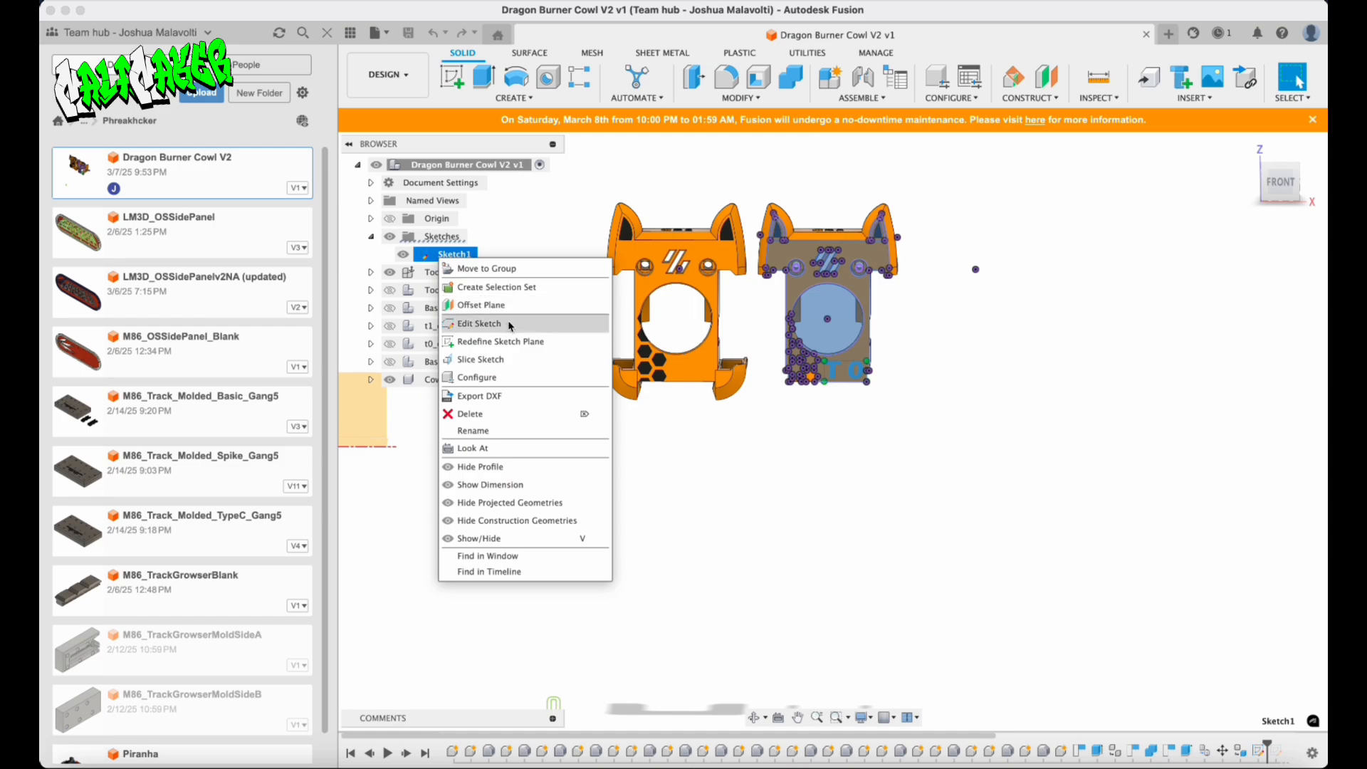
Open Sketch1 for editing and change its text to "T0" without the space, using center horizontal and middle vertical alignment.
left_click(510, 325)
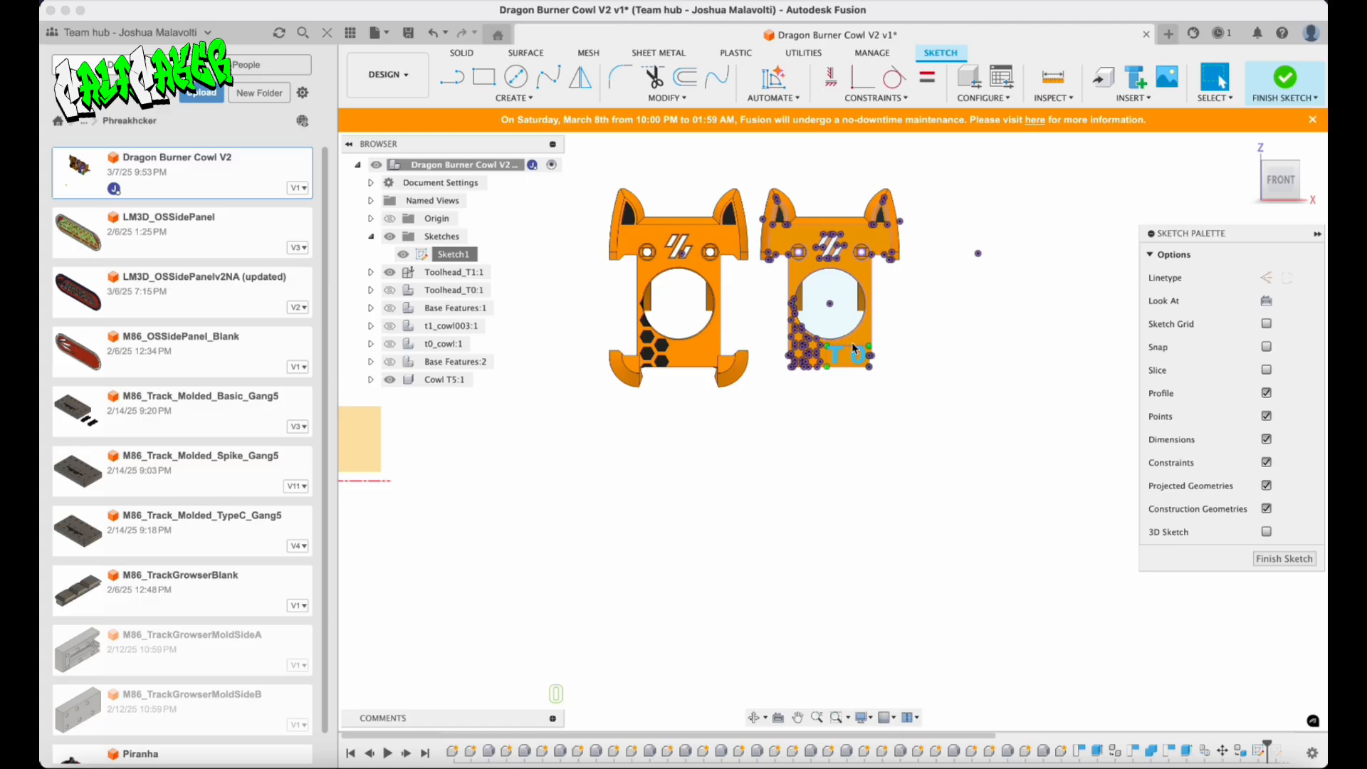
scroll(856, 363, "up", 5)
scroll(856, 363, "up", 4)
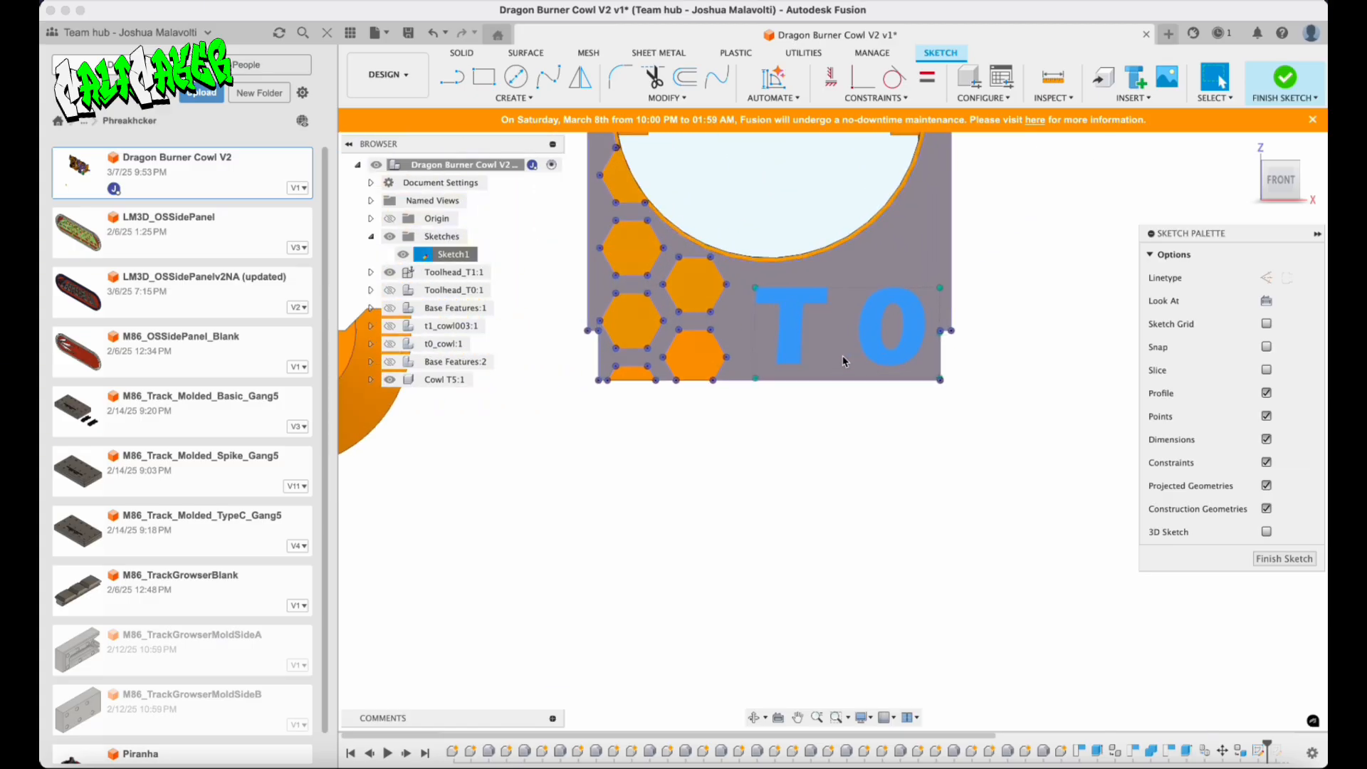
scroll(843, 361, "down", 2)
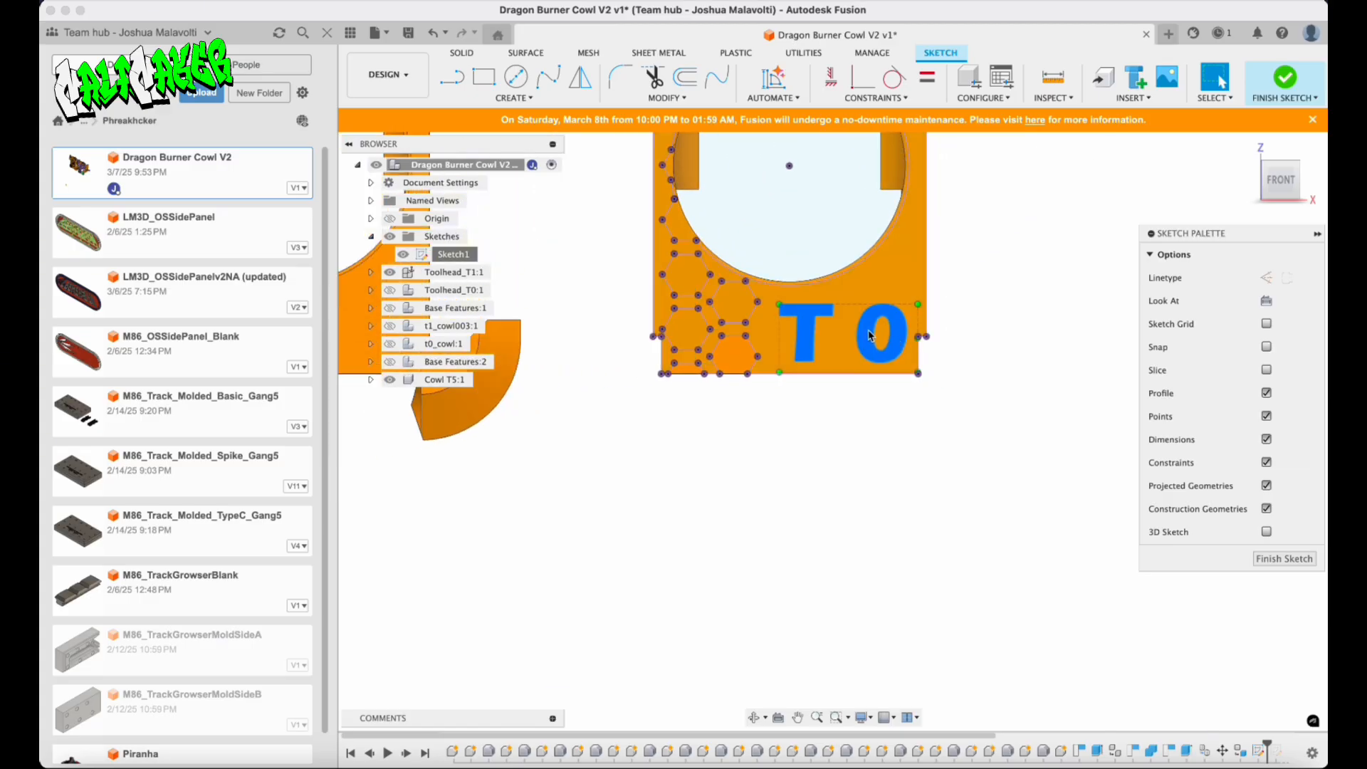
double_click(870, 335)
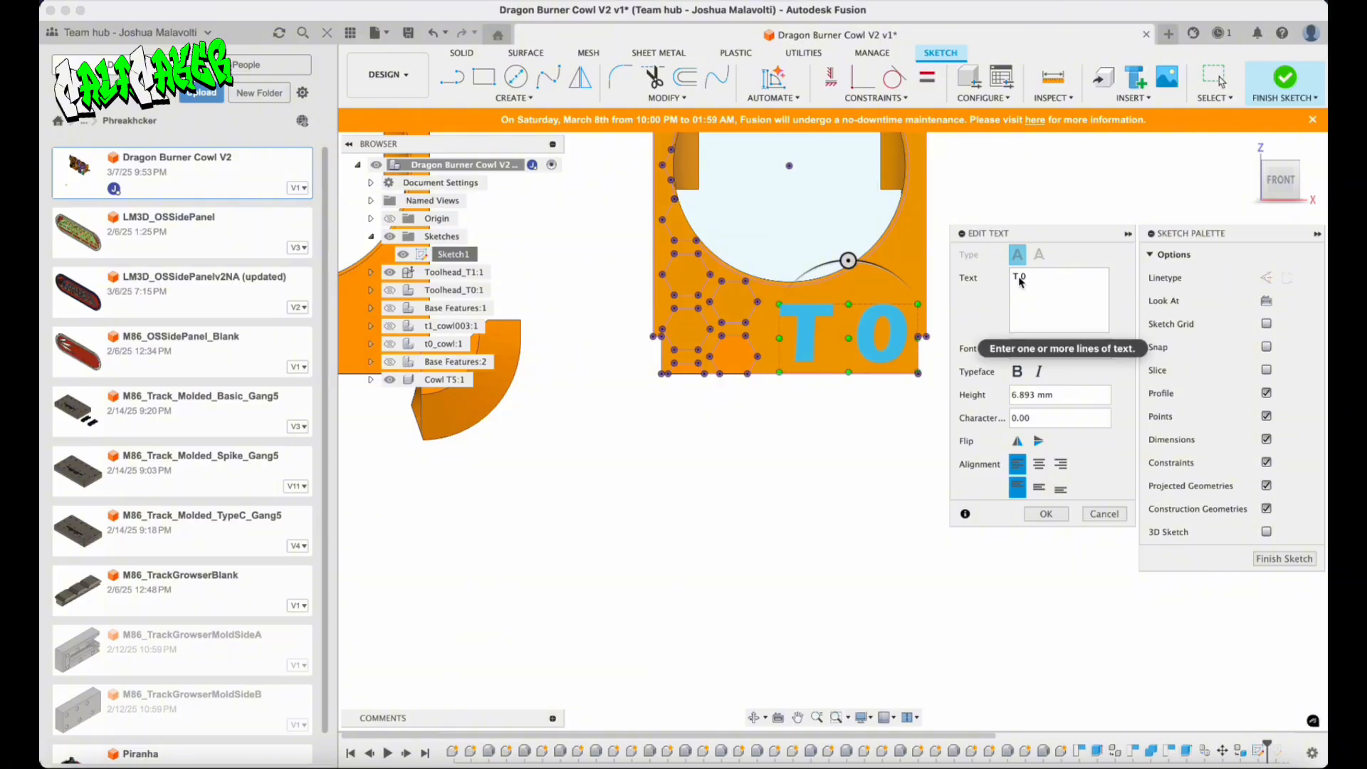
key("BackSpace")
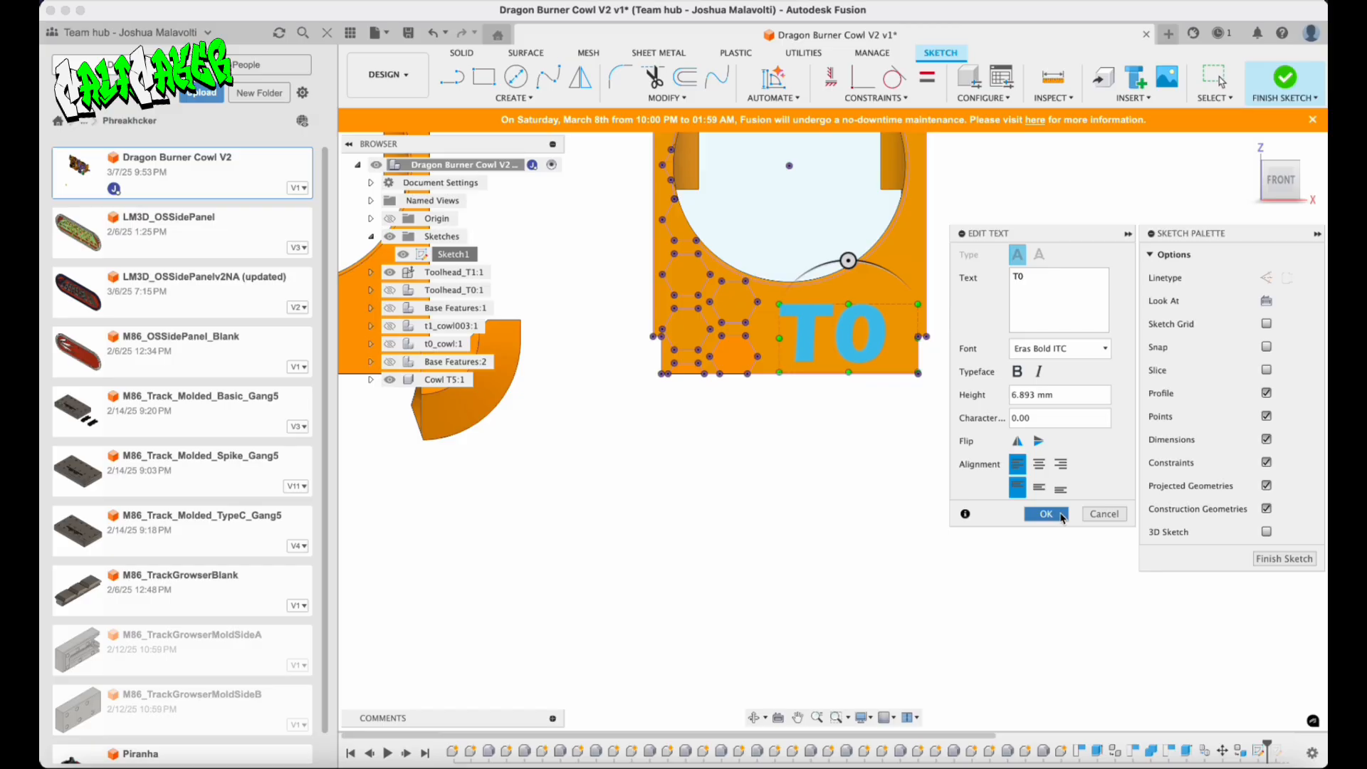
left_click(1039, 463)
left_click(1040, 489)
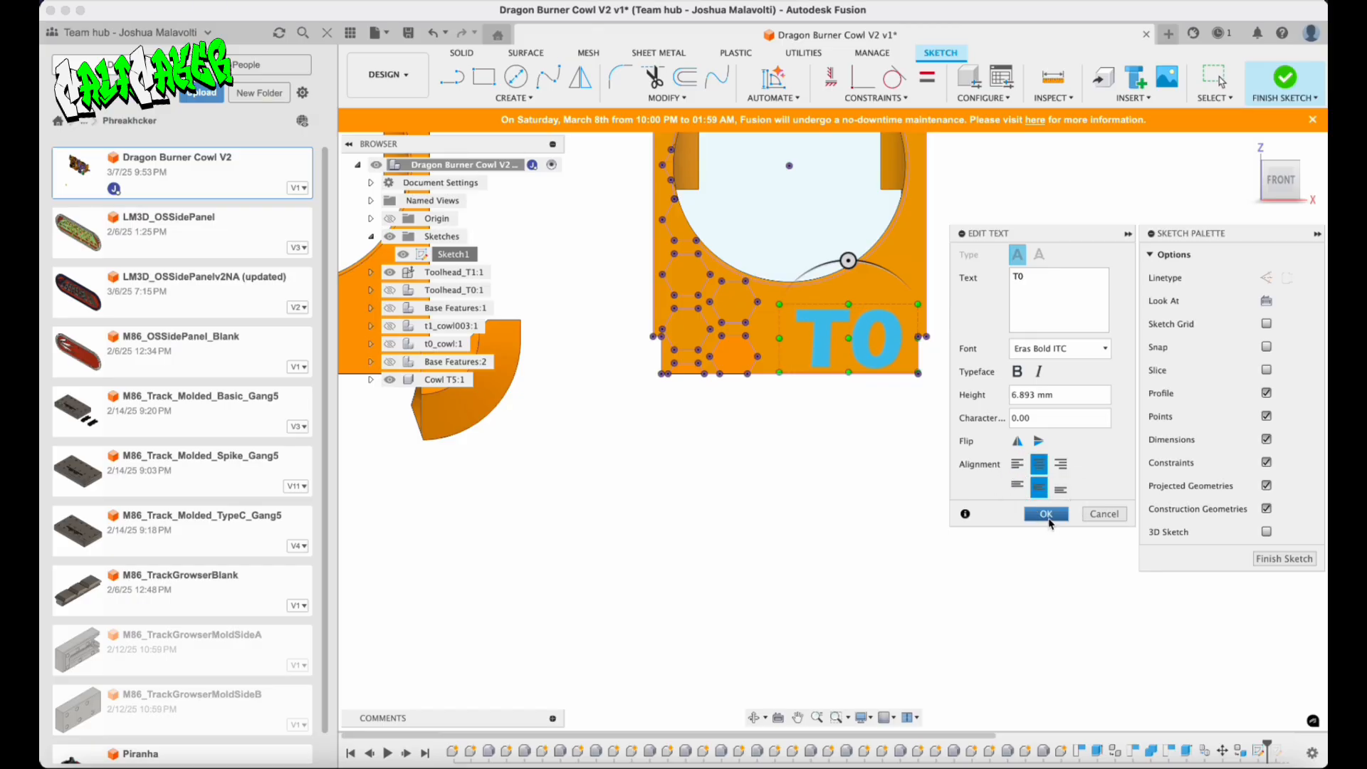
left_click(1047, 519)
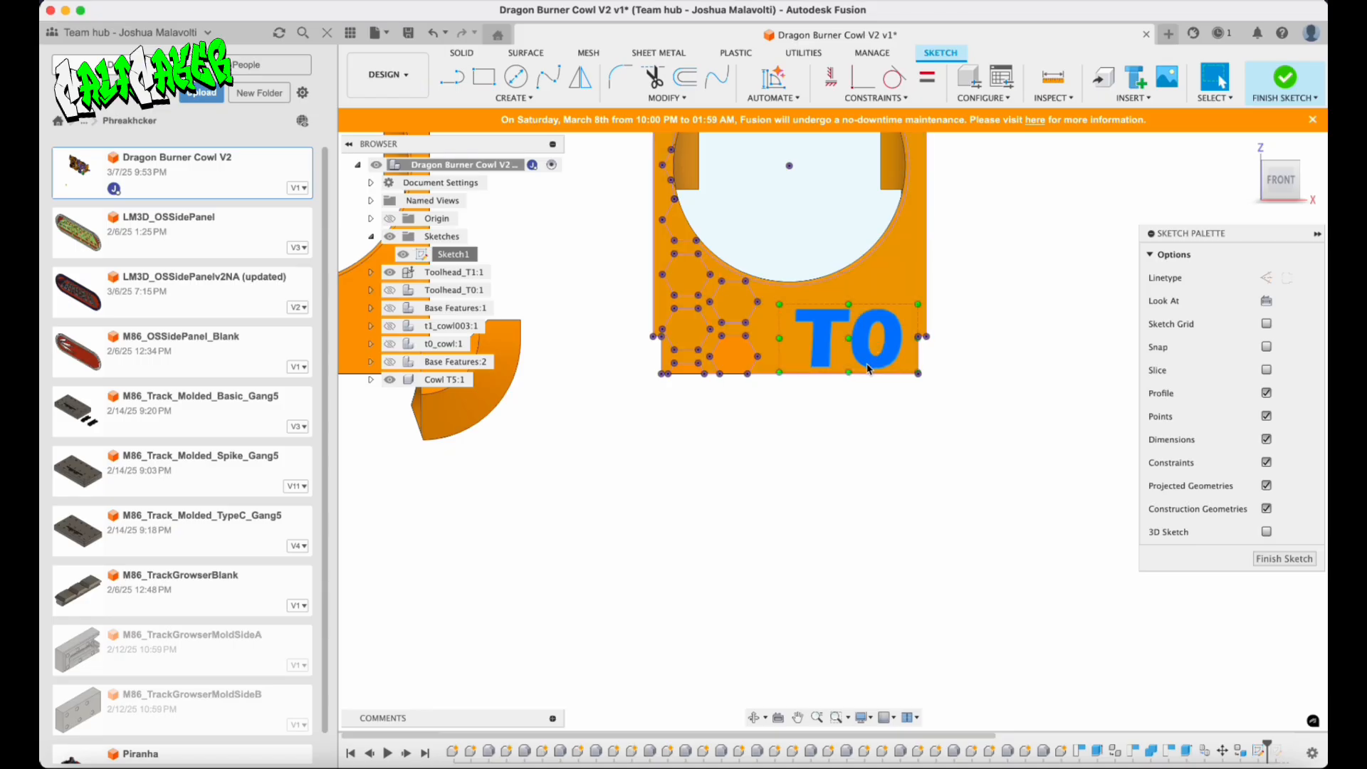
Dimension the distance between the T0 text box's lower and upper edges and set it to 10 mm.
scroll(868, 368, "up", 5)
key("d")
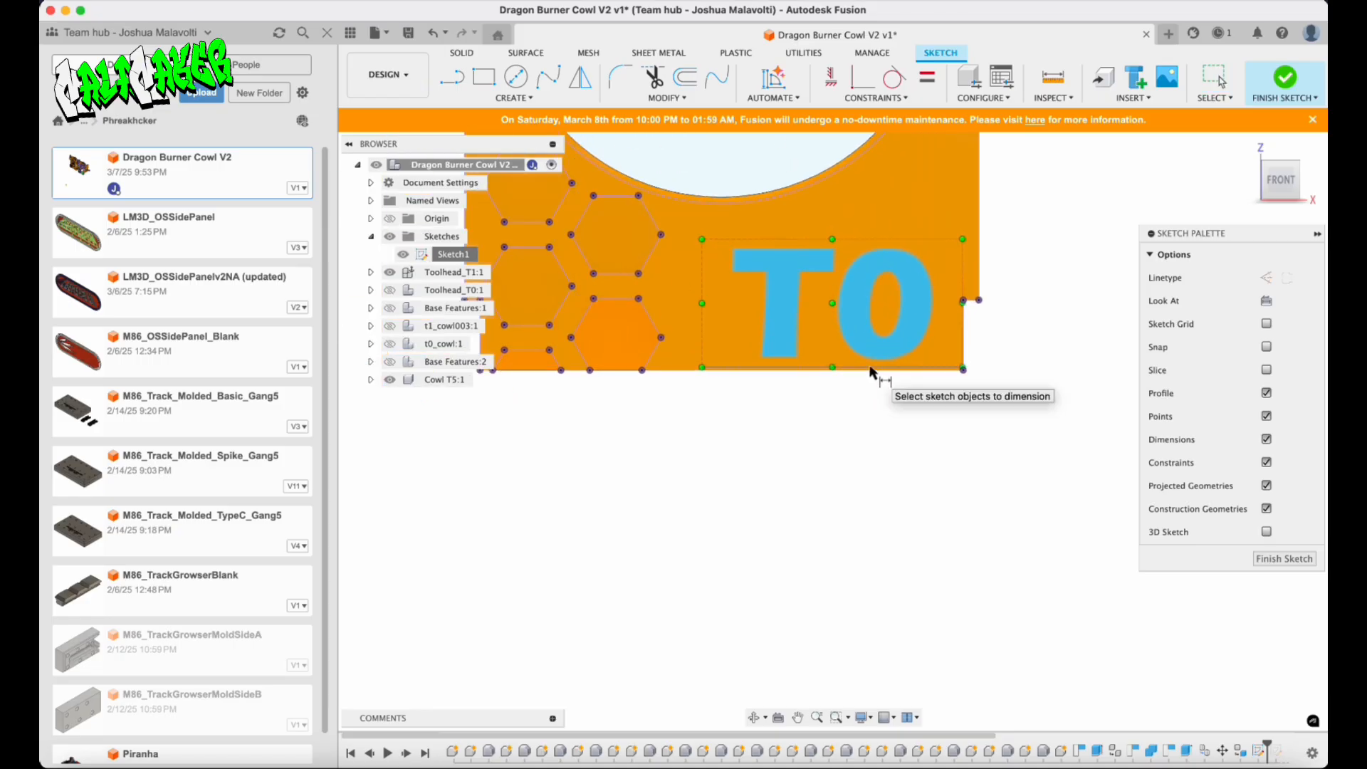
left_click(870, 369)
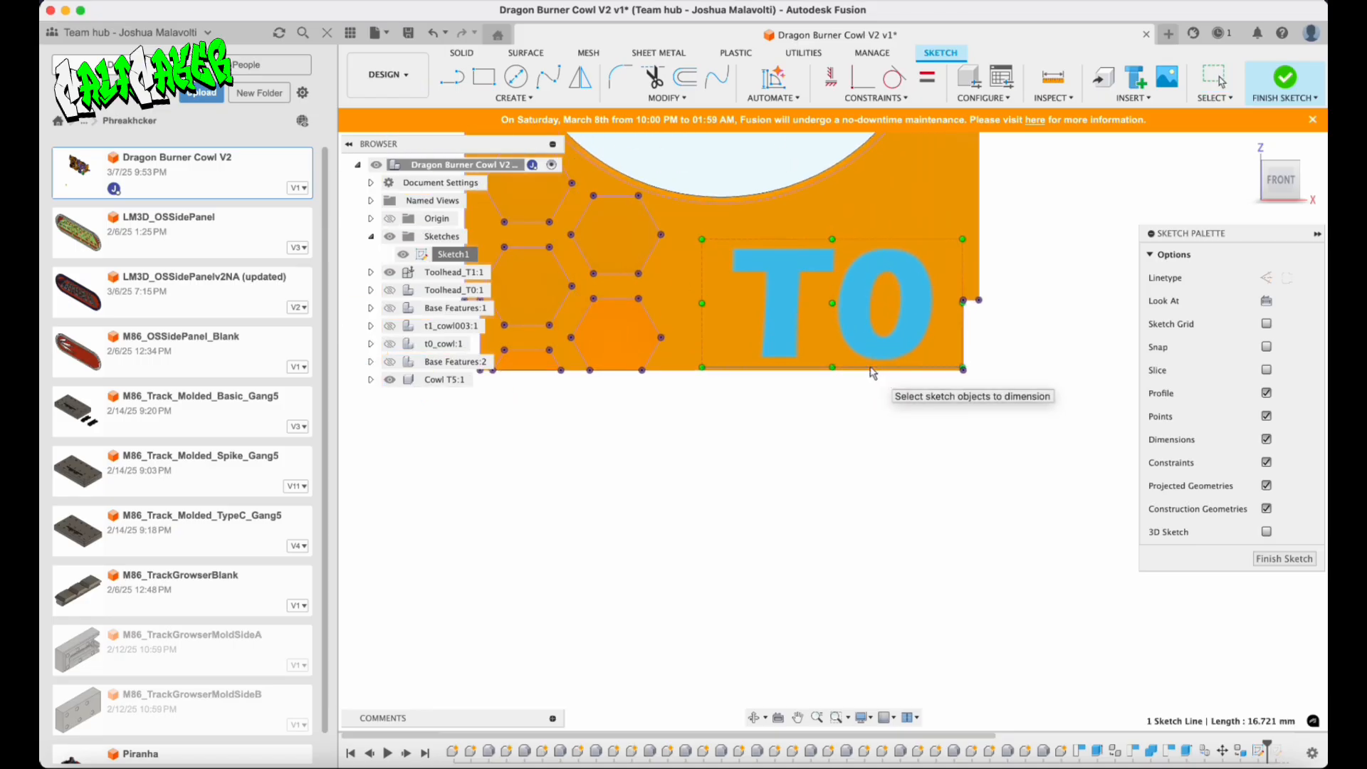
left_click(859, 240)
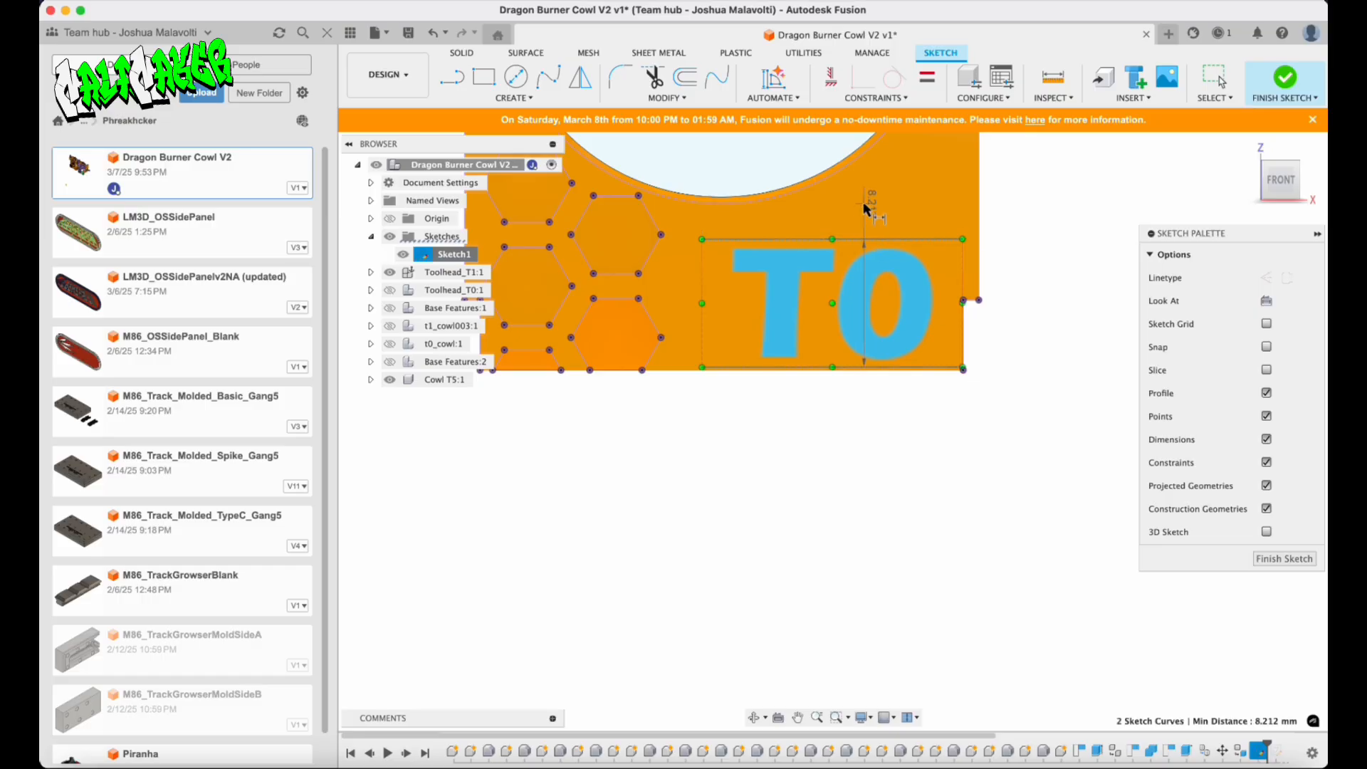
left_click(864, 200)
type("10")
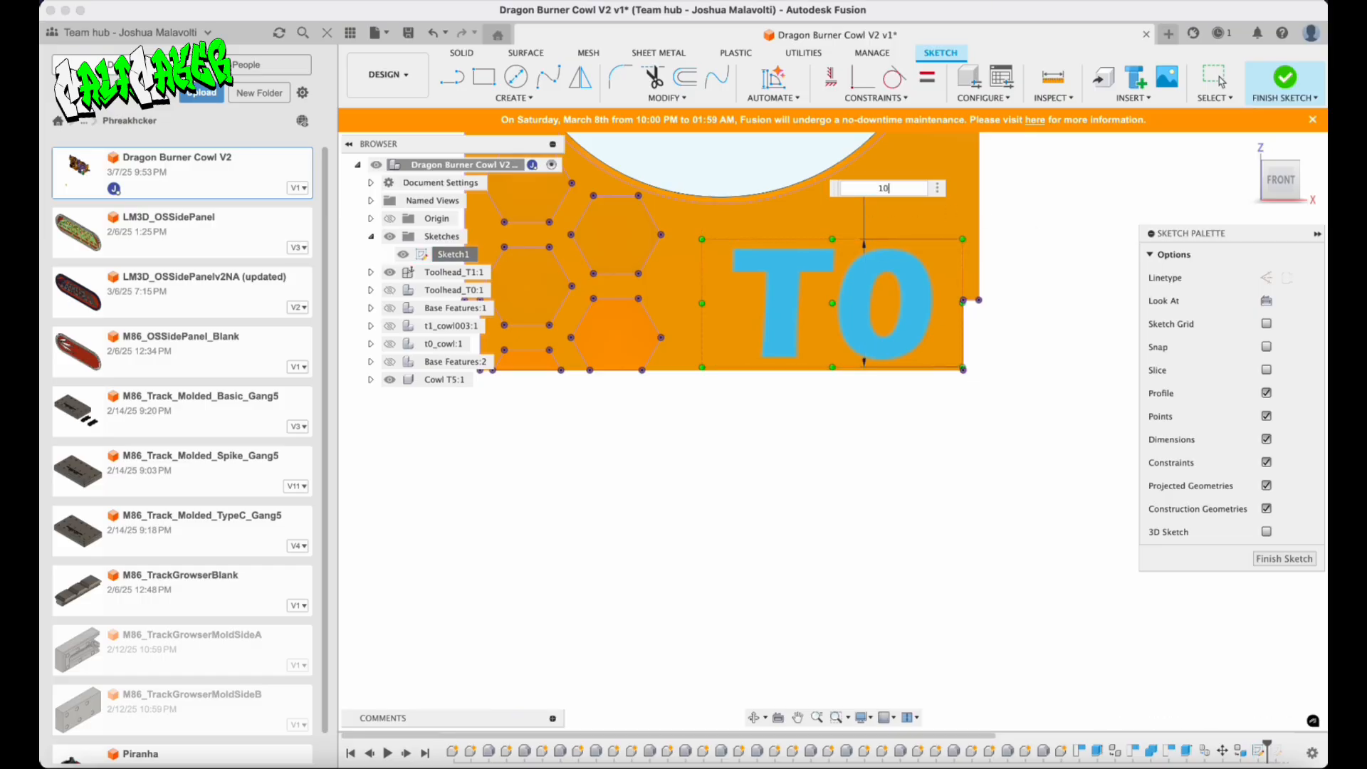
key("Return")
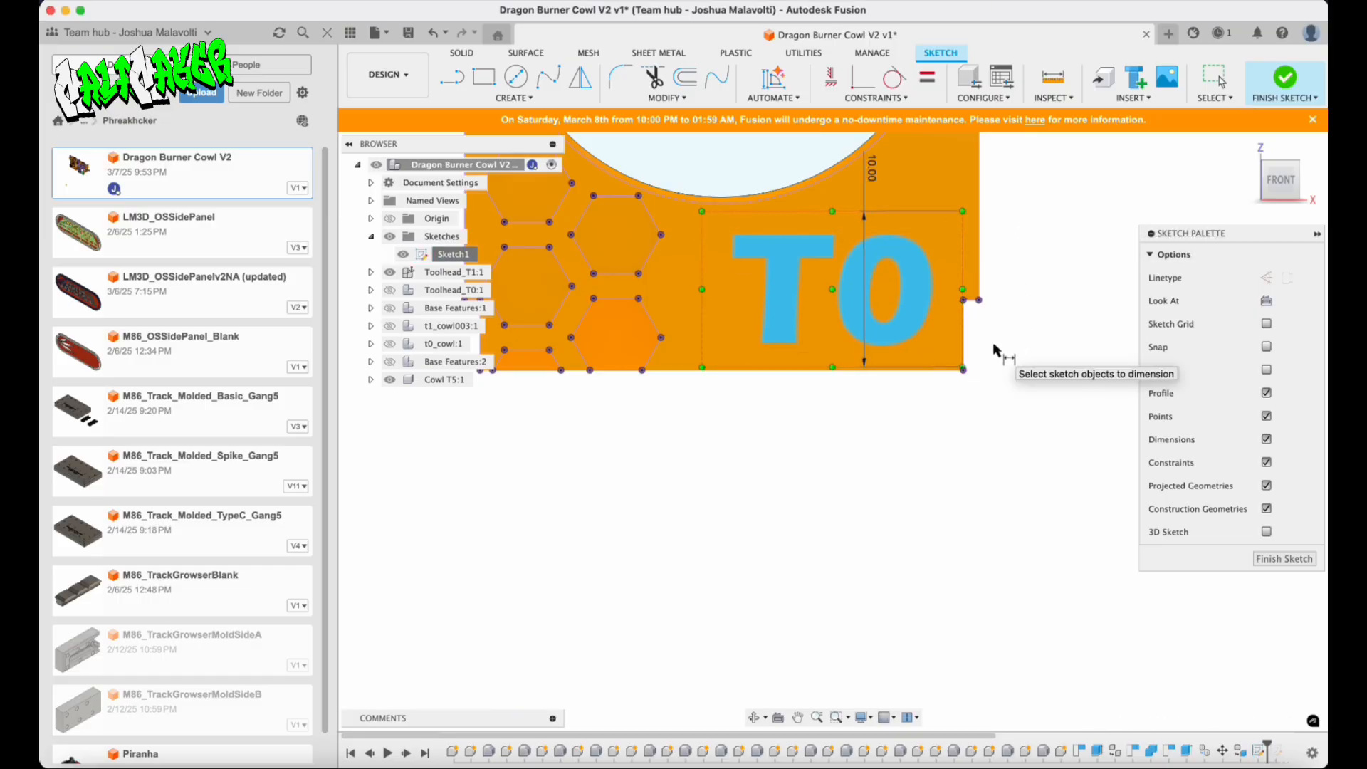
Make the text box's lower-right corner coincident with the lower-right corner point of the cowl outline.
left_click(963, 368)
scroll(957, 378, "up", 3)
scroll(956, 383, "up", 1)
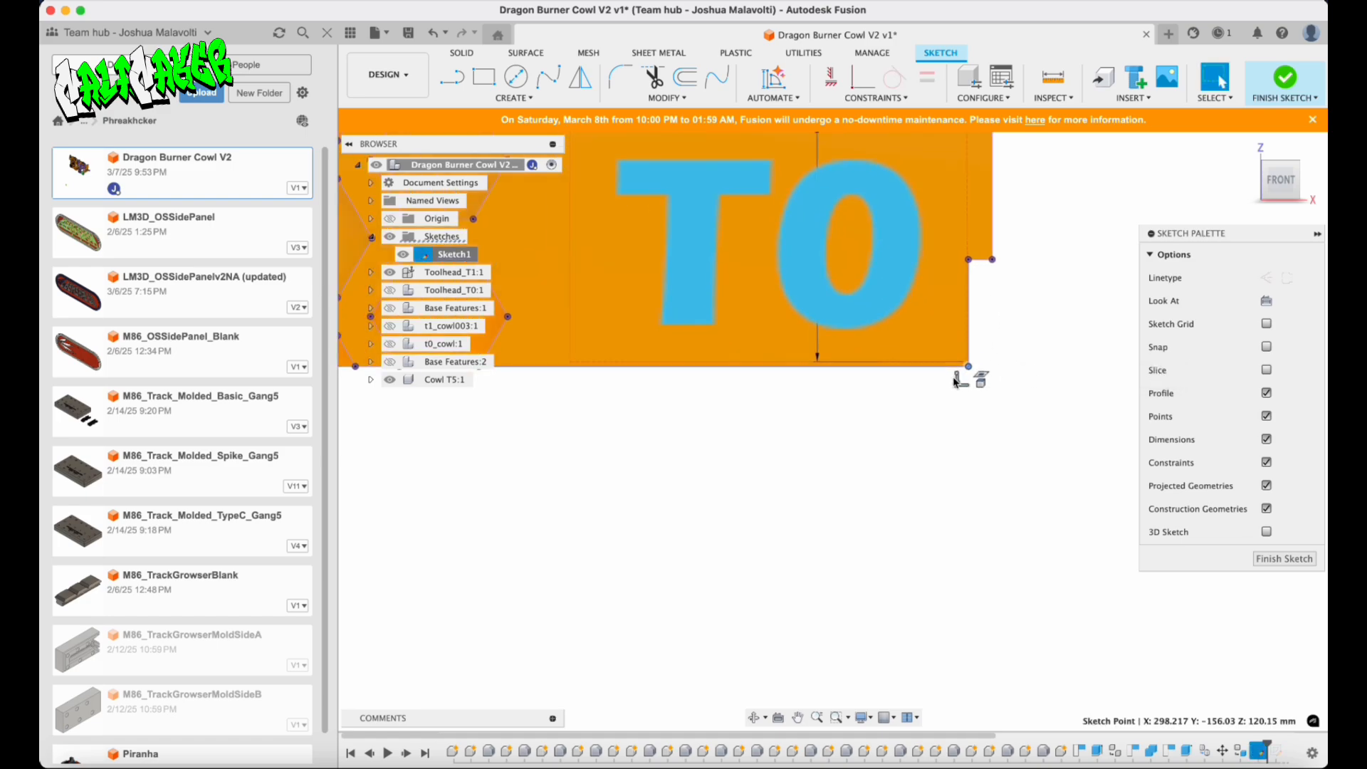
scroll(956, 383, "down", 1)
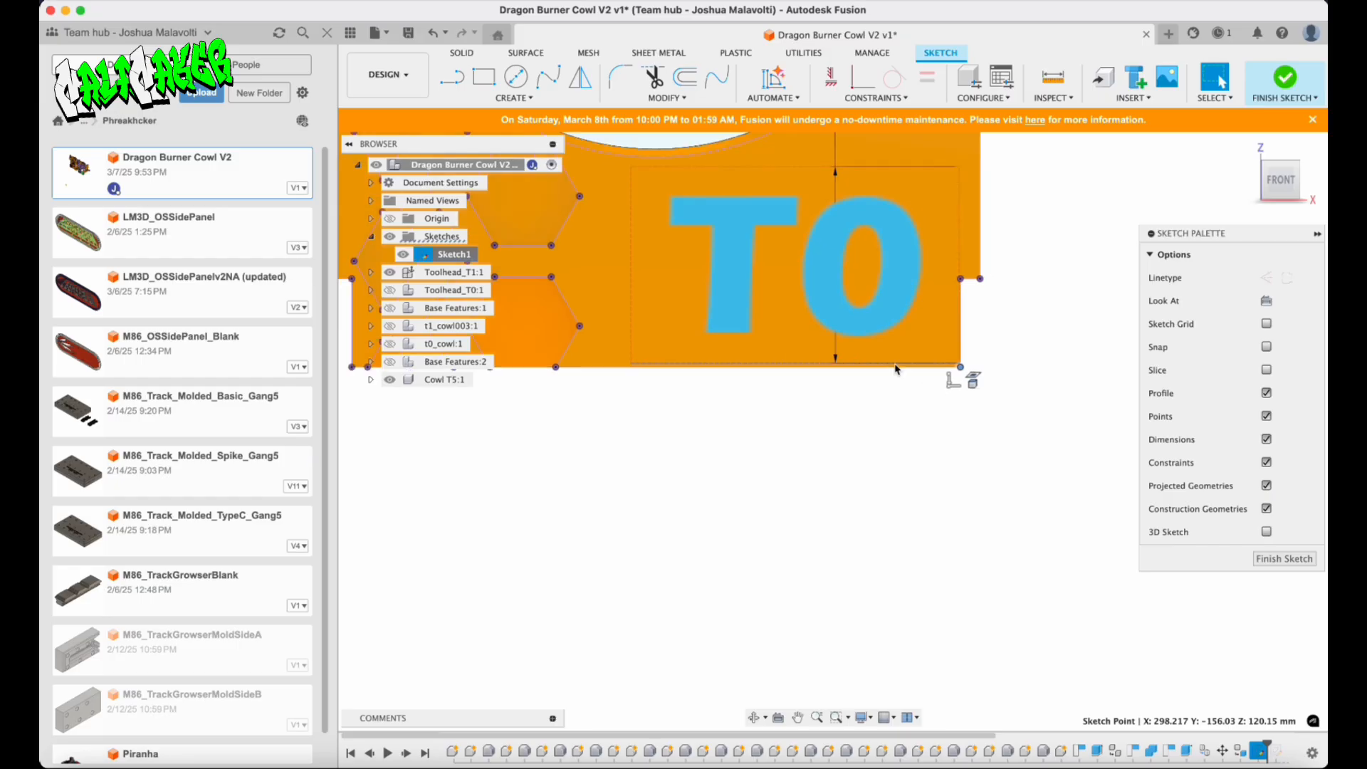
scroll(940, 370, "up", 3)
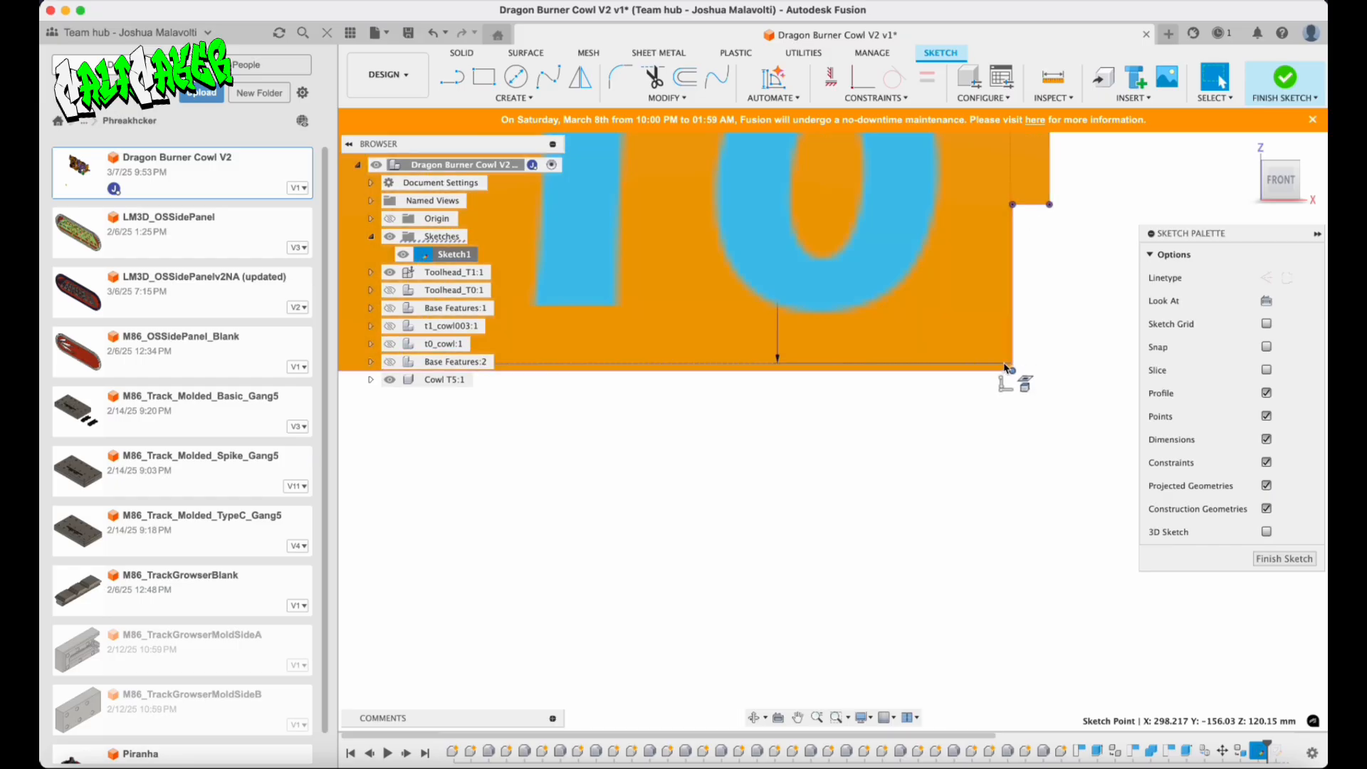
scroll(1003, 367, "down", 2)
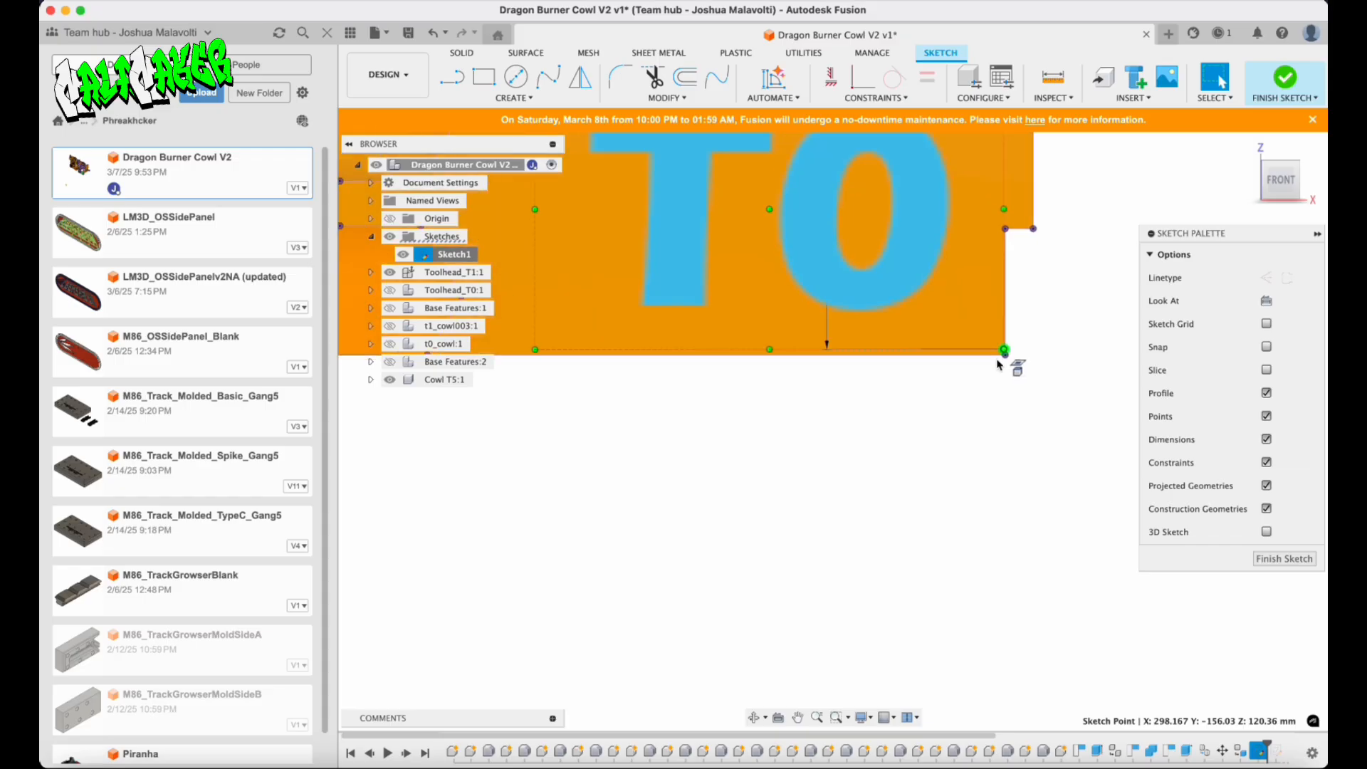
scroll(1000, 364, "up", 3)
right_click(1012, 353)
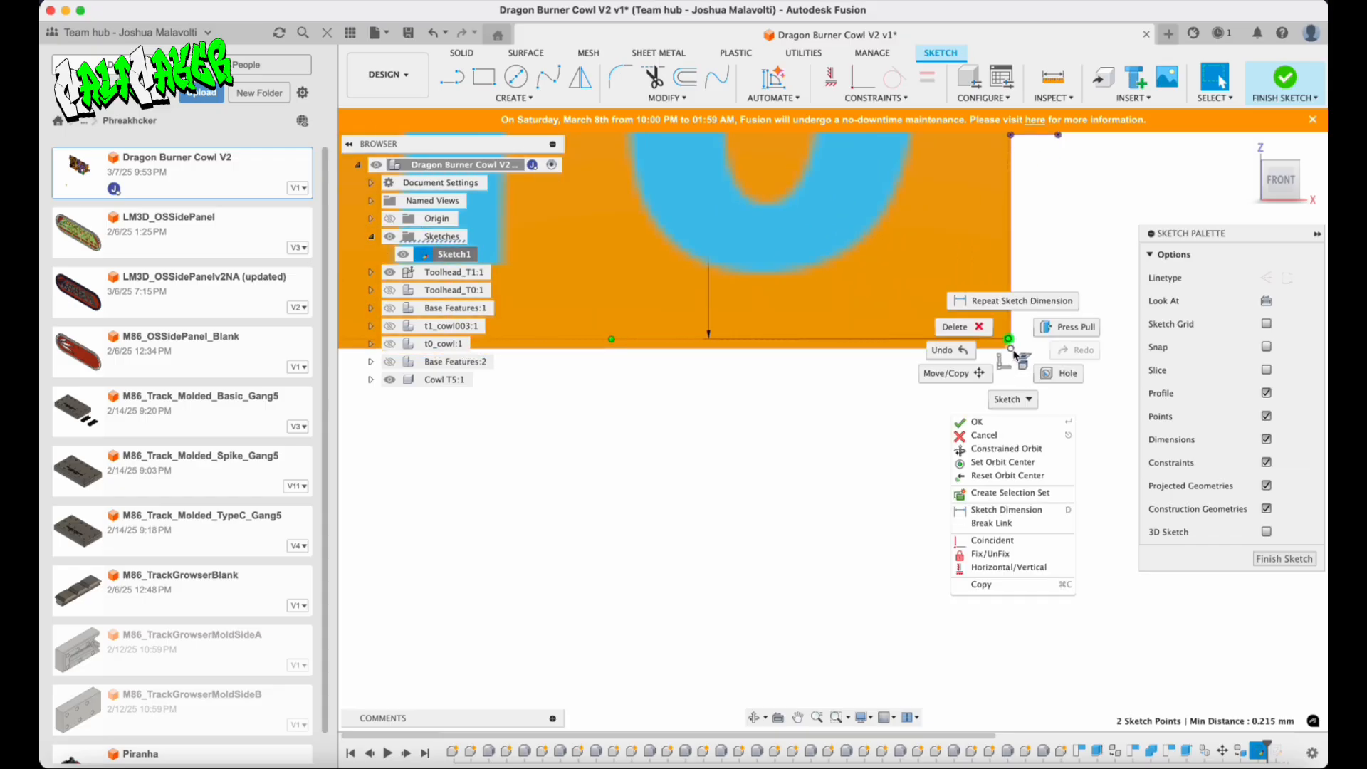
left_click(1008, 544)
scroll(1000, 399, "down", 3)
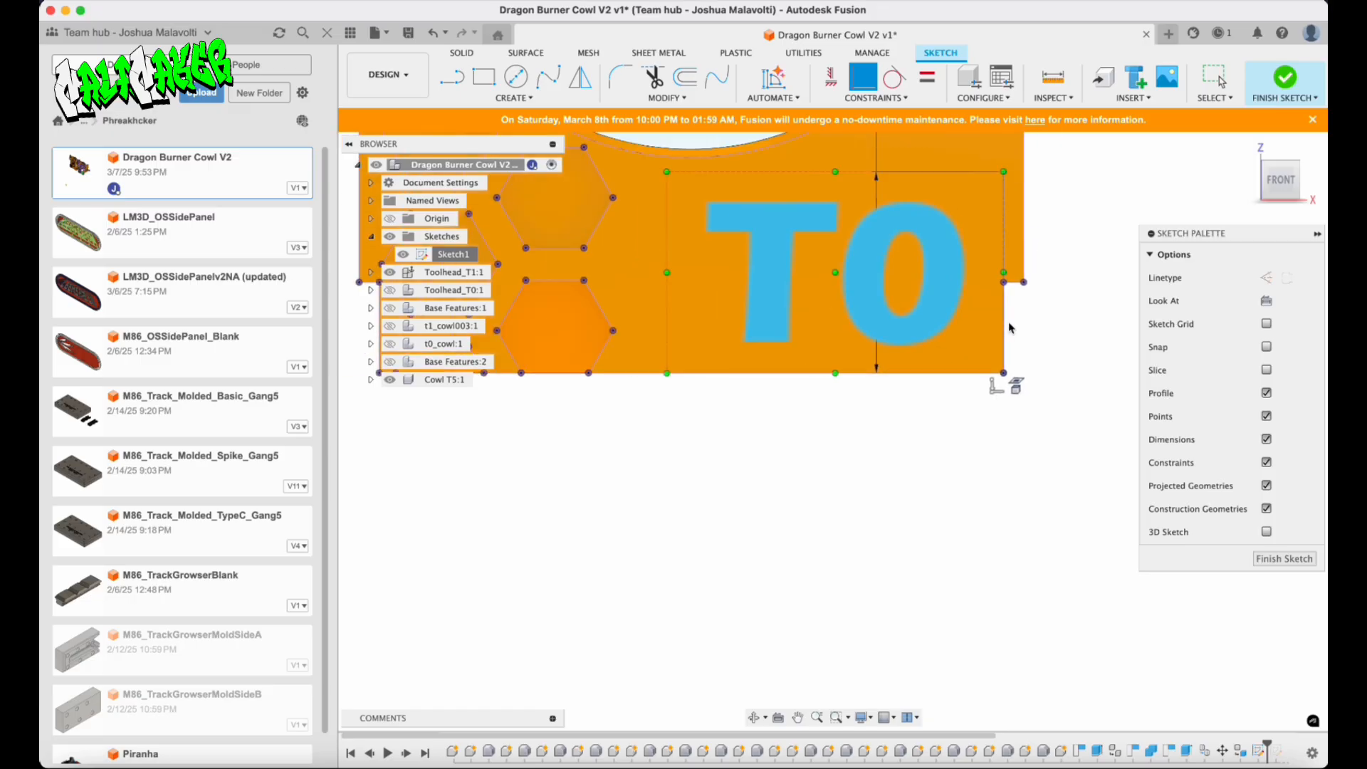
Dimension the T0 text box's width between its two vertical edges and set it to 17.5 mm.
scroll(997, 244, "up", 2)
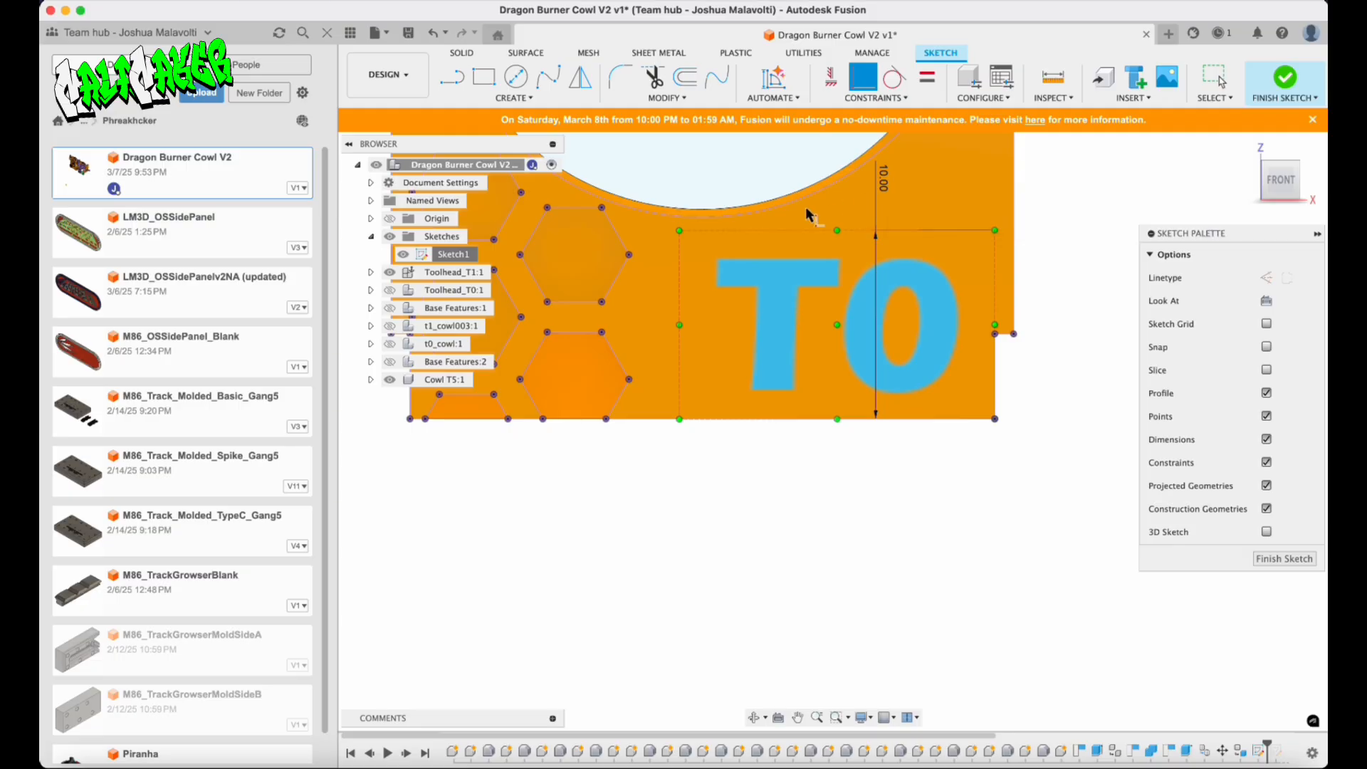
key("d")
left_click(679, 277)
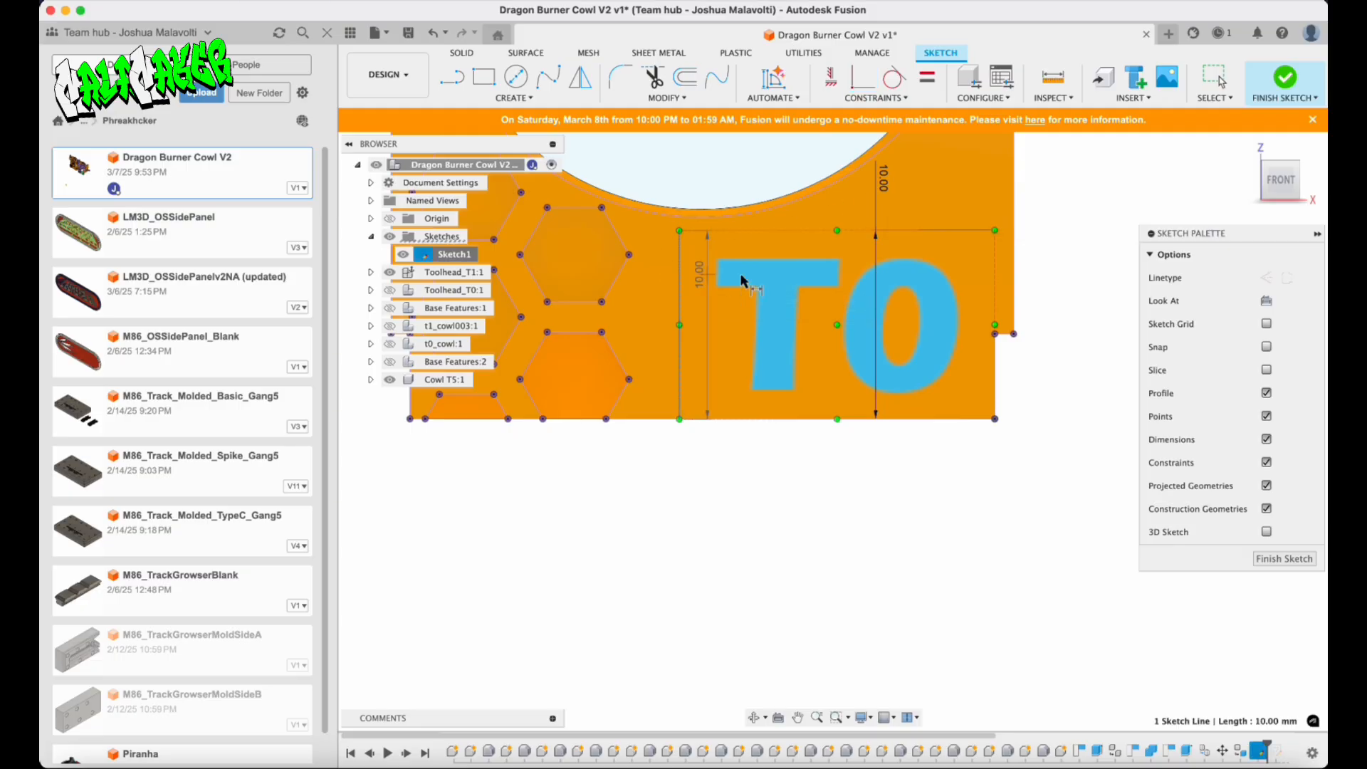
left_click(995, 283)
left_click(948, 253)
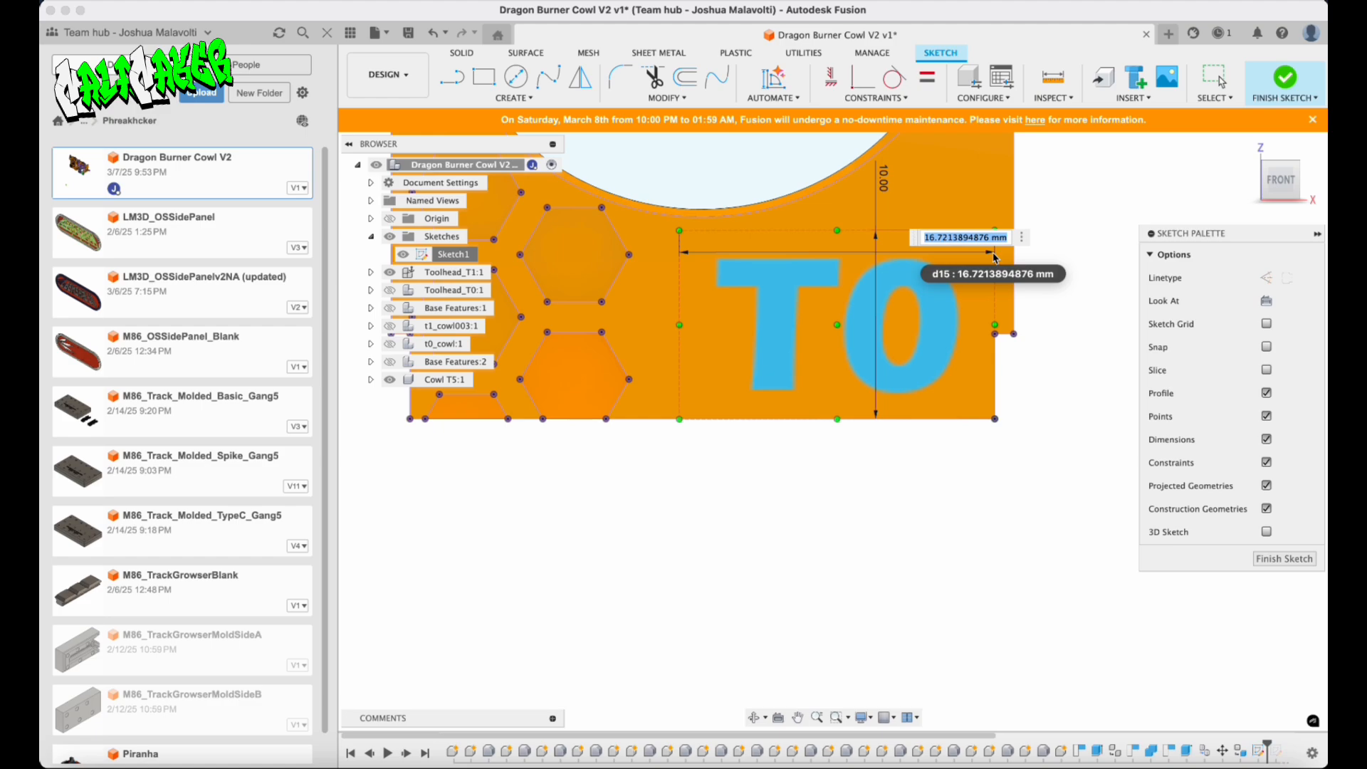
type("17")
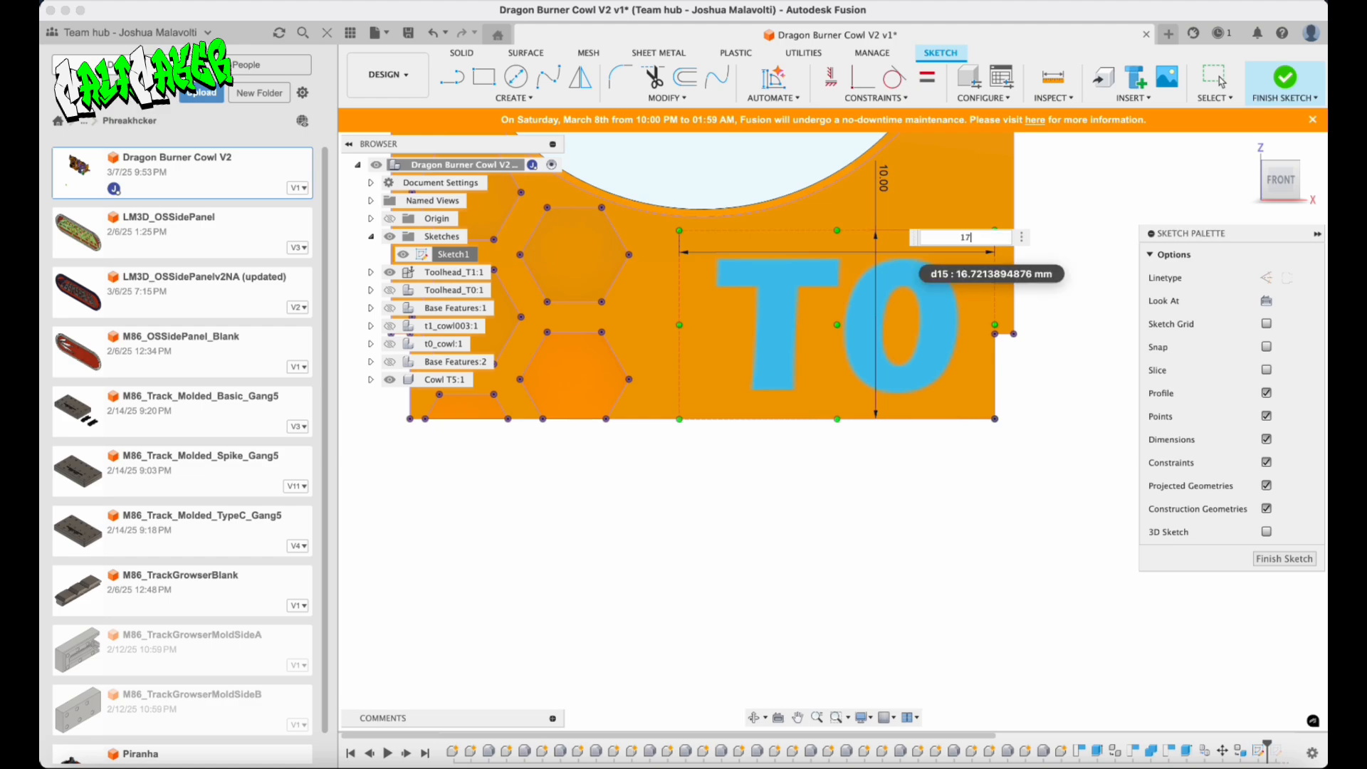
key("Return")
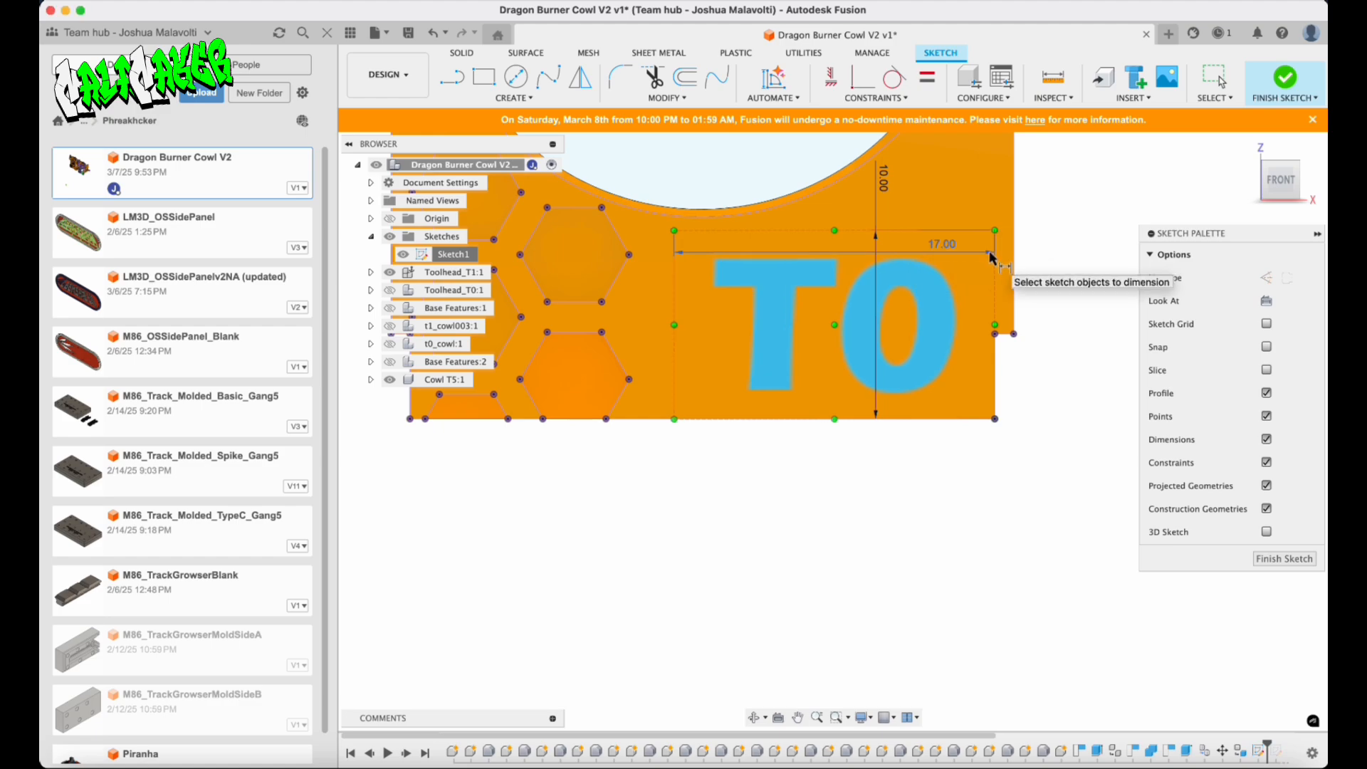
double_click(933, 244)
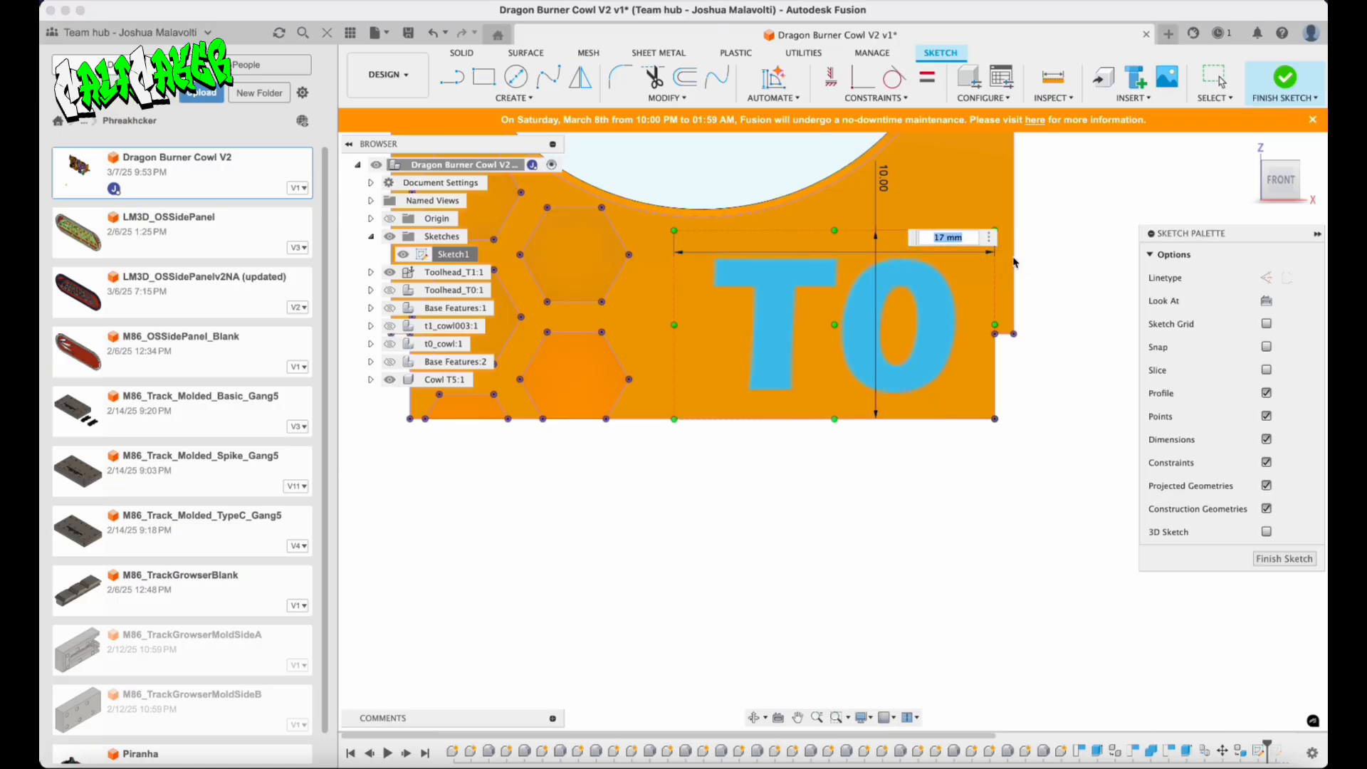
type("17.5")
key("Return")
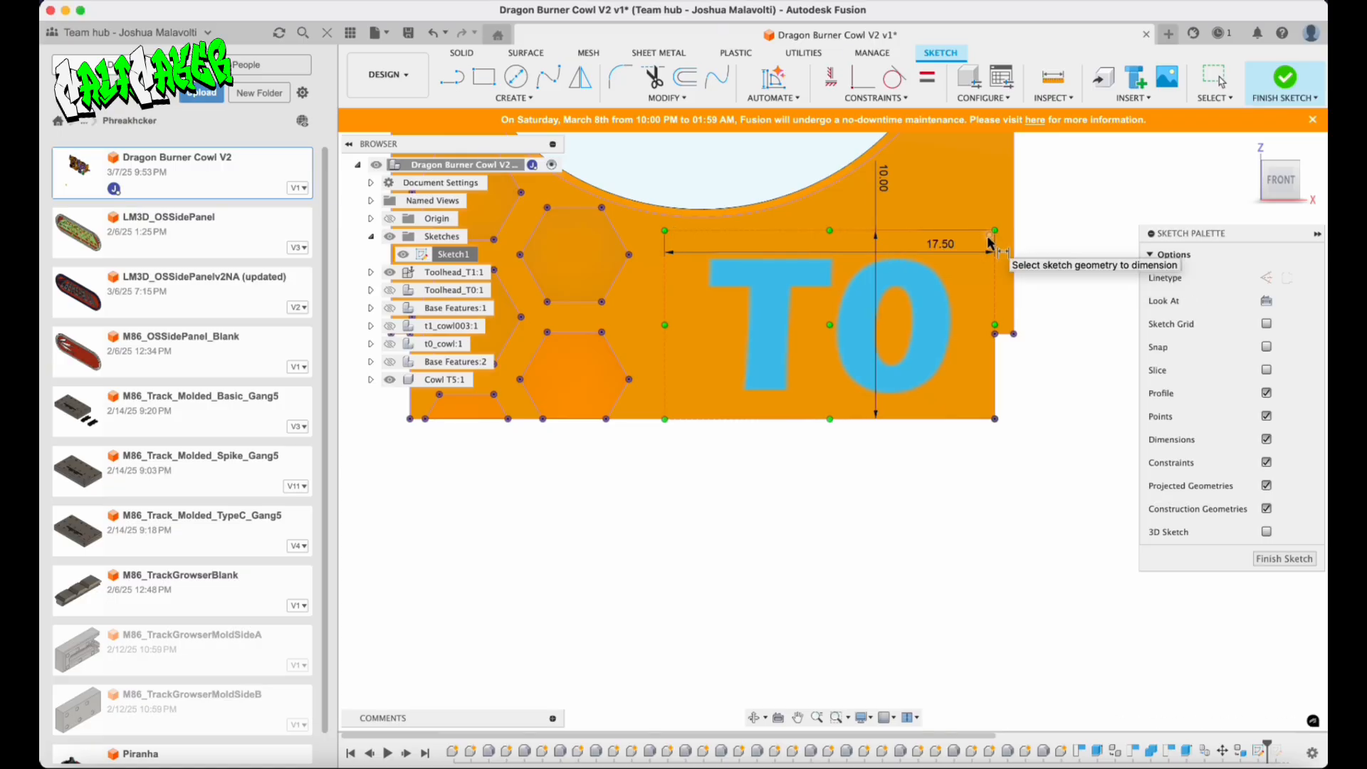
Add a user parameter named textWidth in mm with the expression 17.5.
left_click(673, 97)
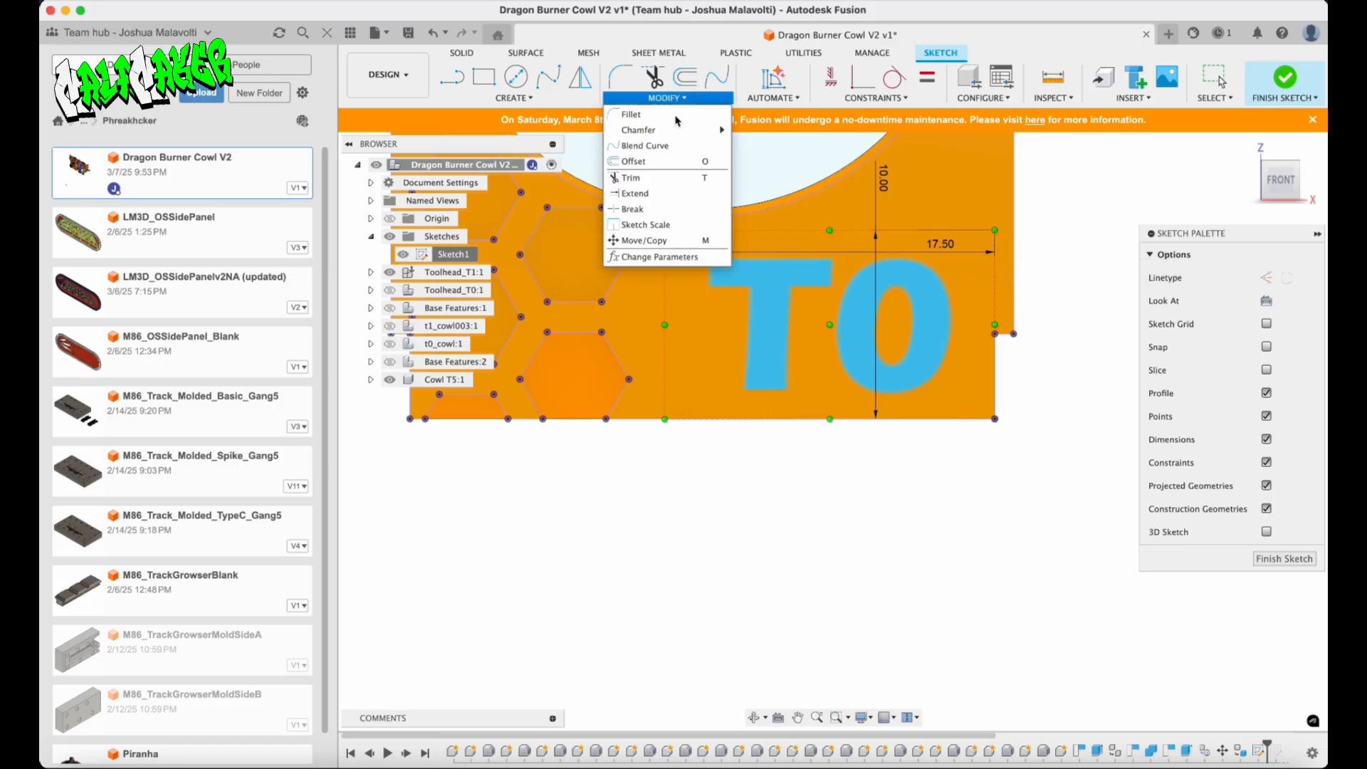
left_click(660, 257)
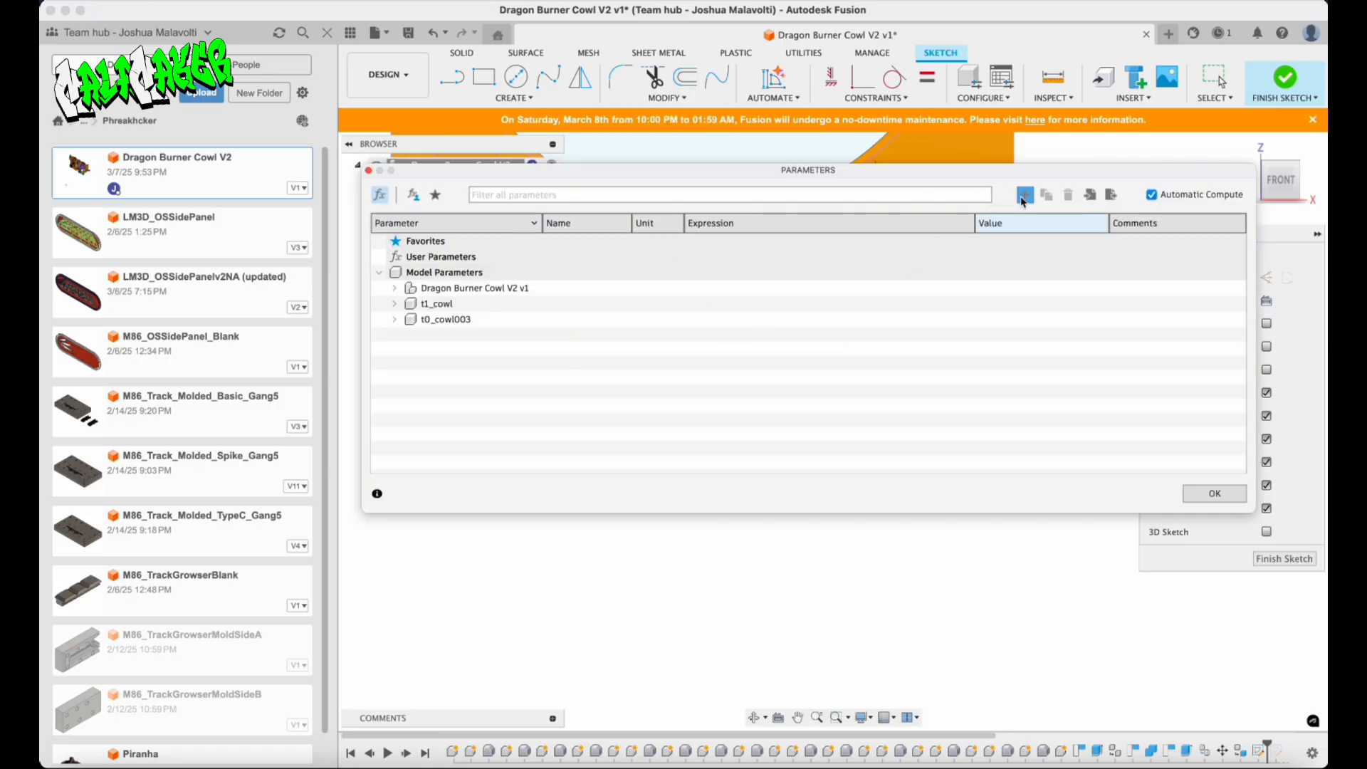
left_click(1023, 196)
type("textWidth")
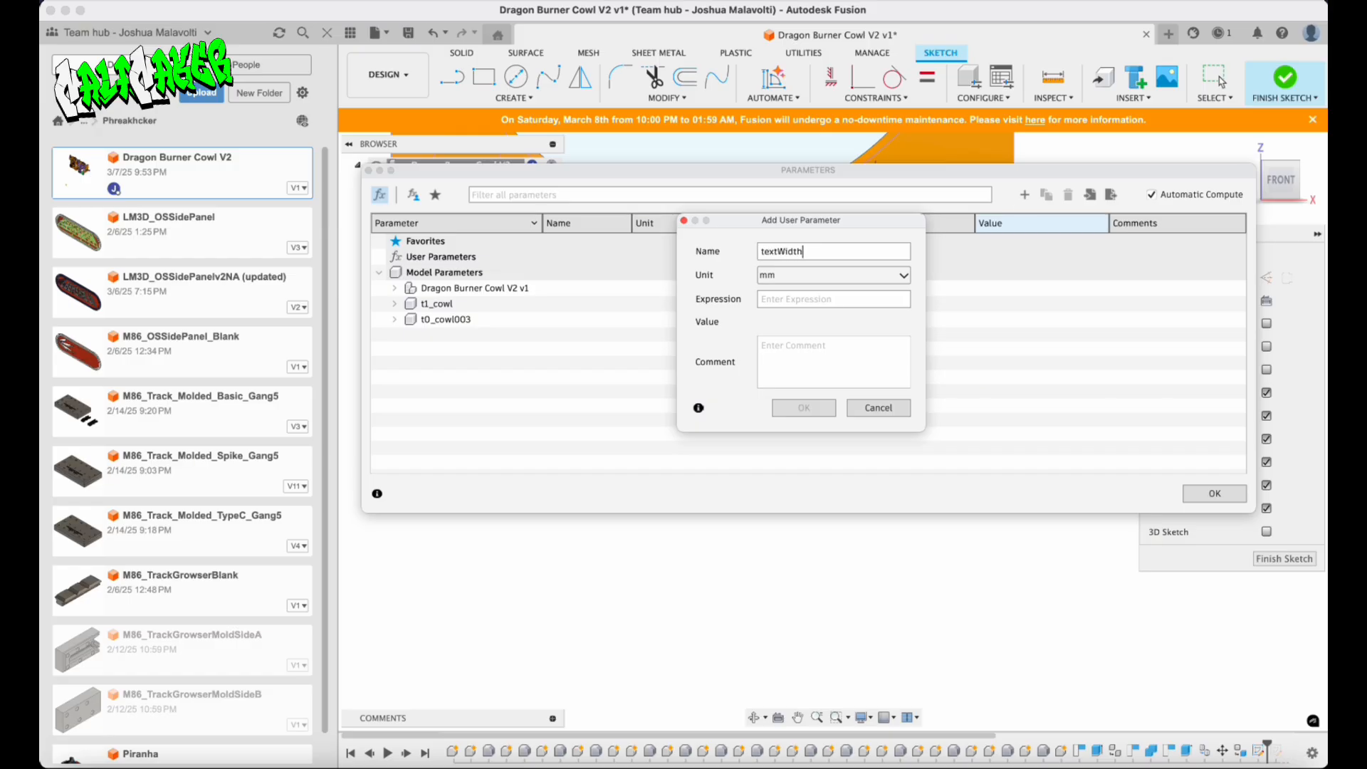
type("17.5")
key("Return")
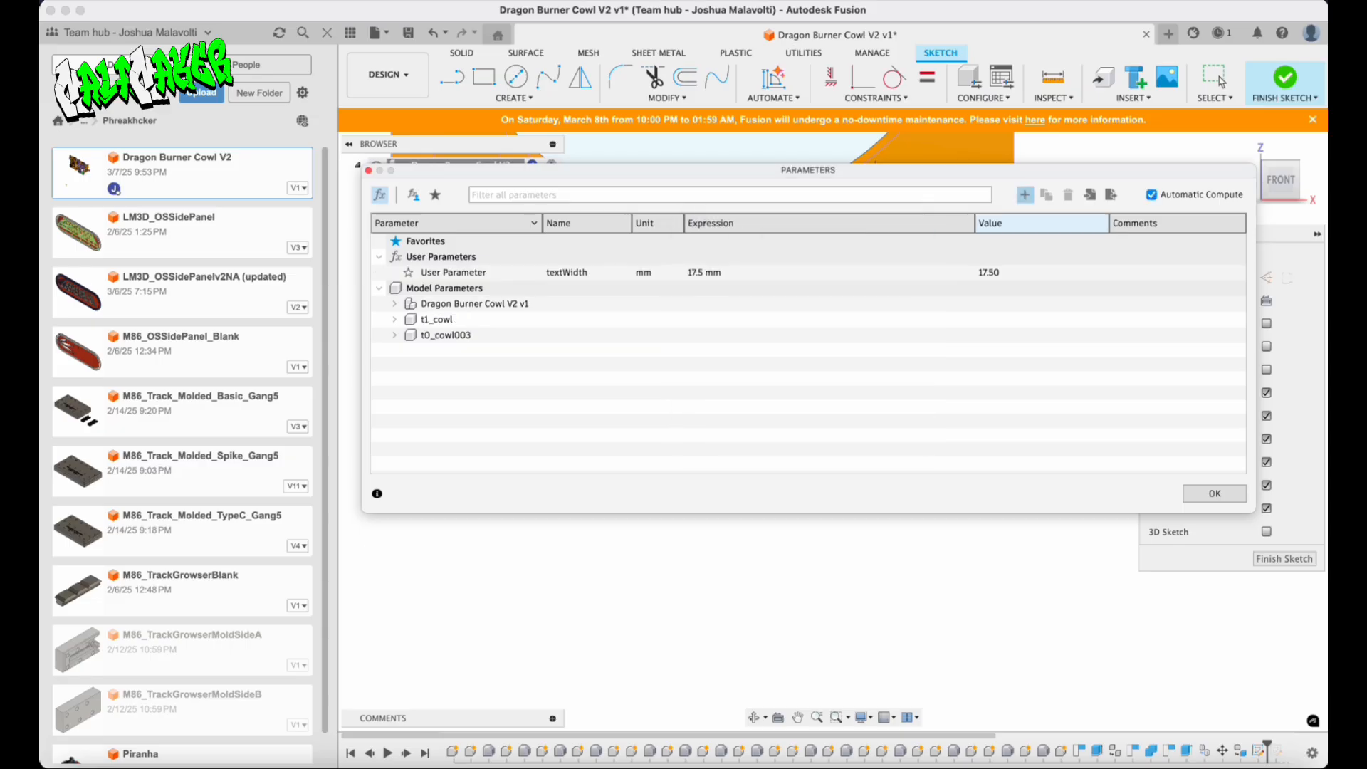
Add a user parameter named textHeight in mm with the expression 10 and accept the parameter list.
left_click(1024, 195)
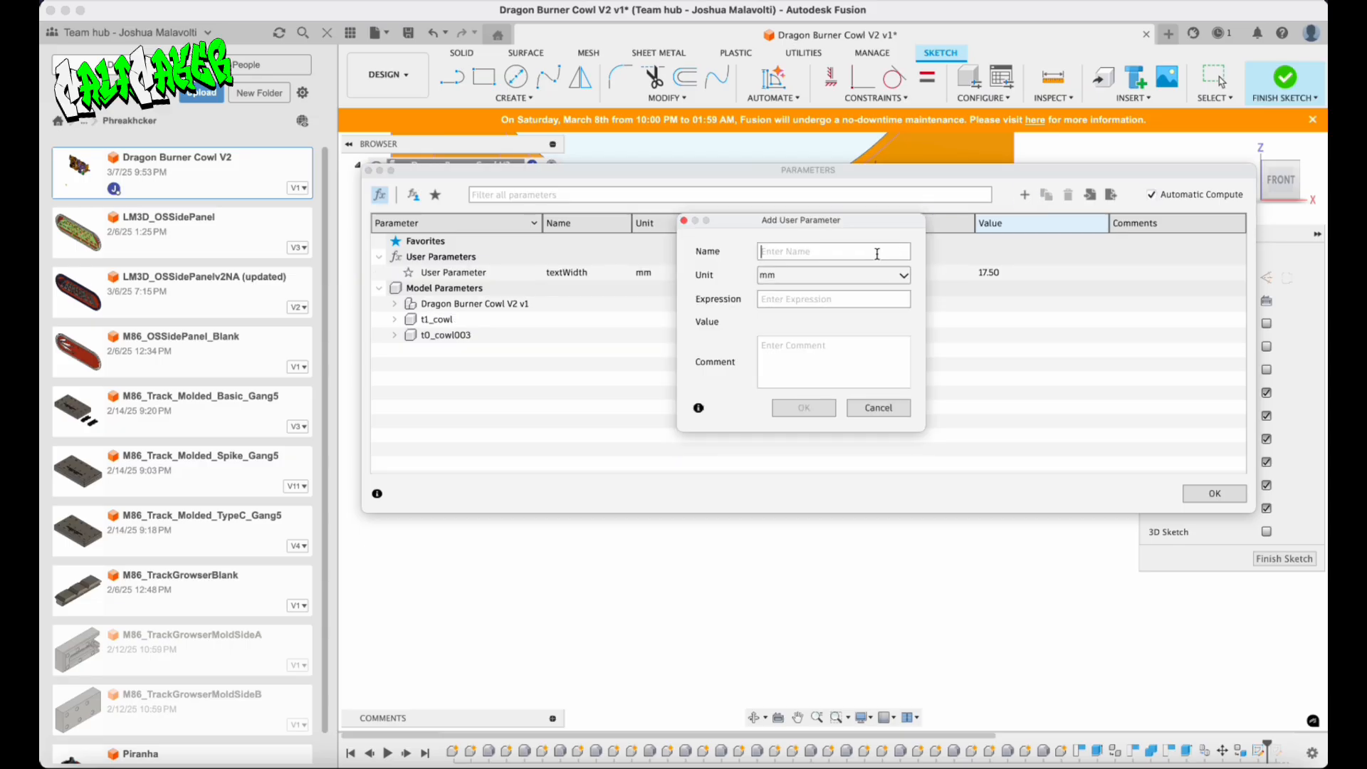
type("tes")
type("10")
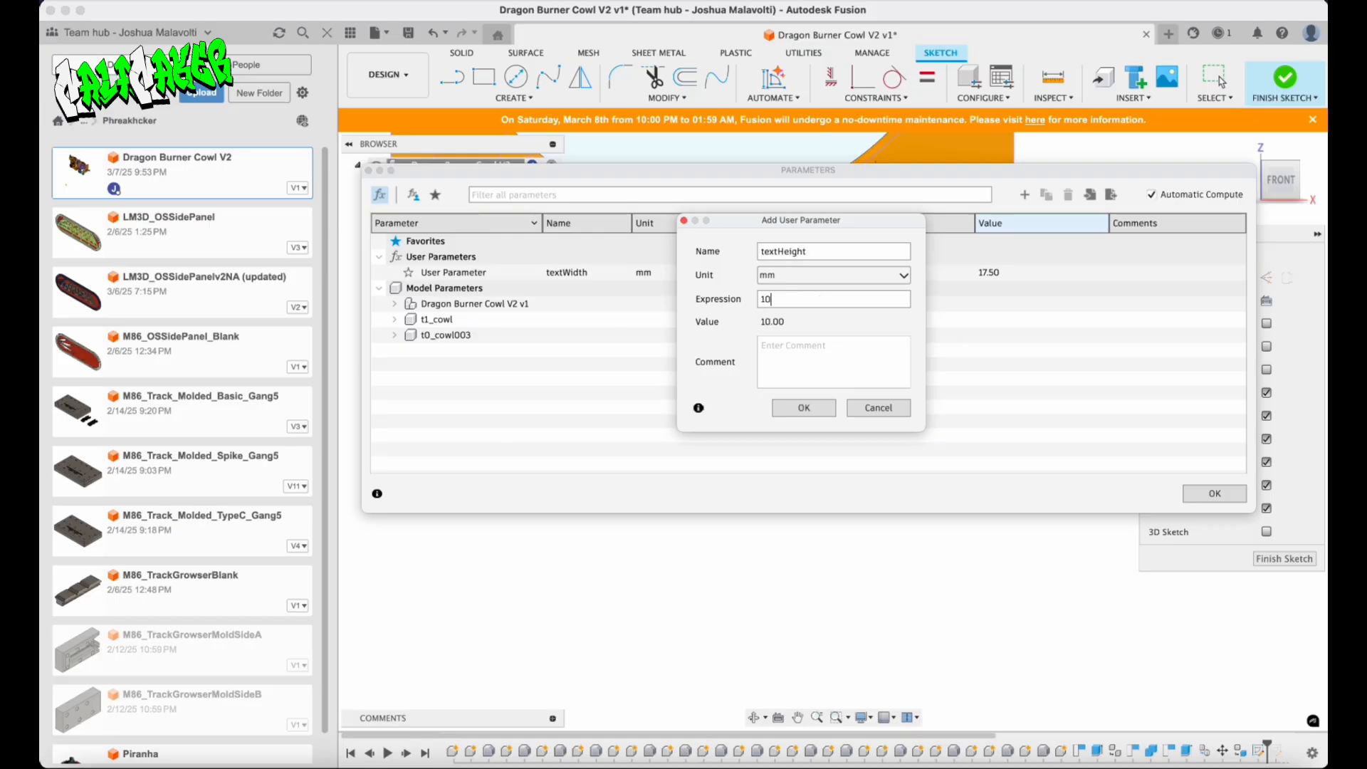
key("Return")
left_click(1214, 493)
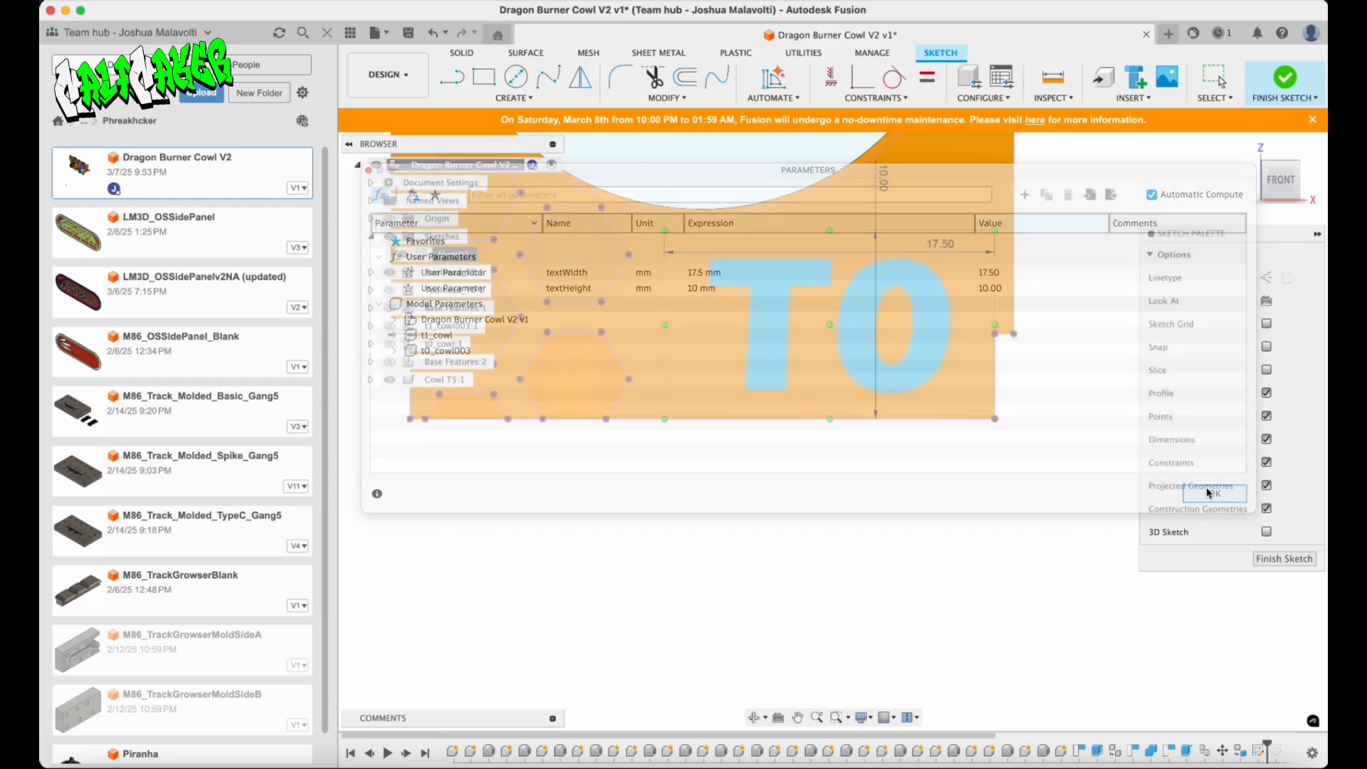
Link the T0 text box's height dimension to textHeight and its width dimension to textWidth.
double_click(884, 184)
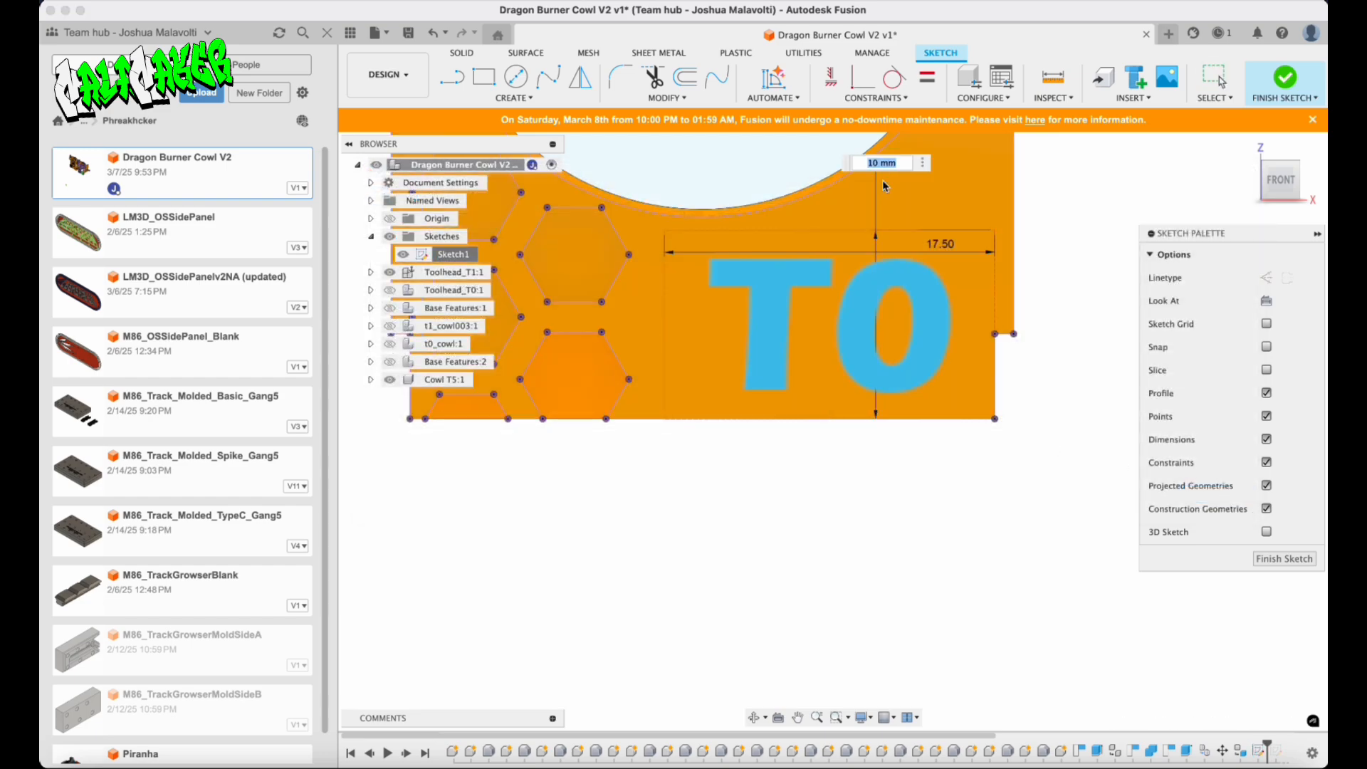
type("textHeight")
key("Return")
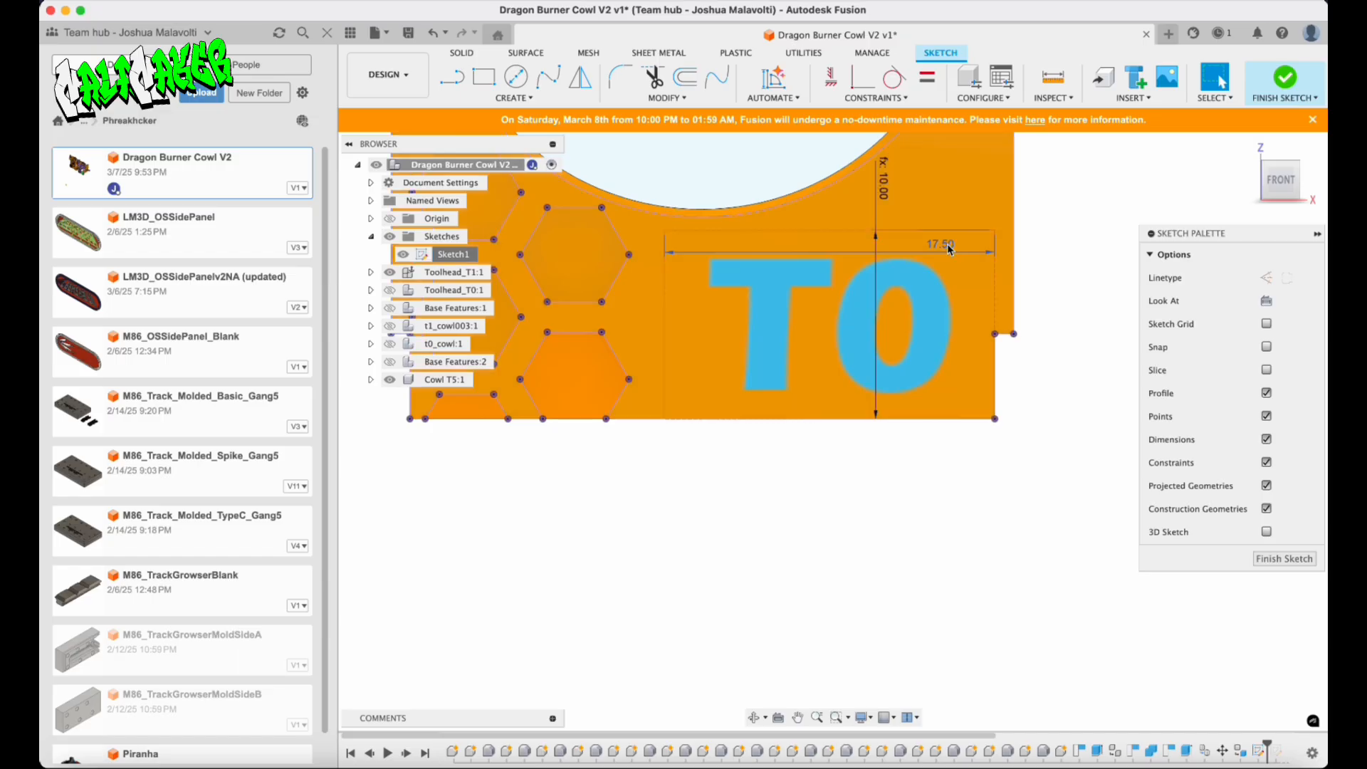
double_click(940, 243)
type("wi")
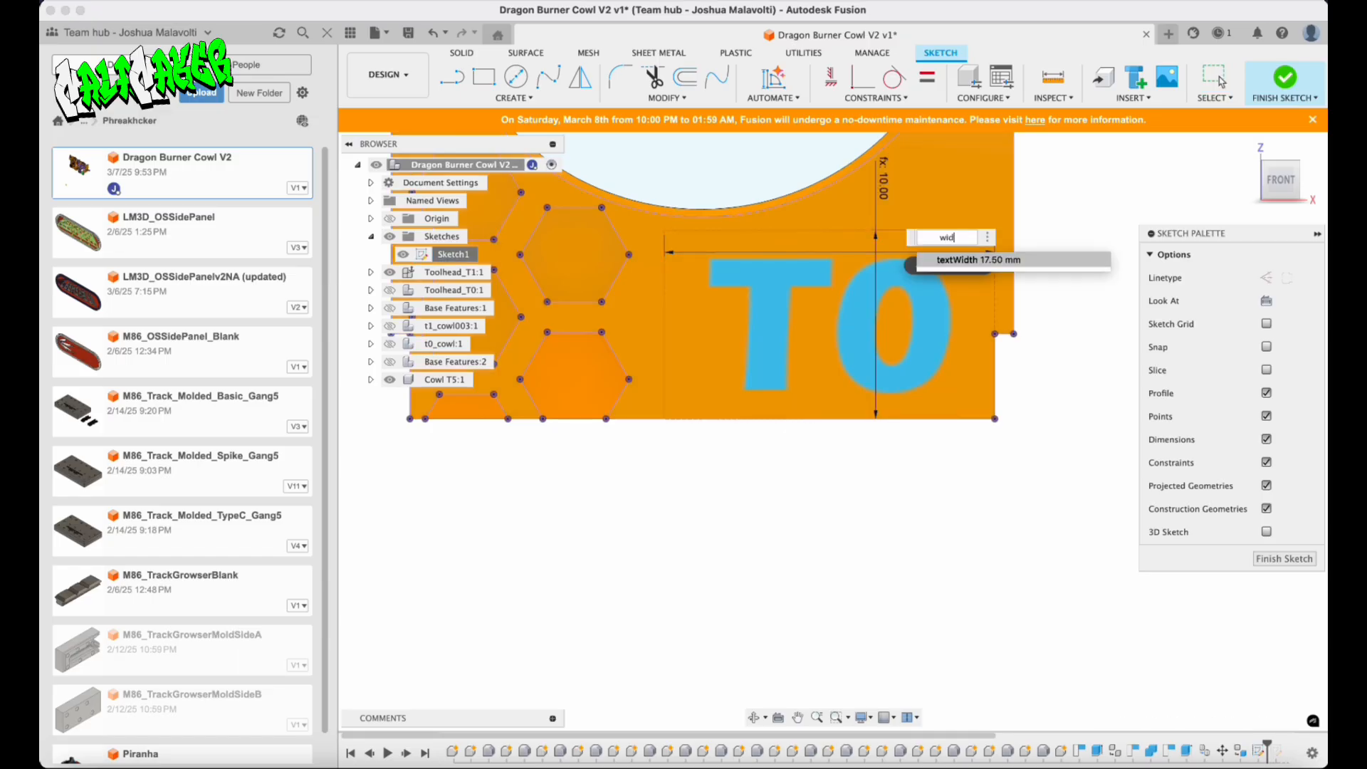
type("d")
key("Return")
key("Return")
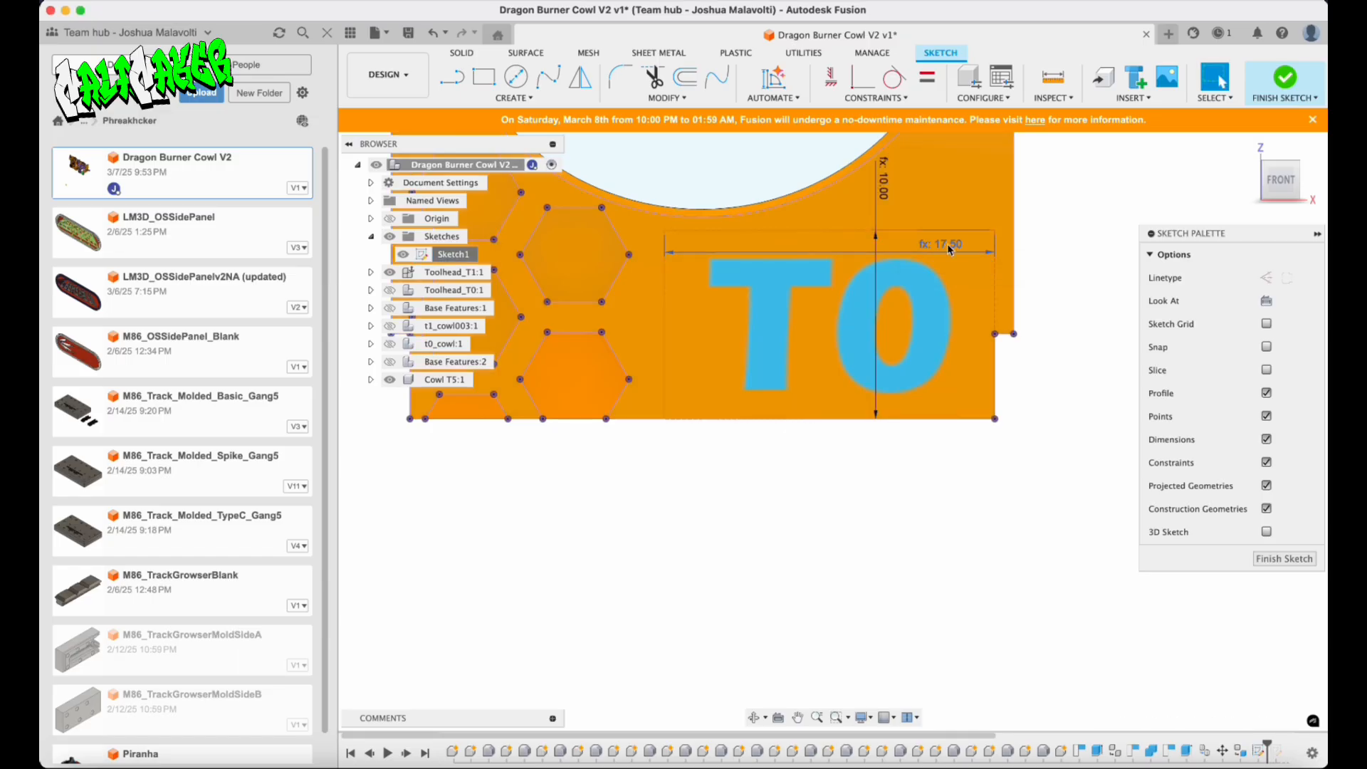
Look up the T0 text's font height in its text settings and leave them without changes.
double_click(936, 321)
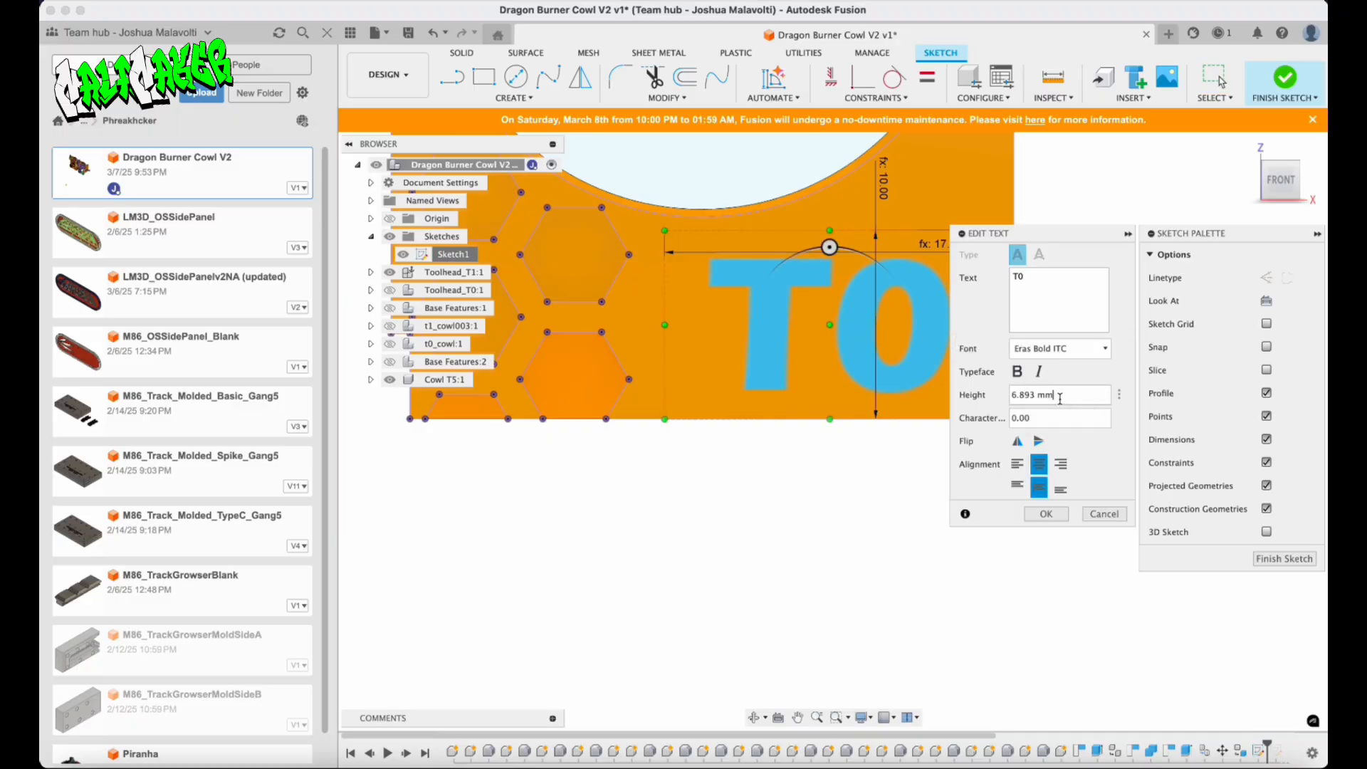
left_click(1034, 396)
left_click_drag(1035, 396, 949, 392)
left_click(1104, 514)
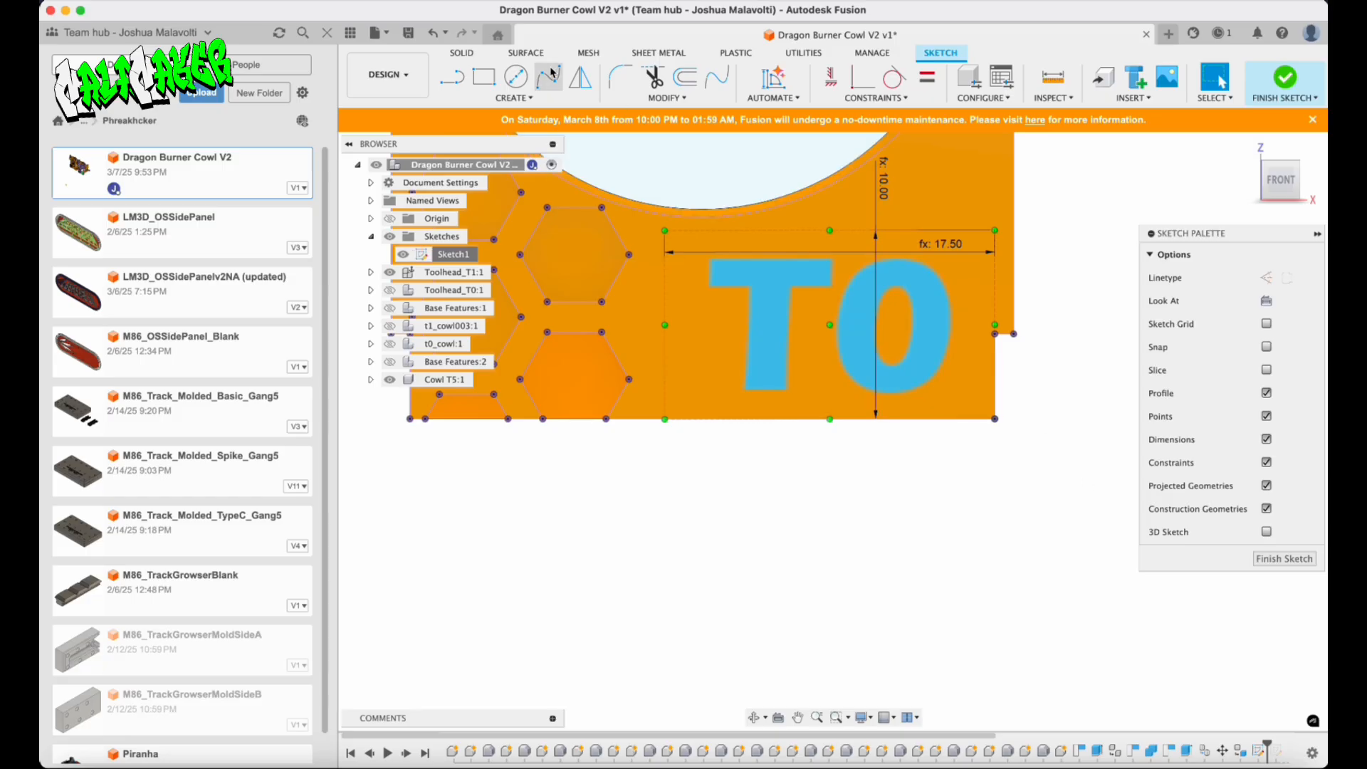
Add a user parameter named fontHeight in mm with the expression 6.893 and accept the parameter list.
left_click(665, 98)
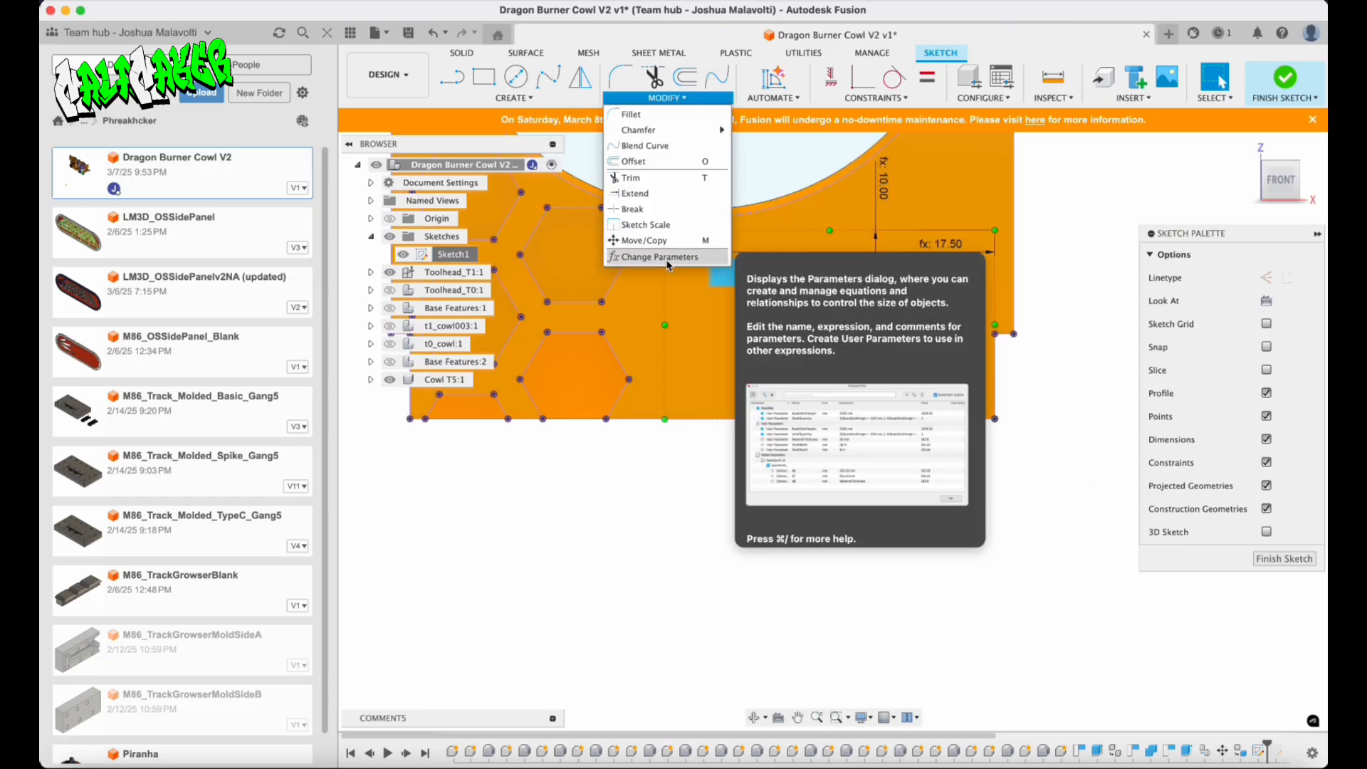
left_click(668, 257)
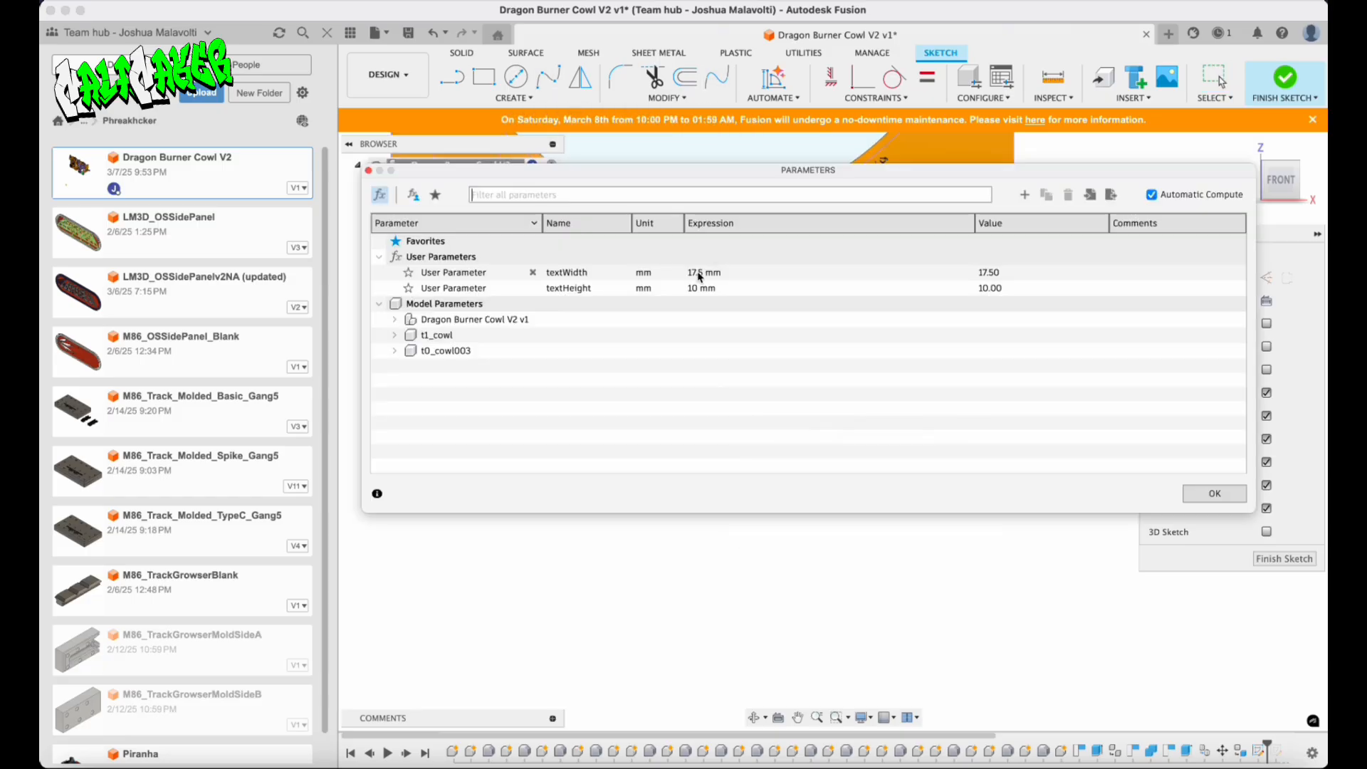
left_click(1026, 194)
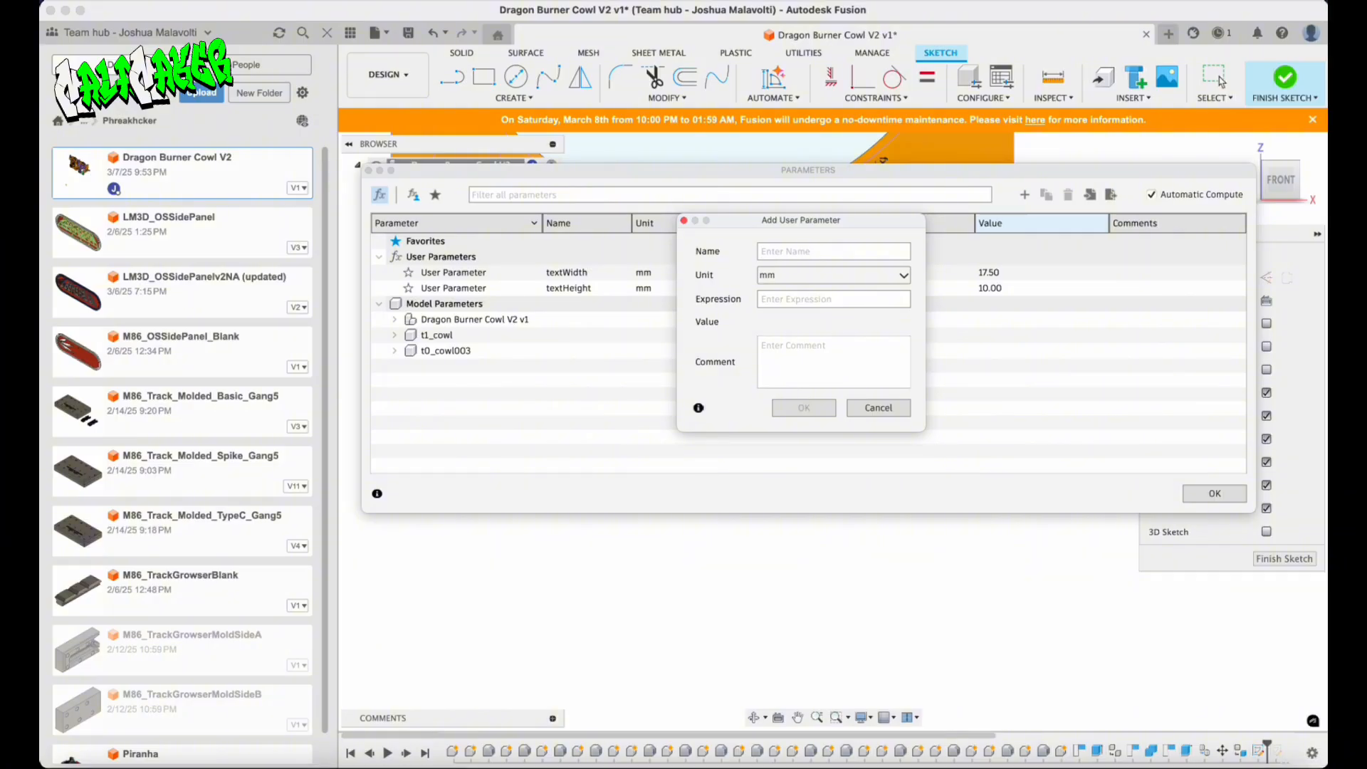
type("fon")
type("6.893")
key("Return")
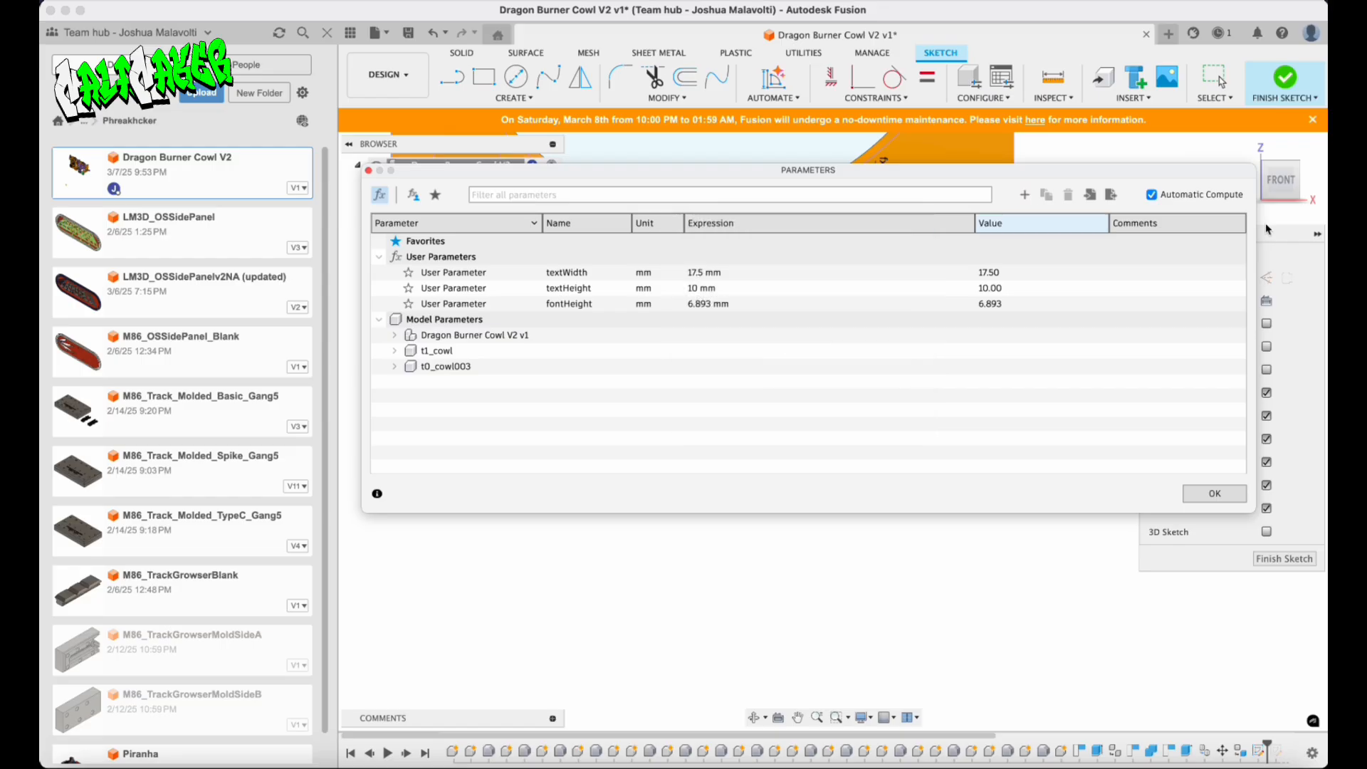
left_click(1223, 492)
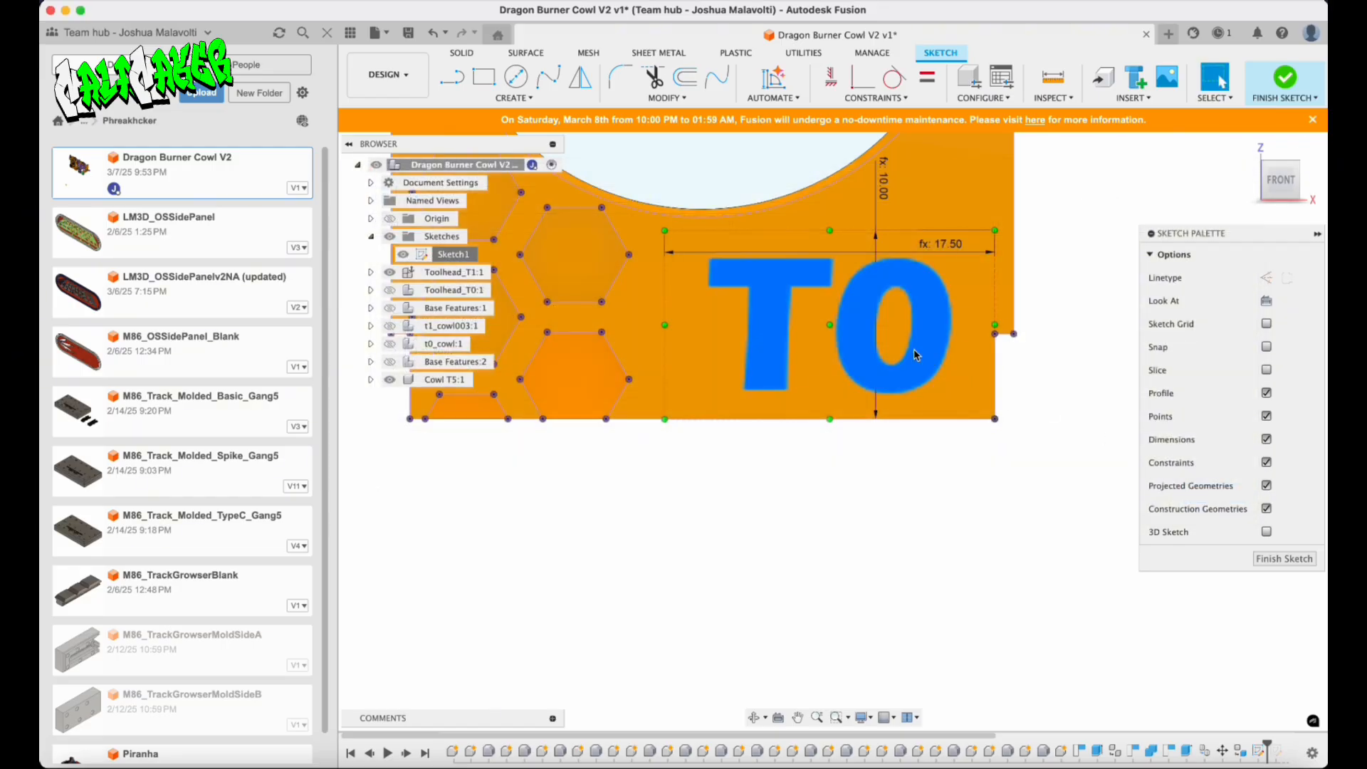
Set the T0 text's height to the fontHeight parameter and finish the sketch.
double_click(927, 311)
left_click_drag(1065, 402, 981, 396)
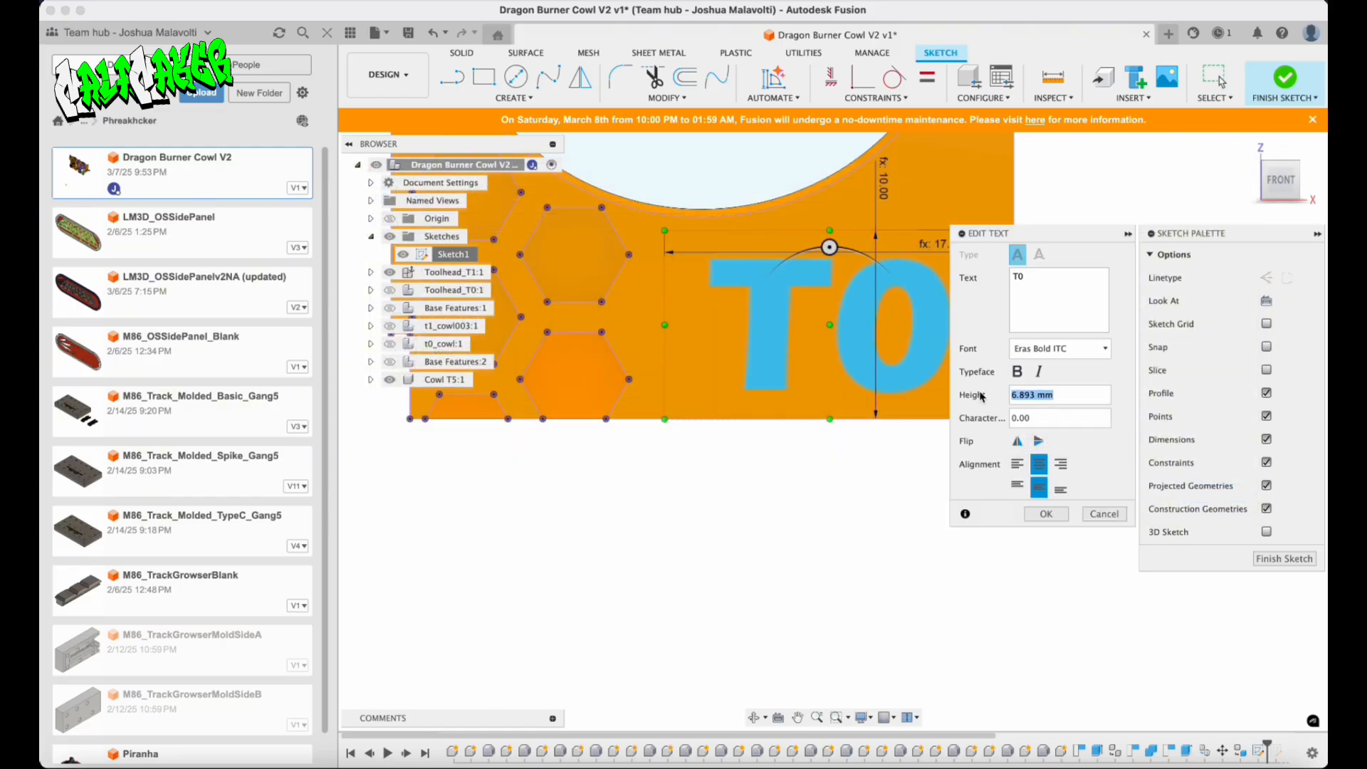
type("font")
key("Return")
key("Return")
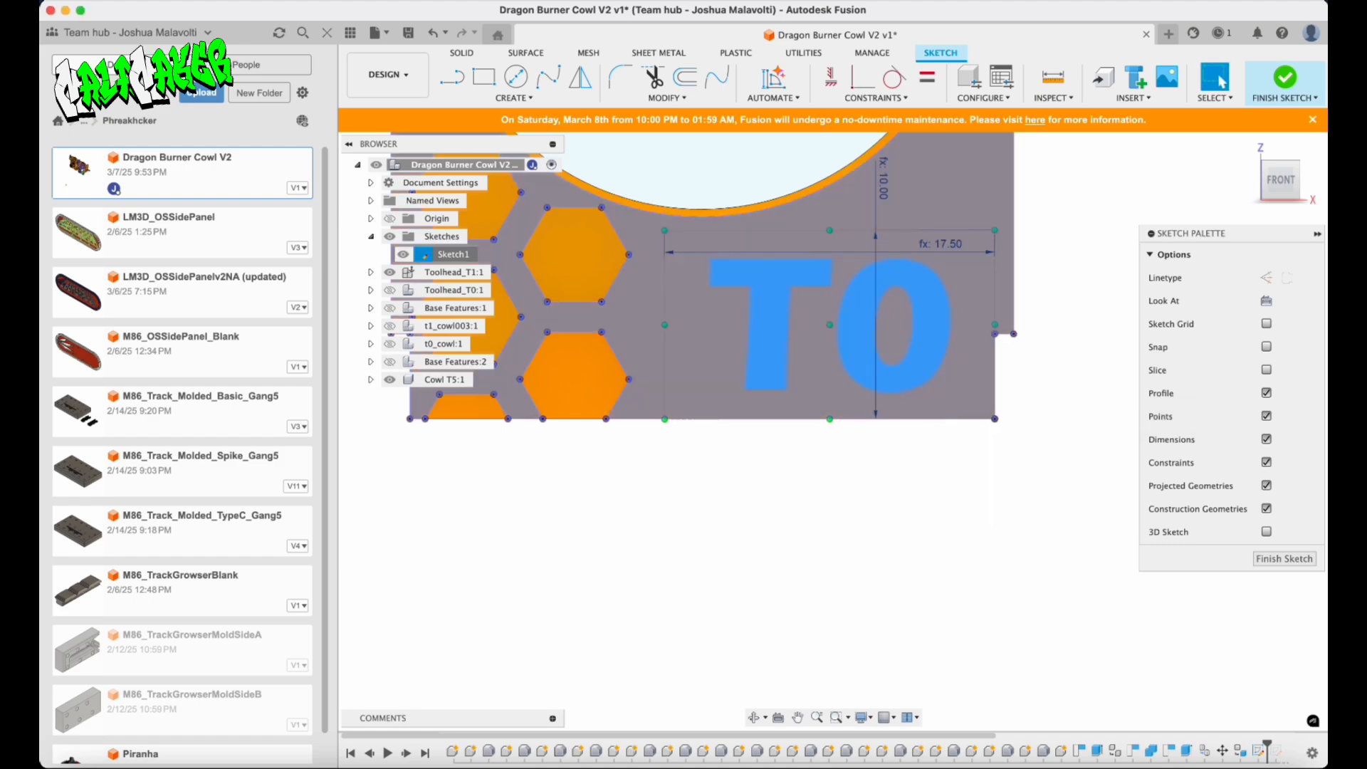
left_click(1282, 559)
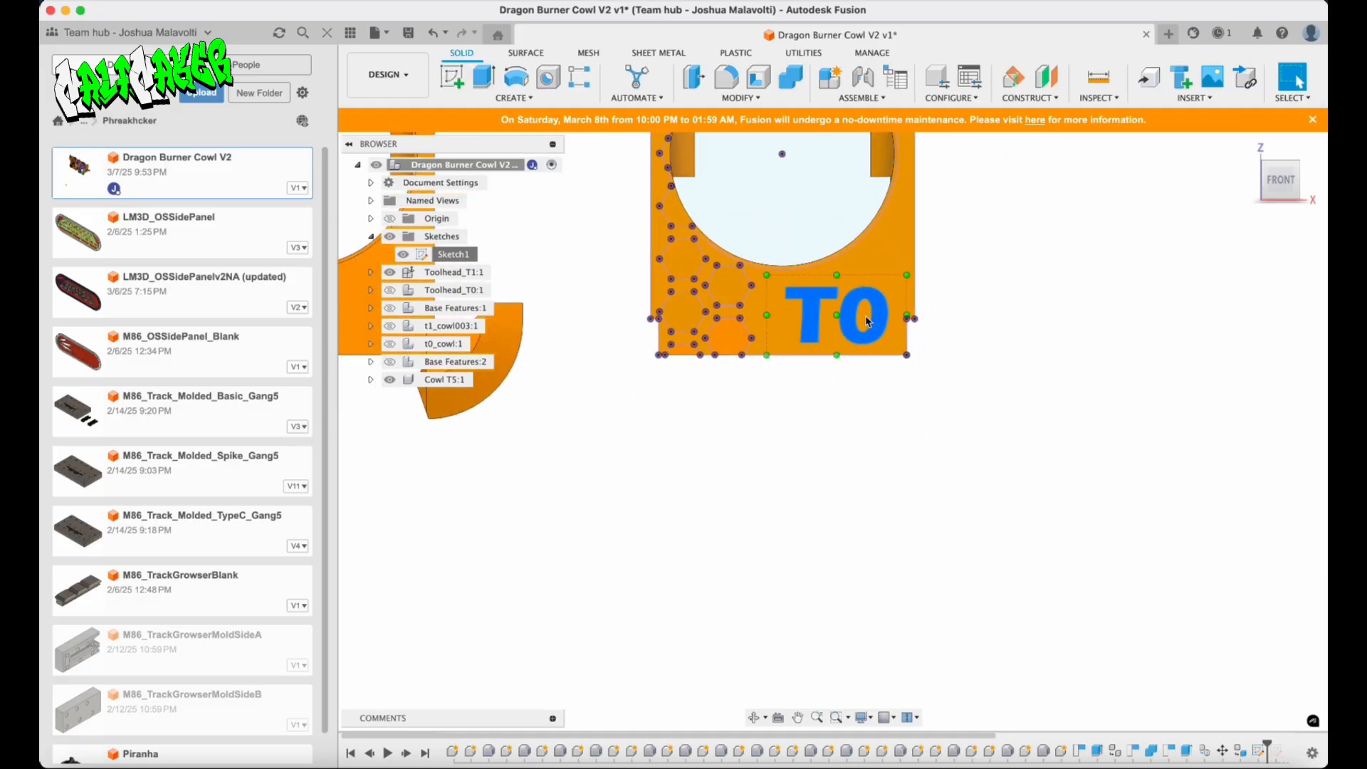
Extrude the T0 text as a cut into the cowl, with its extent To Object at the recessed hexagon face.
middle_click_drag(990, 299, 1022, 336, "shift")
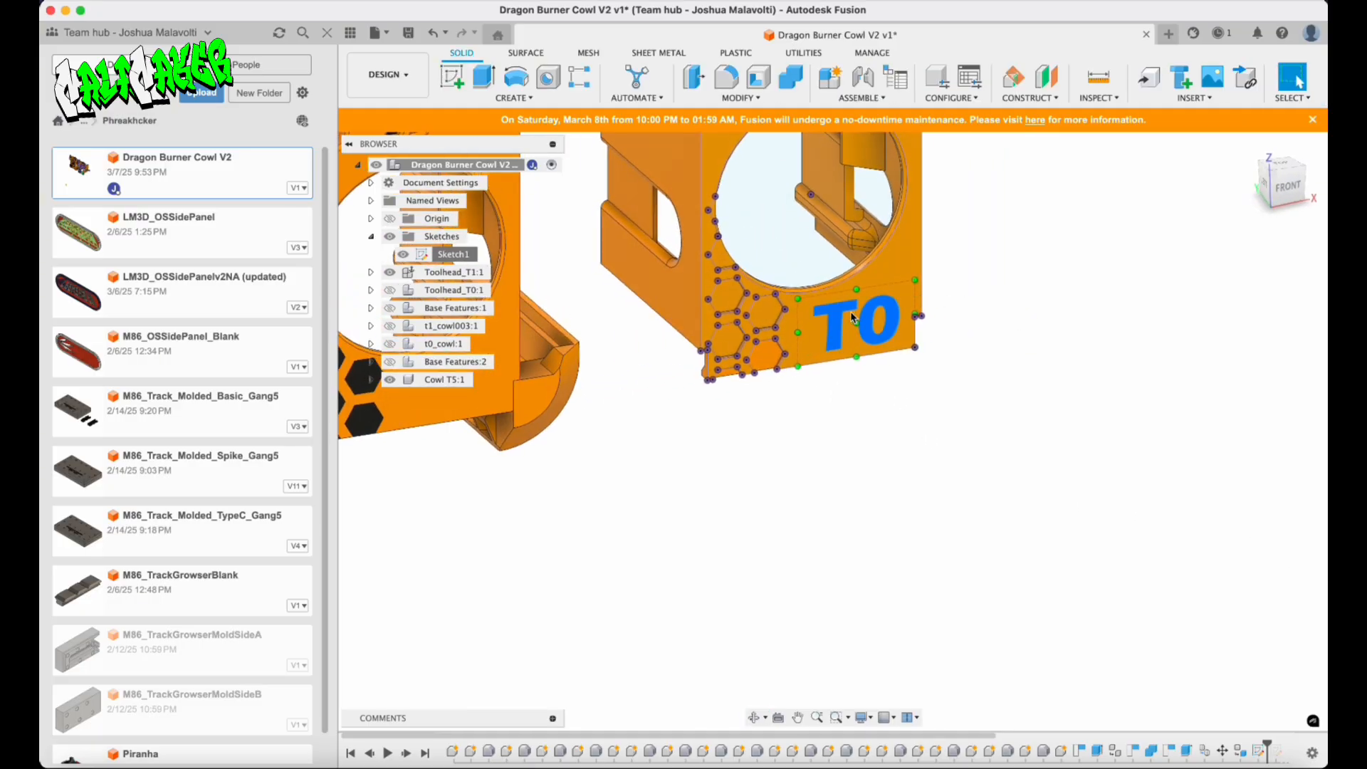
scroll(855, 323, "up", 5)
left_click(854, 321)
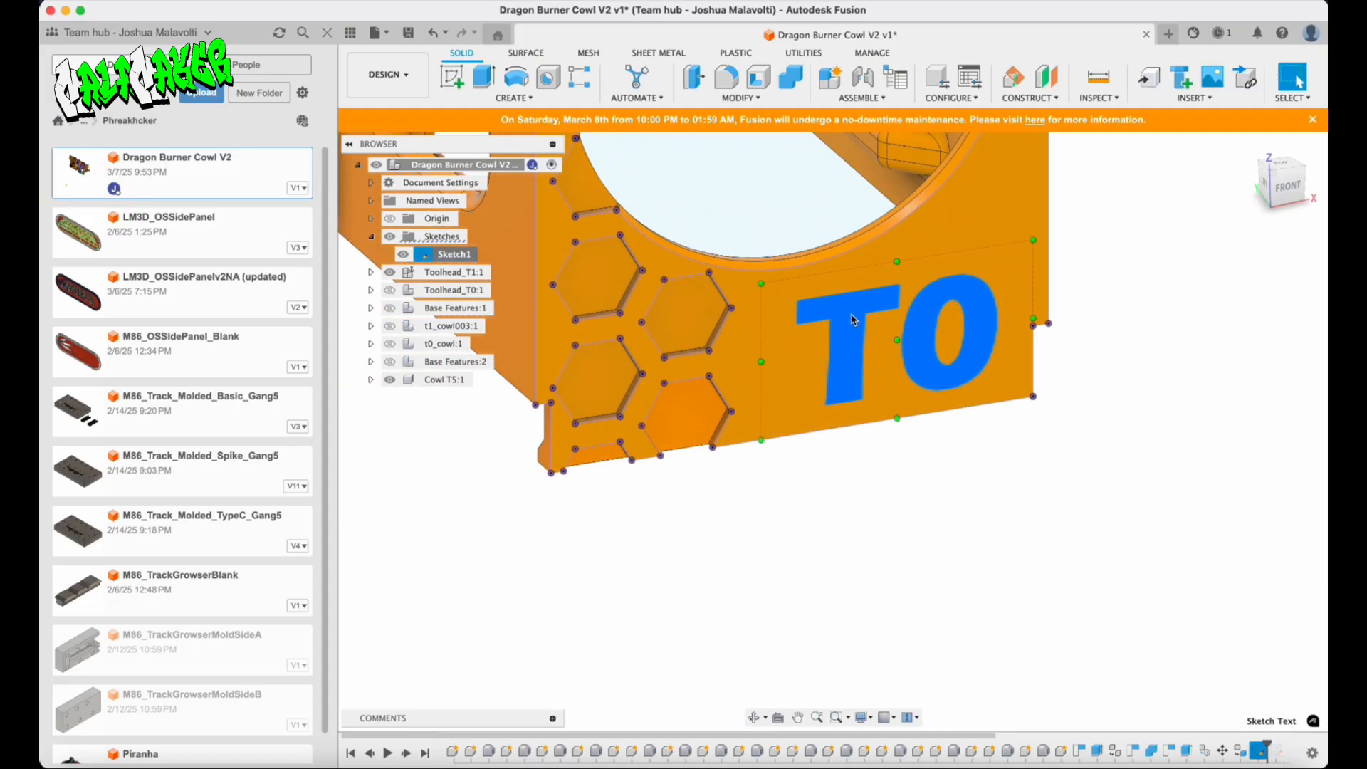
key("e")
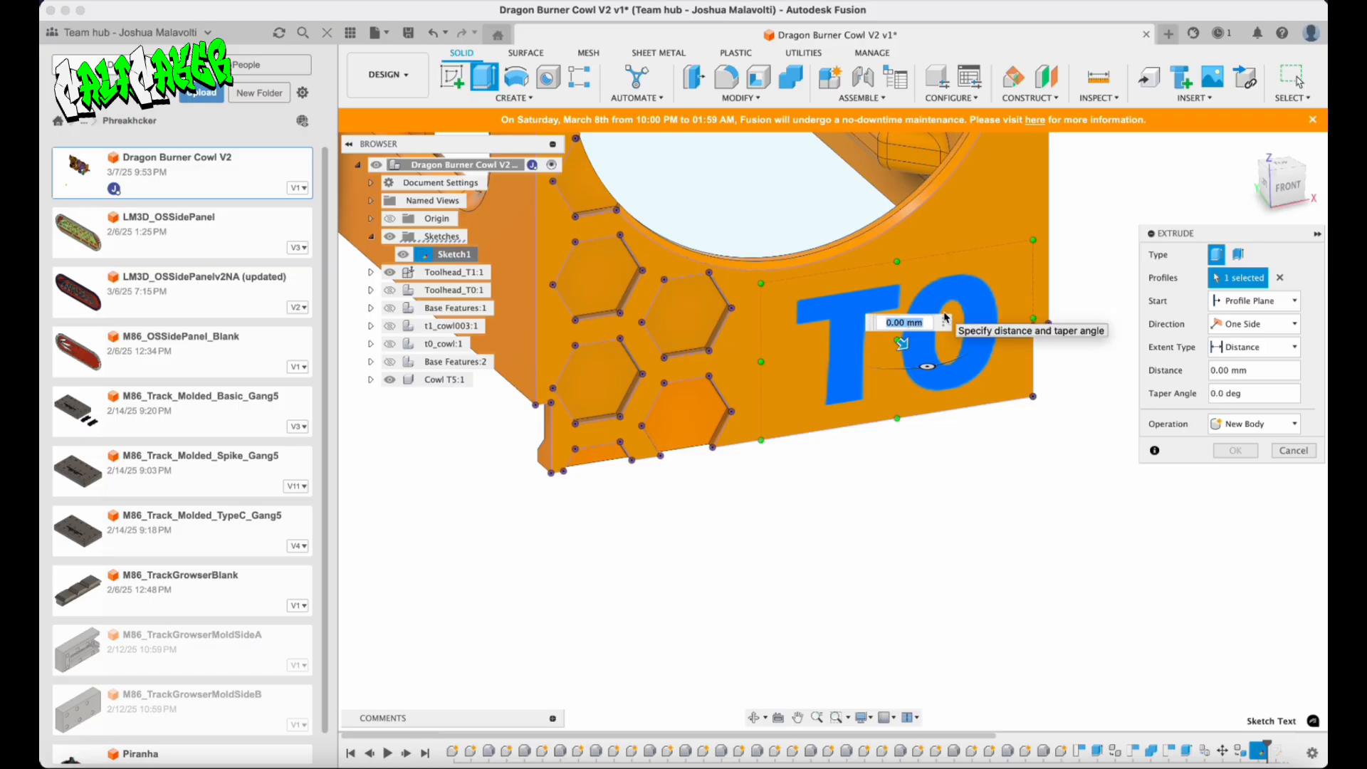
left_click(1237, 347)
left_click(1242, 372)
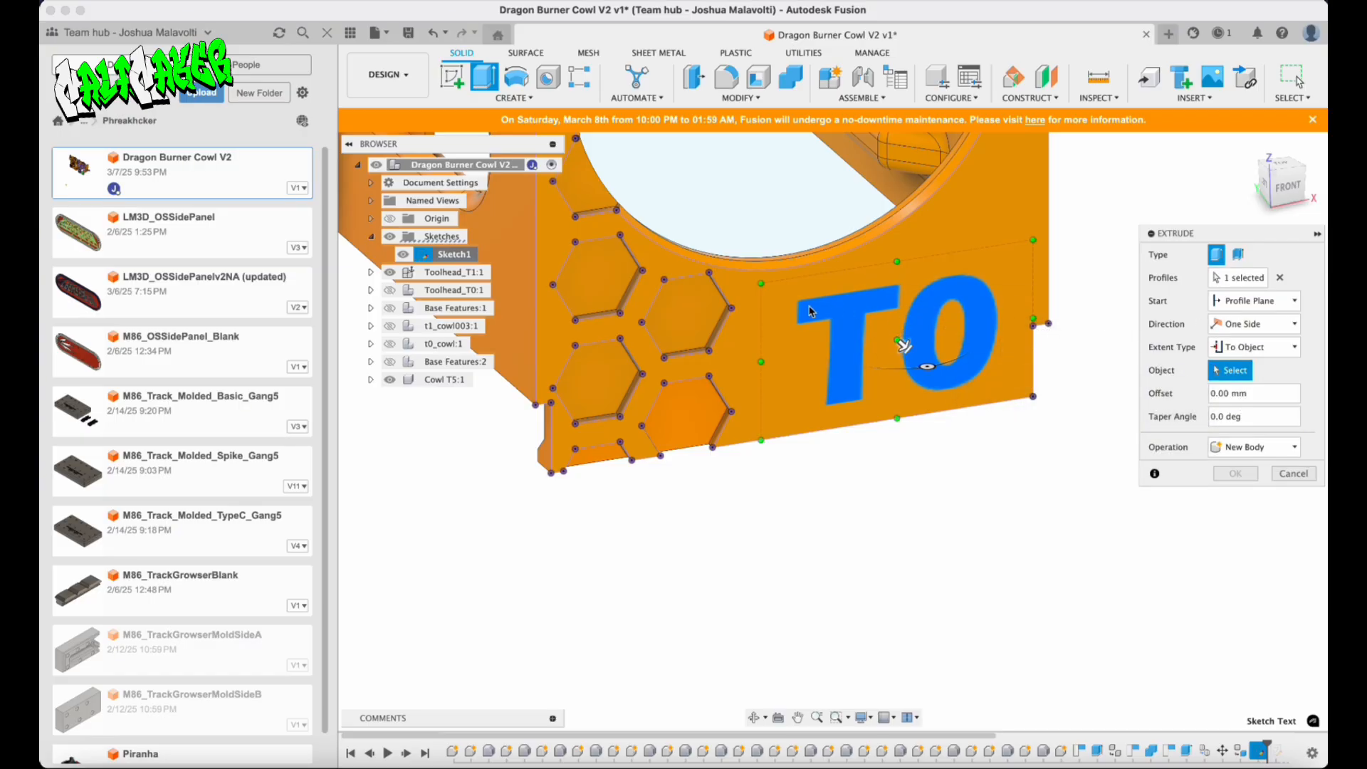
left_click(693, 320)
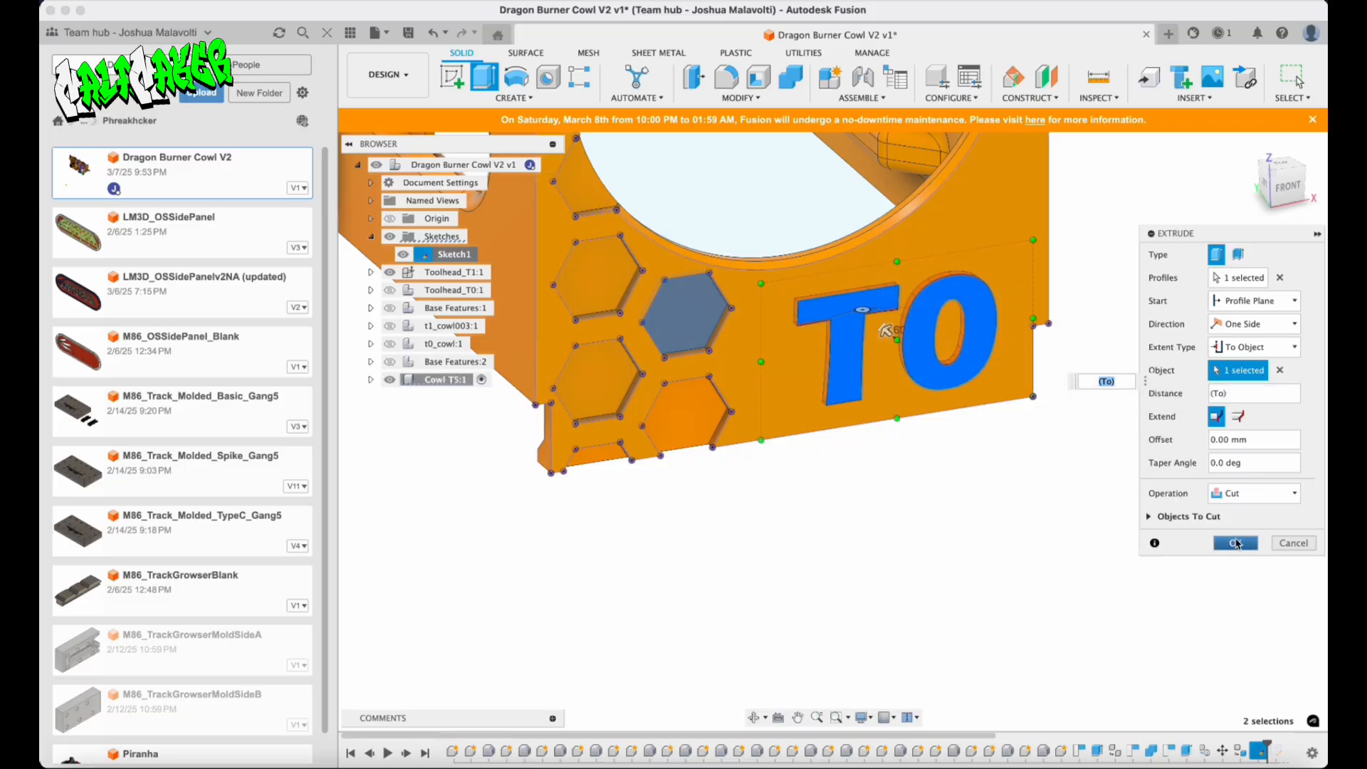
left_click(1236, 545)
scroll(1007, 314, "down", 5)
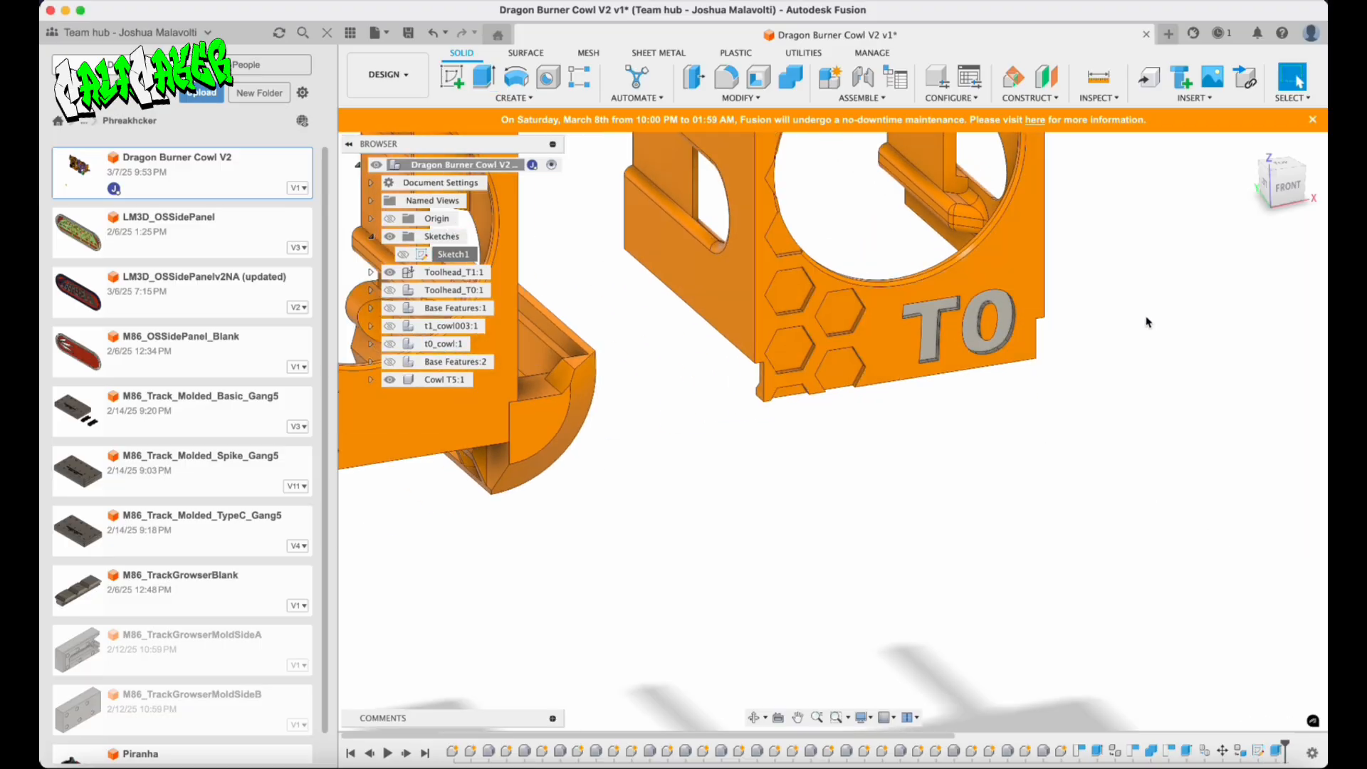
scroll(975, 321, "up", 5)
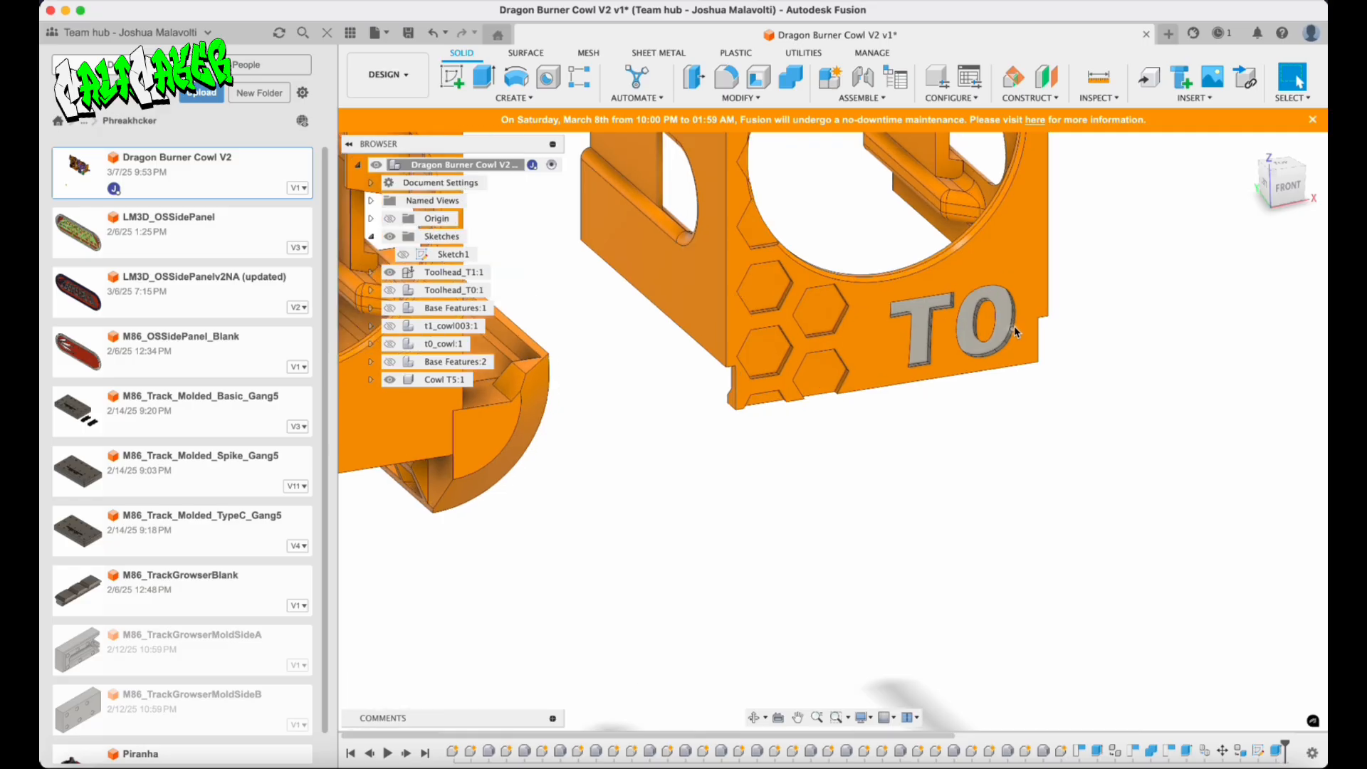
left_click(893, 300)
scroll(798, 226, "down", 3)
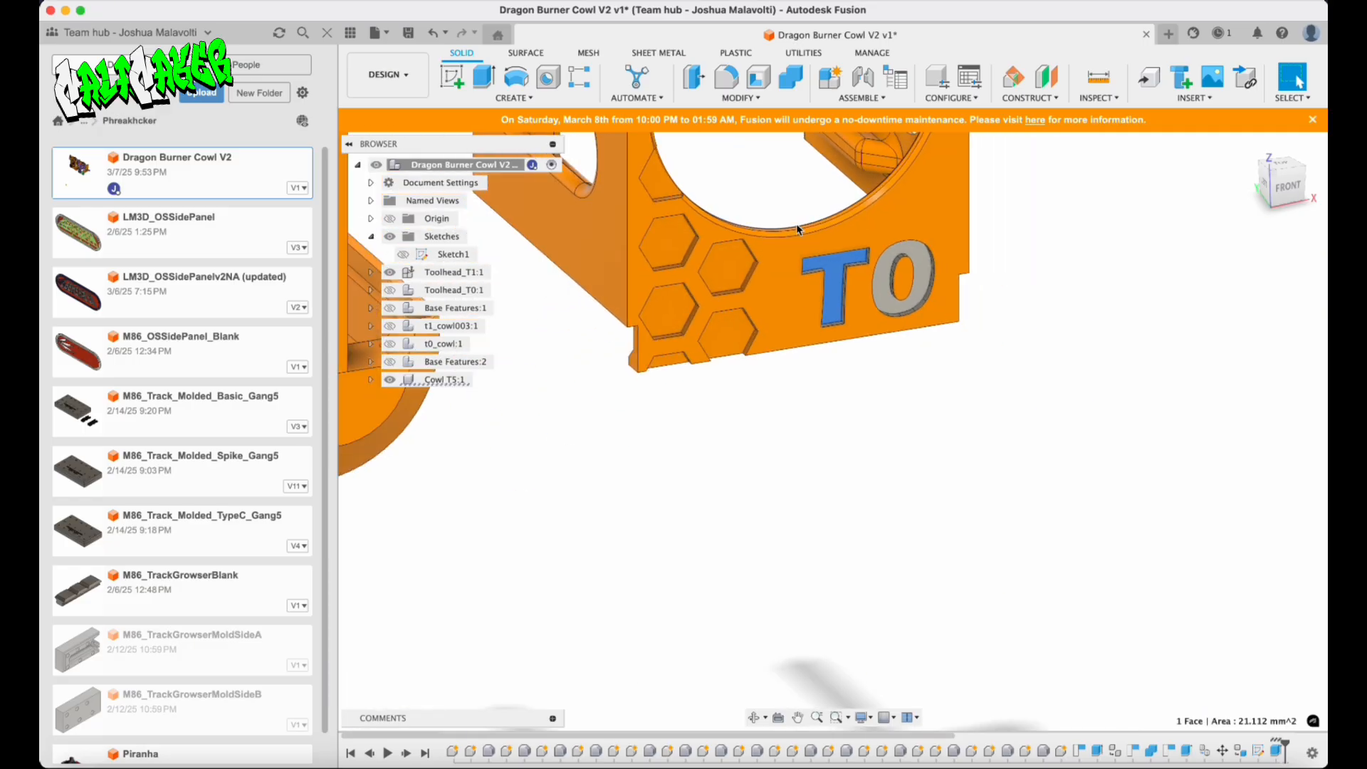
key("e")
scroll(878, 229, "up", 5)
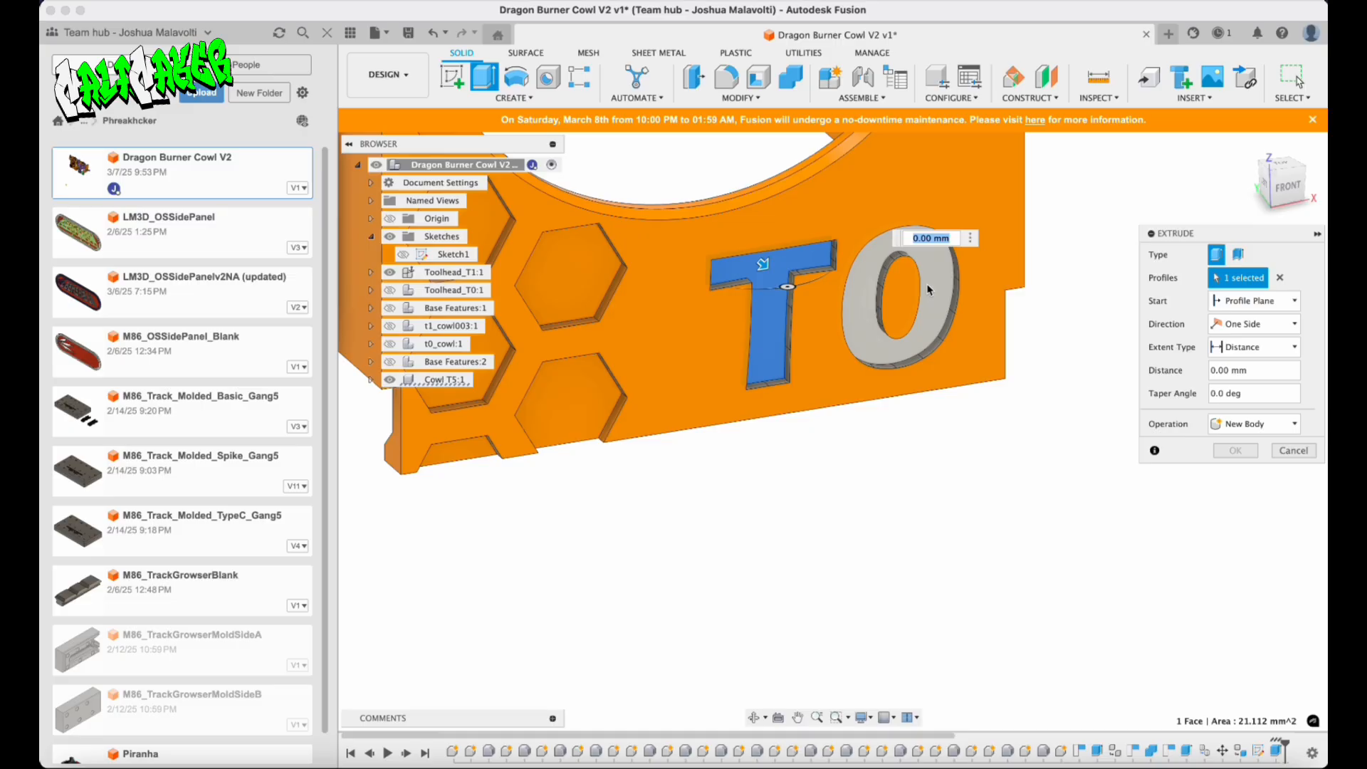
left_click(1293, 450)
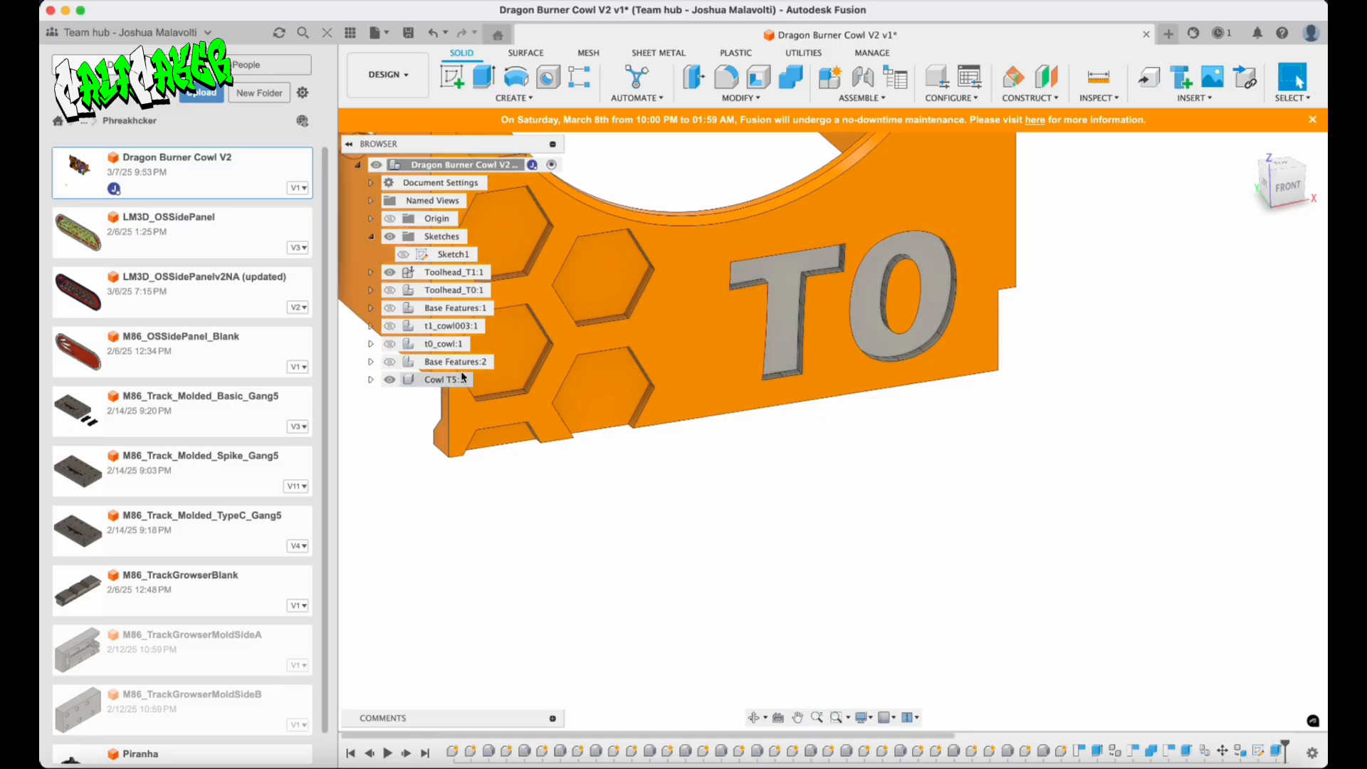
Activate the Cowl T5 component.
left_click(482, 379)
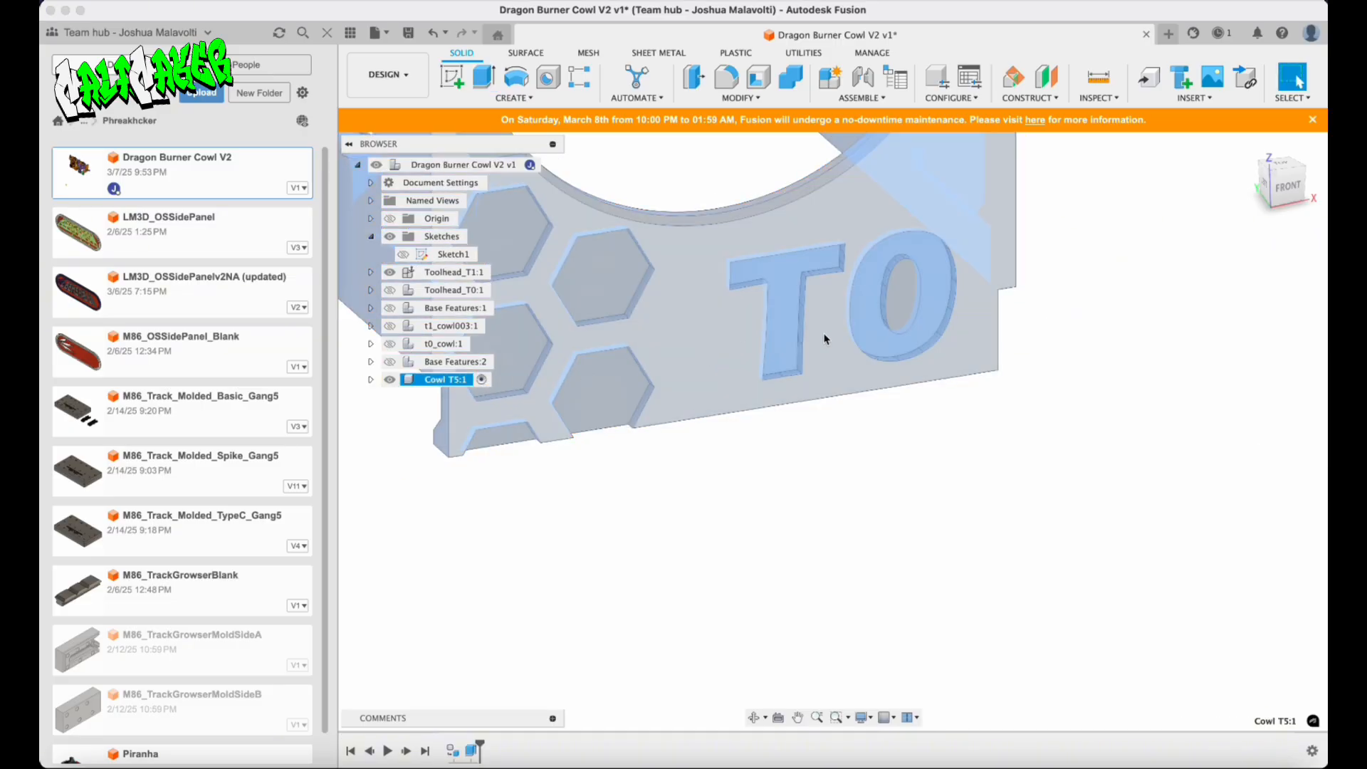
left_click(934, 472)
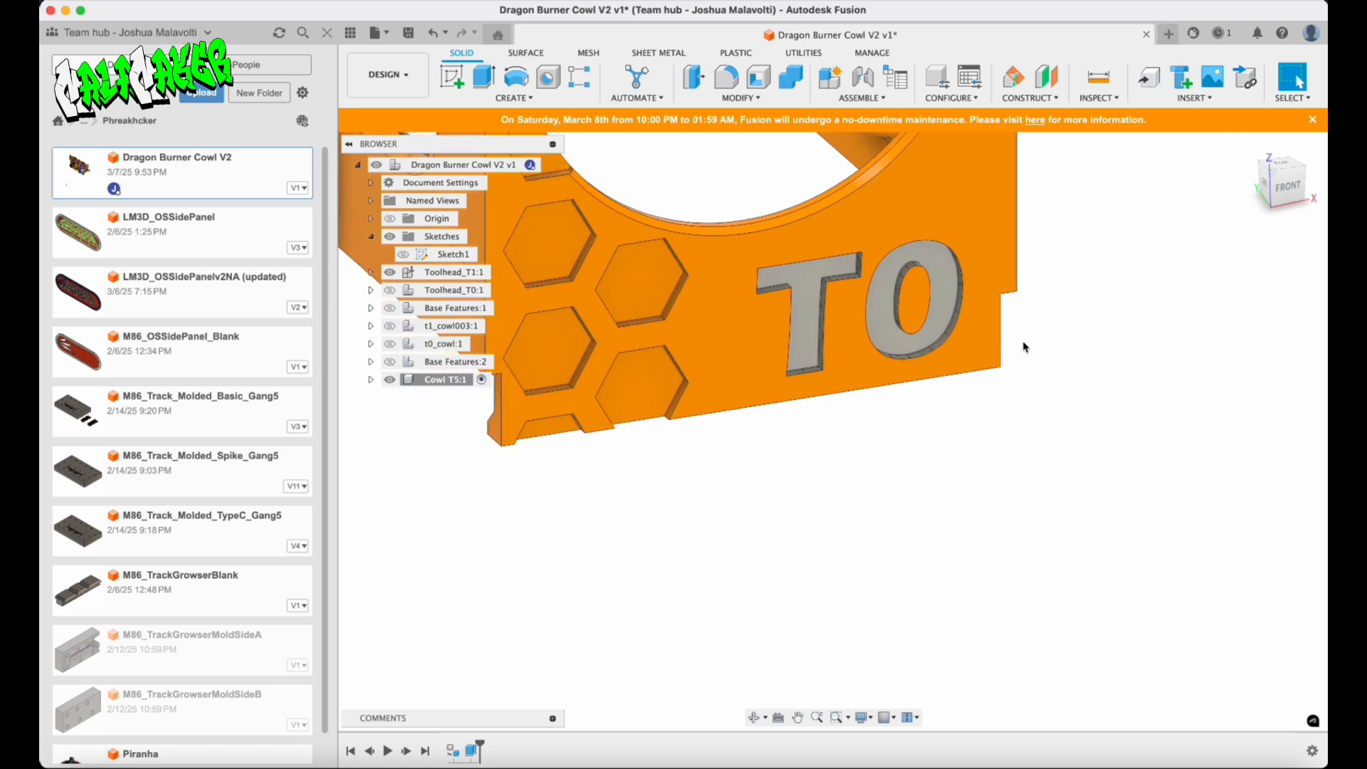
scroll(1024, 347, "down", 4)
scroll(876, 288, "up", 4)
Extrude the recessed T and 0 faces up to the cowl's front face as a New Component.
left_click(887, 323)
key("e")
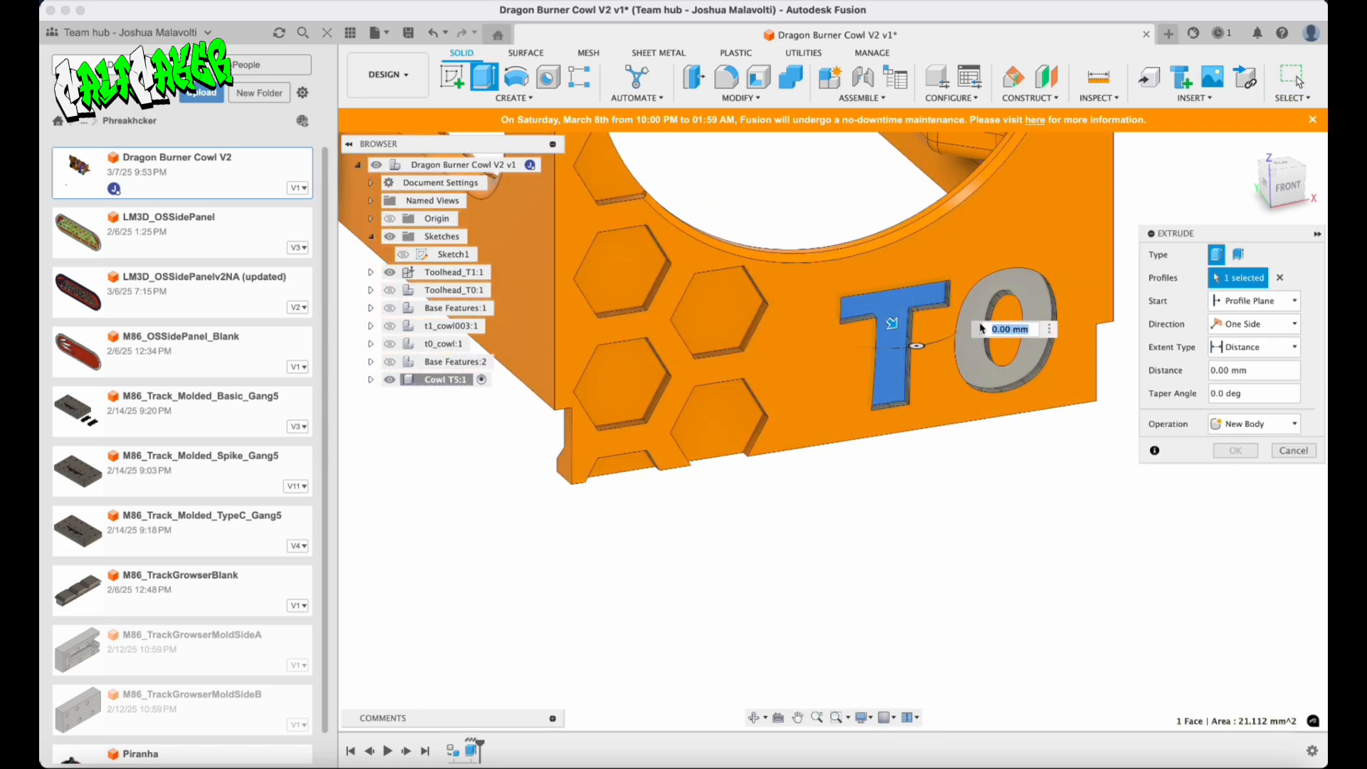
left_click(999, 284)
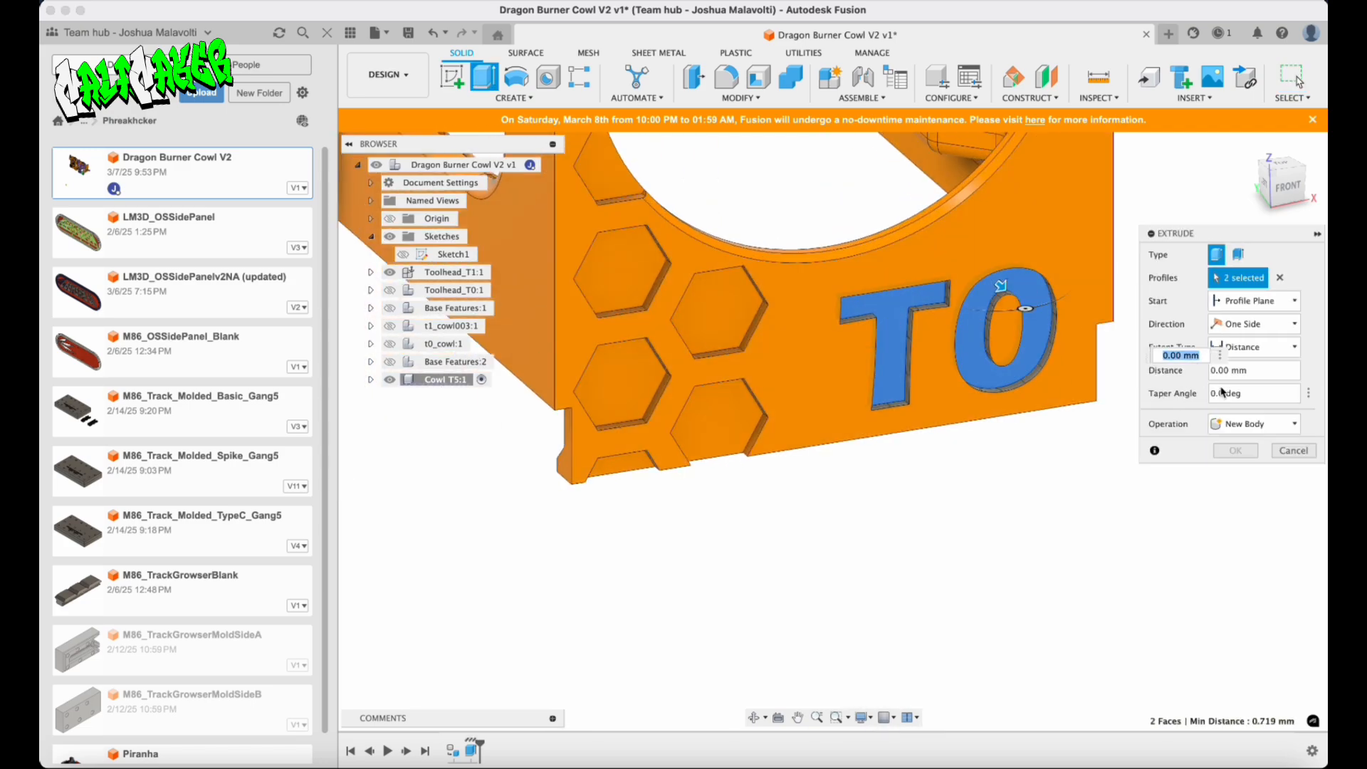
left_click(1254, 346)
left_click(1242, 370)
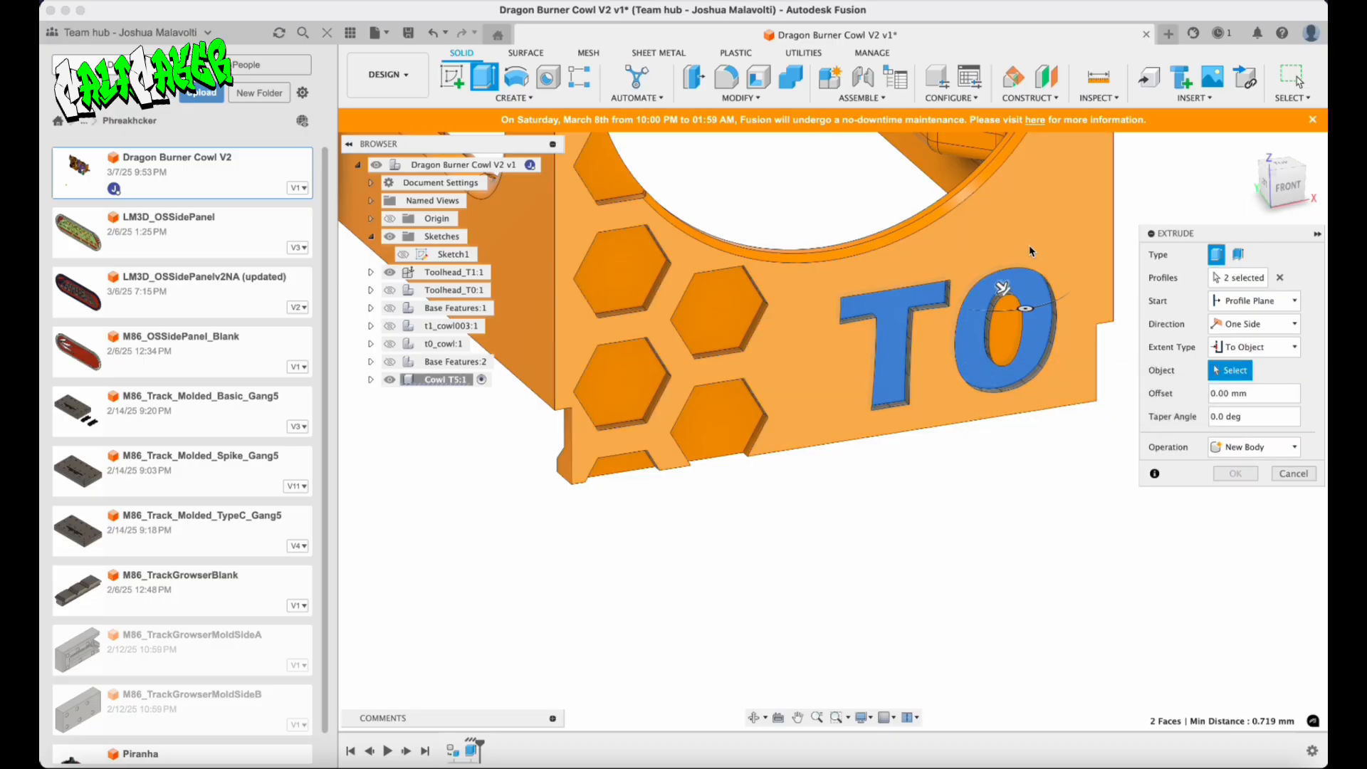
left_click(1028, 245)
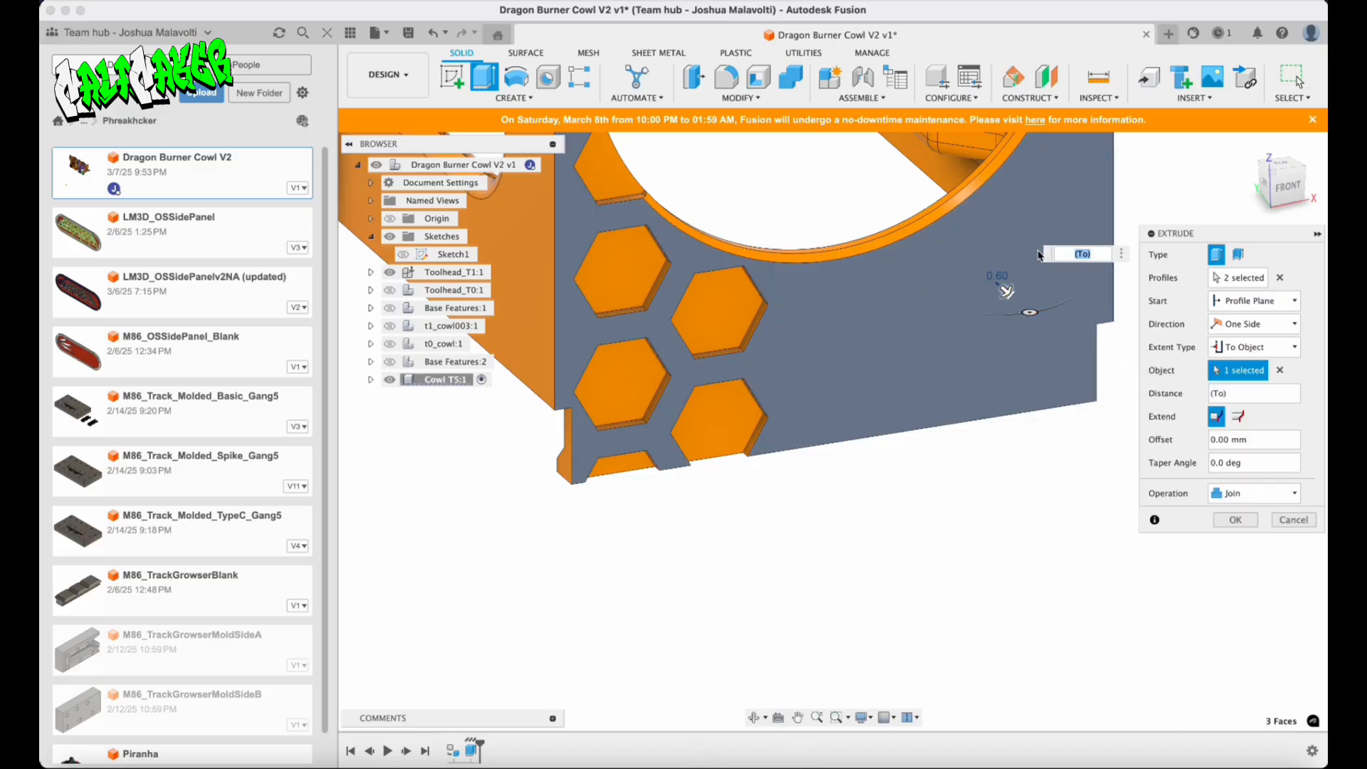
left_click(1234, 490)
left_click(1274, 574)
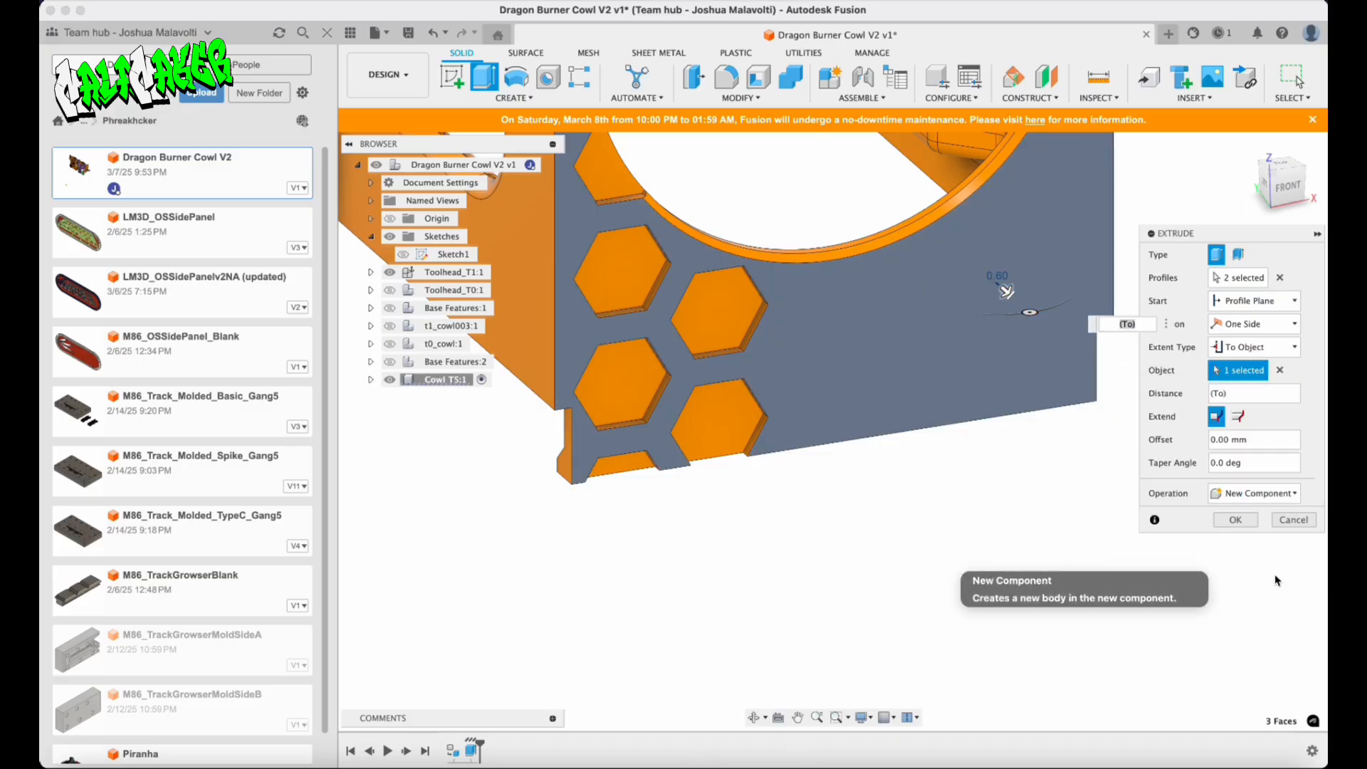
left_click(1236, 521)
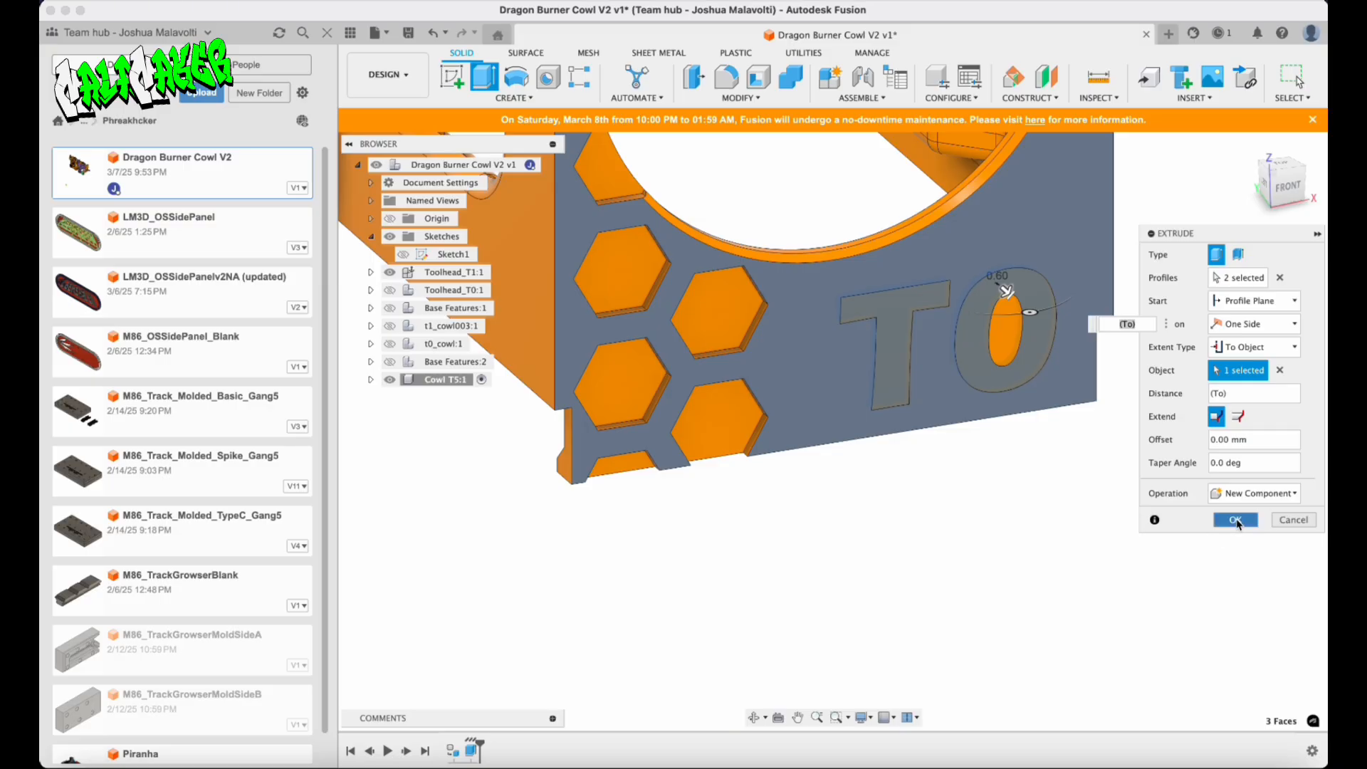
Rename the new text component inside Cowl T5 as textT0.
left_click(371, 379)
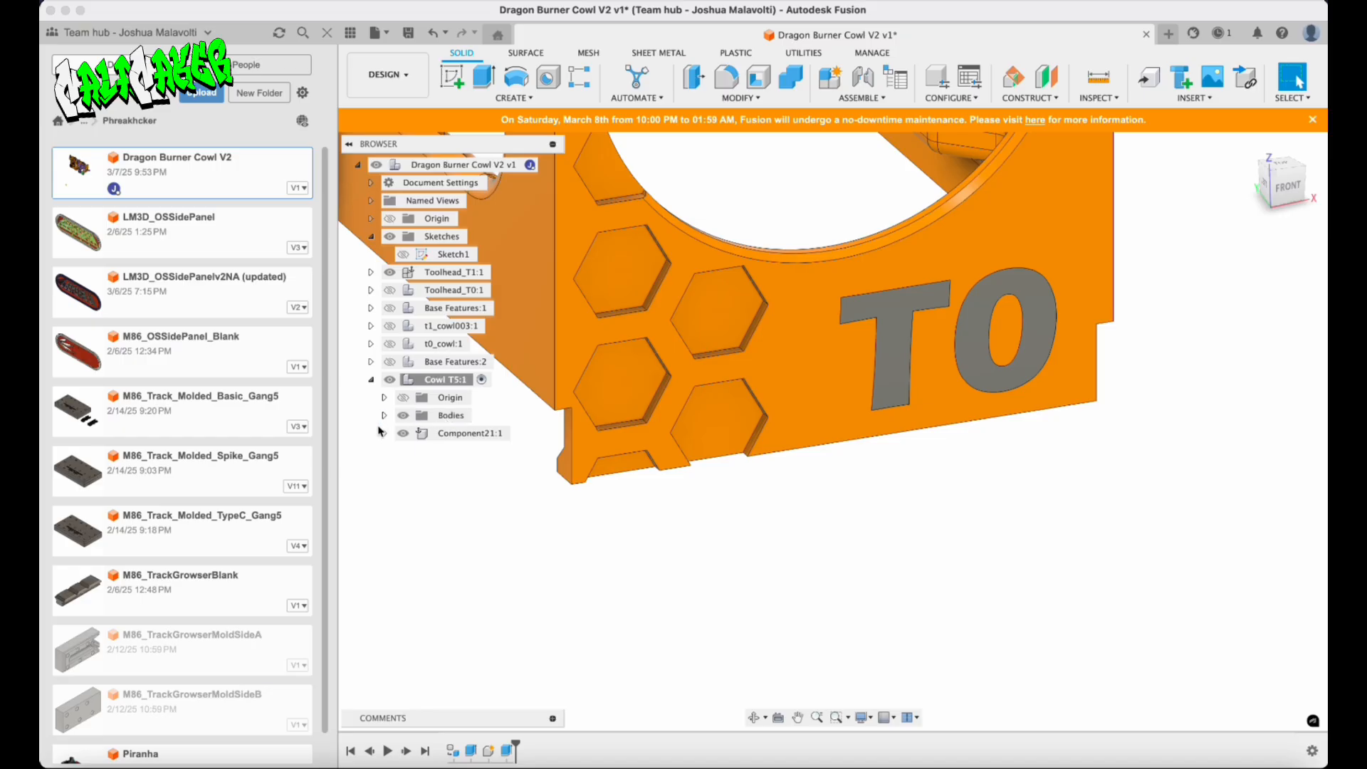
double_click(464, 433)
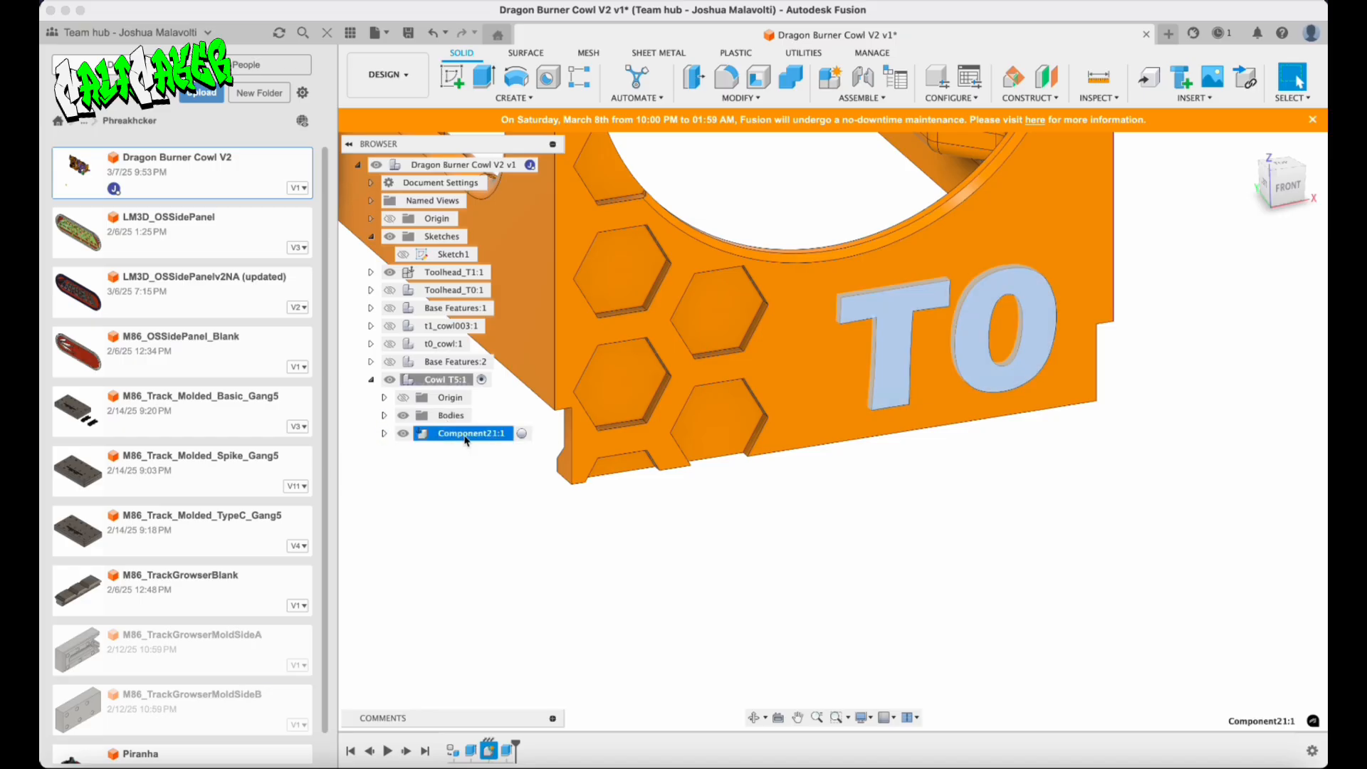
type("textT0")
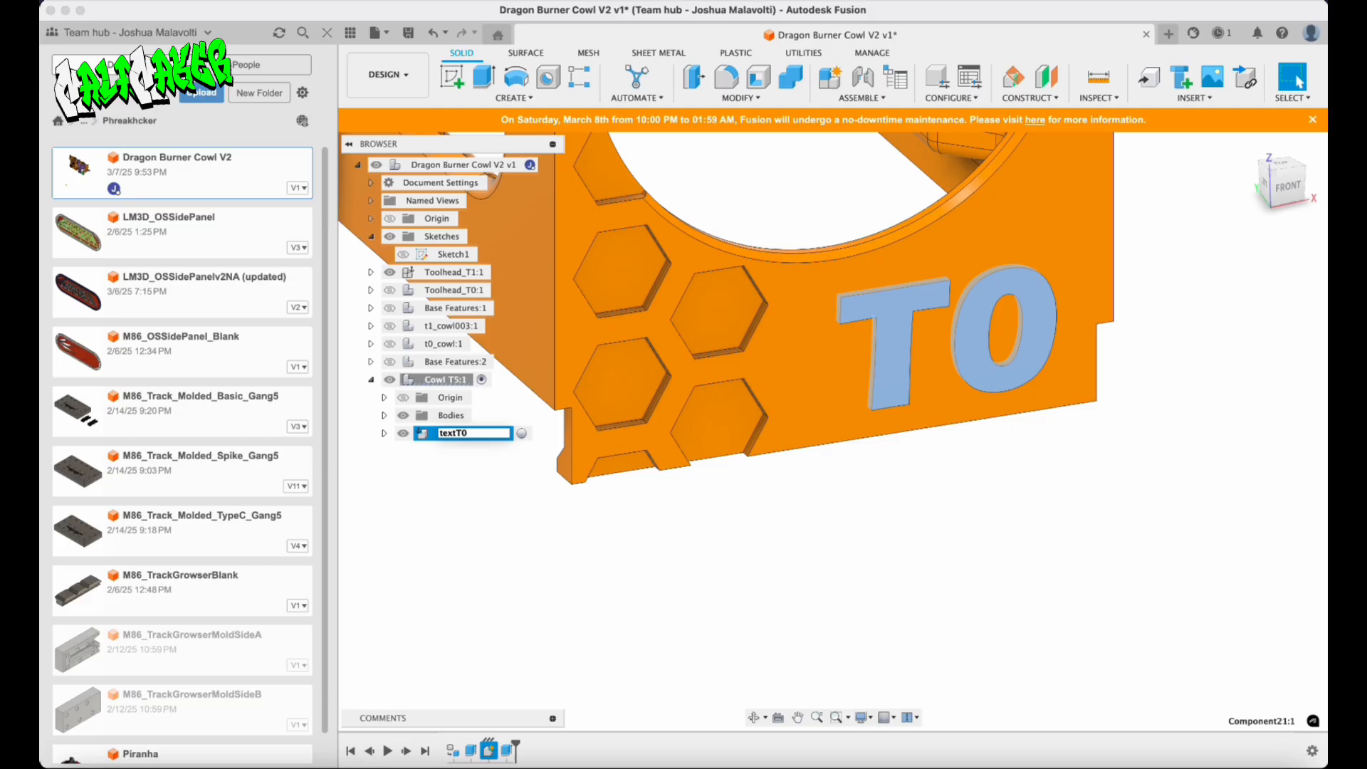
key("Return")
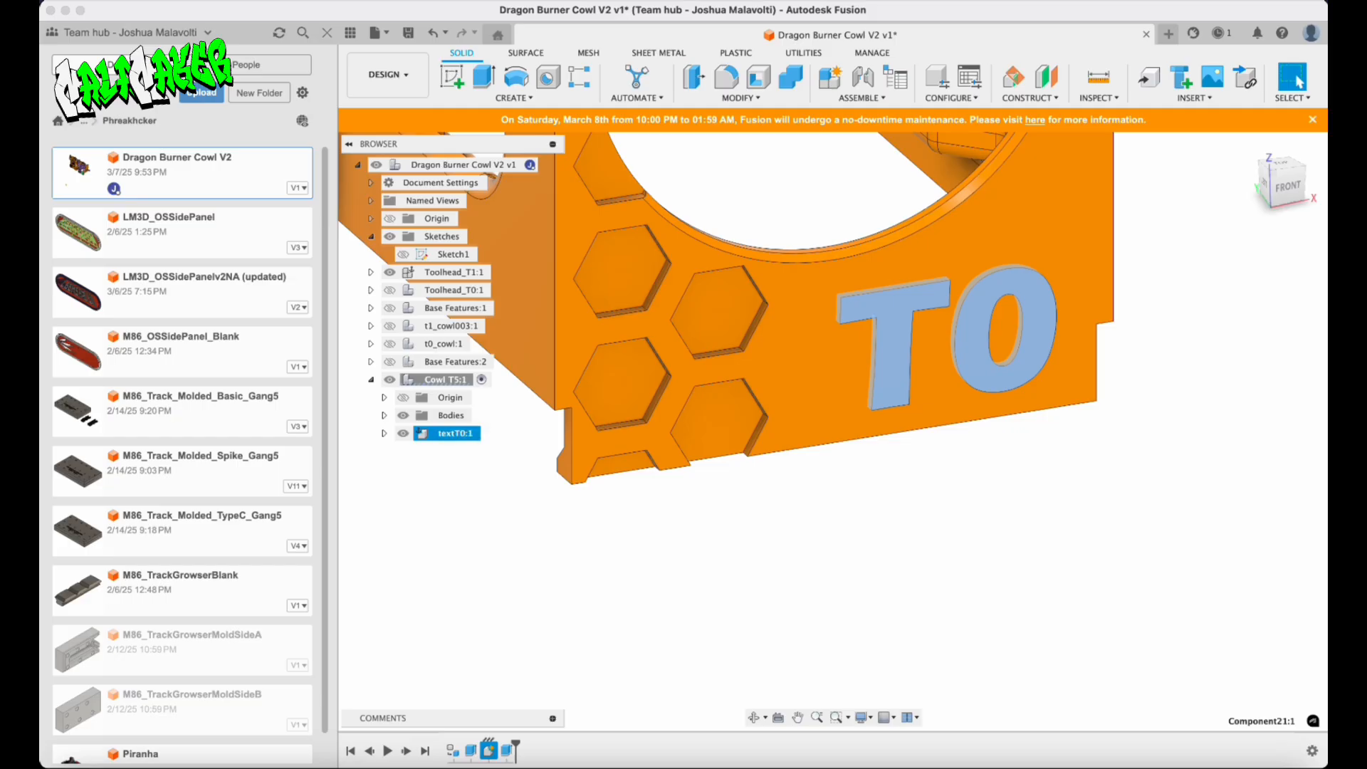
left_click(918, 506)
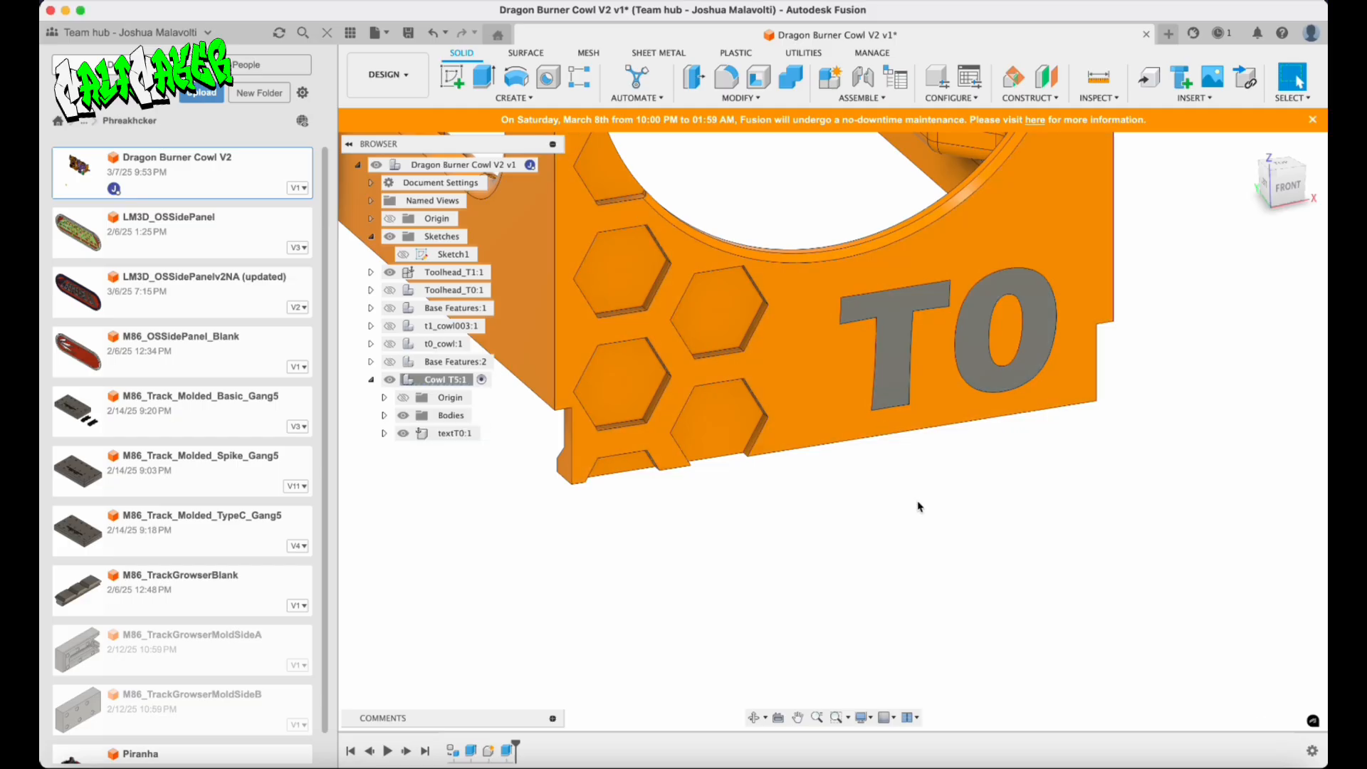
Hide the Cowl T5 component's bodies to isolate the T0 text component.
left_click(402, 416)
scroll(885, 269, "up", 10)
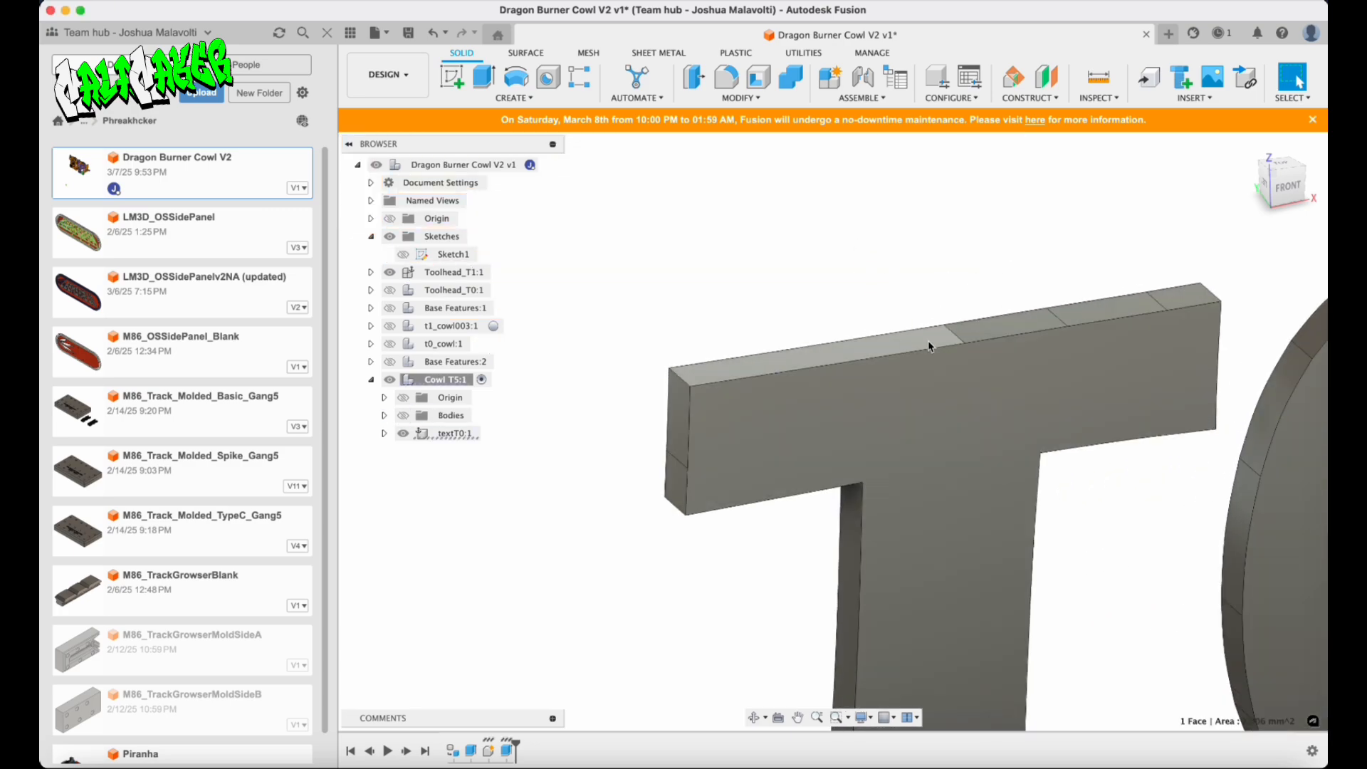
left_click(901, 351)
left_click(815, 289)
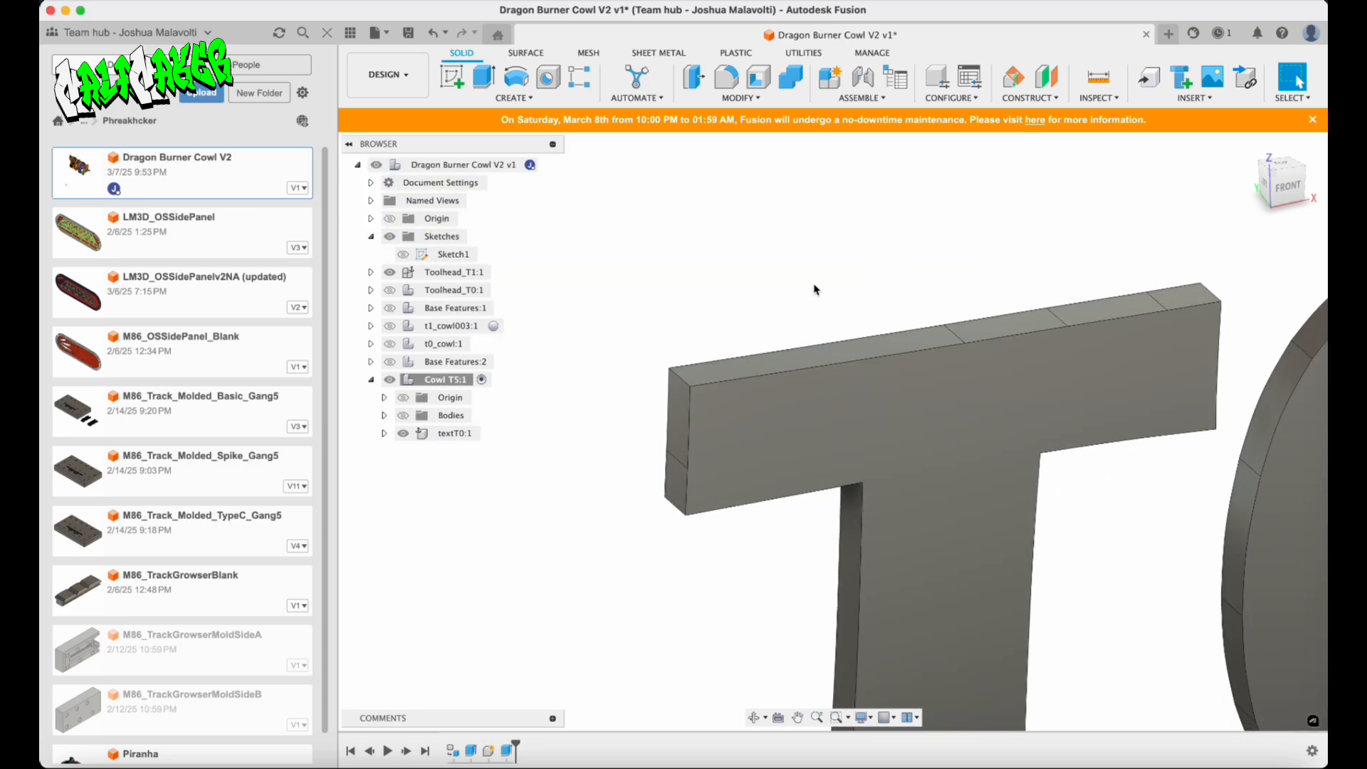
right_click(815, 288)
left_click(1031, 240)
scroll(854, 245, "down", 5)
scroll(890, 262, "up", 6)
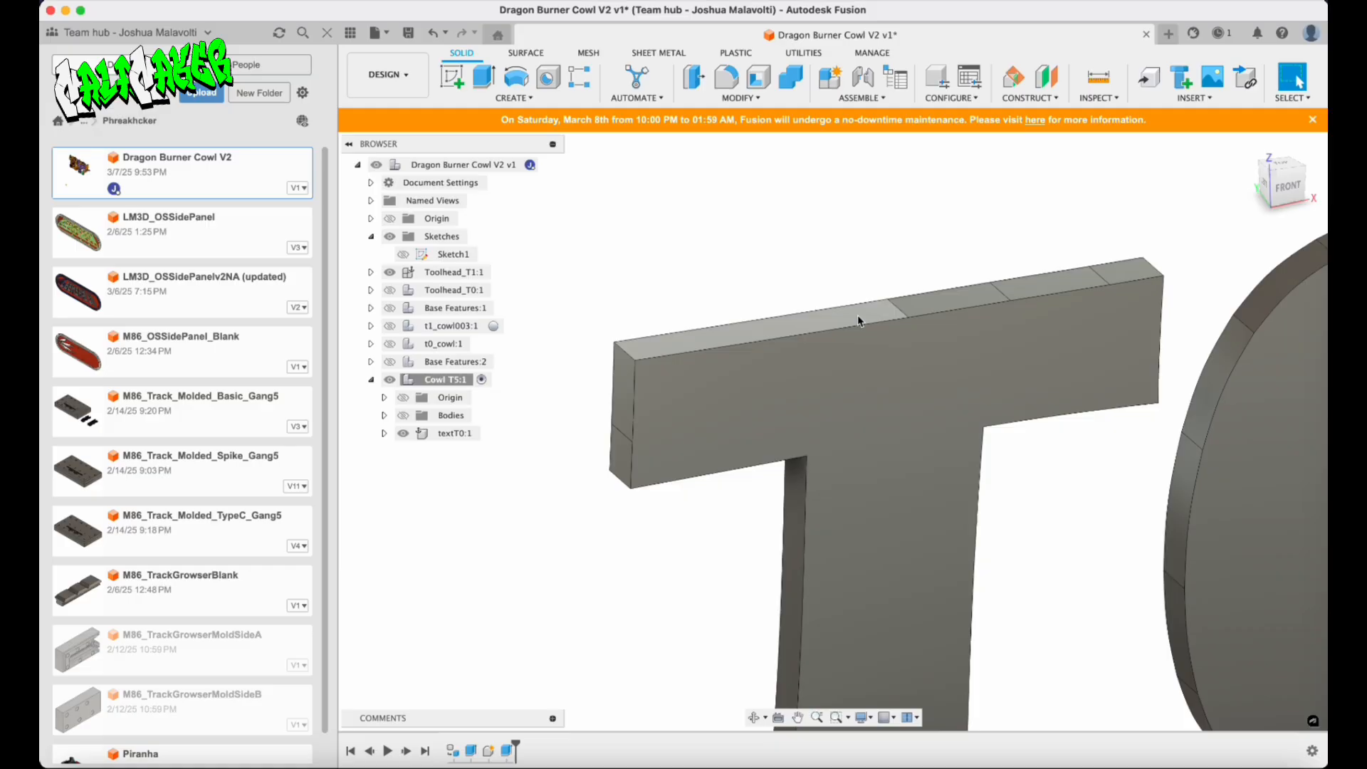
Select all face segments along the top of the T's crossbar and on its end nearest the 0.
left_click(858, 321)
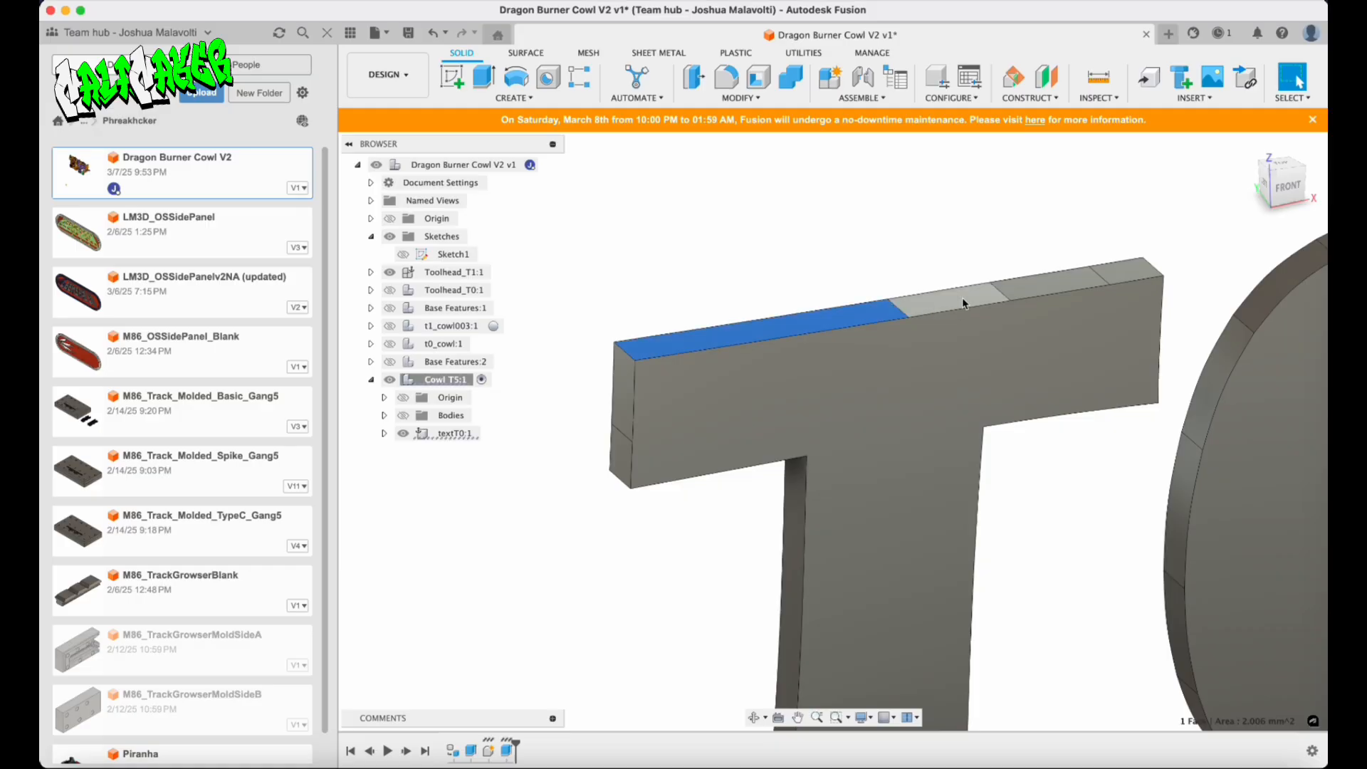
left_click(962, 302, "shift")
left_click(1047, 288, "shift")
left_click(1125, 274, "shift")
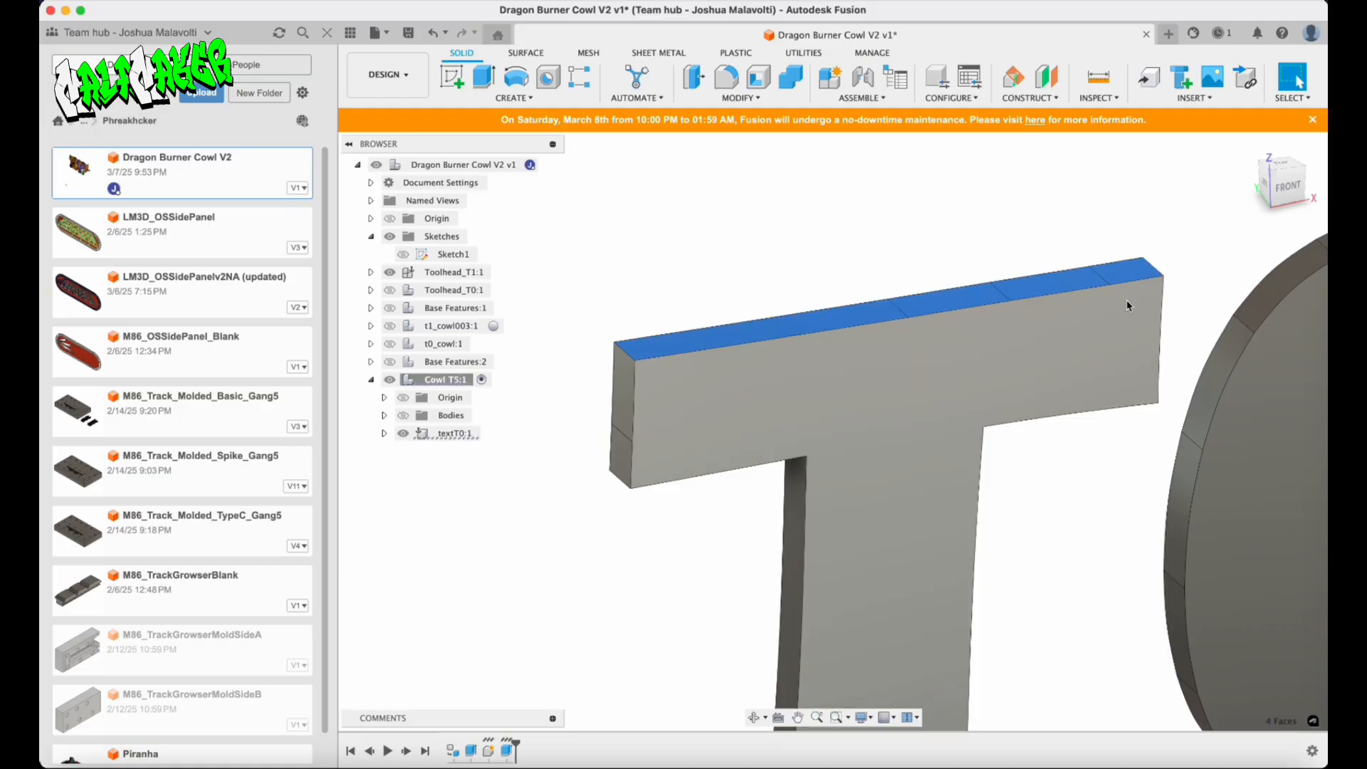
middle_click_drag(1127, 305, 1115, 294, "shift")
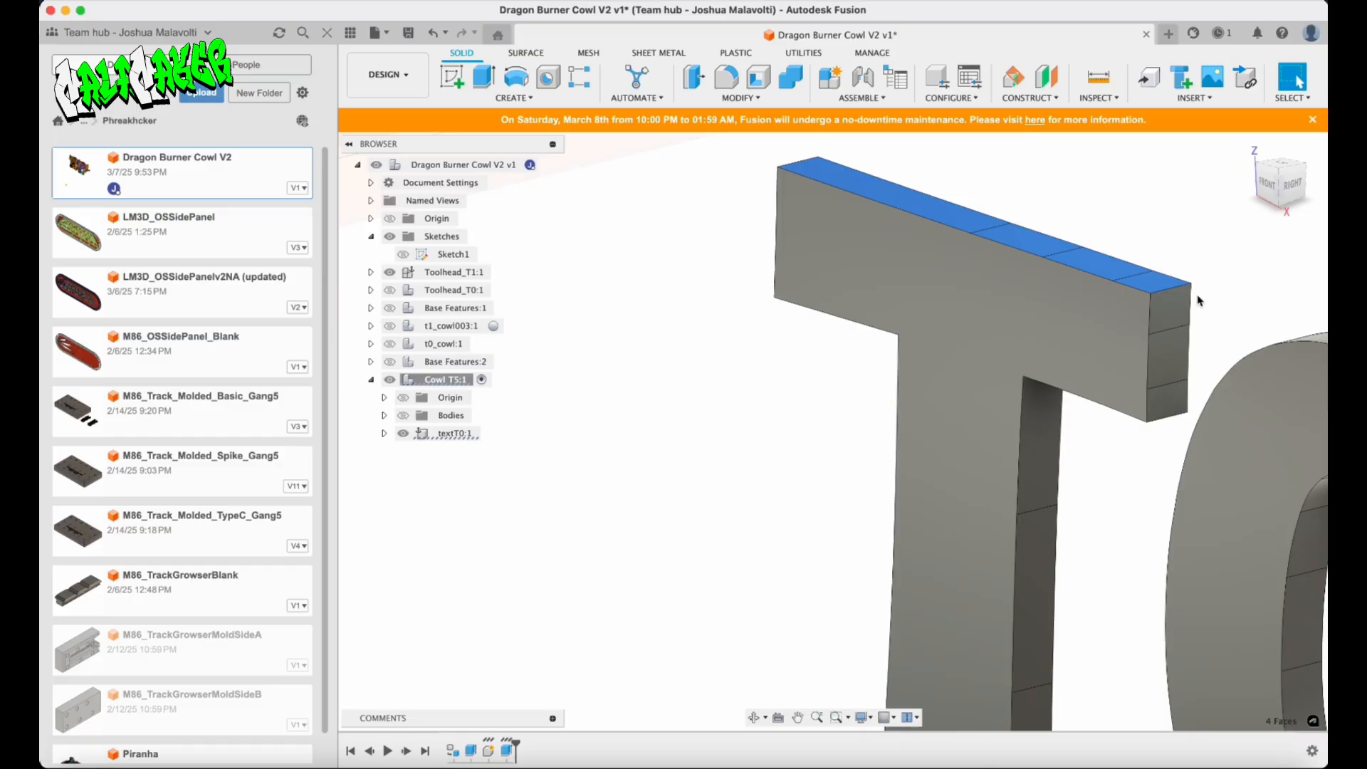
left_click(1169, 306, "shift")
left_click(1167, 356, "shift")
left_click(1166, 400, "shift")
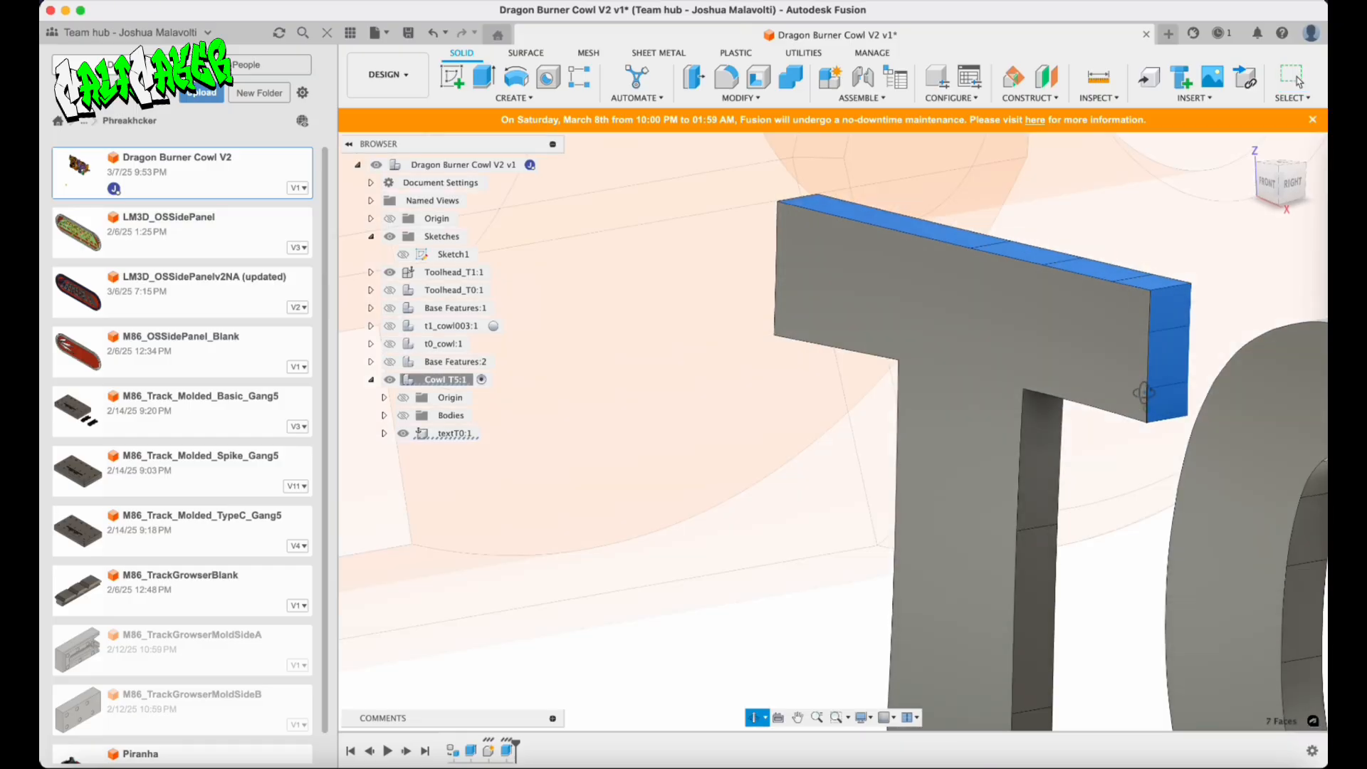
Add the crossbar's underside and the T stem's side wall, both on the side facing the 0, to the face selection.
middle_click_drag(1144, 392, 1162, 303, "shift")
left_click(1140, 446, "shift")
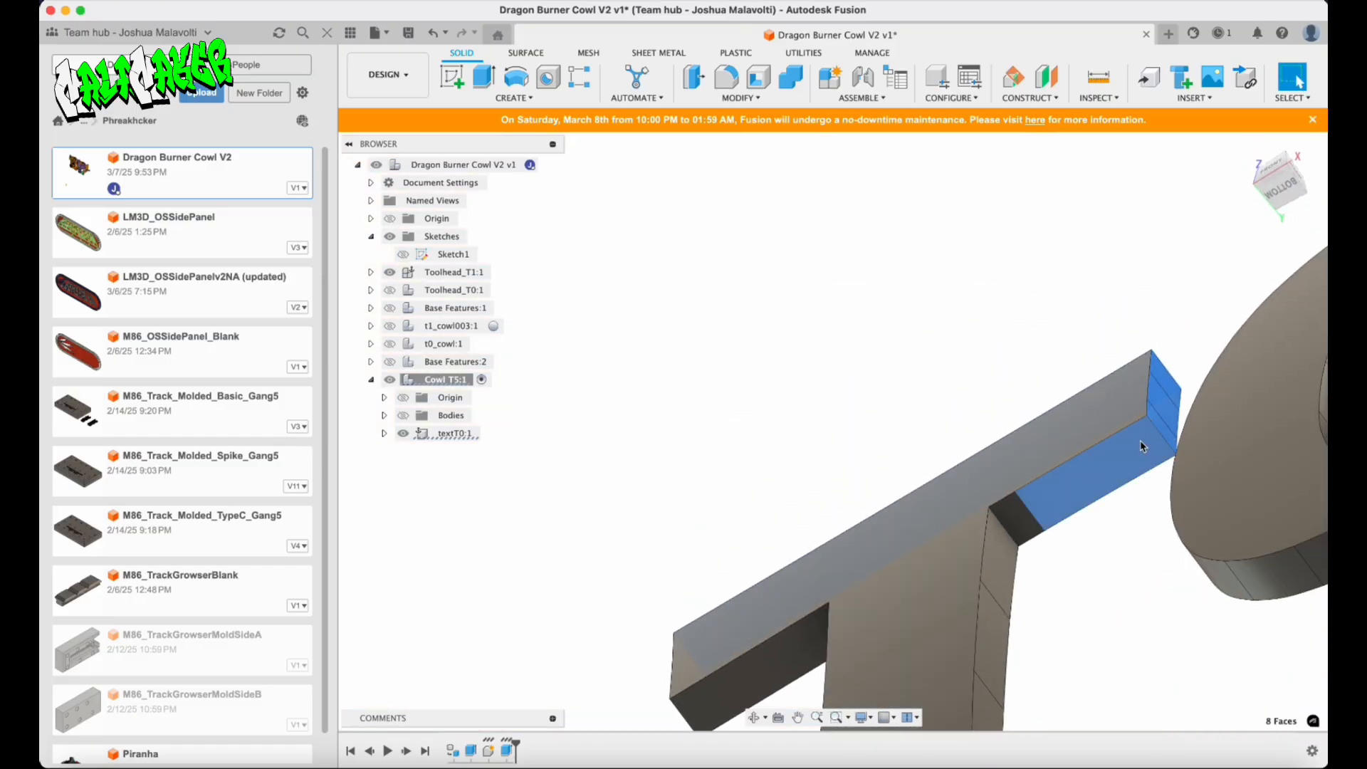
left_click(1017, 520, "shift")
left_click(992, 567, "shift")
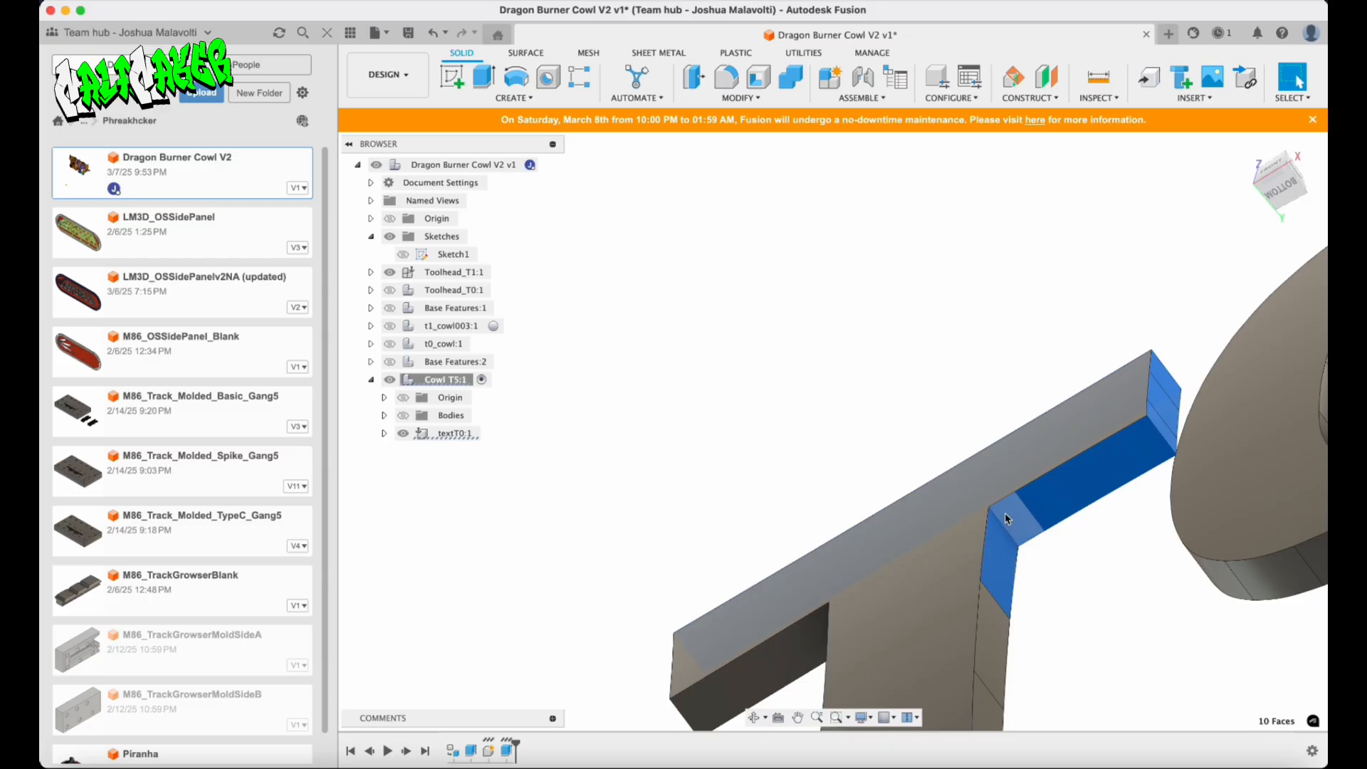
middle_click_drag(1006, 519, 972, 577, "shift")
scroll(951, 320, "down", 6)
scroll(970, 585, "up", 5)
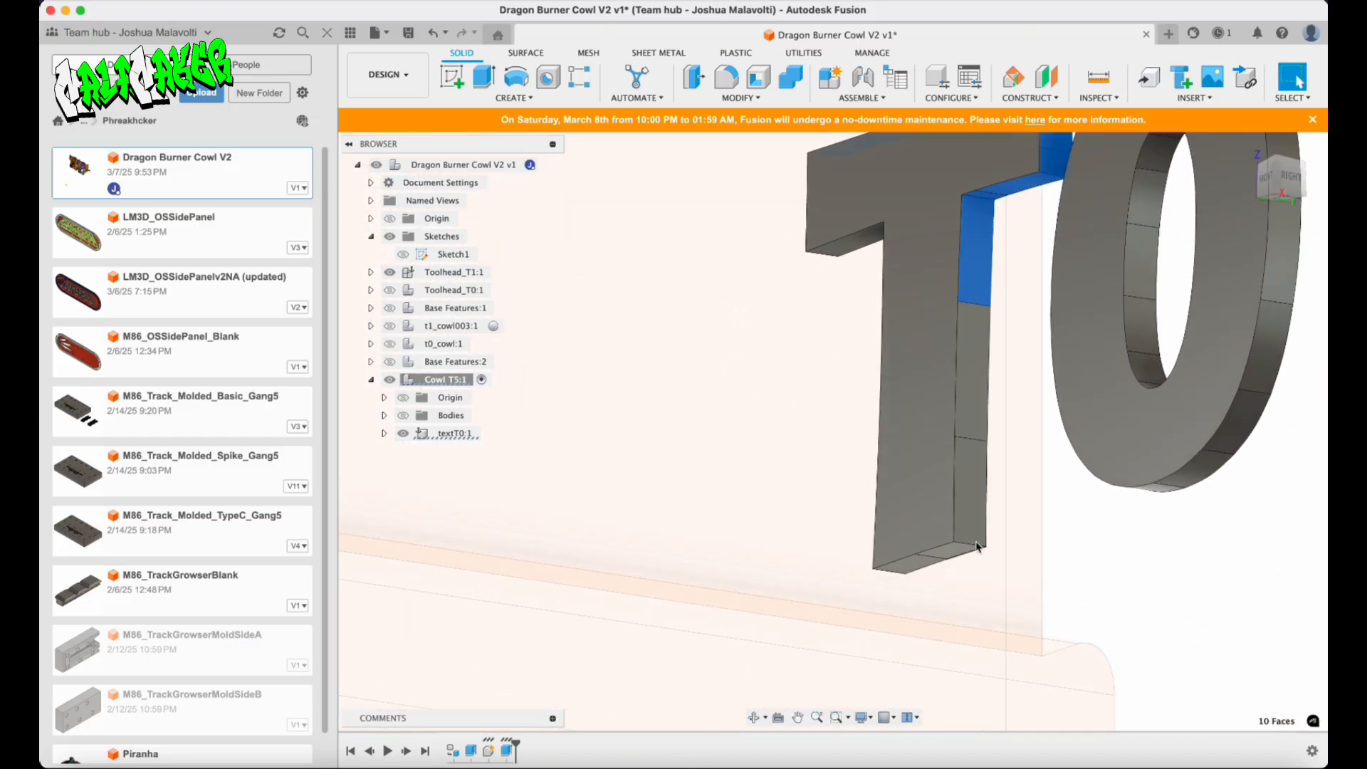
left_click(979, 347)
left_click(976, 518)
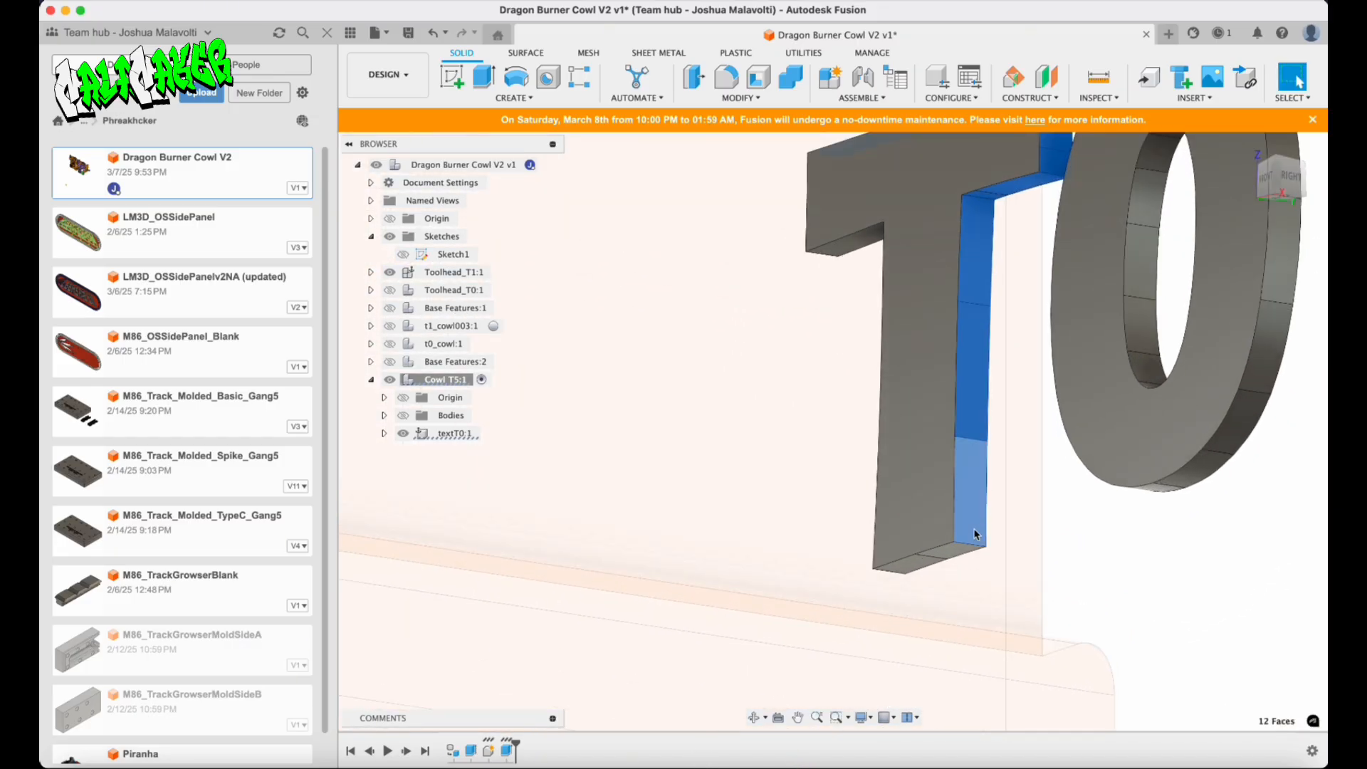
Add the stem's bottom, its side wall away from the 0, and the adjoining crossbar underside and end faces to the selection.
middle_click_drag(983, 511, 979, 470, "shift")
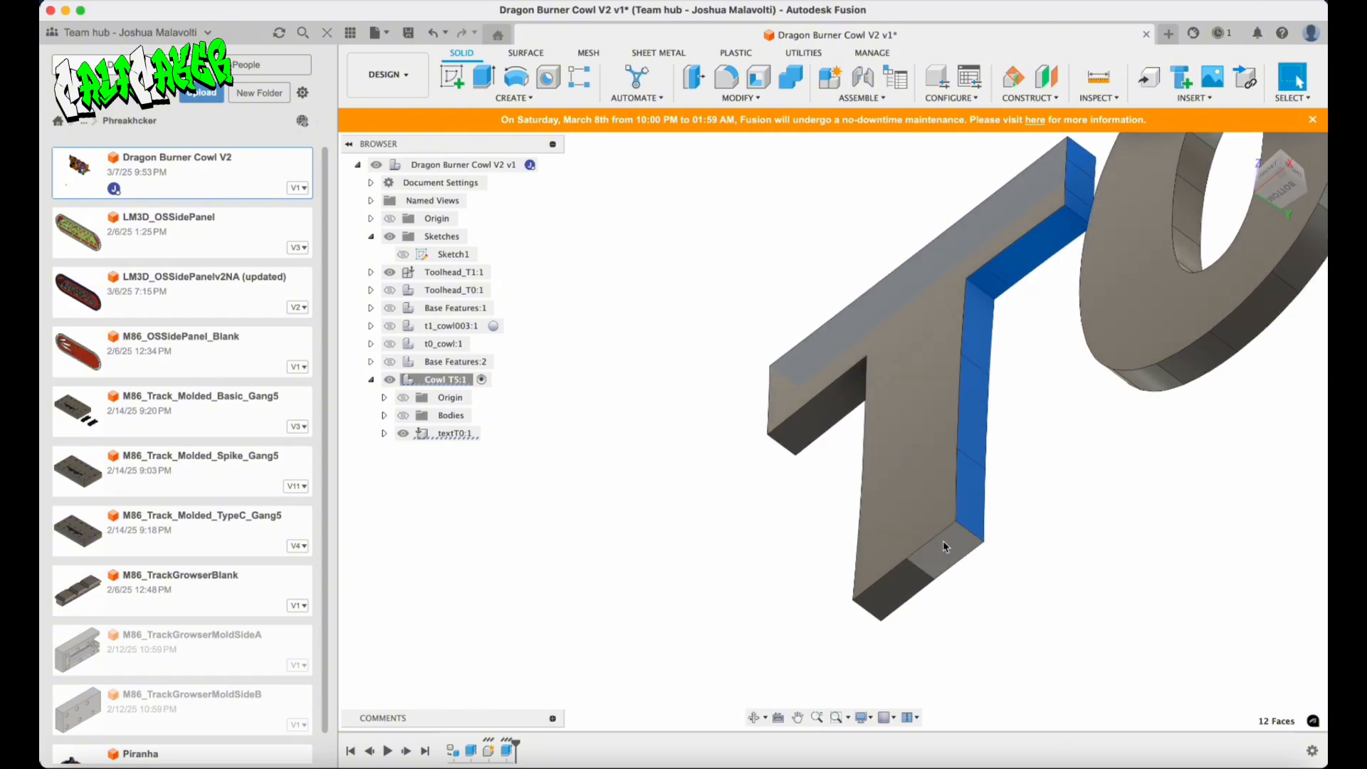
scroll(958, 562, "up", 3)
left_click(957, 562)
left_click(879, 601)
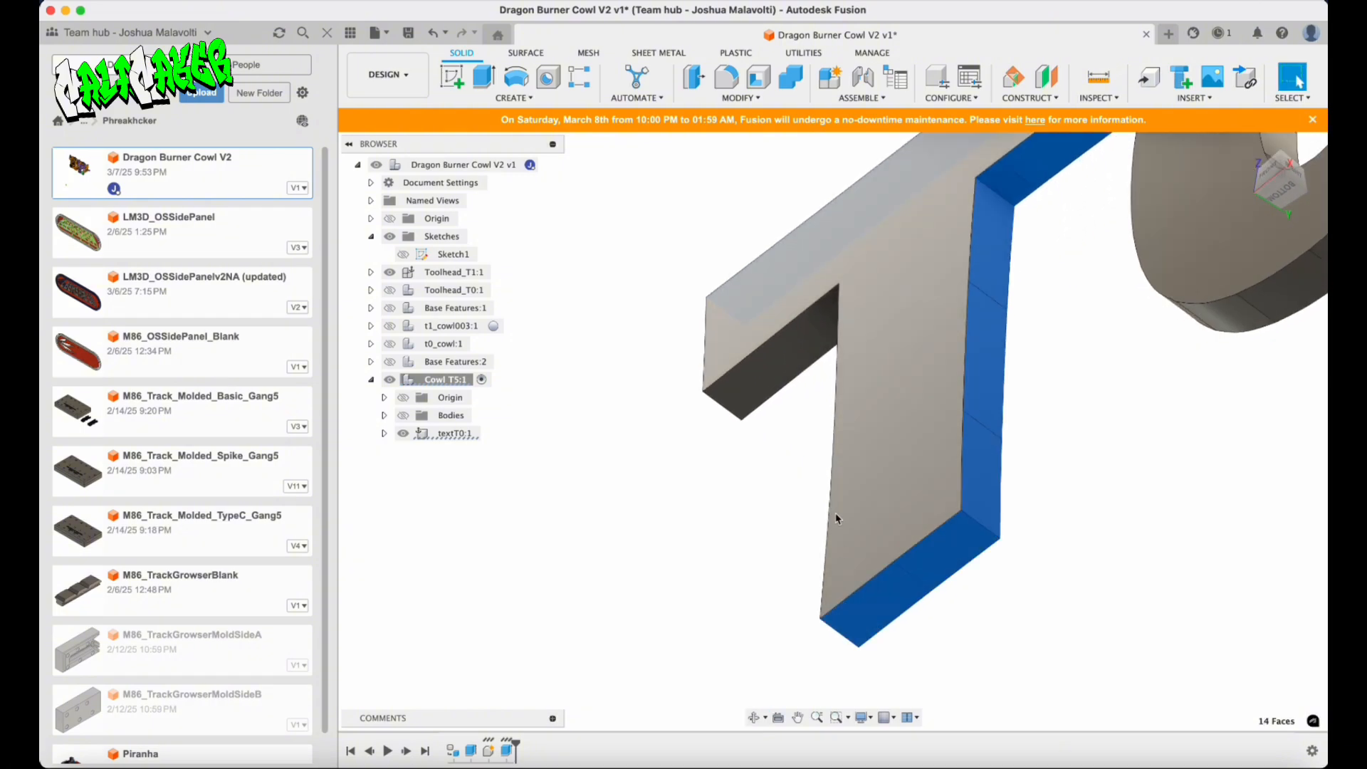
middle_click_drag(841, 496, 983, 527, "shift")
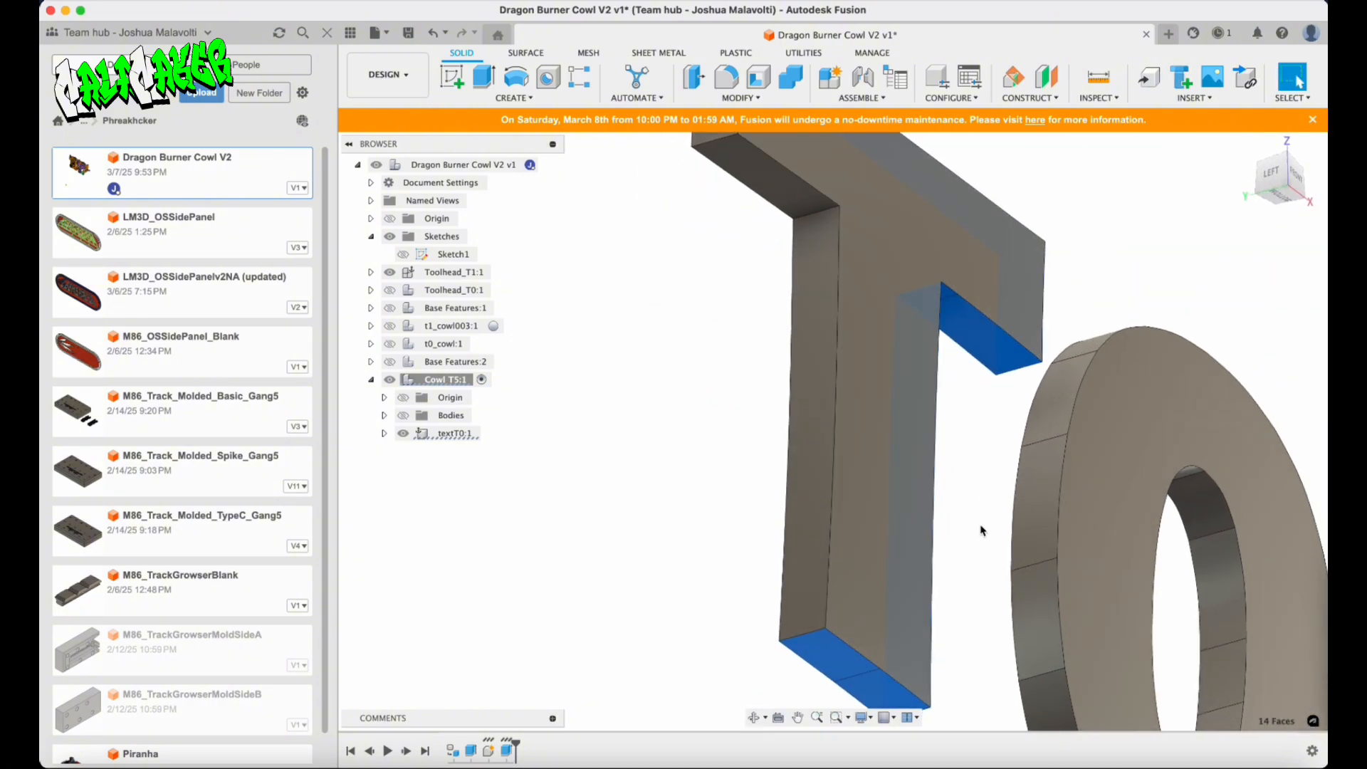
left_click(819, 336)
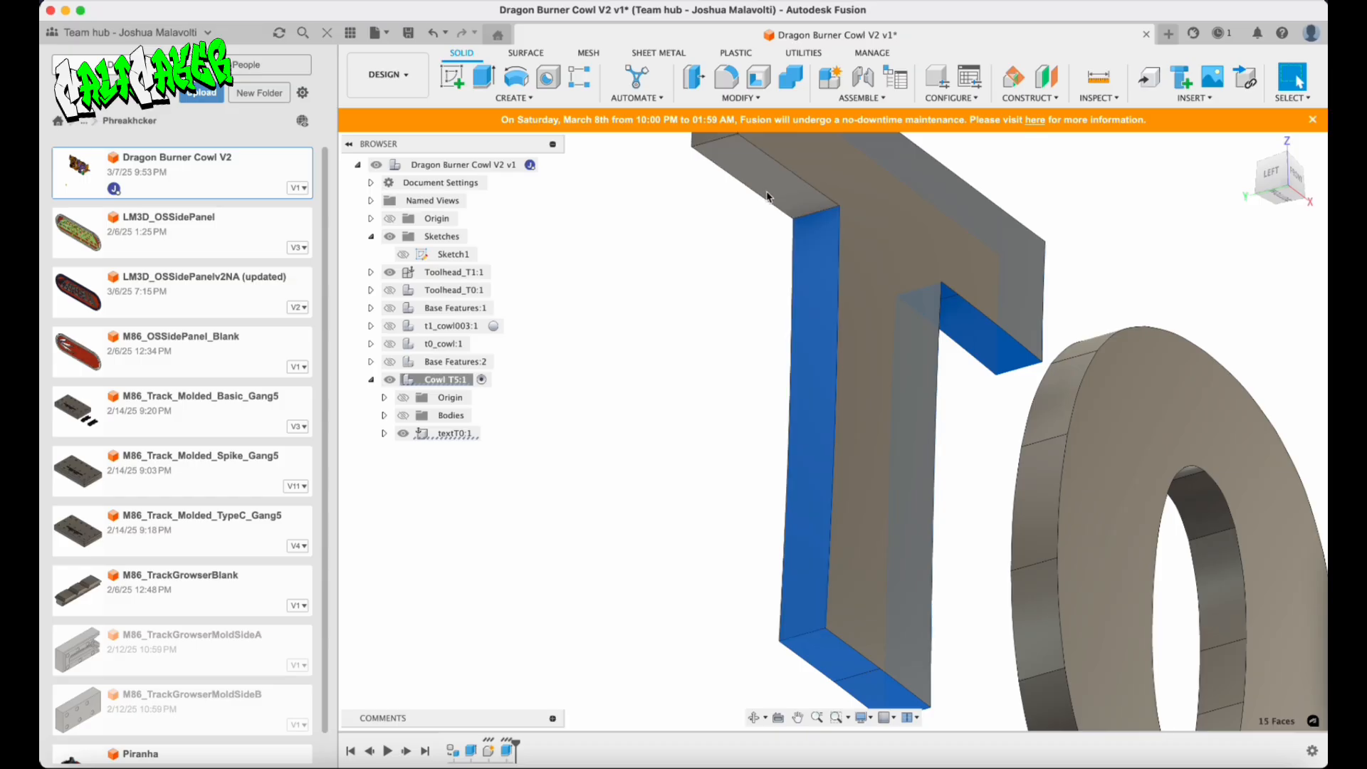
scroll(954, 403, "down", 5)
scroll(870, 288, "up", 5)
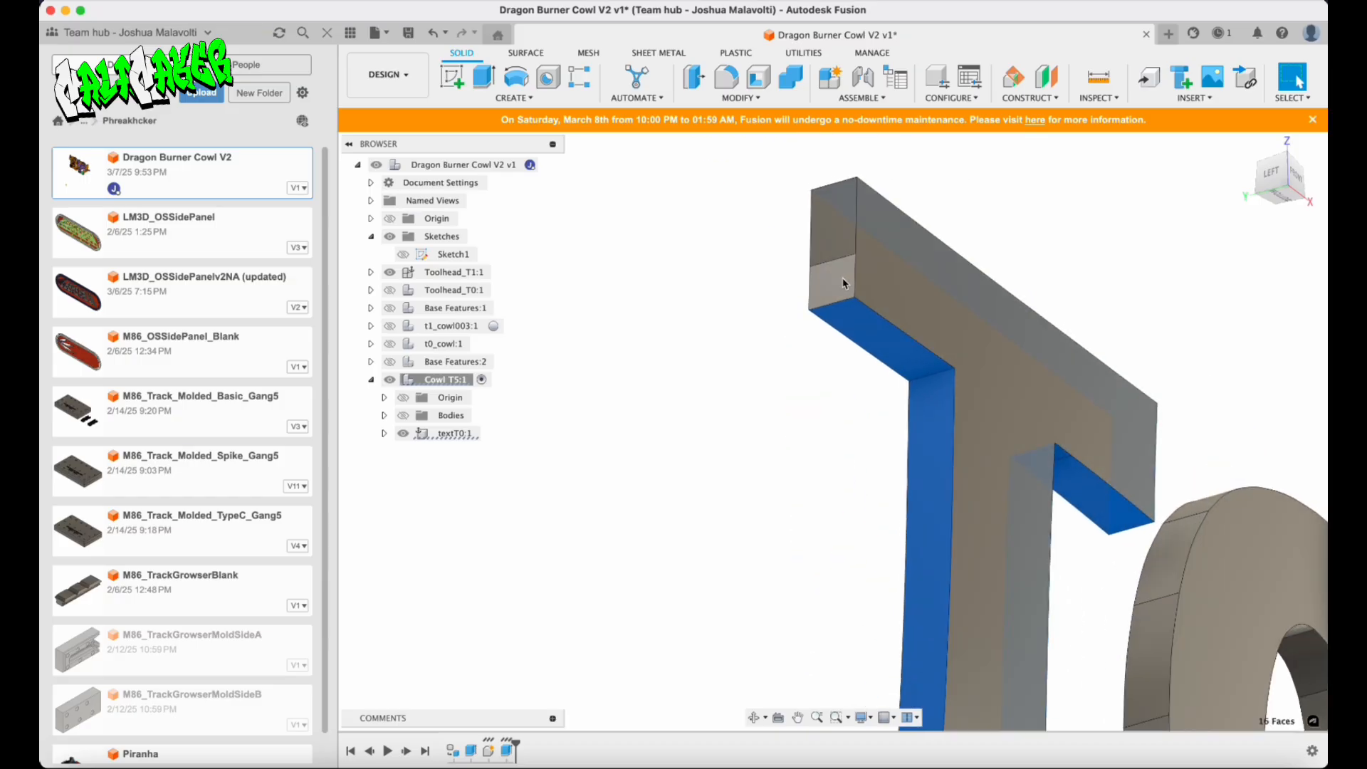
left_click(843, 279, "shift")
left_click(840, 217, "shift")
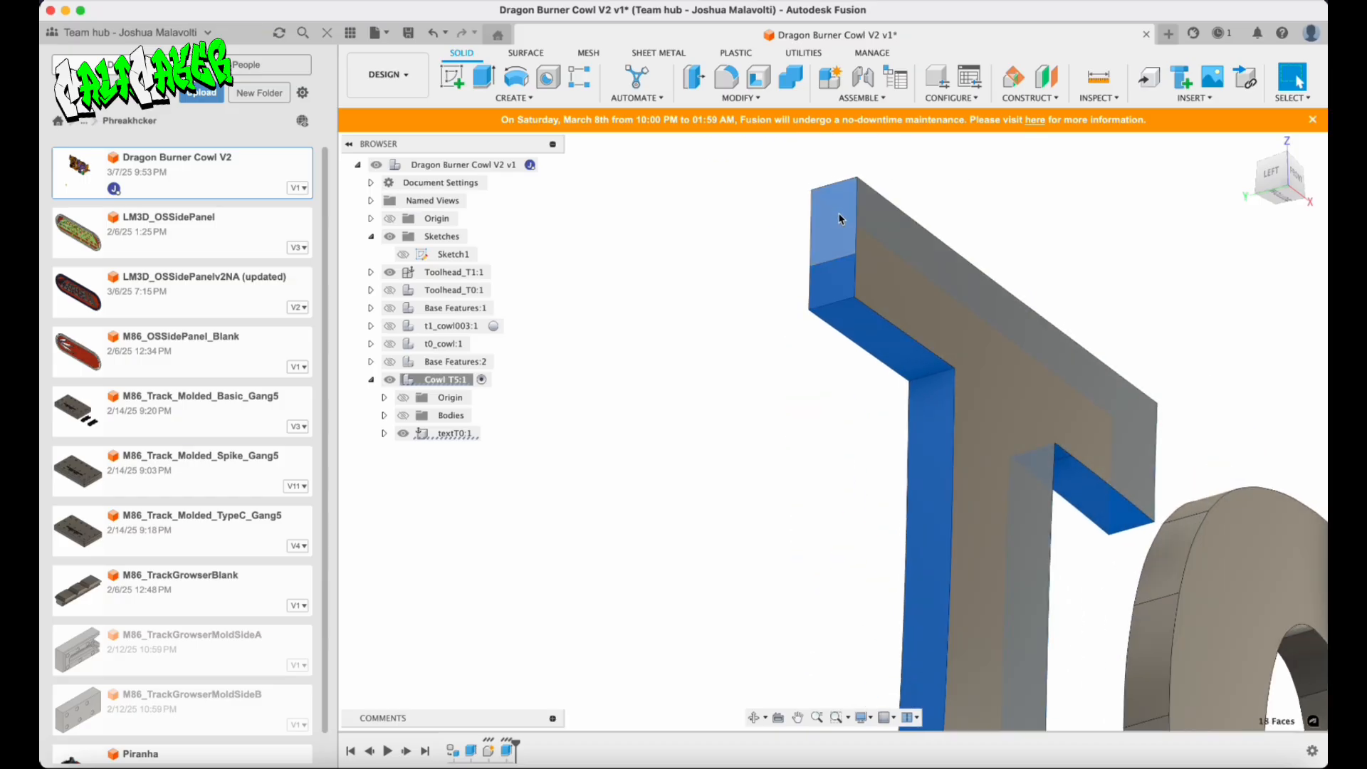
Offset the selected side faces of the T by -0.05 mm with Press Pull.
right_click(840, 219)
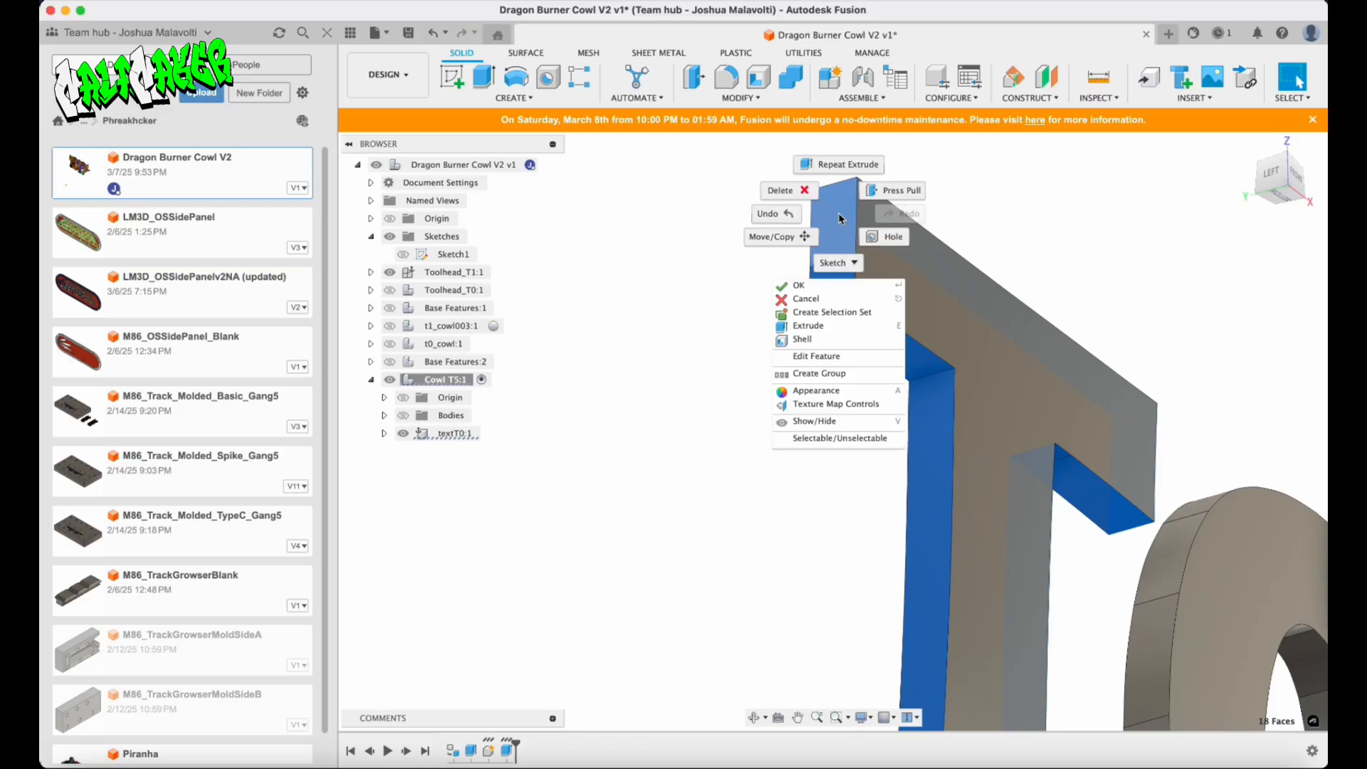
left_click(903, 194)
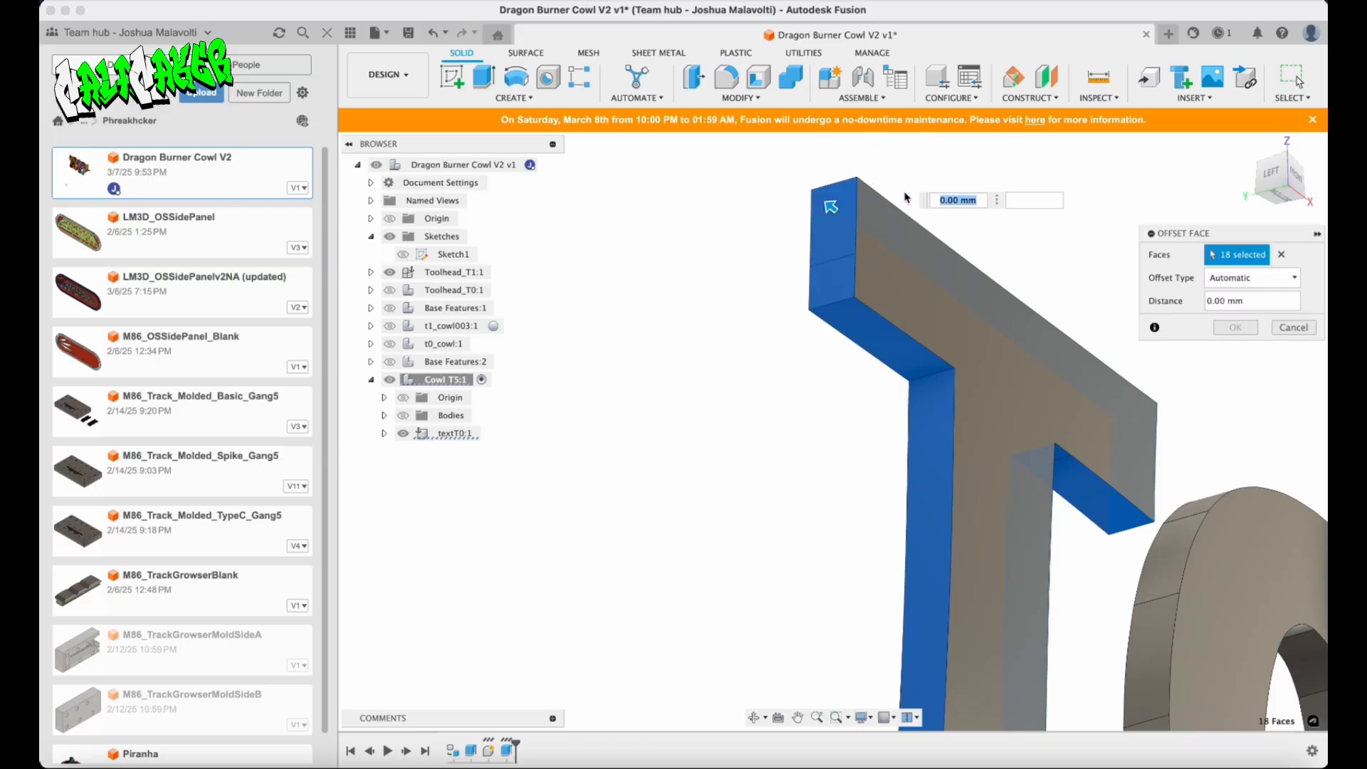
type("-0.05")
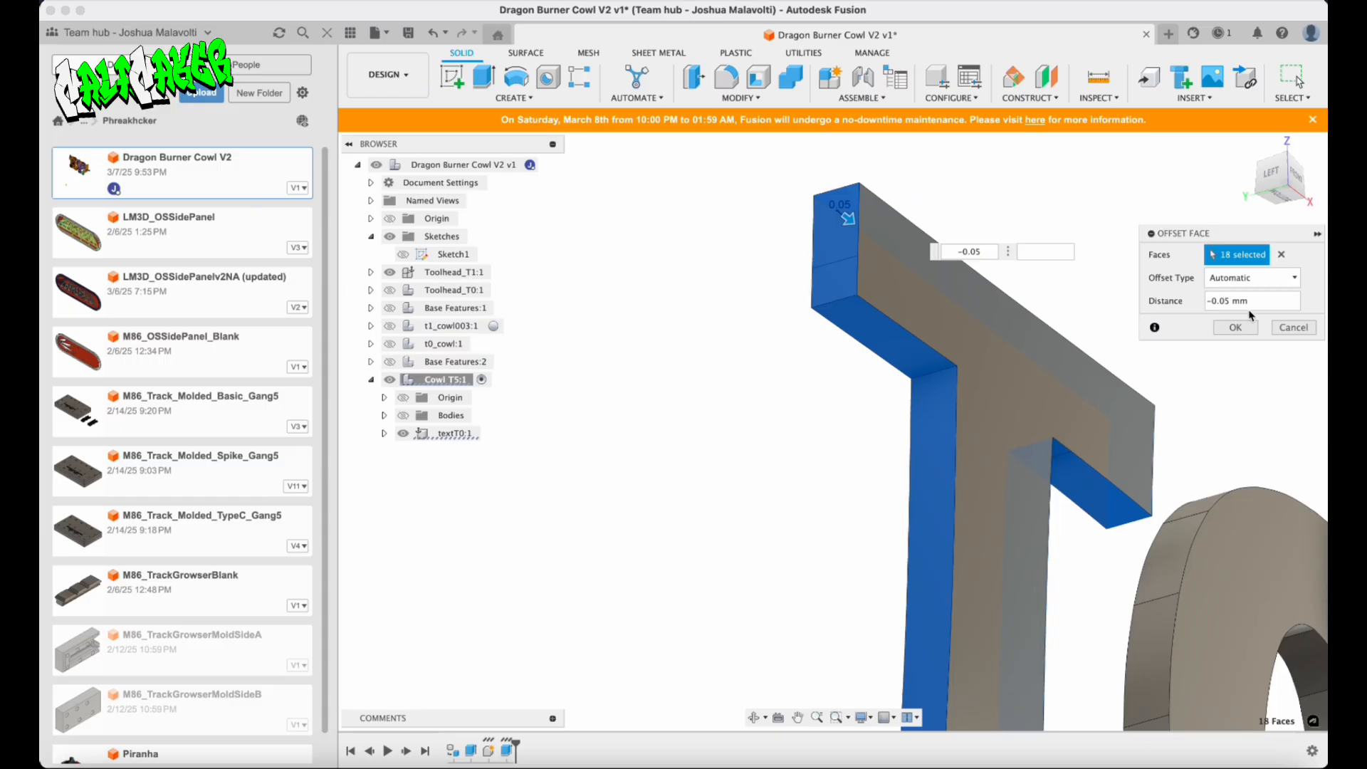
left_click(1235, 329)
Select the 0's outer wall faces along the side nearest the T and around its bottom.
middle_click_drag(1162, 342, 1158, 393, "shift")
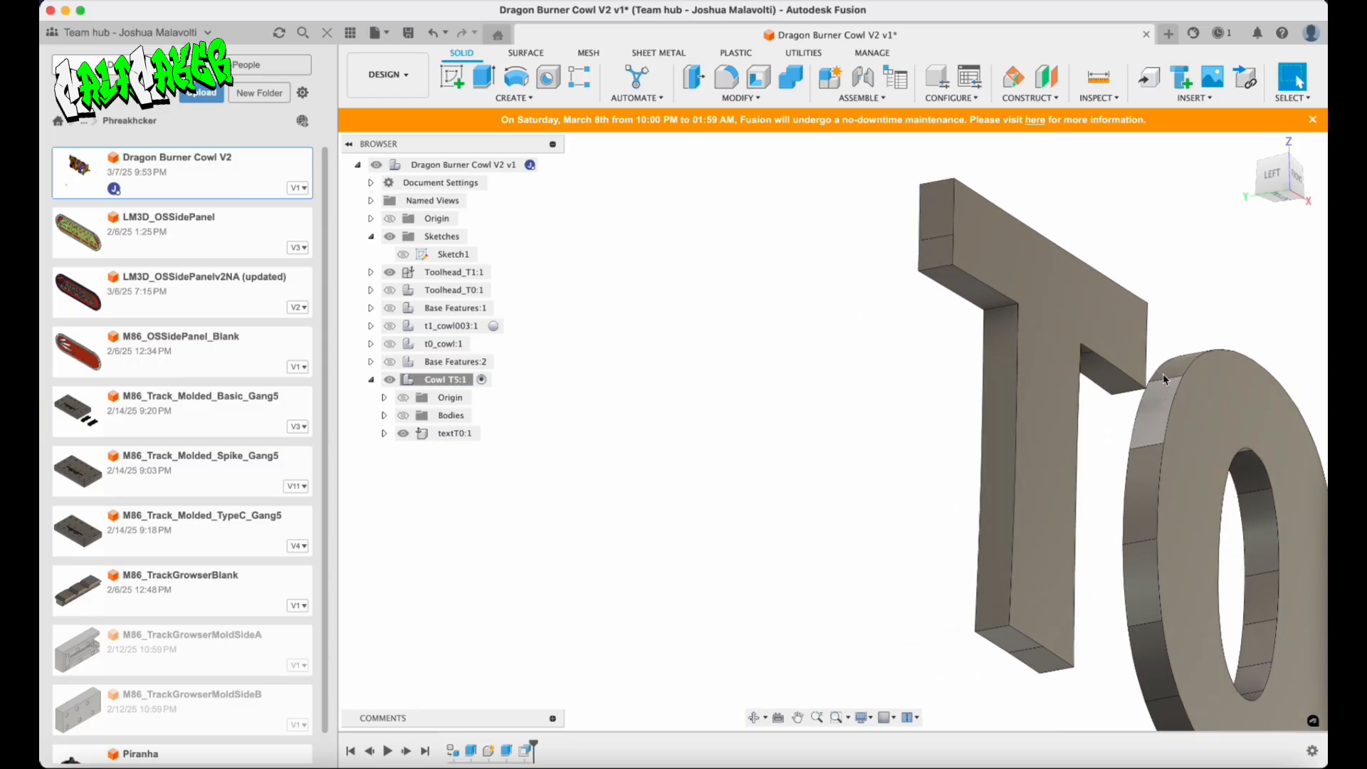
left_click(1173, 371)
left_click(1163, 399, "shift")
left_click(1145, 476, "shift")
left_click(1163, 659, "shift")
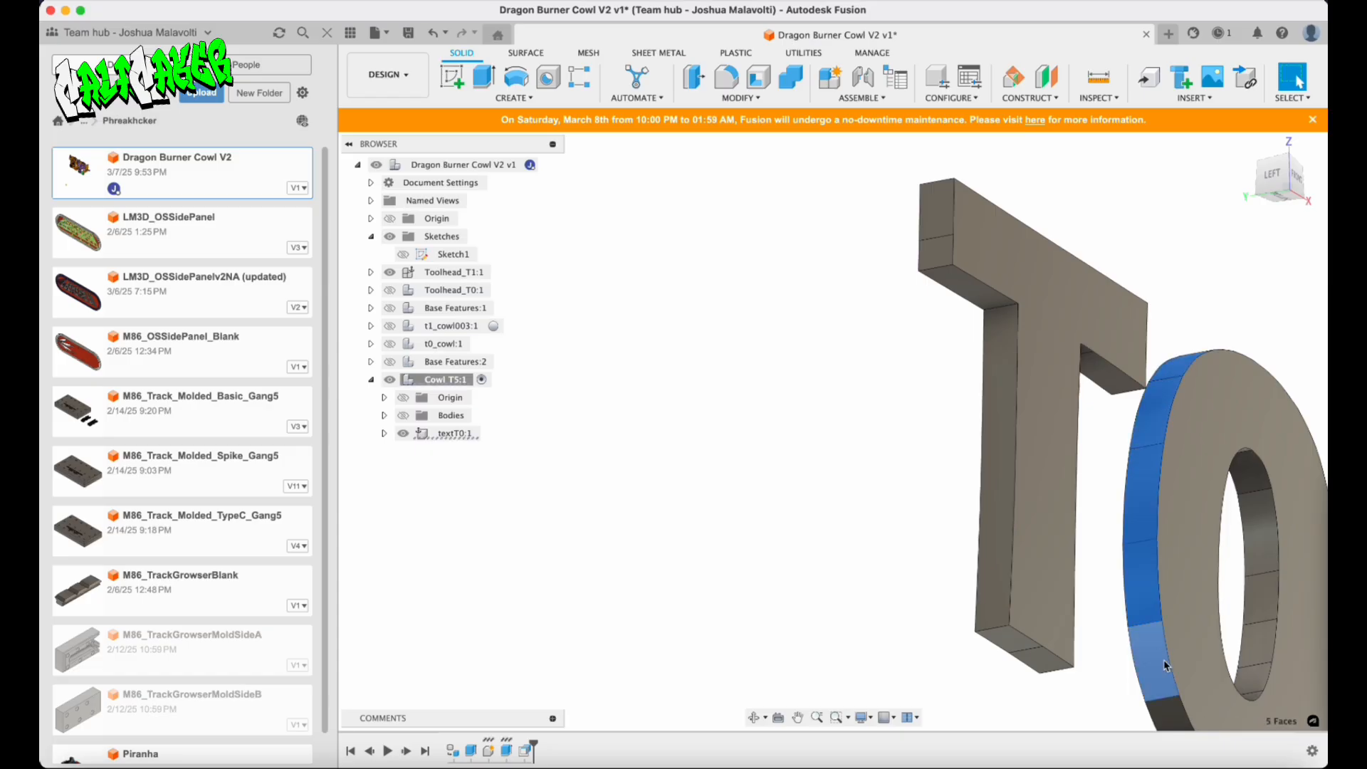
left_click(1172, 709, "shift")
scroll(1115, 505, "down", 4)
scroll(1114, 508, "up", 5)
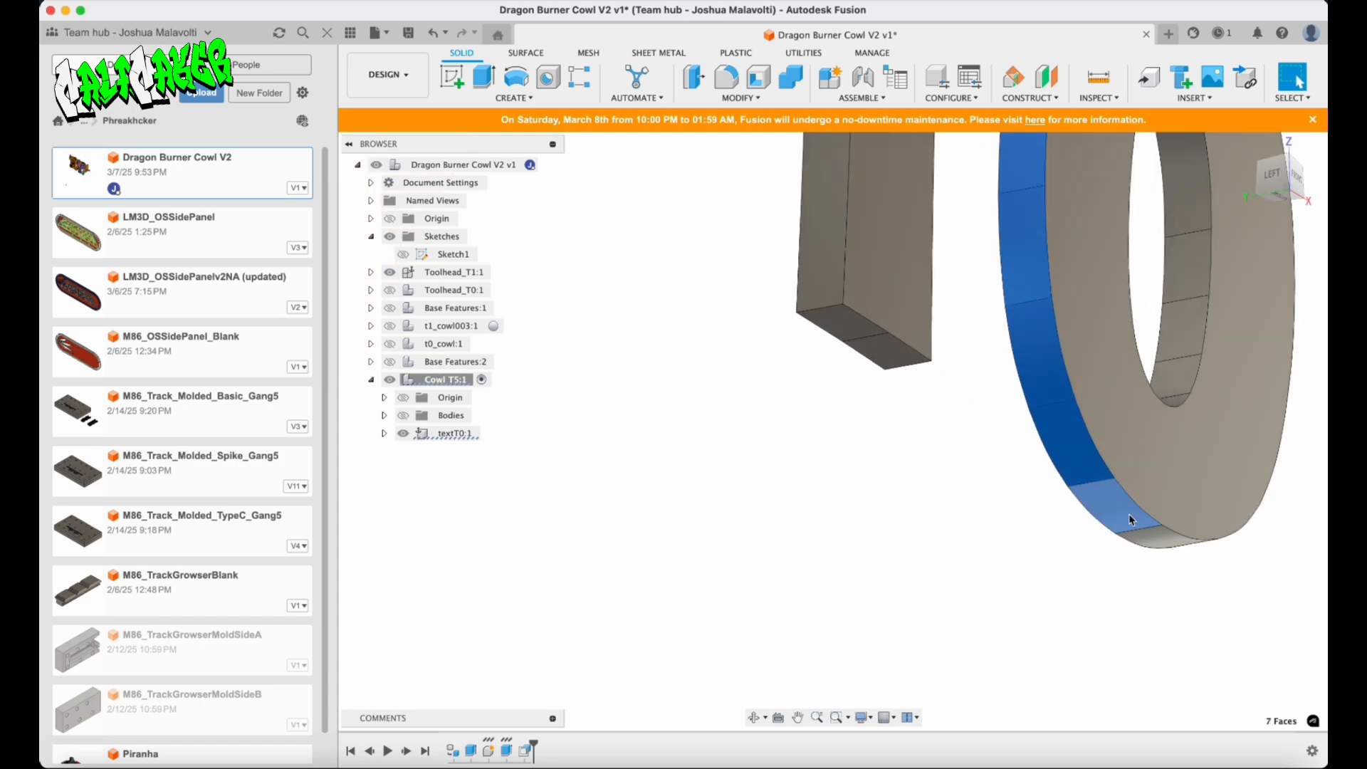
left_click(1157, 546, "shift")
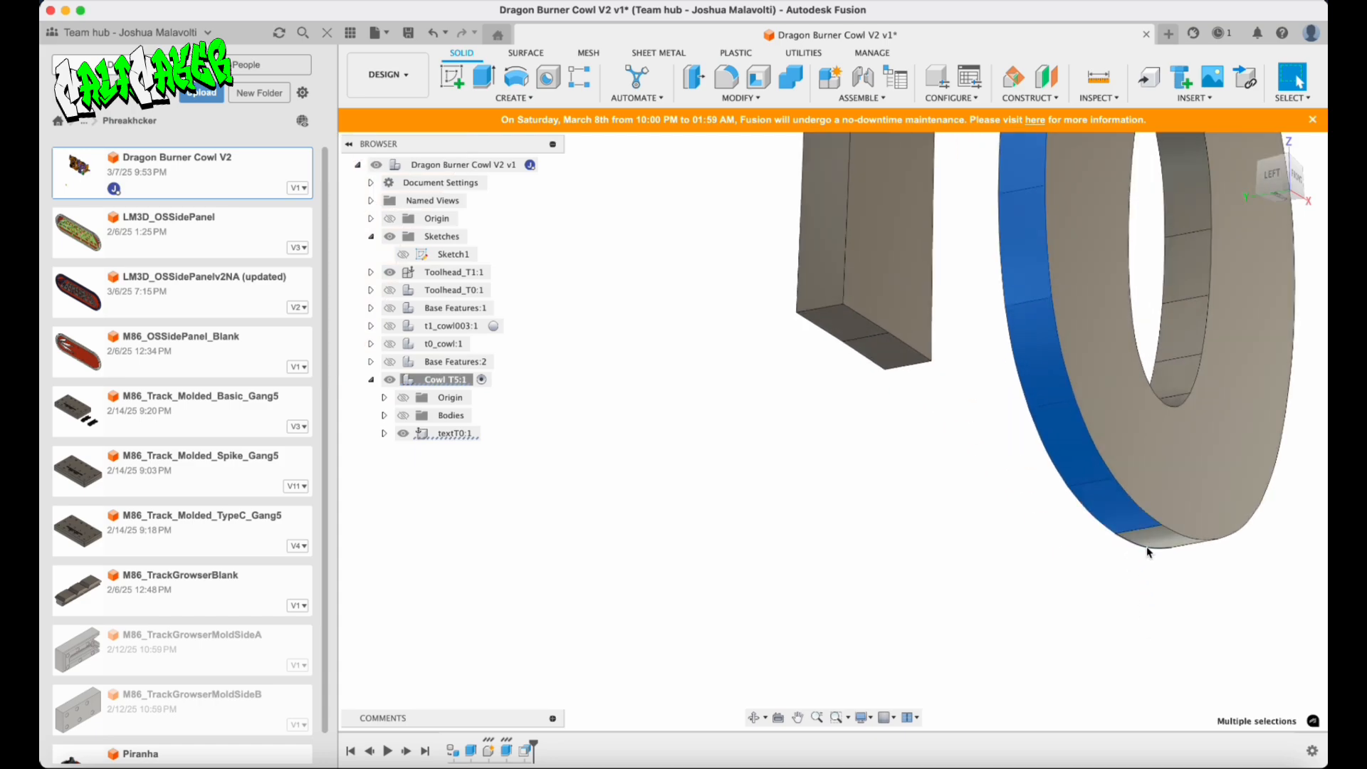
left_click(1147, 548, "shift")
left_click(1156, 536, "shift")
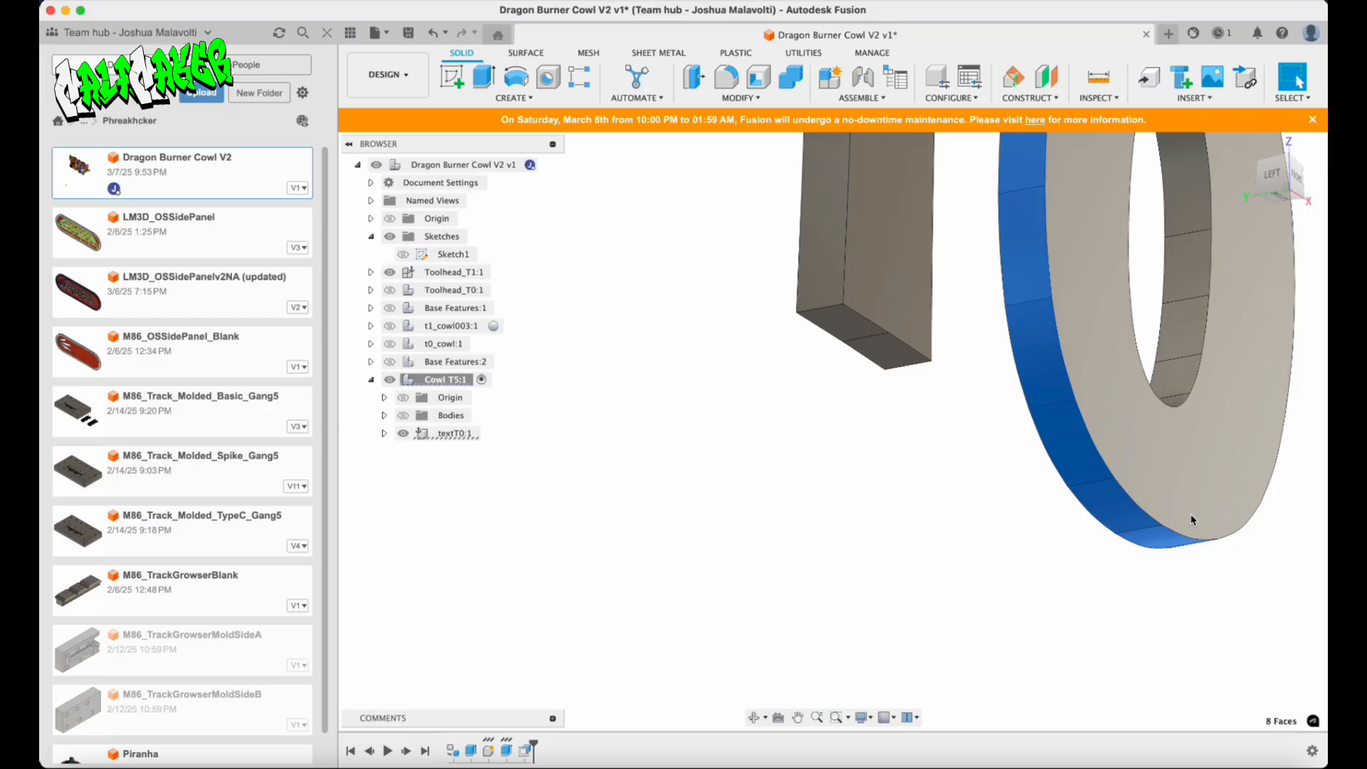
Add the 0's outer wall faces along the side facing away from the T to the face selection.
middle_click_drag(1192, 520, 987, 571, "shift")
scroll(987, 571, "down", 4)
scroll(1068, 459, "up", 3)
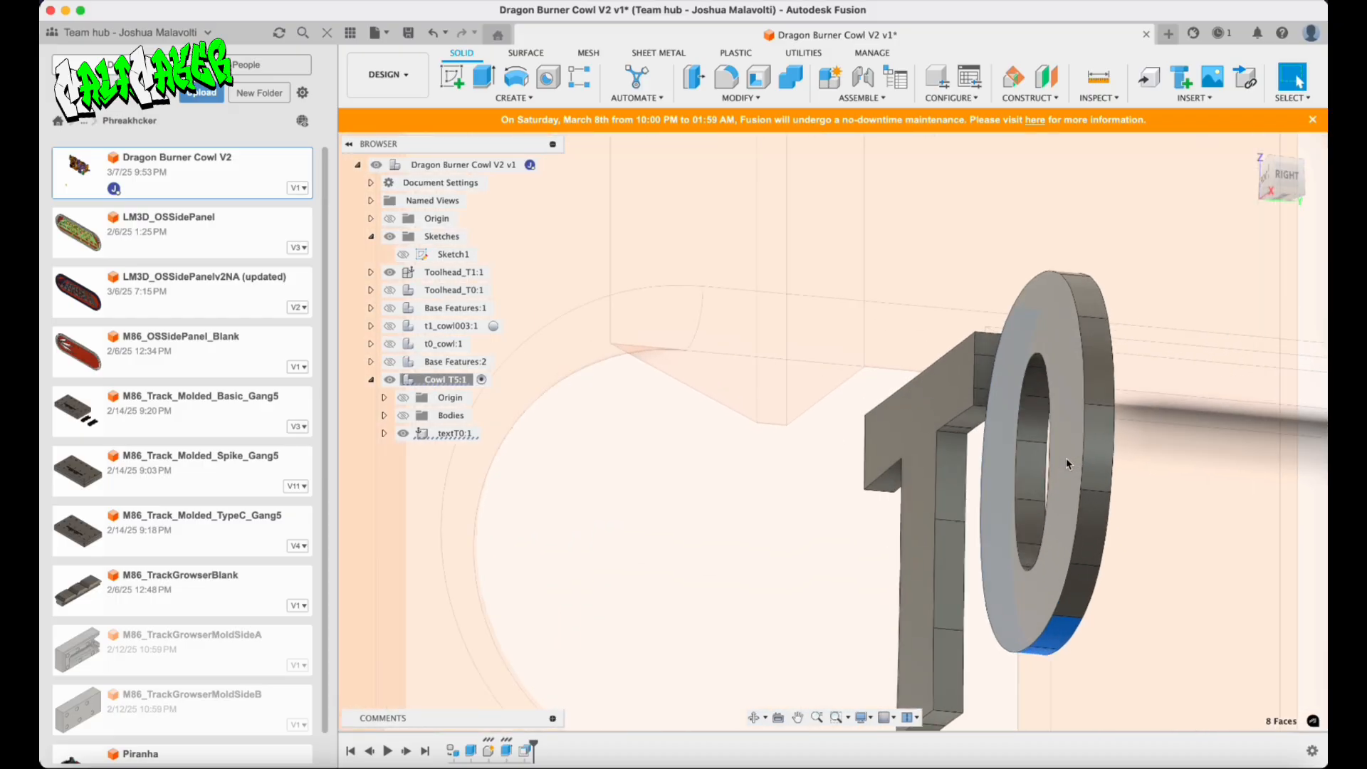
left_click(1097, 563, "shift")
left_click(1102, 513, "shift")
left_click(1106, 441, "shift")
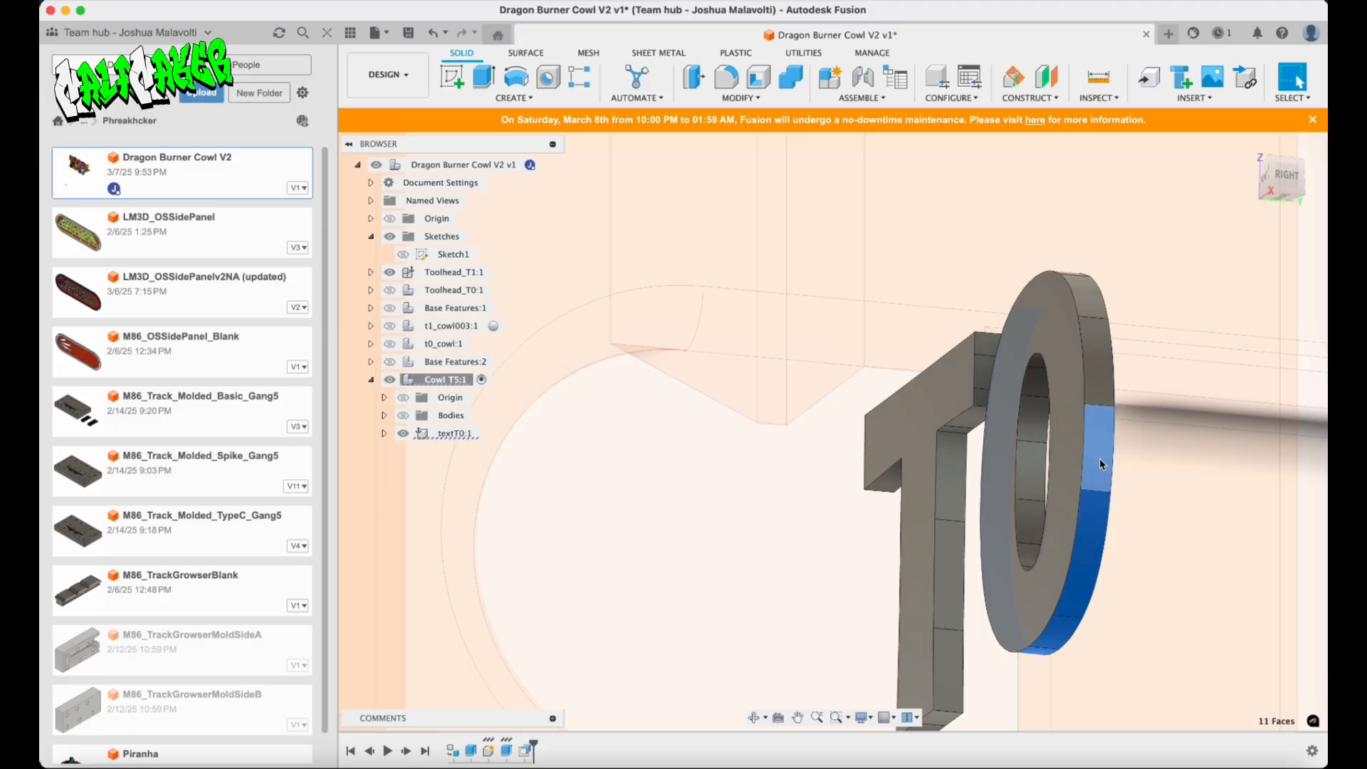
left_click(1105, 370, "shift")
left_click(1093, 299, "shift")
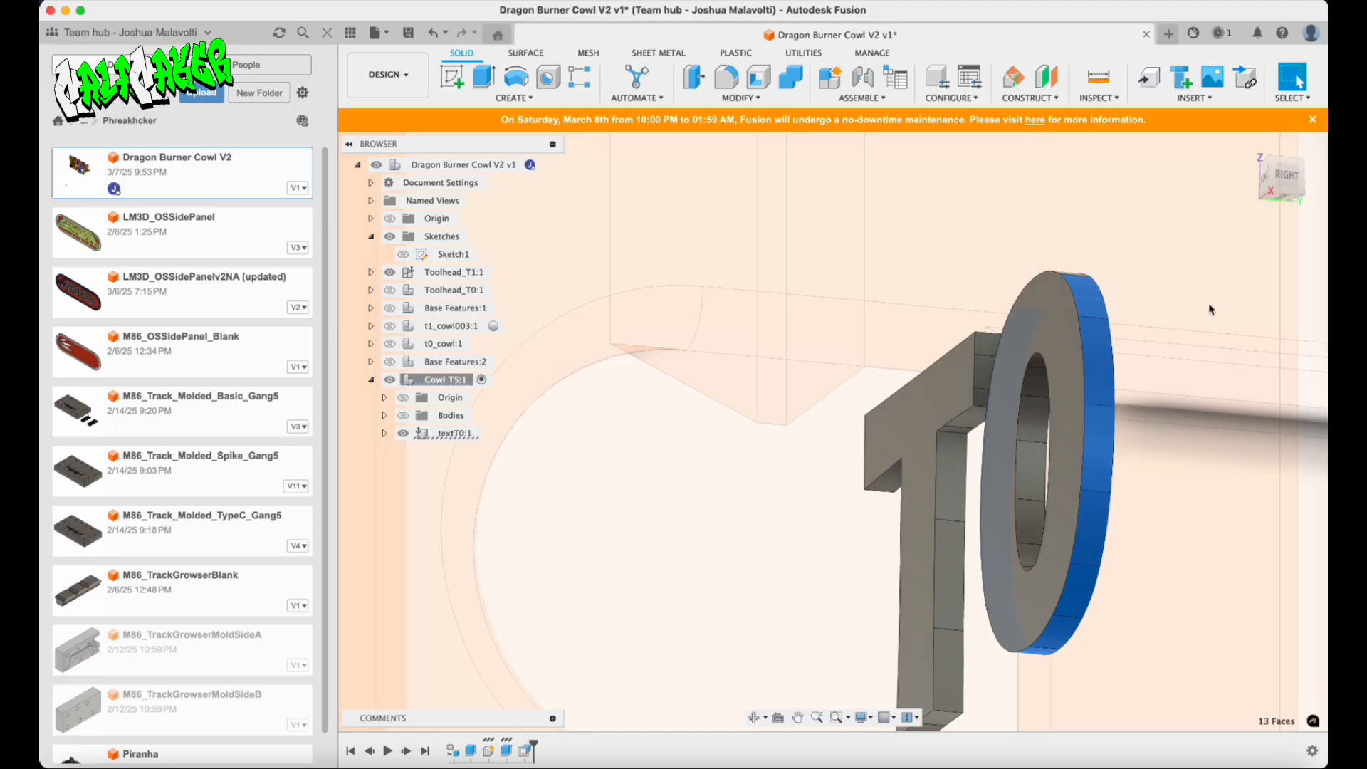
Add the remaining outer wall faces around the top of the 0 to the selection.
scroll(1187, 299, "down", 10)
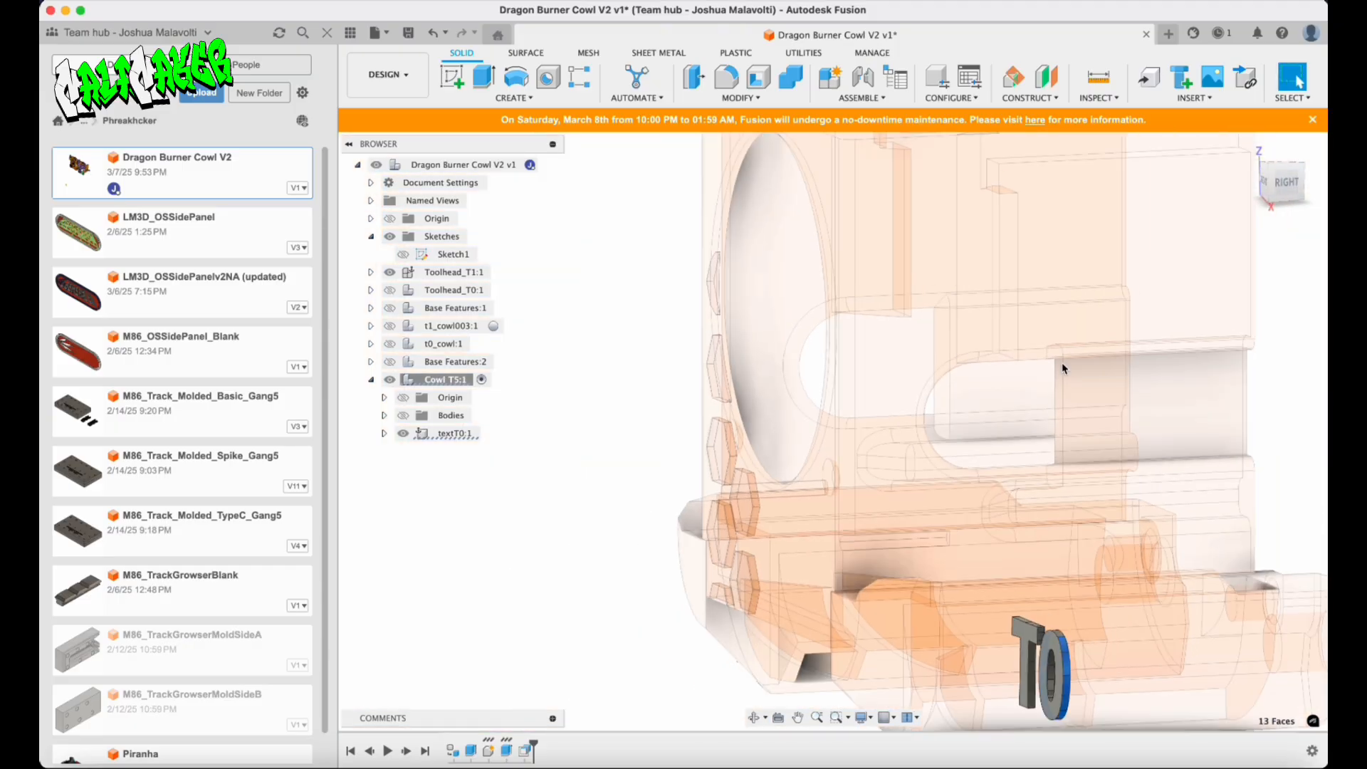
scroll(1032, 587, "up", 10)
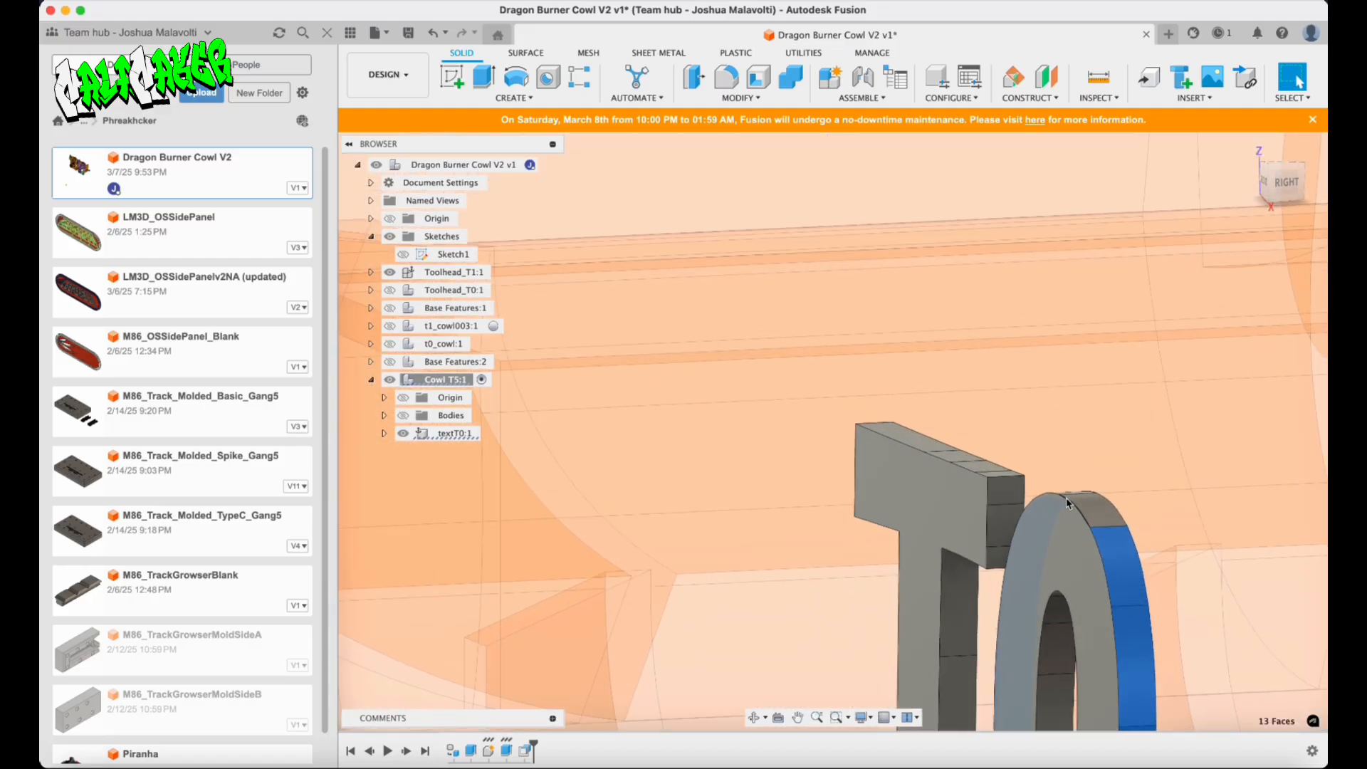
scroll(1072, 504, "up", 2)
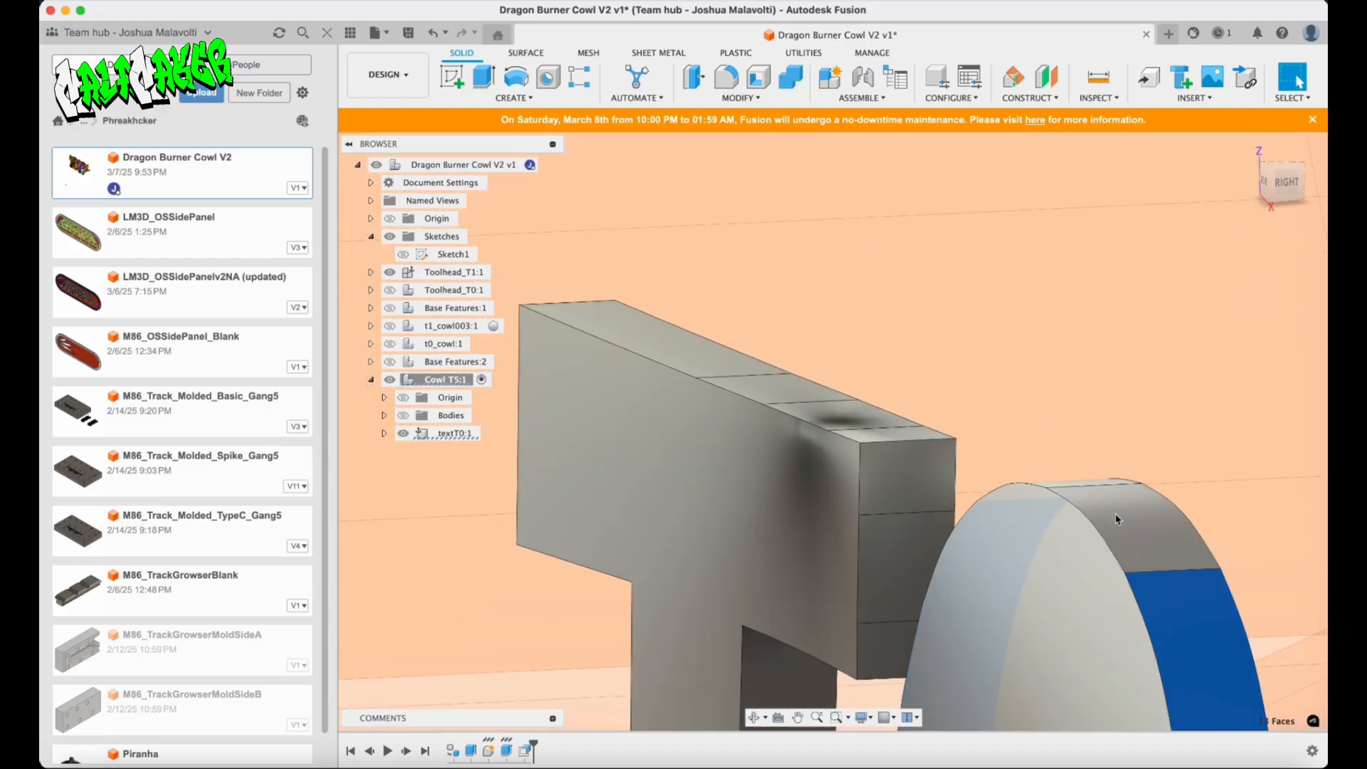
left_click(1112, 490)
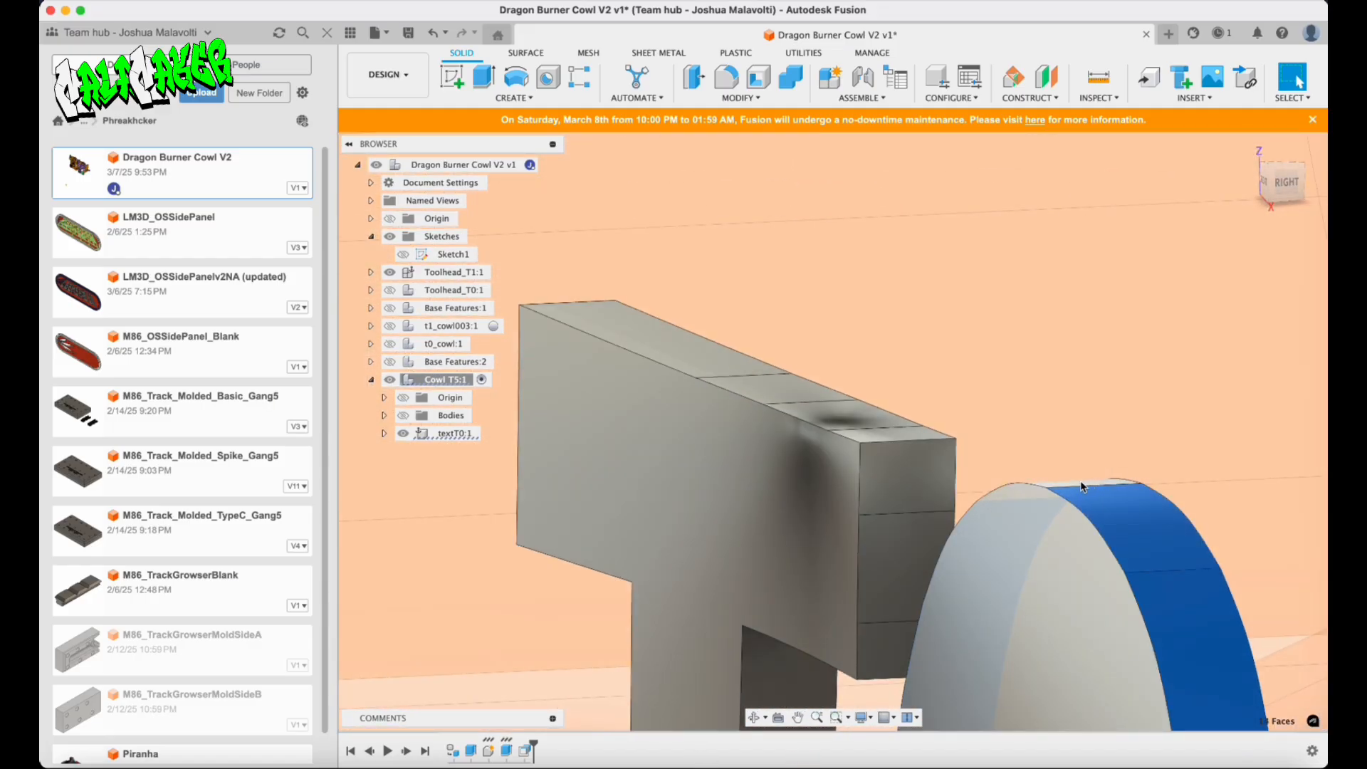
left_click(1083, 487)
scroll(1106, 401, "down", 3)
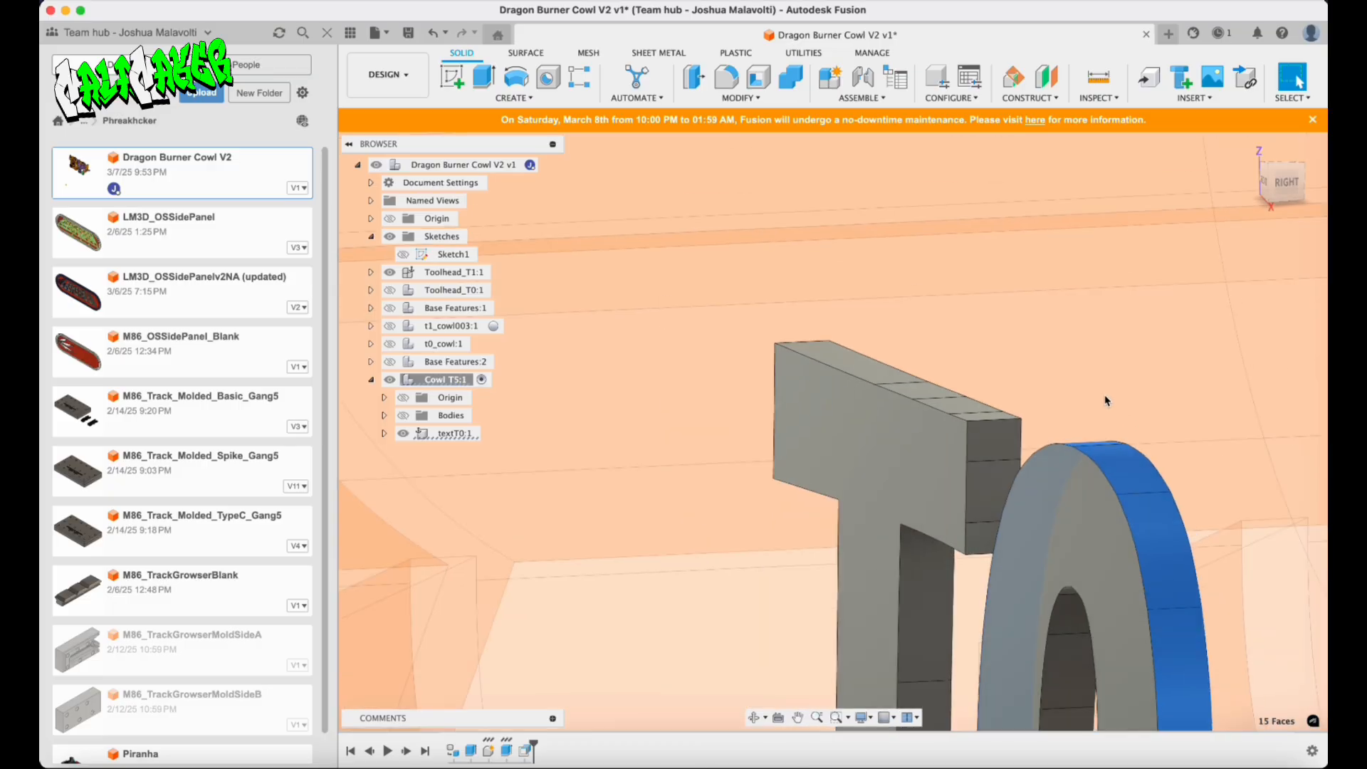
Offset the selected outer wall faces of the 0 by -0.05 mm with Press Pull.
scroll(1096, 445, "up", 5)
right_click(1122, 470)
left_click(1174, 456)
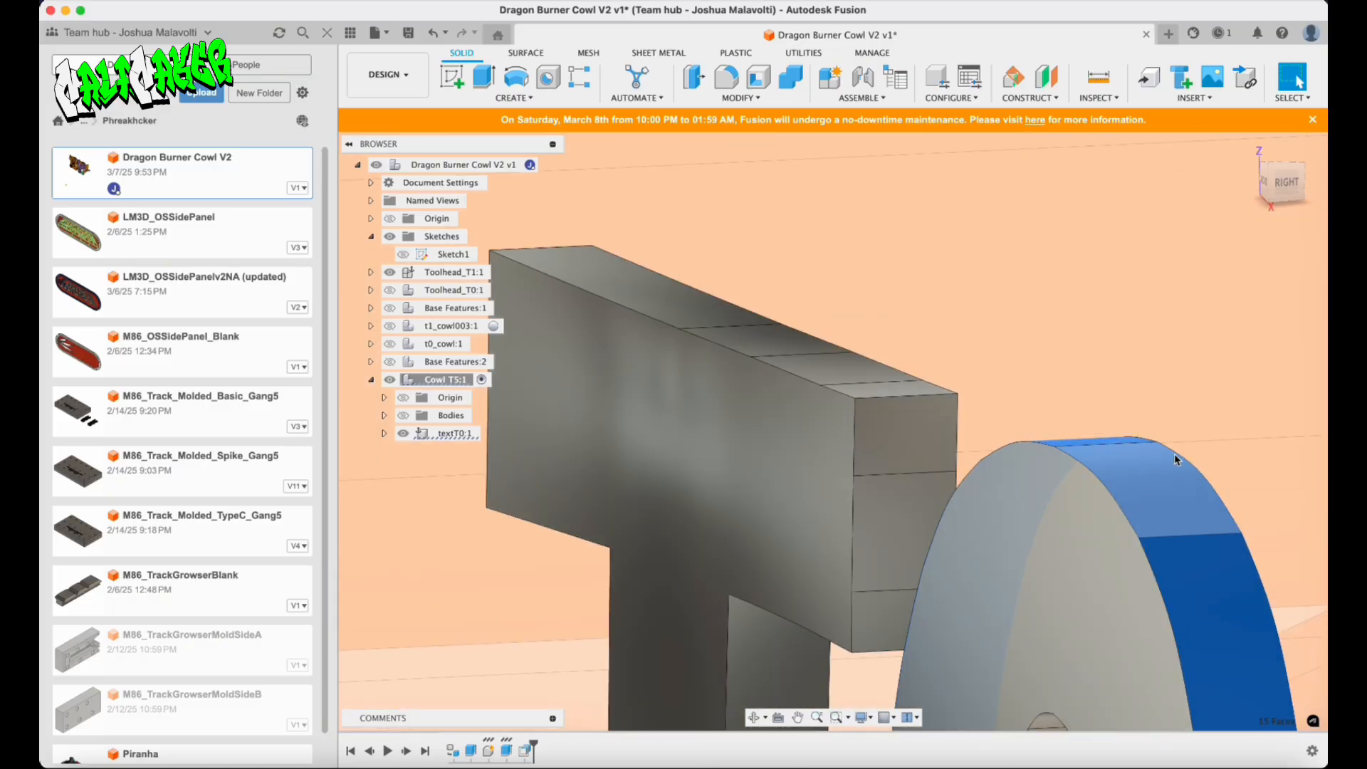
scroll(1111, 413, "down", 3)
type("-0.")
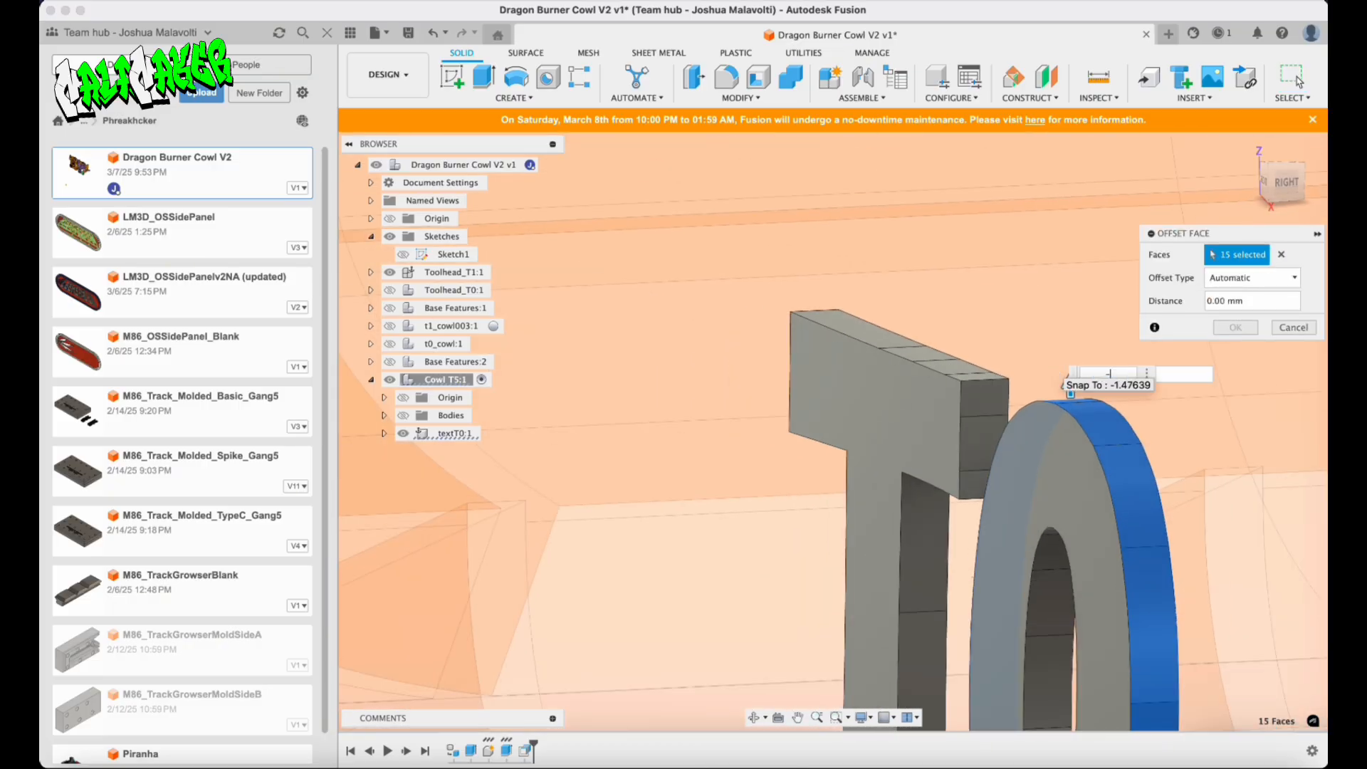
type("05")
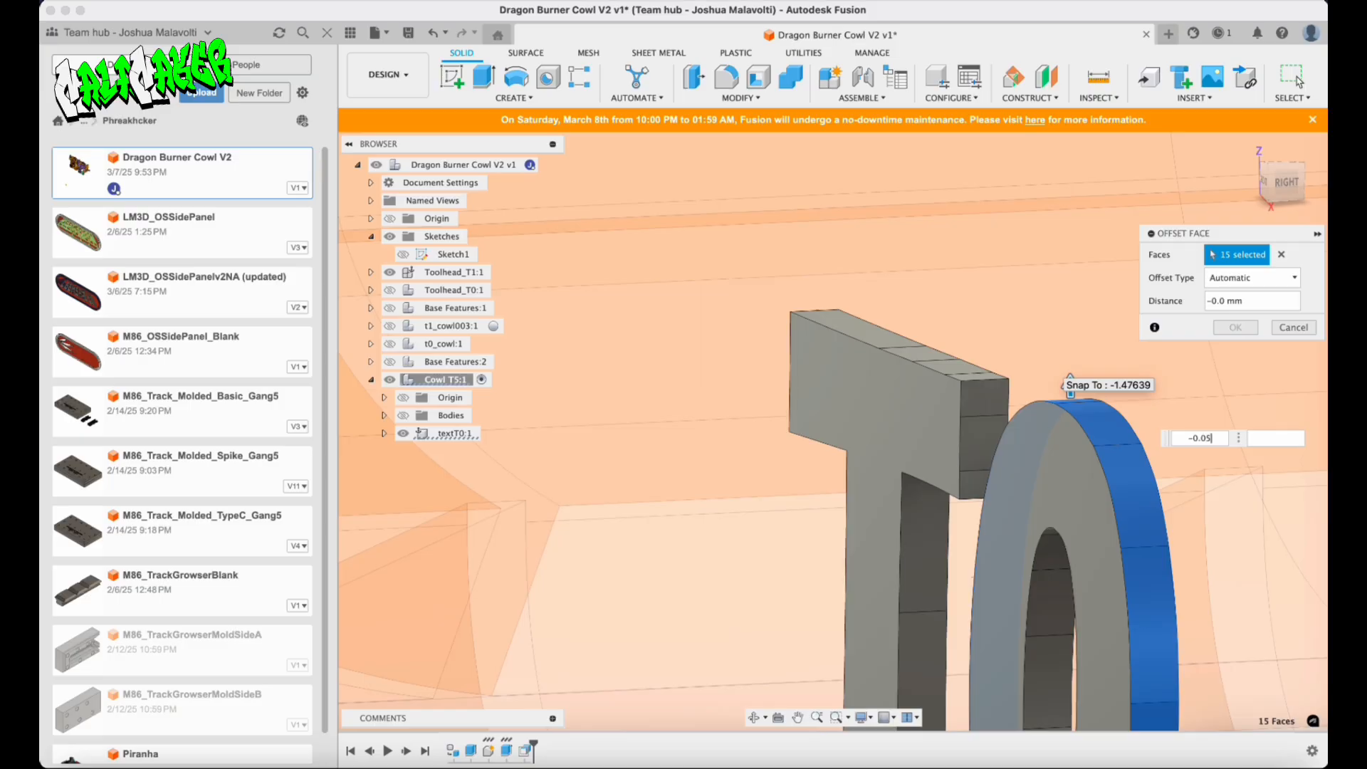
key("Return")
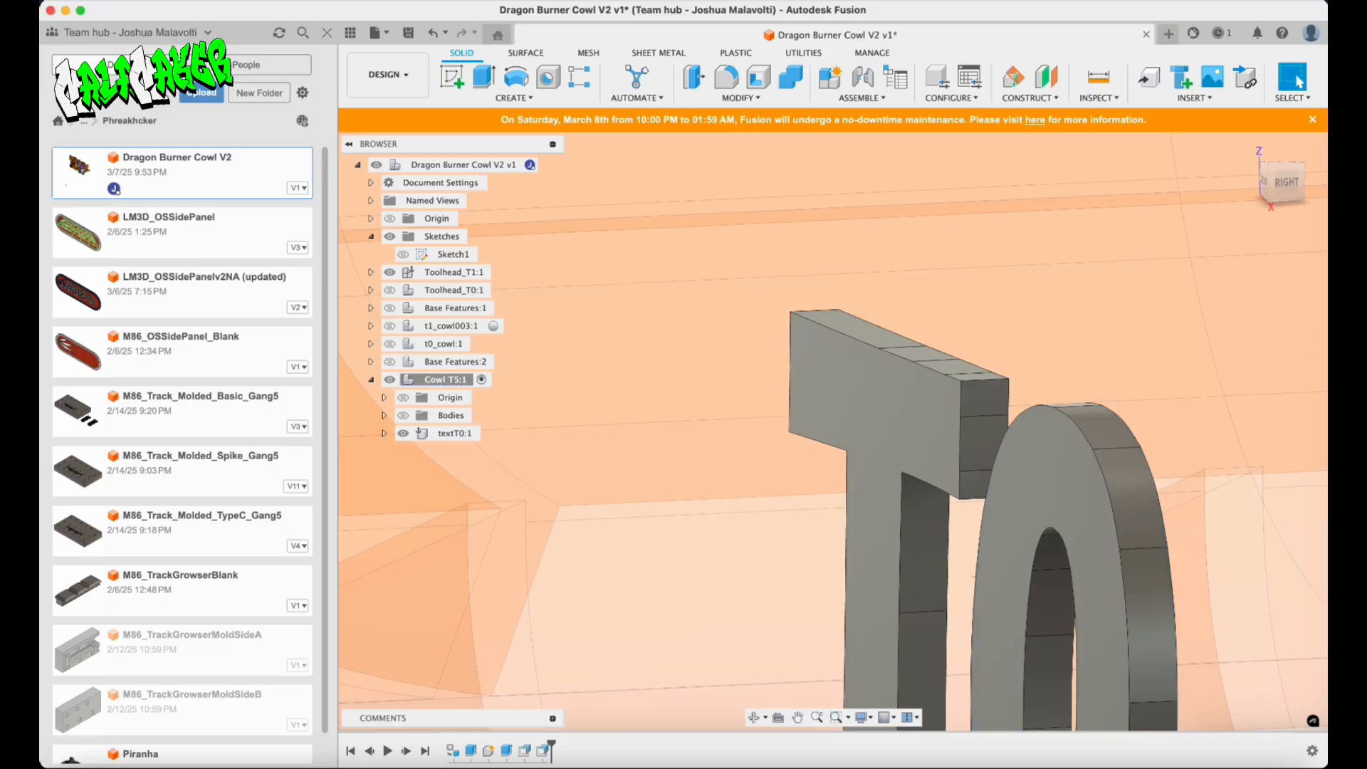
Select the 0's inner hole faces from the top down along the side nearest the T.
scroll(982, 269, "up", 5)
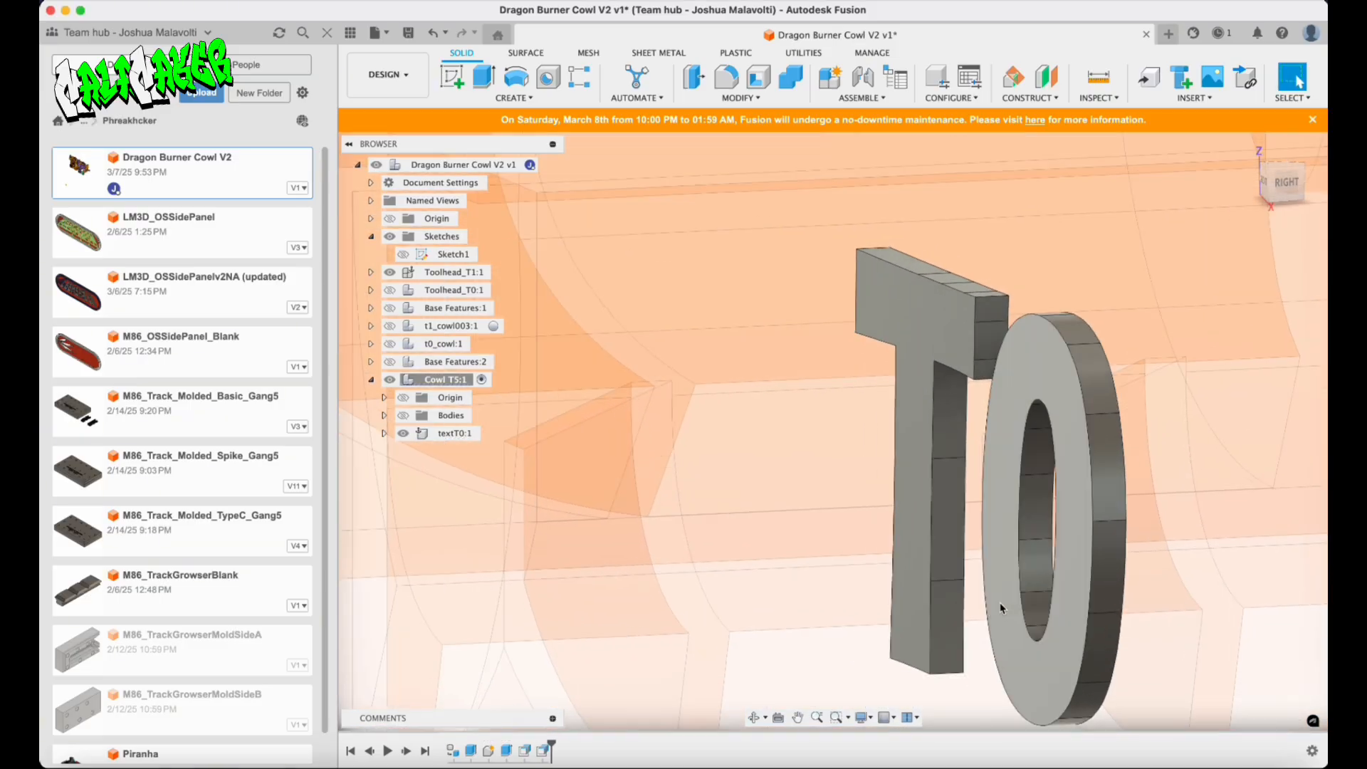
scroll(1048, 329, "up", 4)
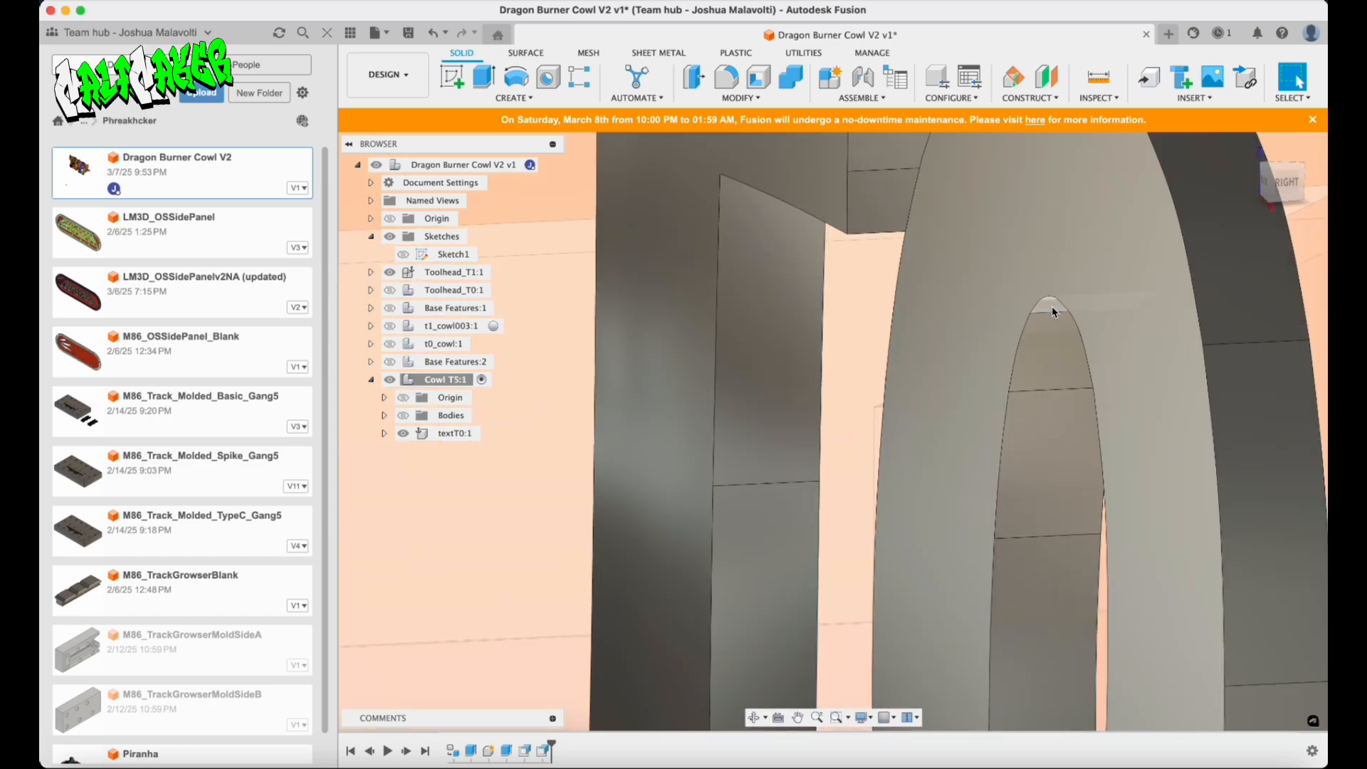
left_click(1051, 307)
left_click(1049, 343, "shift")
left_click(1046, 463, "shift")
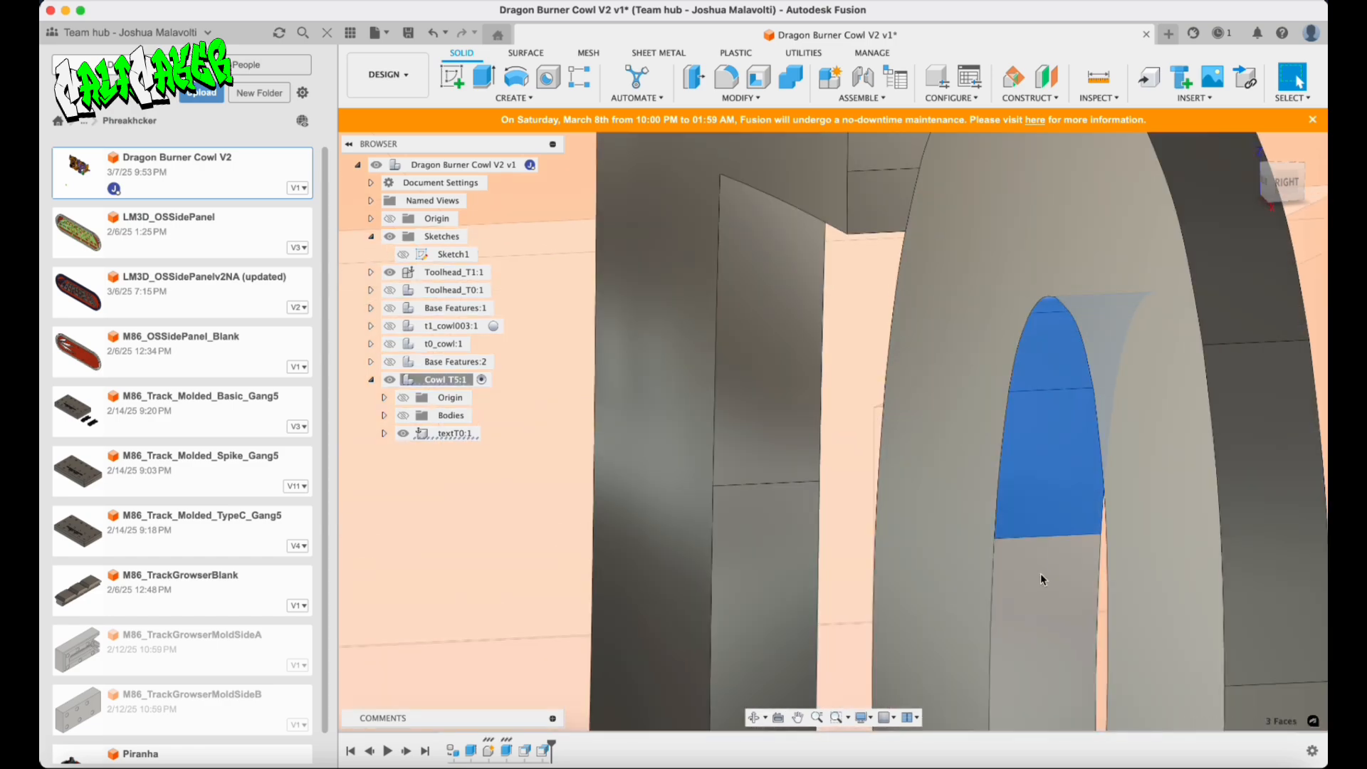
left_click(1040, 574, "shift")
scroll(1035, 605, "down", 5)
scroll(1032, 634, "up", 4)
left_click(1013, 481, "shift")
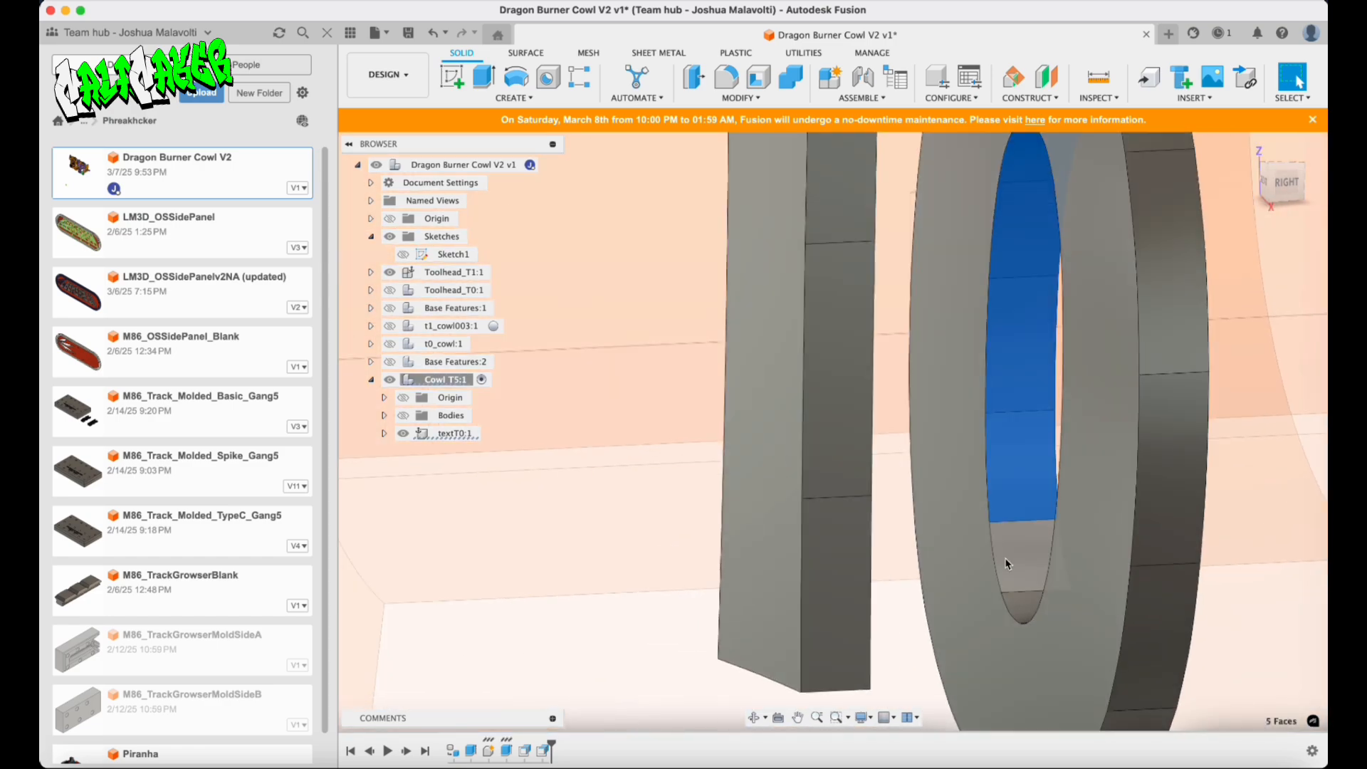
left_click(1008, 561, "shift")
Add the inner hole faces on the side of the 0 facing away from the T to the selection.
middle_click_drag(970, 580, 1132, 571, "shift")
scroll(1060, 565, "down", 5)
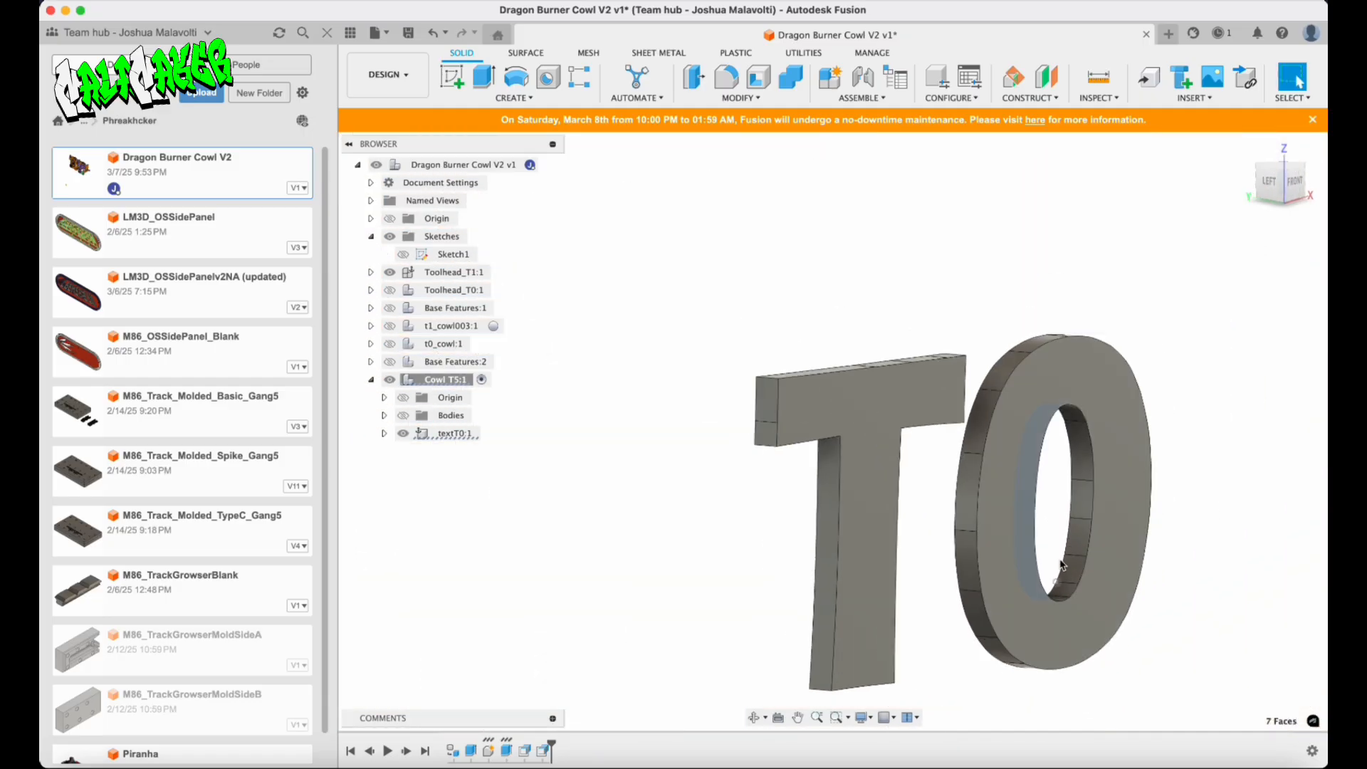
scroll(1061, 377, "up", 5)
middle_click_drag(1089, 463, 1085, 421, "shift")
left_click(1090, 404, "shift")
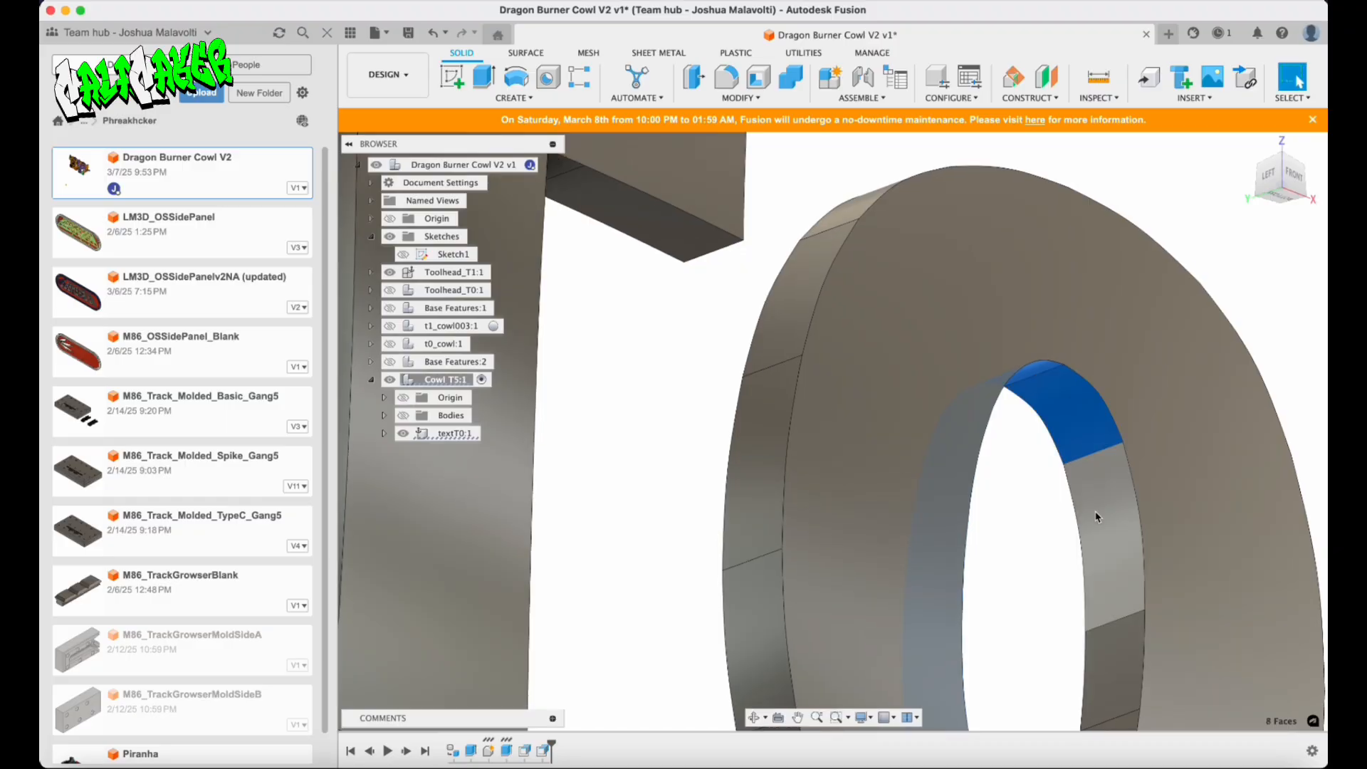
left_click(1099, 514, "shift")
scroll(1069, 444, "down", 5)
middle_click_drag(1070, 449, 1077, 517, "shift")
scroll(1077, 516, "up", 2)
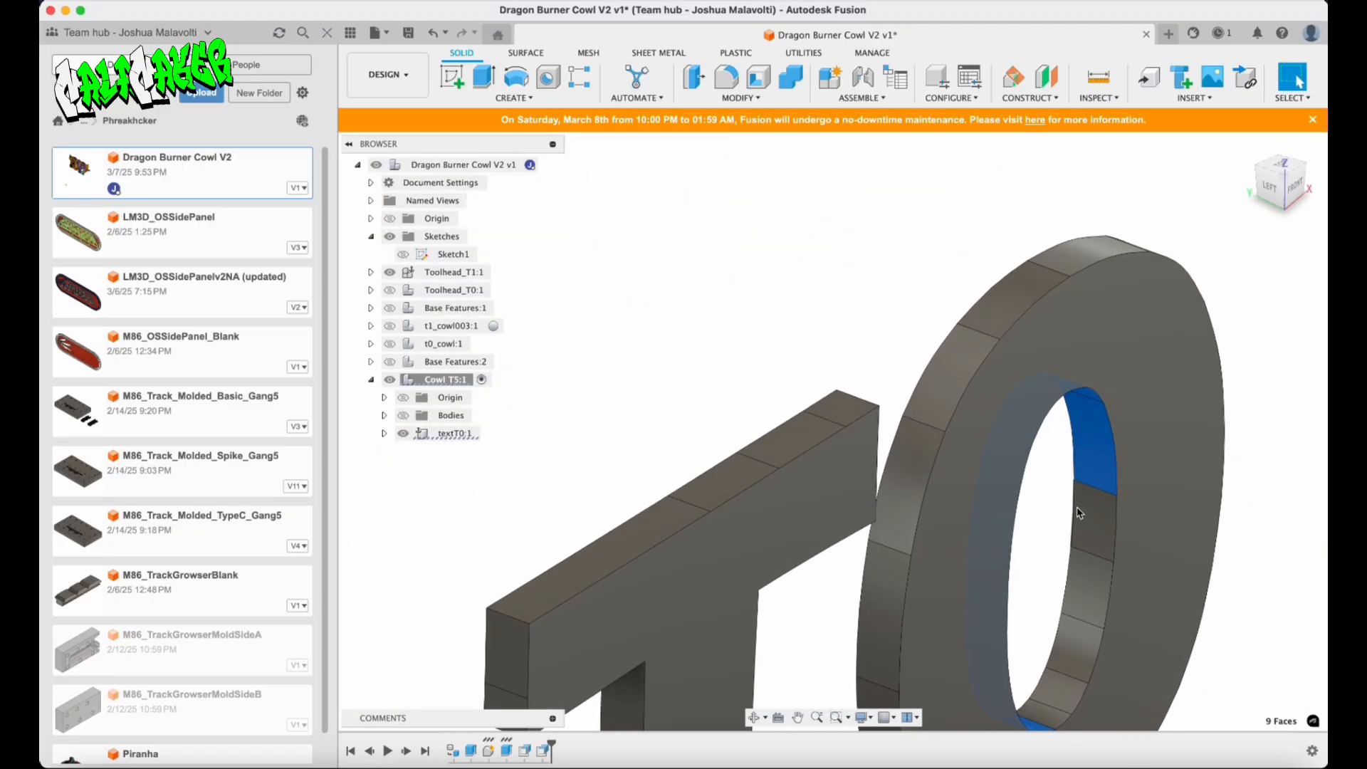
left_click(1080, 511, "shift")
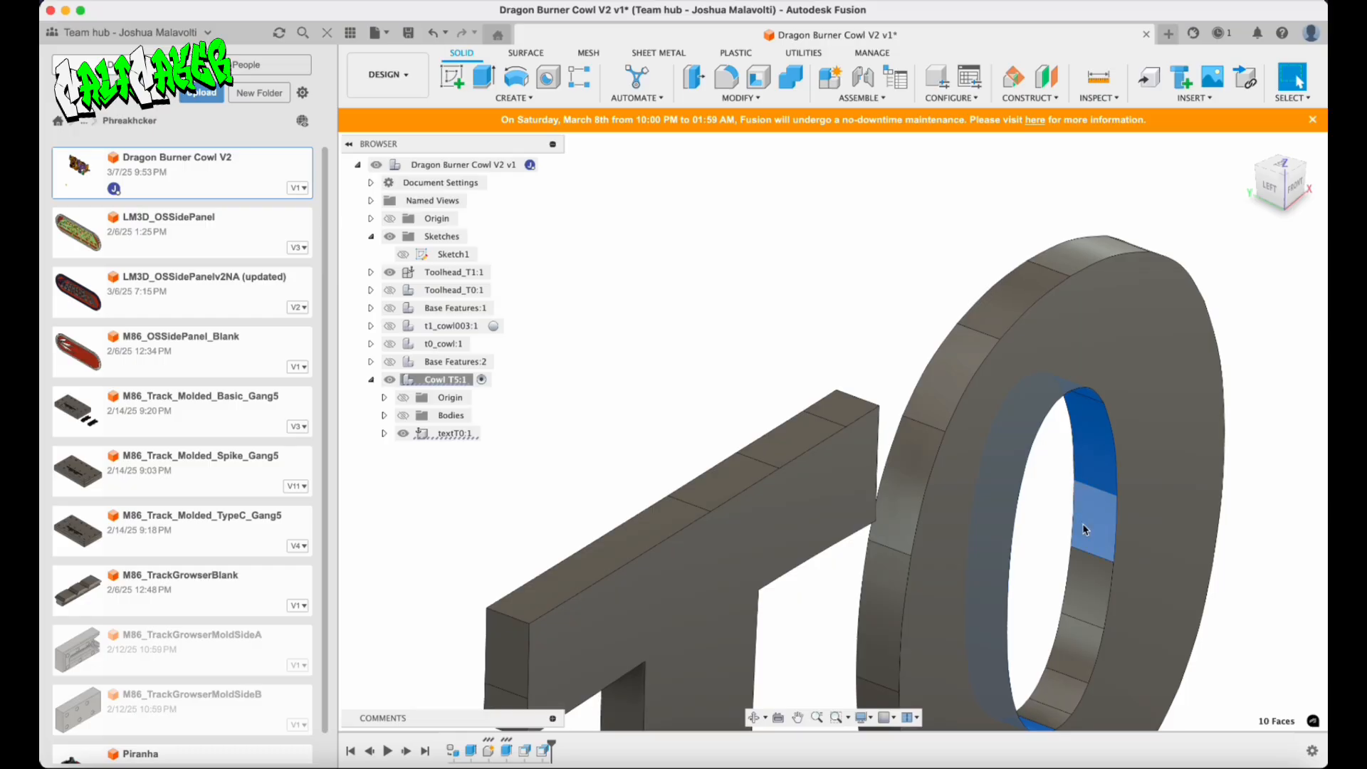
left_click(1085, 544, "shift")
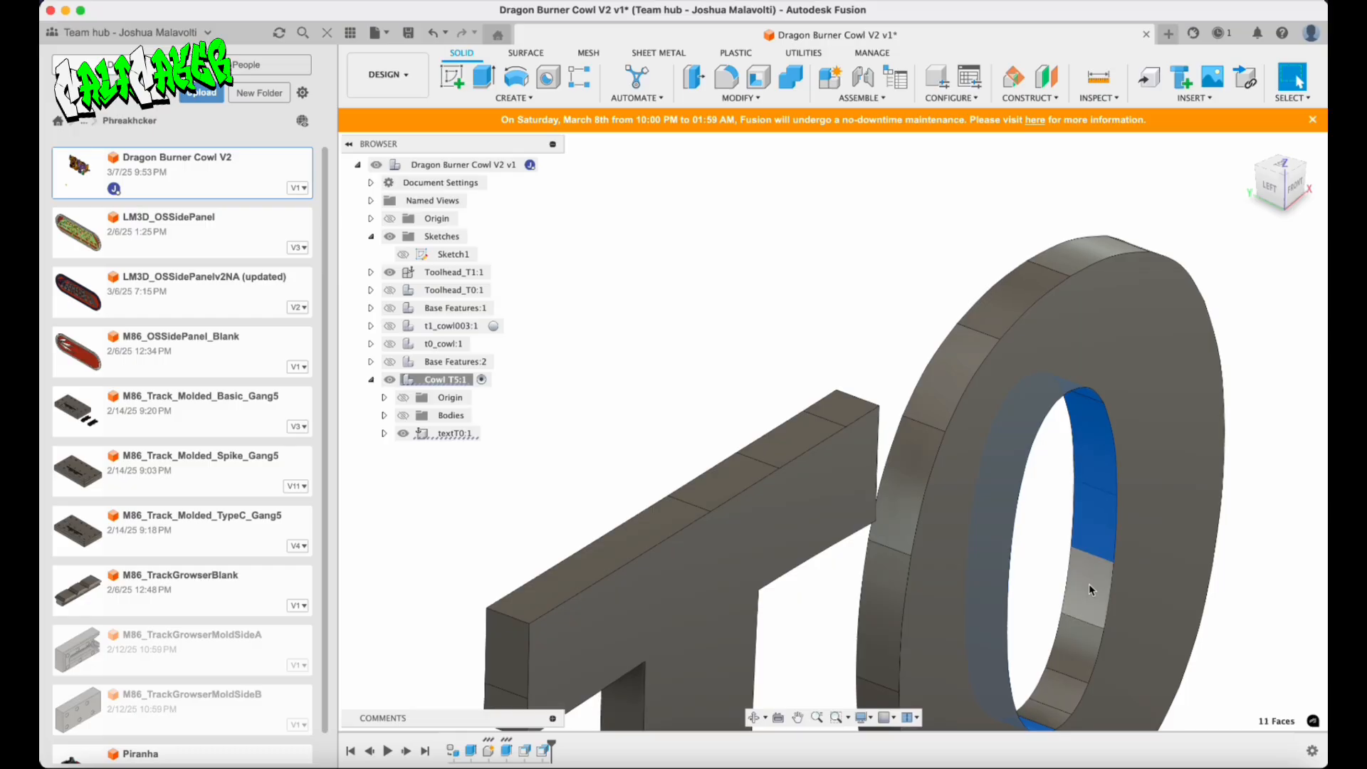
Offset the selected inner hole faces of the 0 by -0.05 mm with Press Pull.
right_click(1046, 717)
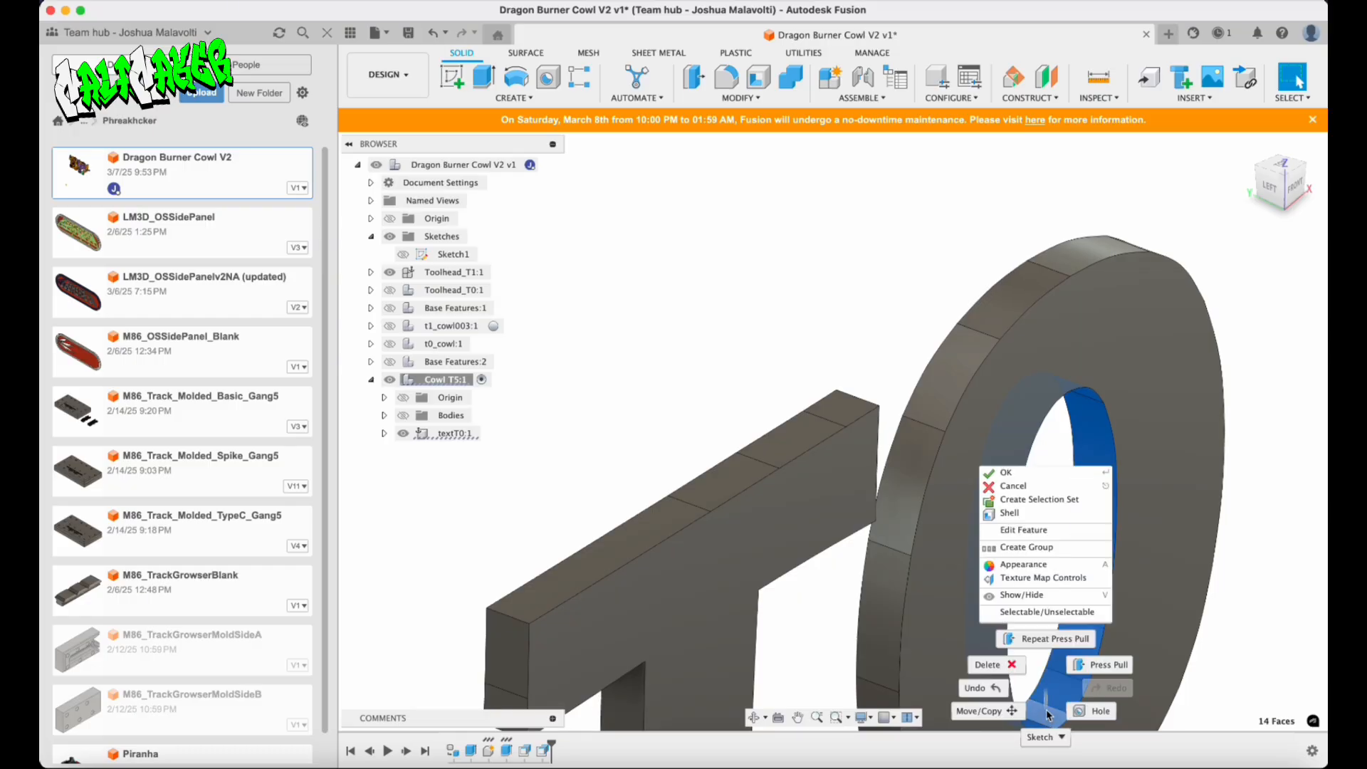
left_click(1097, 674)
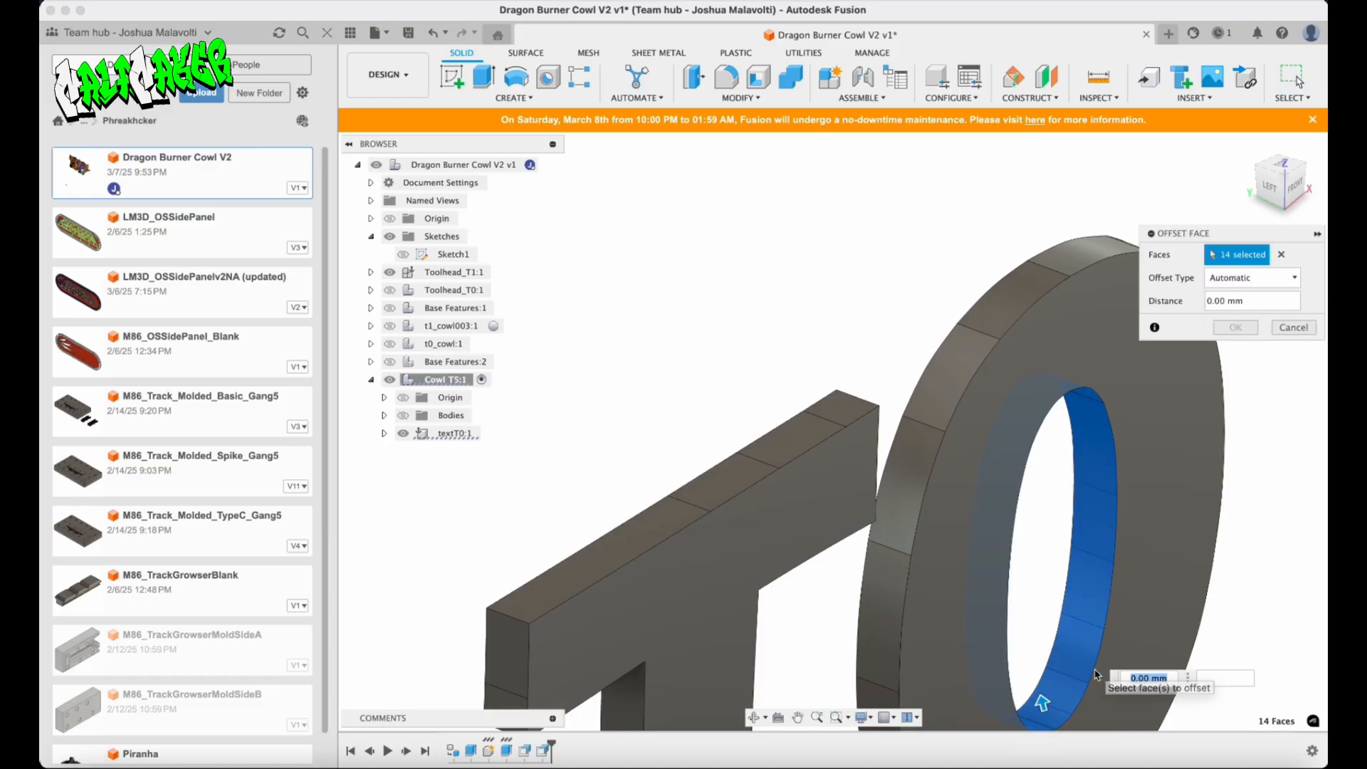
key("BackSpace")
type("-0")
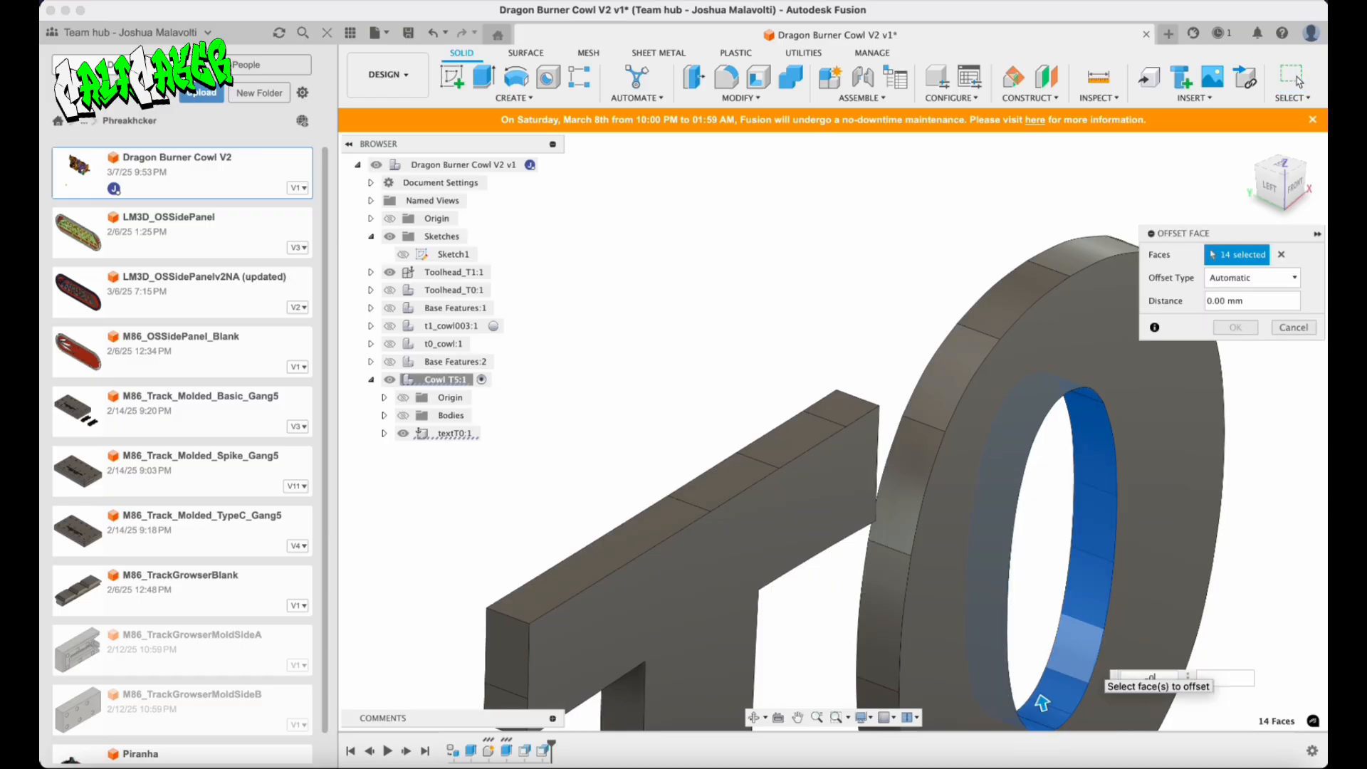
type(".05")
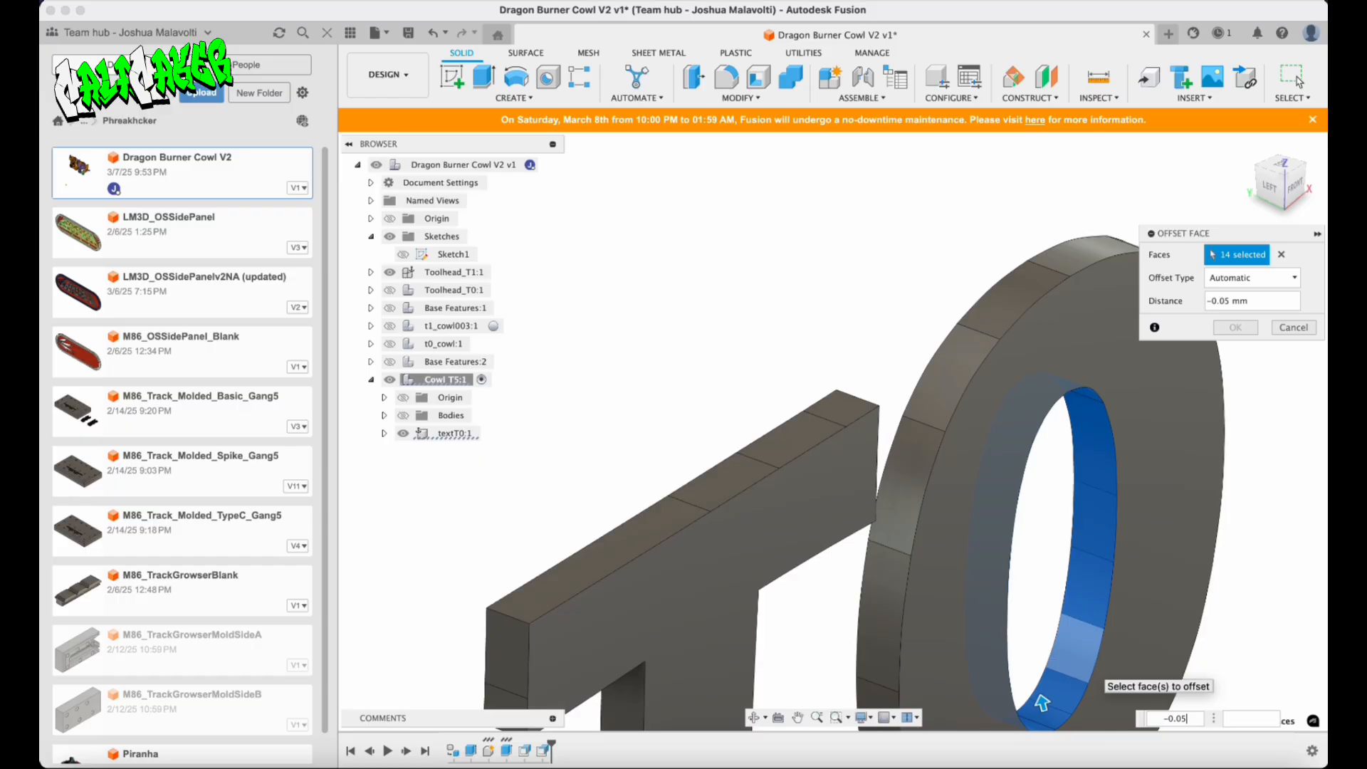
key("Return")
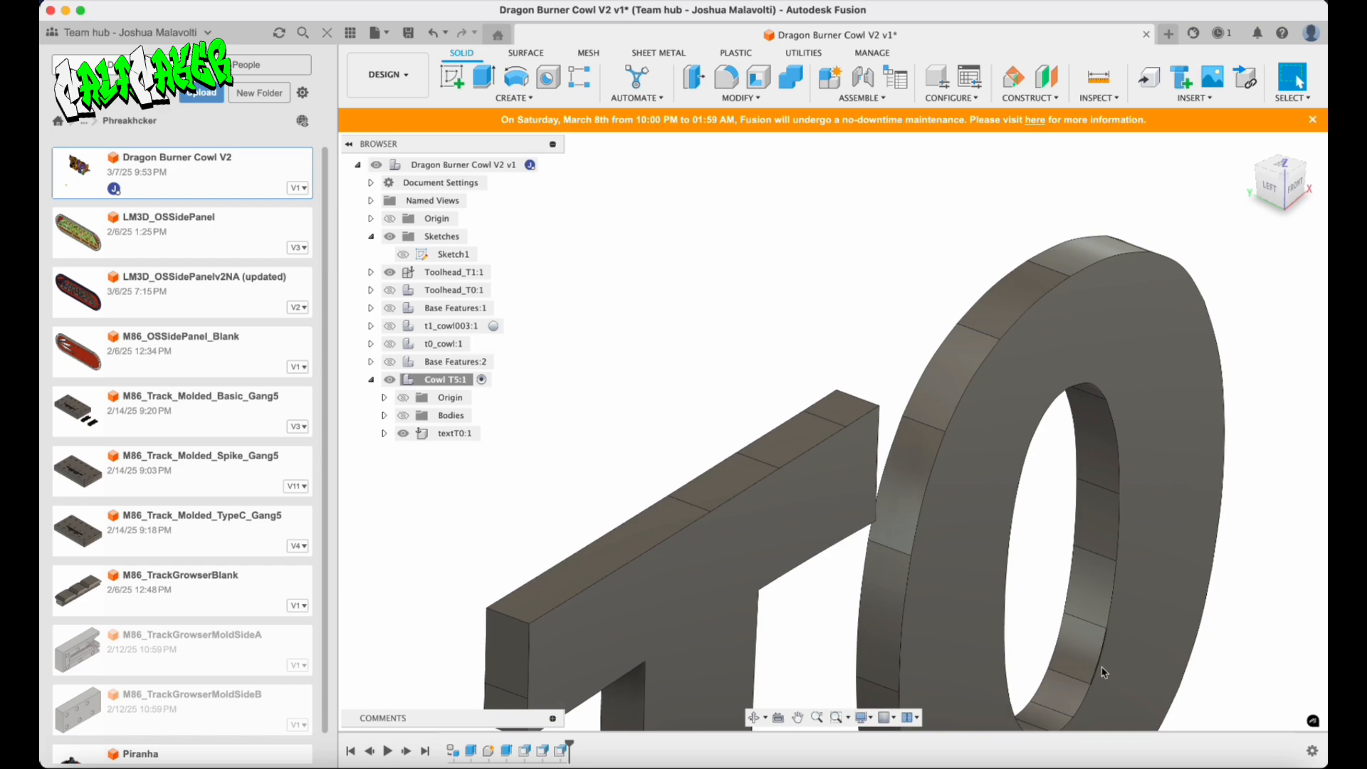
Create a component from the Cowl T5 body inside the Cowl T5 component.
scroll(947, 584, "down", 5)
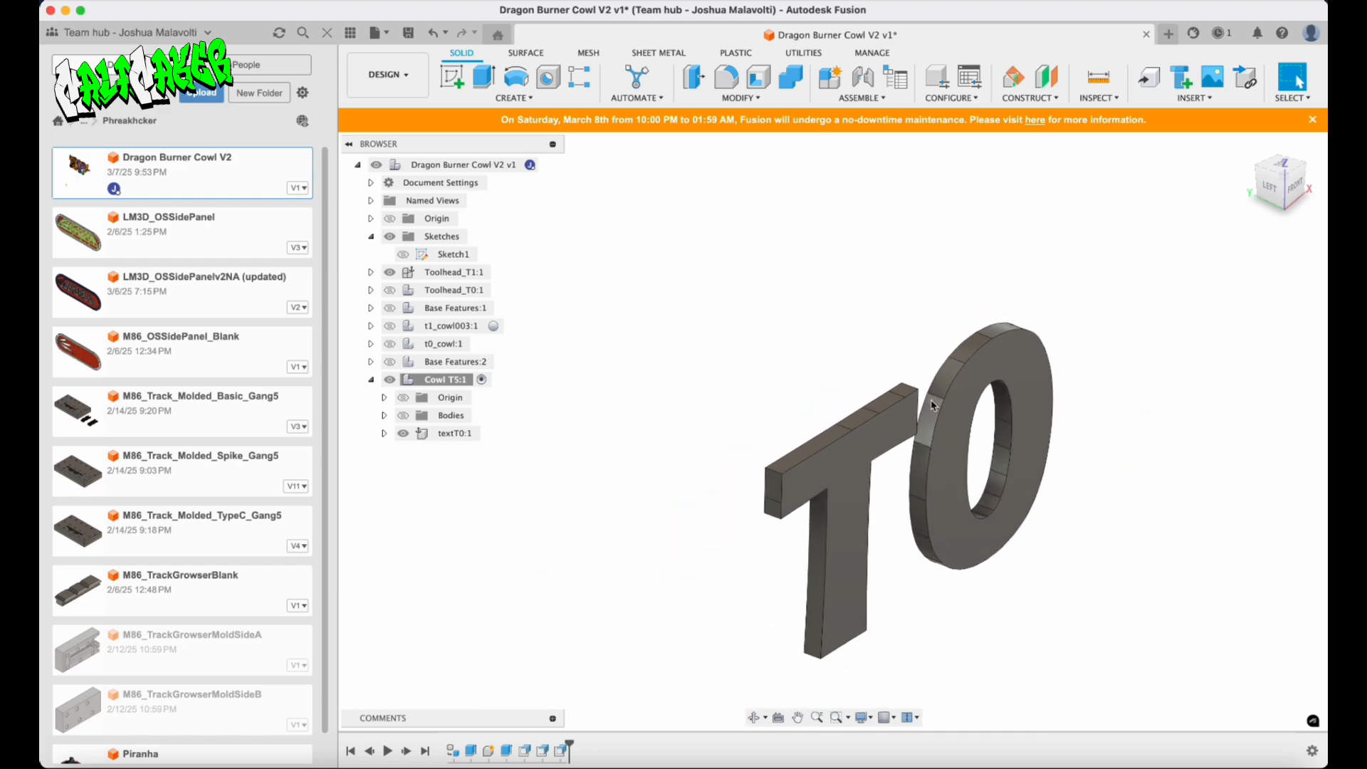
left_click(384, 416)
left_click(466, 434)
right_click(466, 435)
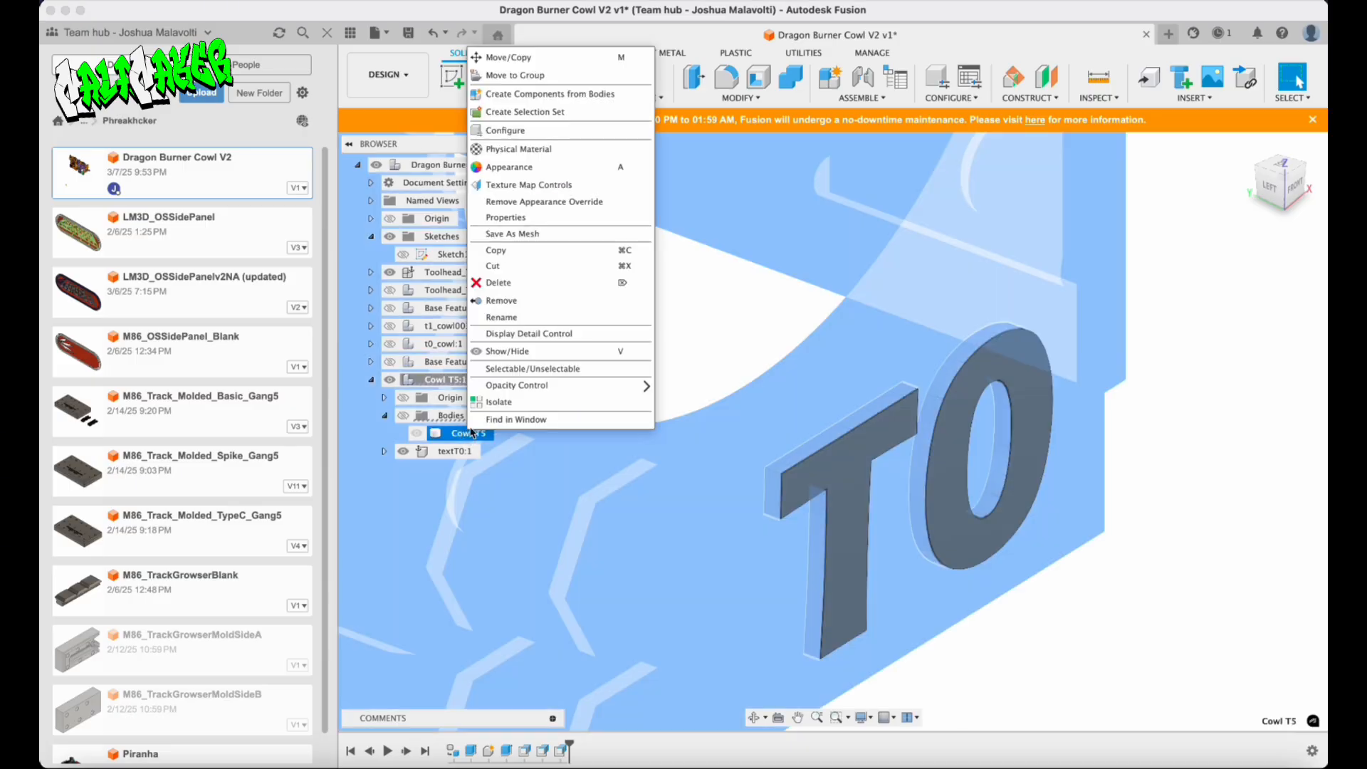
left_click(542, 97)
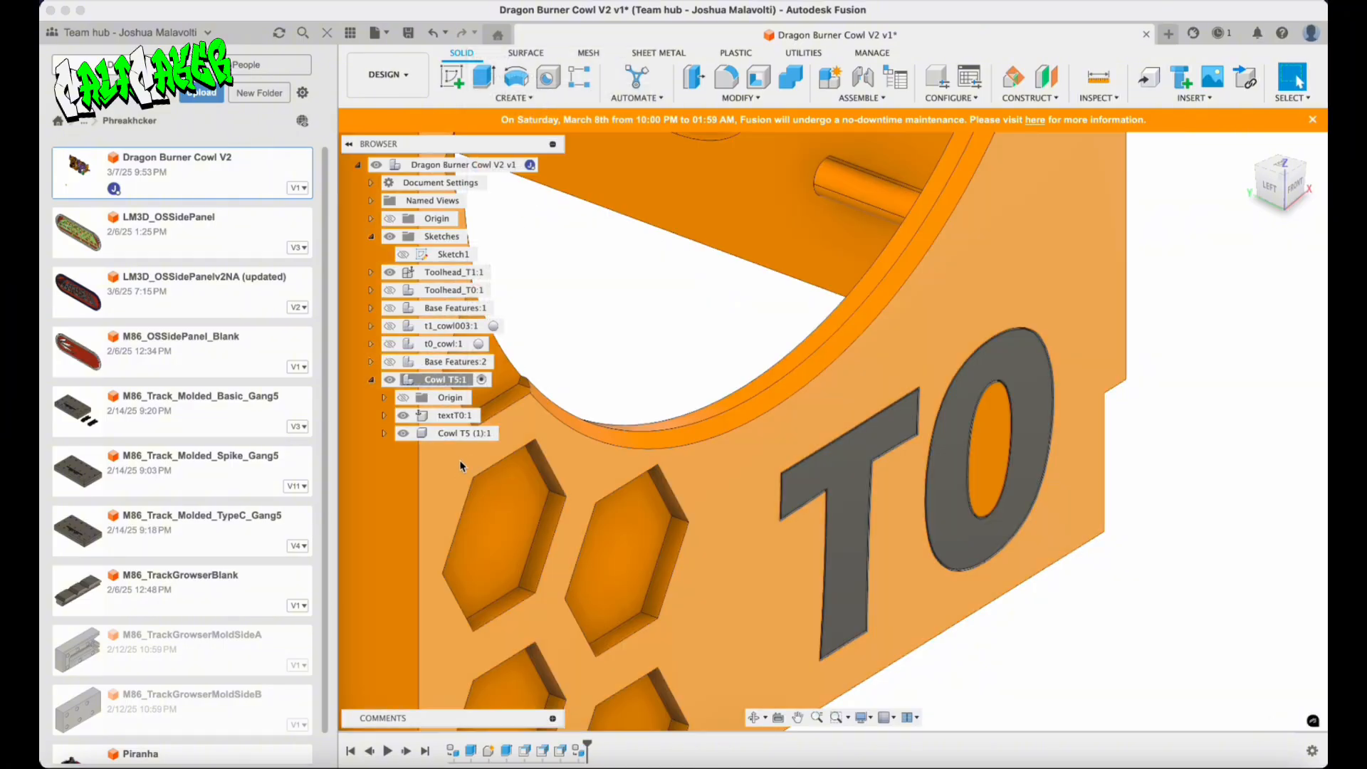
Rename the new cowl body component to Cowl T0 Body and clear the selection.
double_click(467, 434)
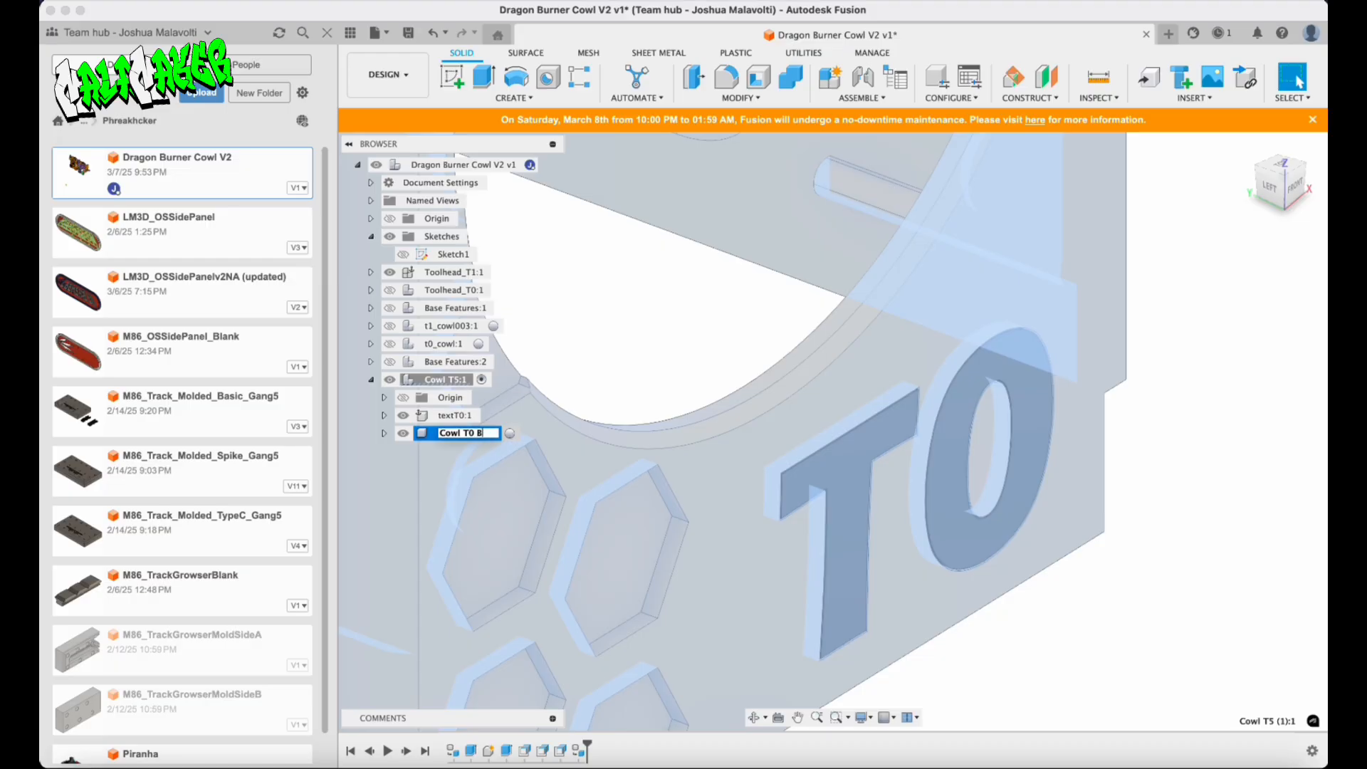
key("Return")
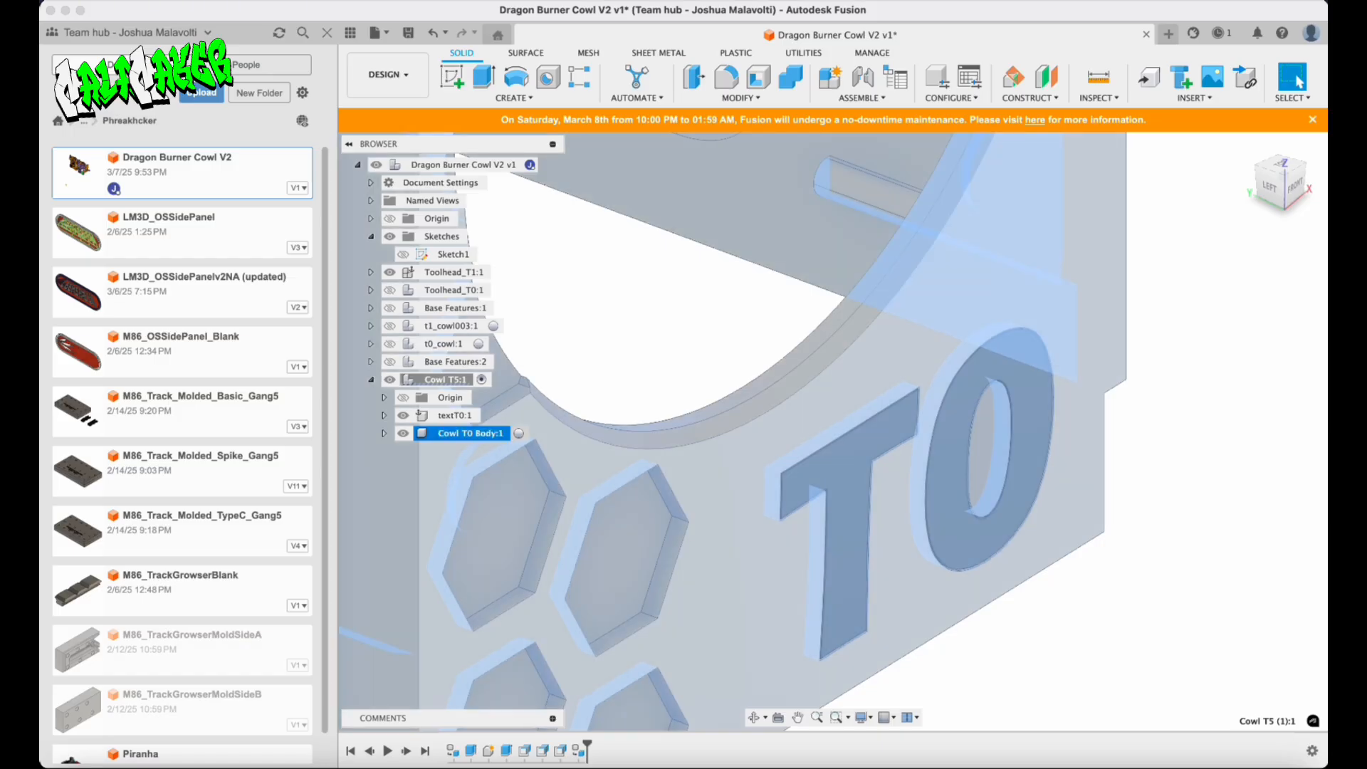
scroll(748, 440, "down", 5)
left_click(1077, 435)
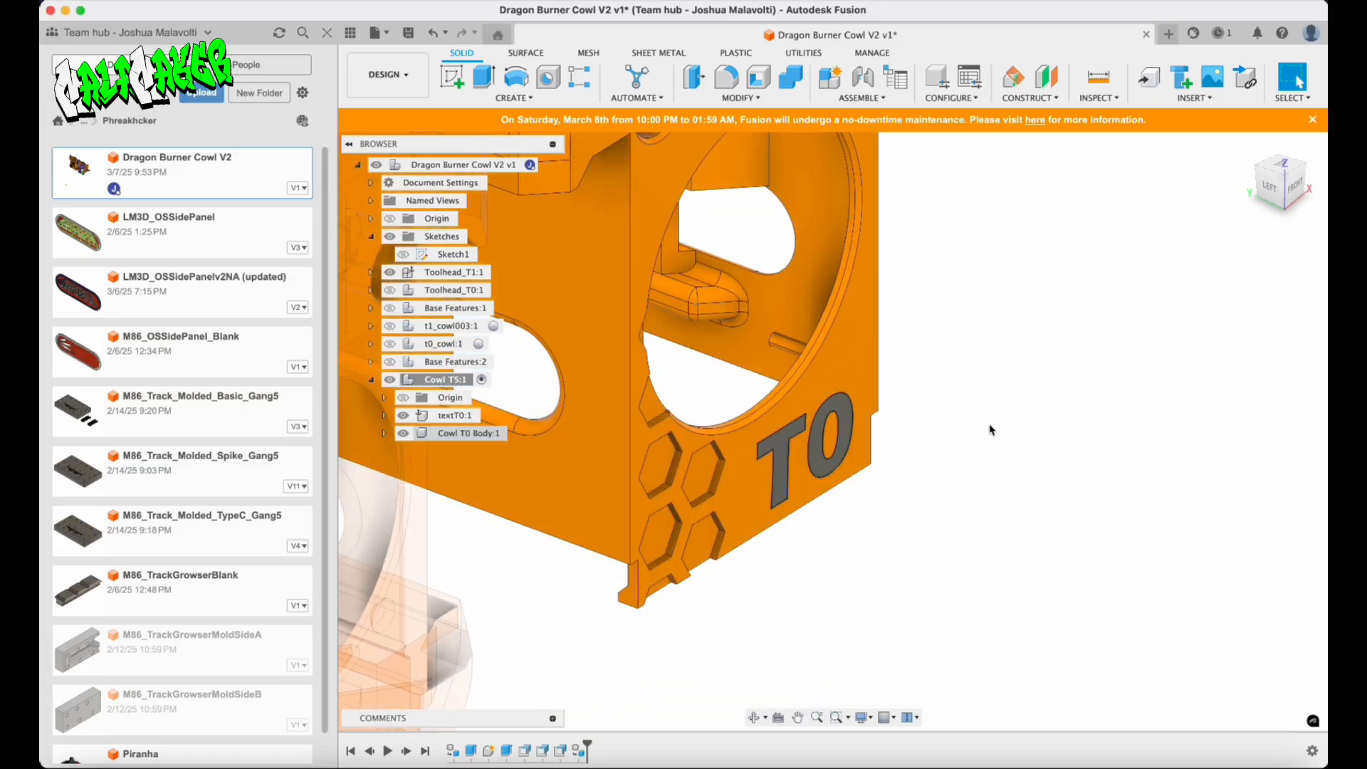
middle_click_drag(986, 427, 905, 422, "shift")
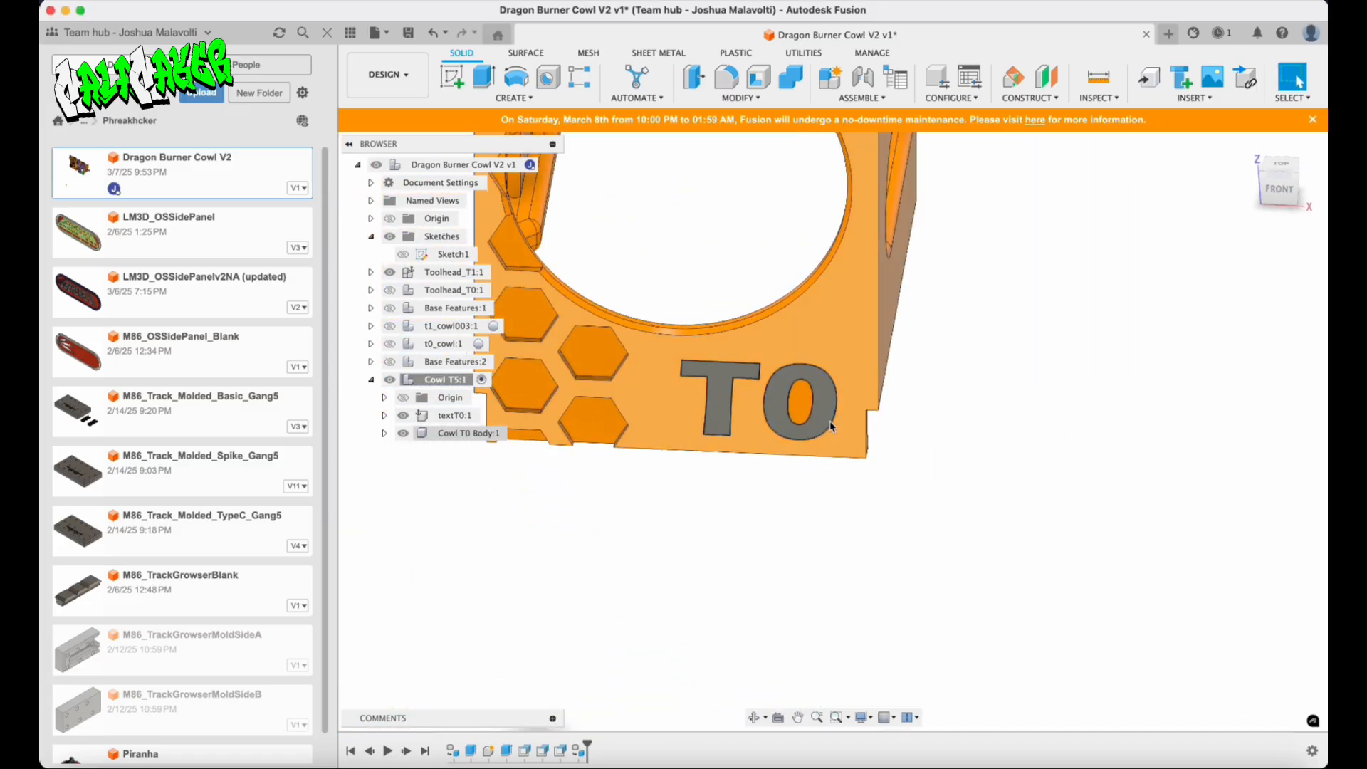
scroll(830, 426, "down", 4)
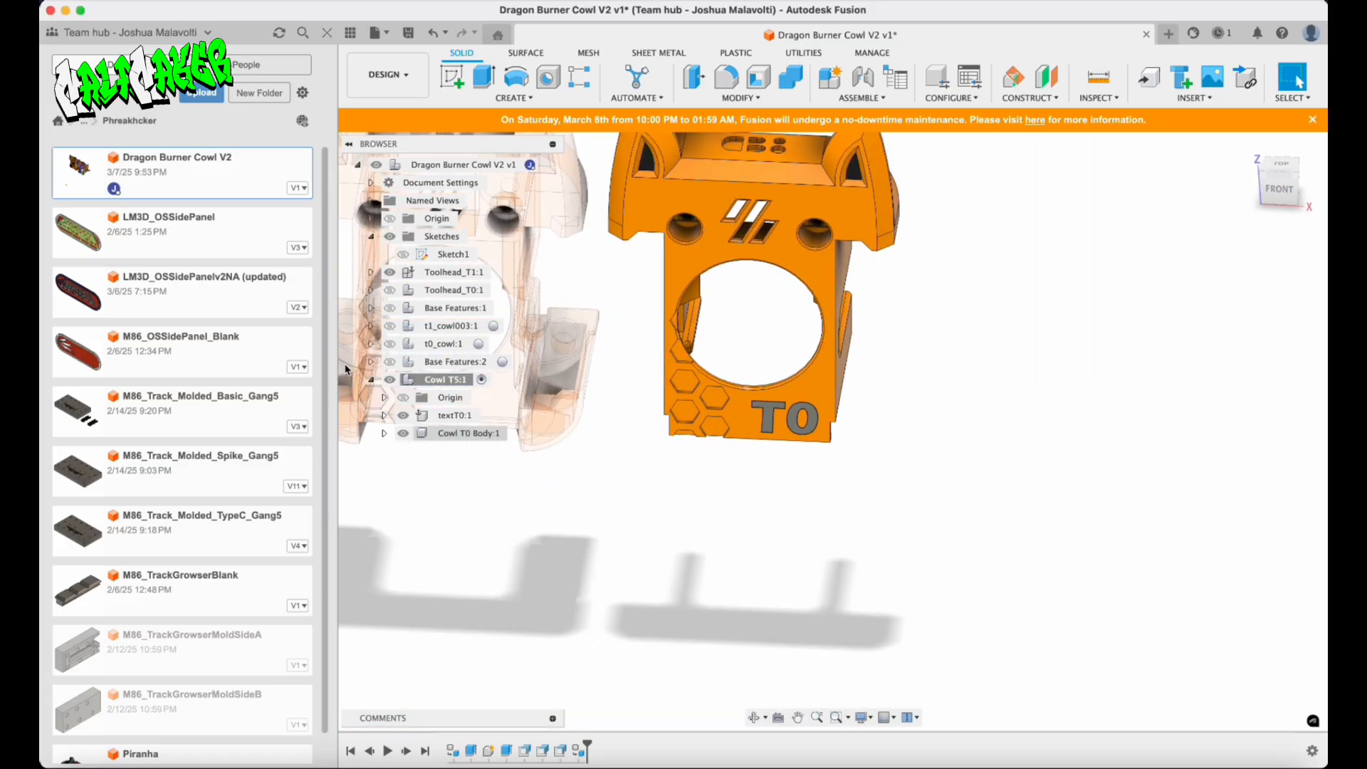
scroll(789, 387, "down", 4)
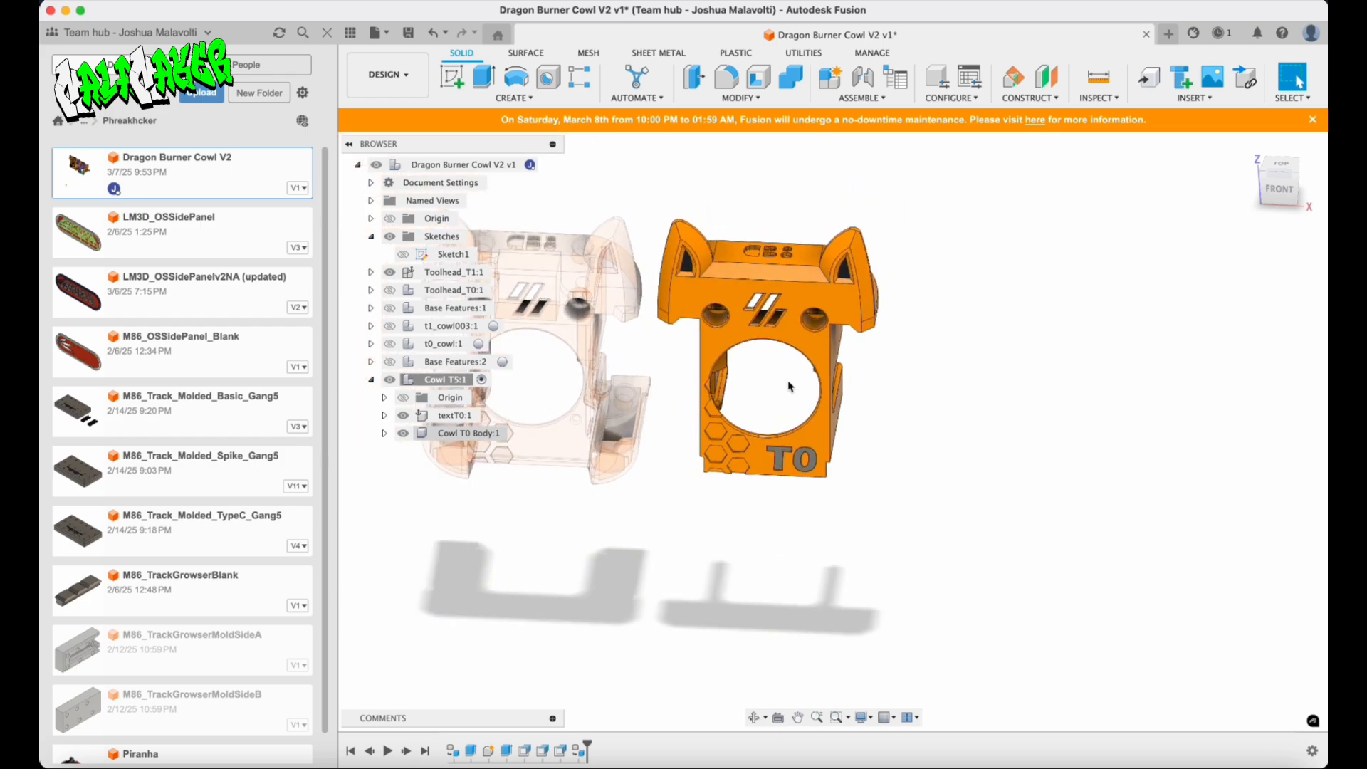
Activate the top-level assembly, then rename the Cowl T5 component to Cowl T0 and its textT0 component to Cowl T0 Text.
scroll(787, 388, "up", 1)
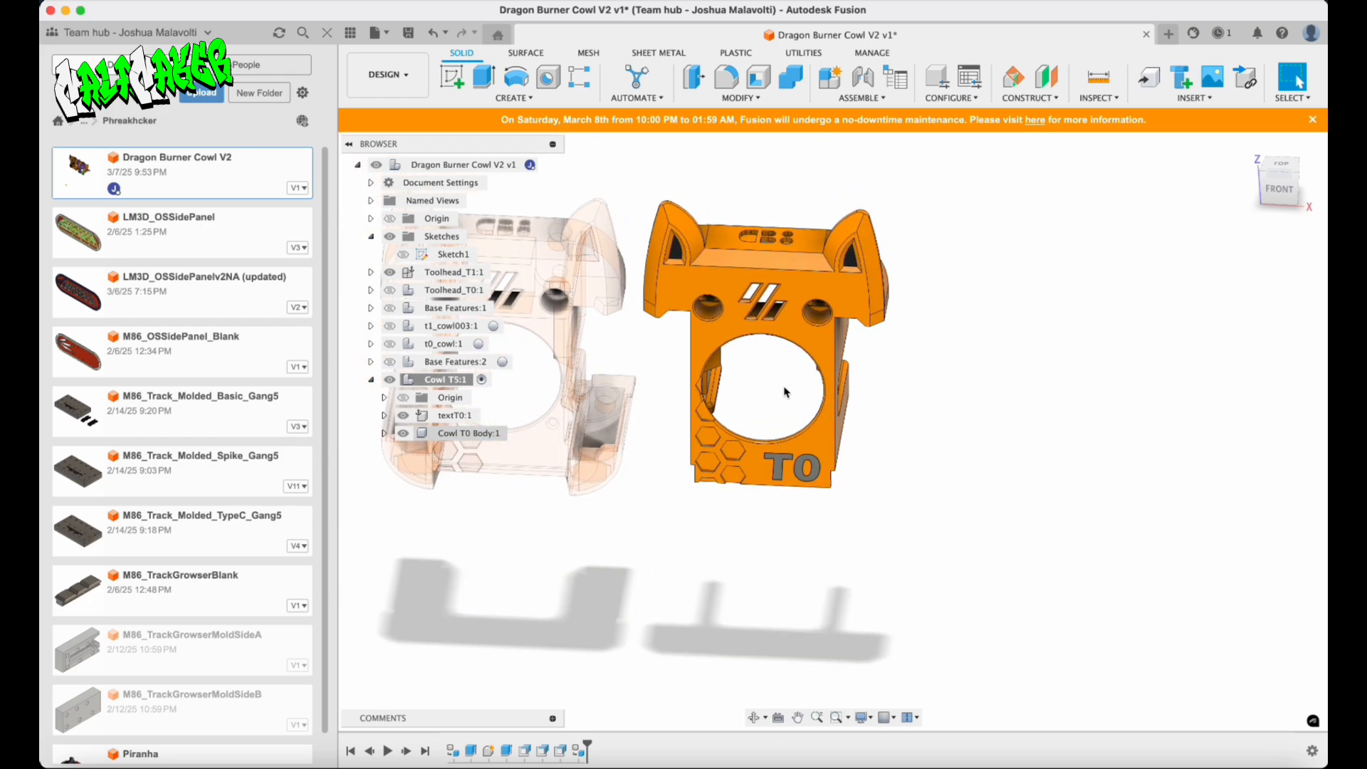
scroll(782, 564, "up", 3)
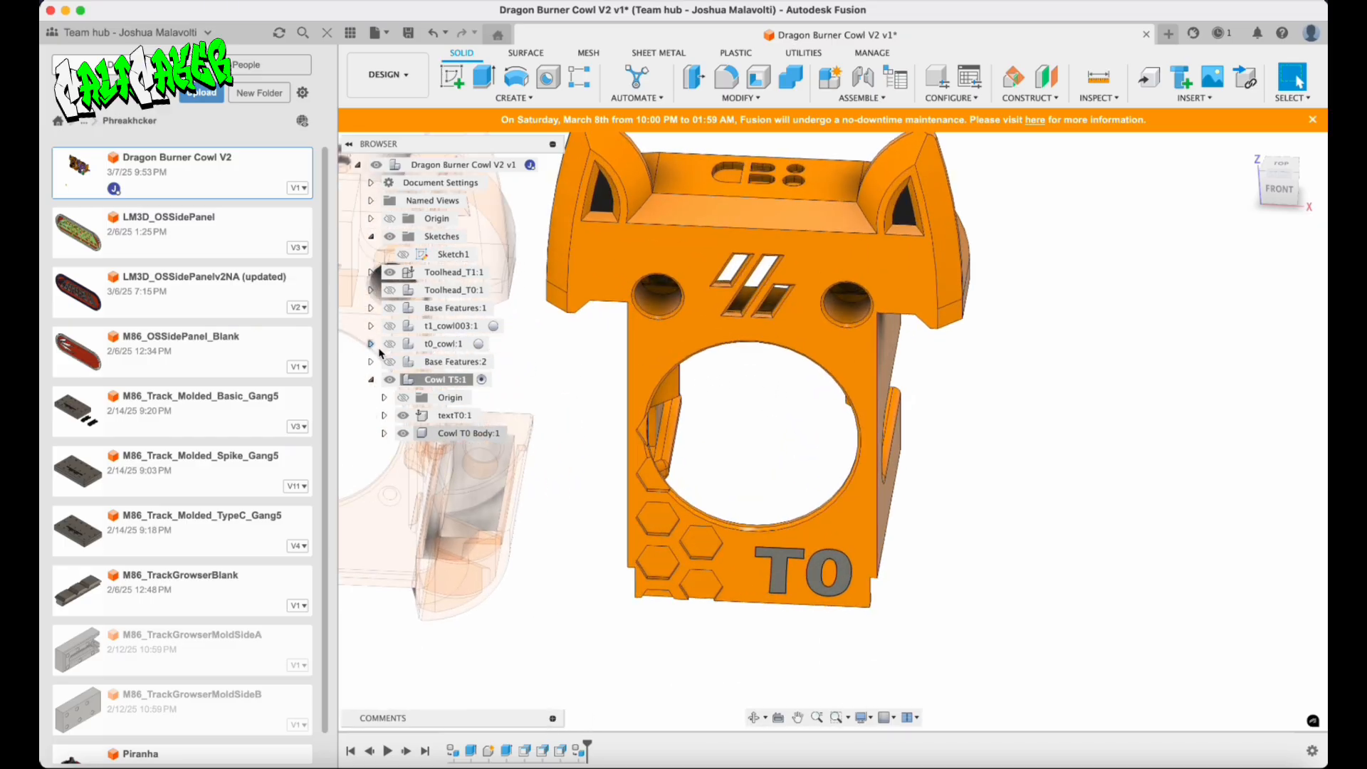
left_click(546, 165)
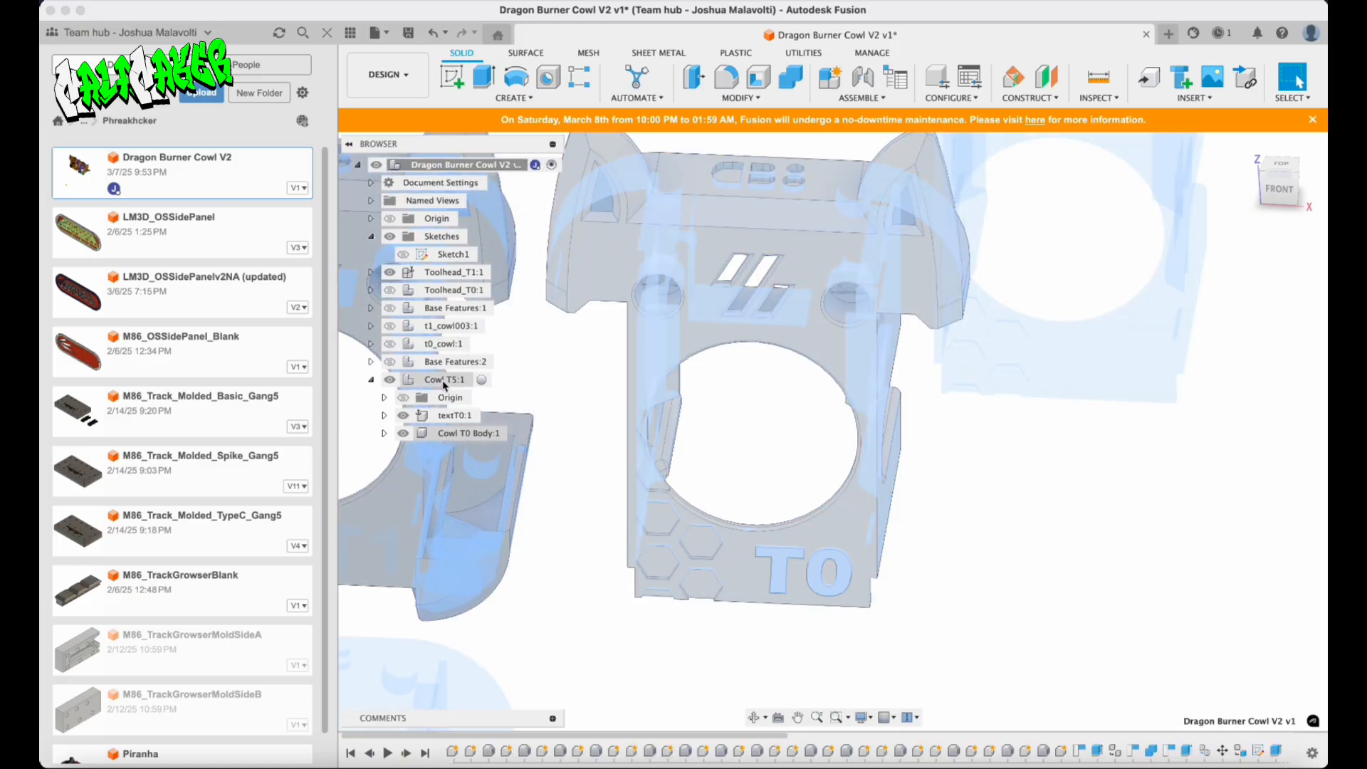
double_click(453, 379)
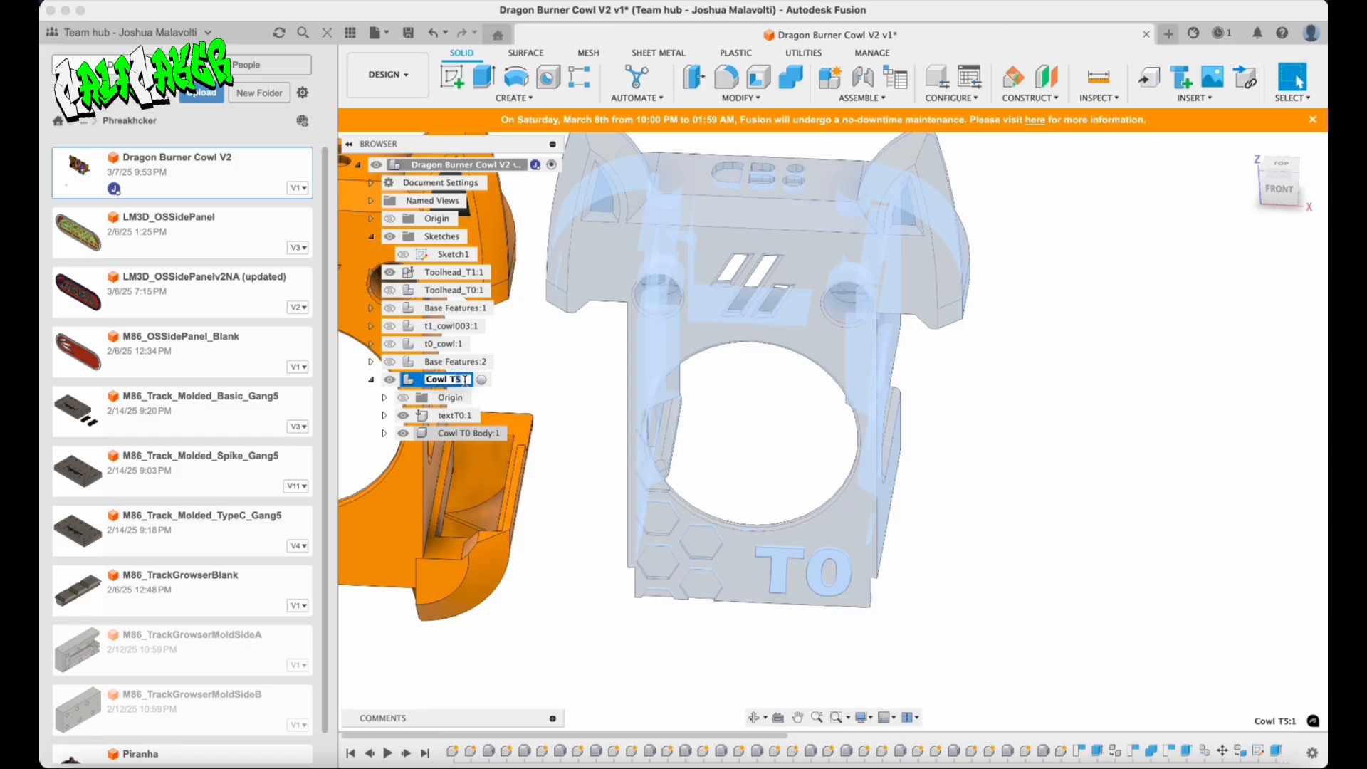
type("0")
key("Return")
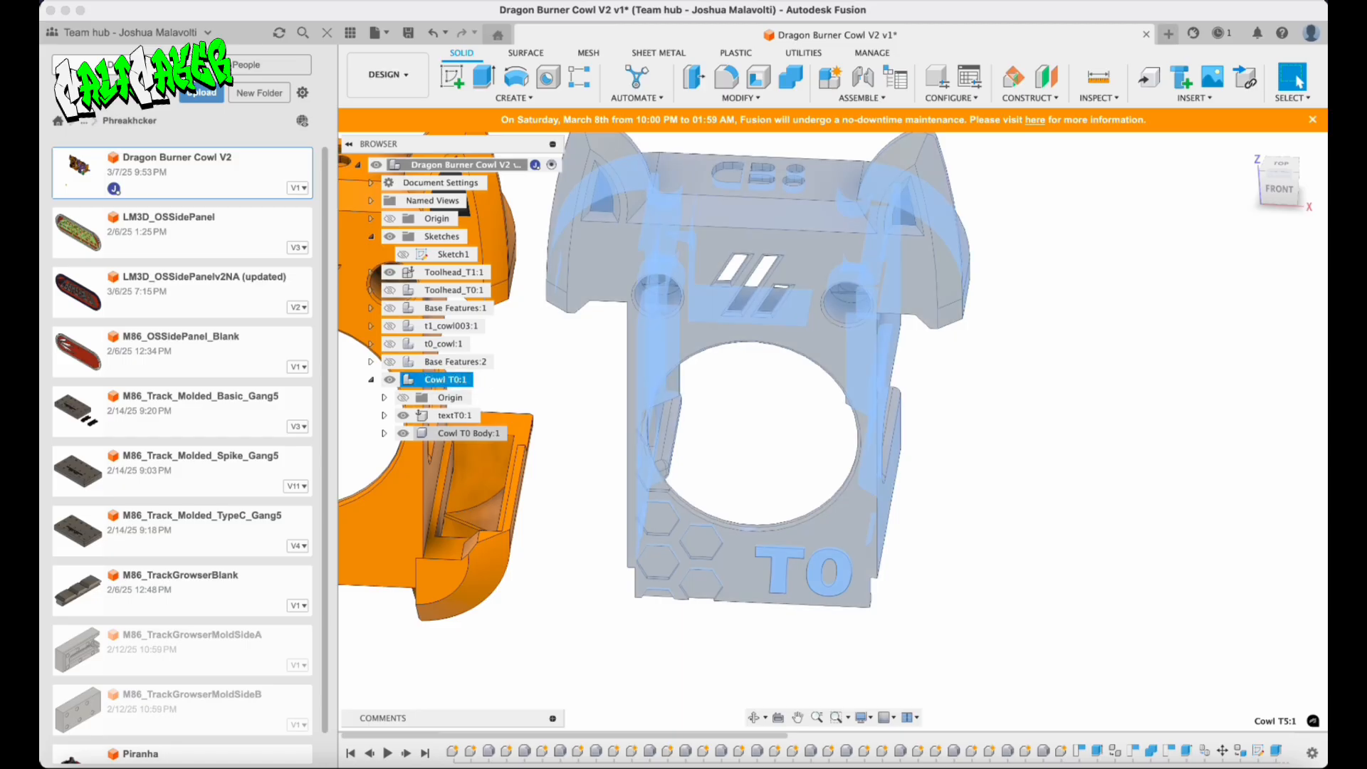
double_click(443, 416)
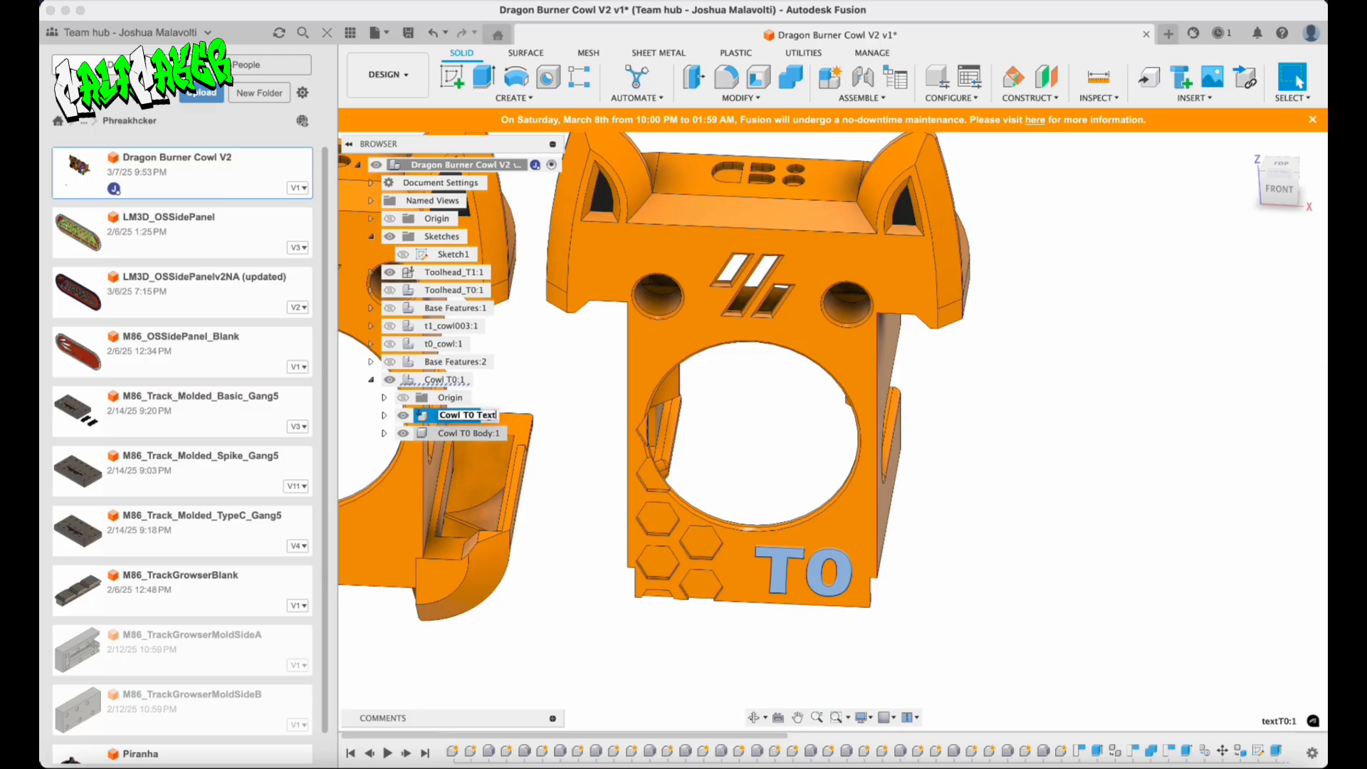
key("Return")
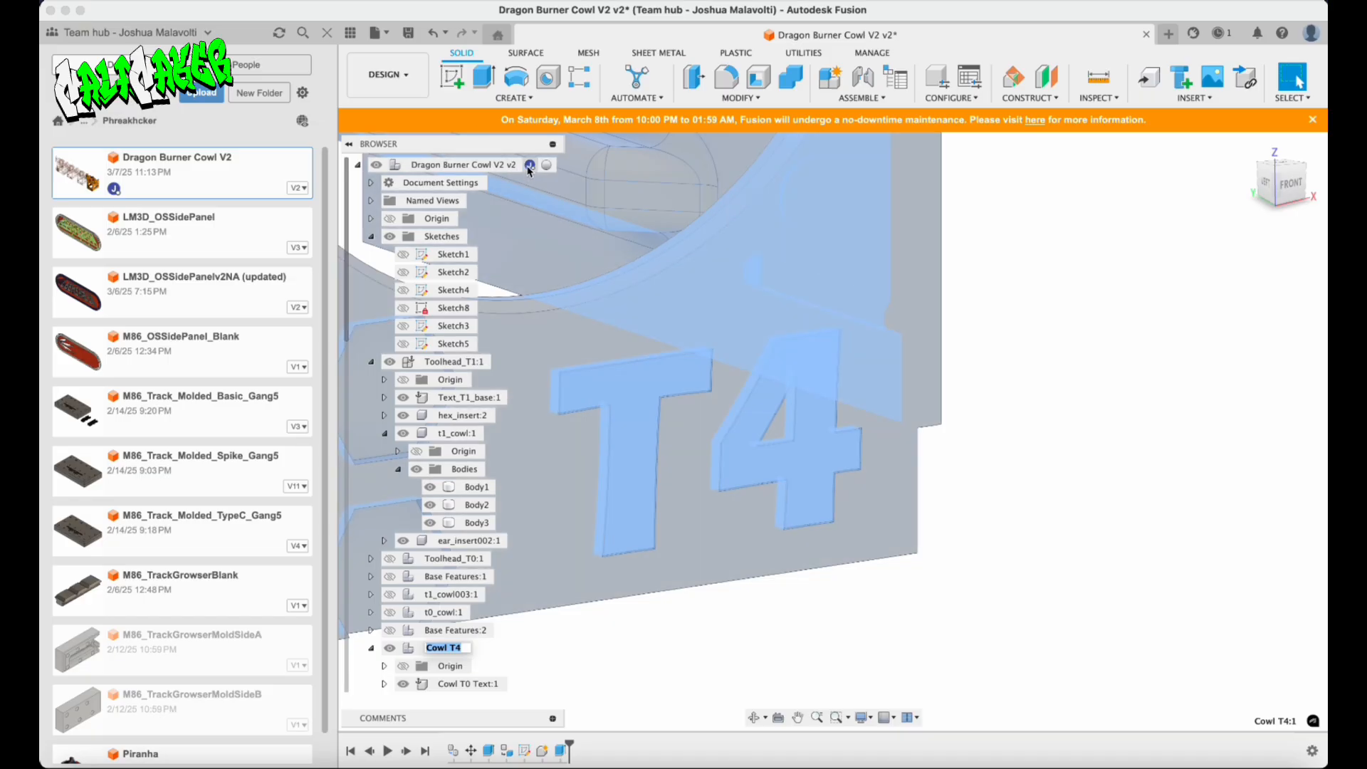
Activate the top-level assembly and create an active internal component named Cowl T5 under it.
left_click(548, 165)
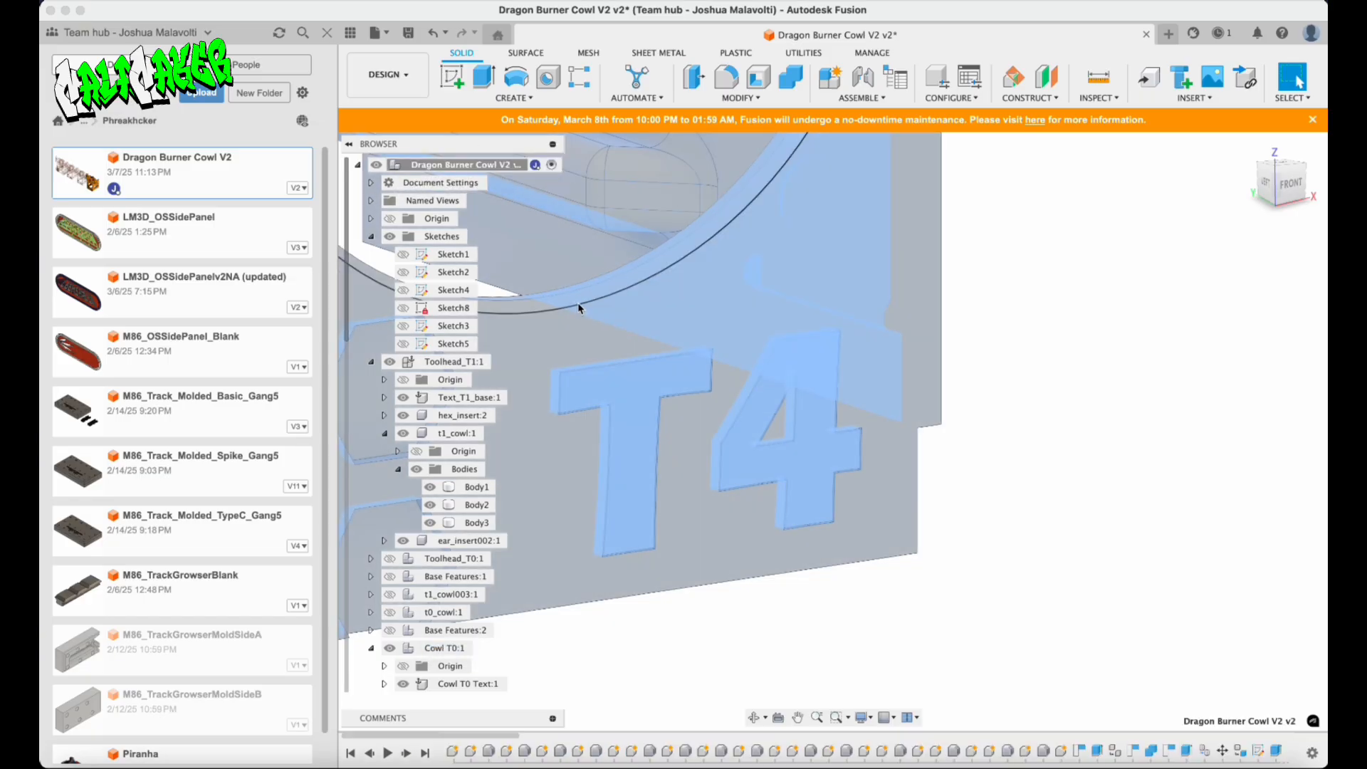
right_click(471, 165)
left_click(491, 179)
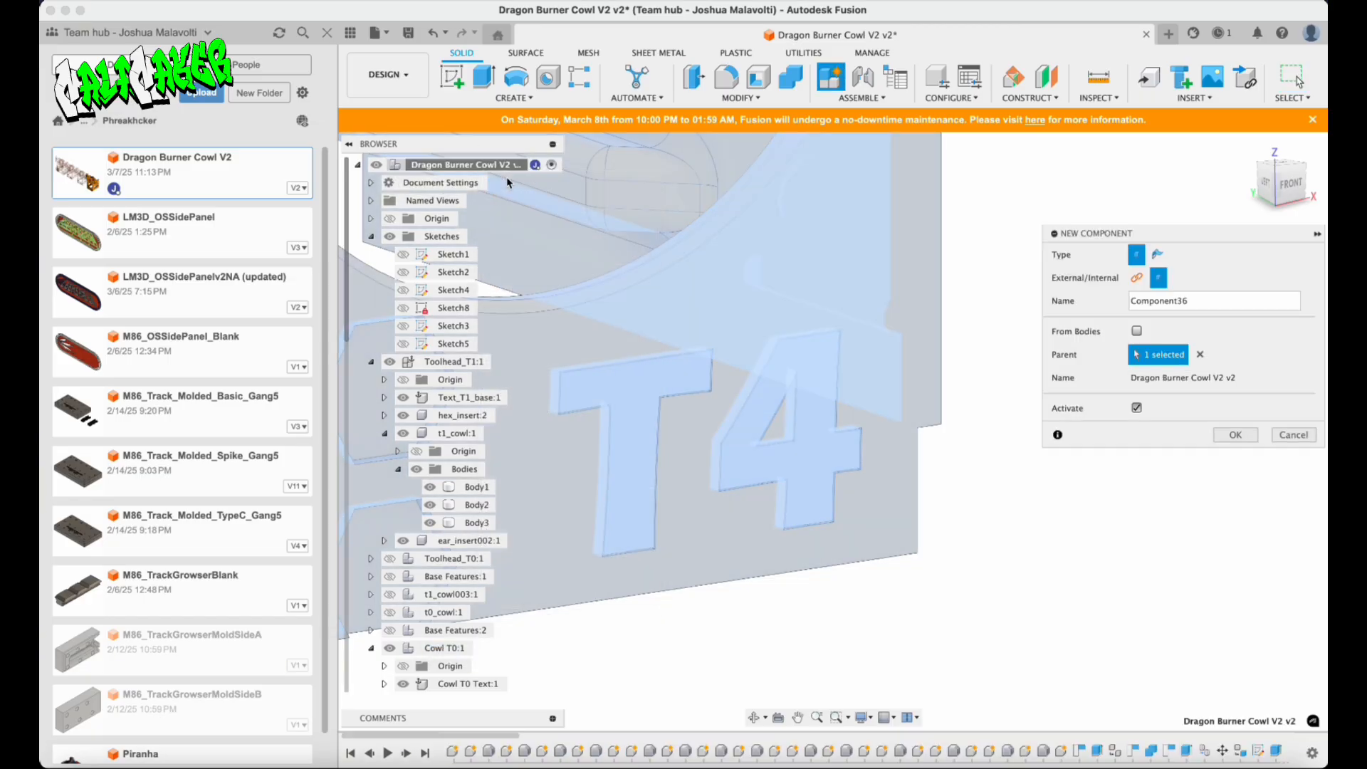
double_click(1237, 302)
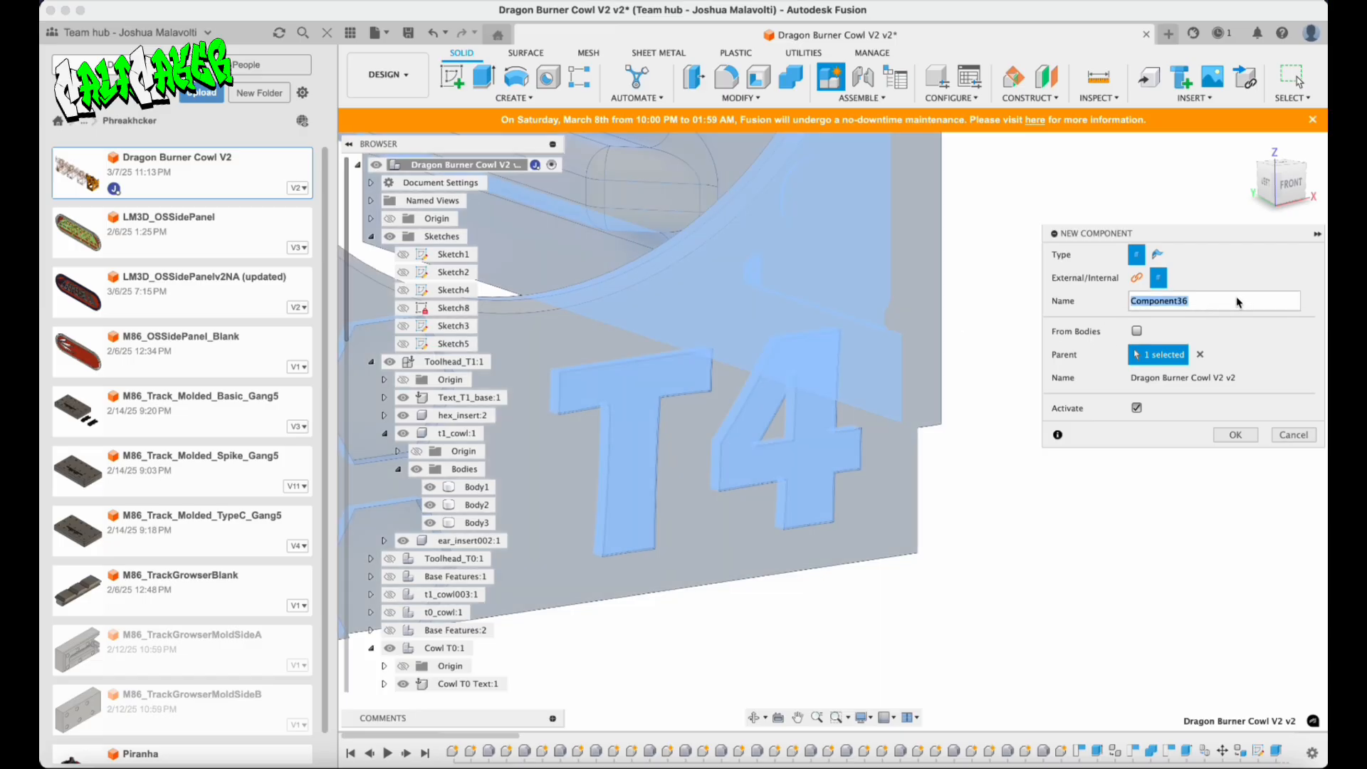
type("Cowl T4")
left_click_drag(1159, 302, 1164, 305)
type("5")
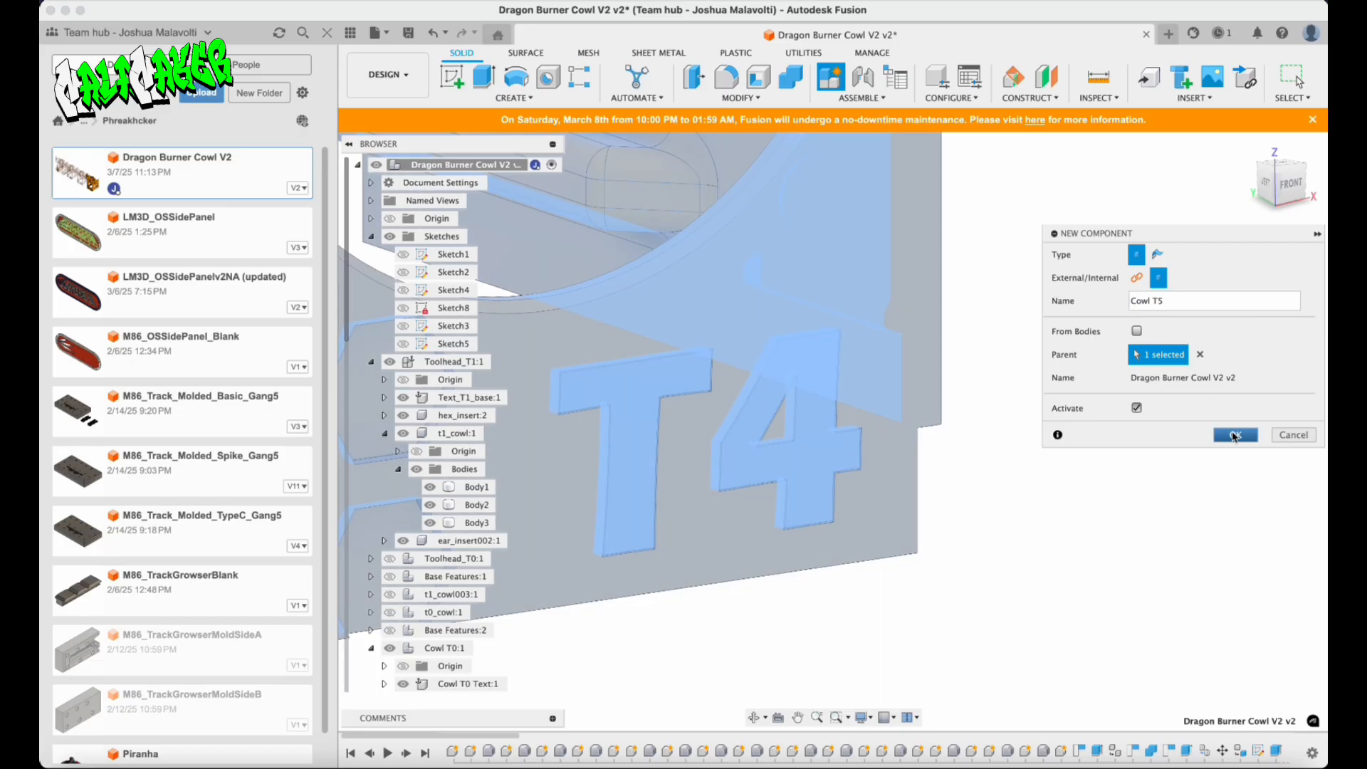
left_click(1228, 436)
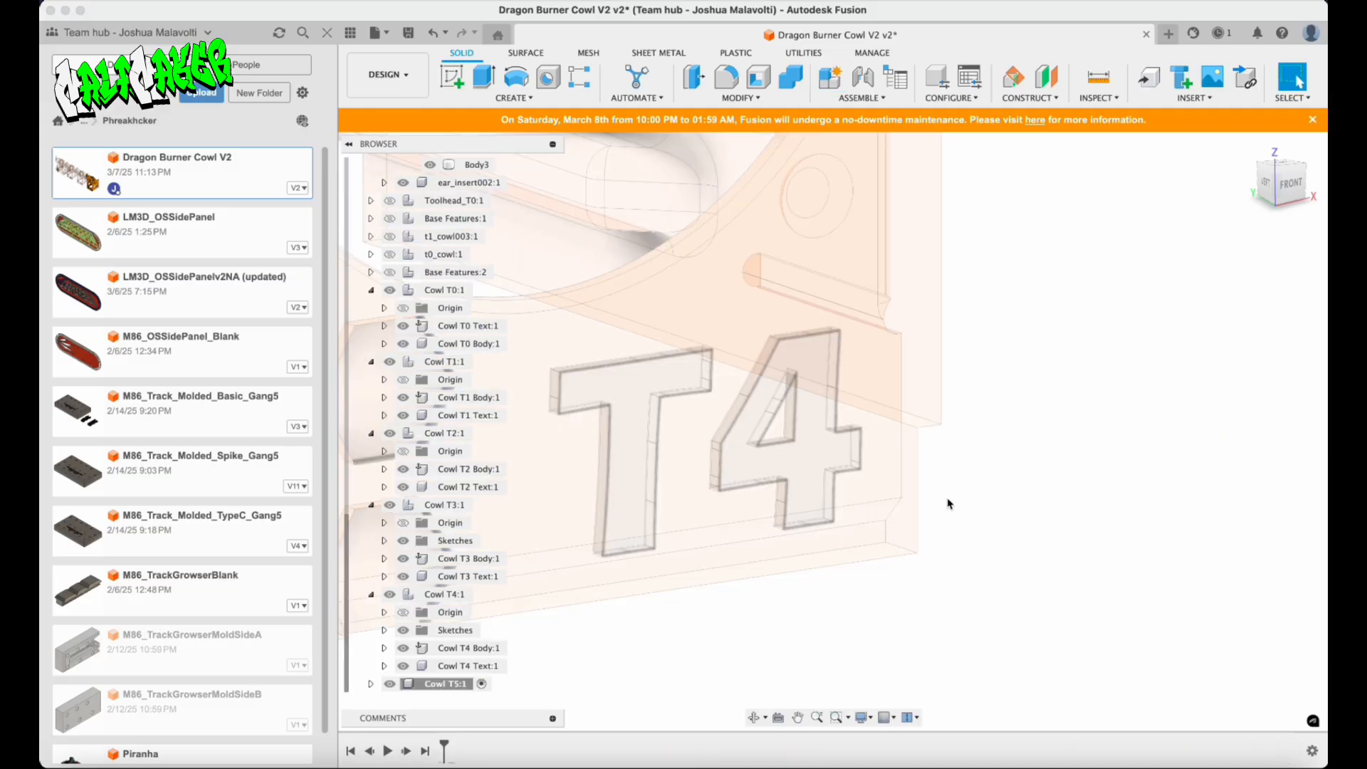
Copy Body1 of t1_cowl into the Cowl T5 component and move the copy 350 mm along X, past the T4 cowl.
scroll(477, 298, "up", 4)
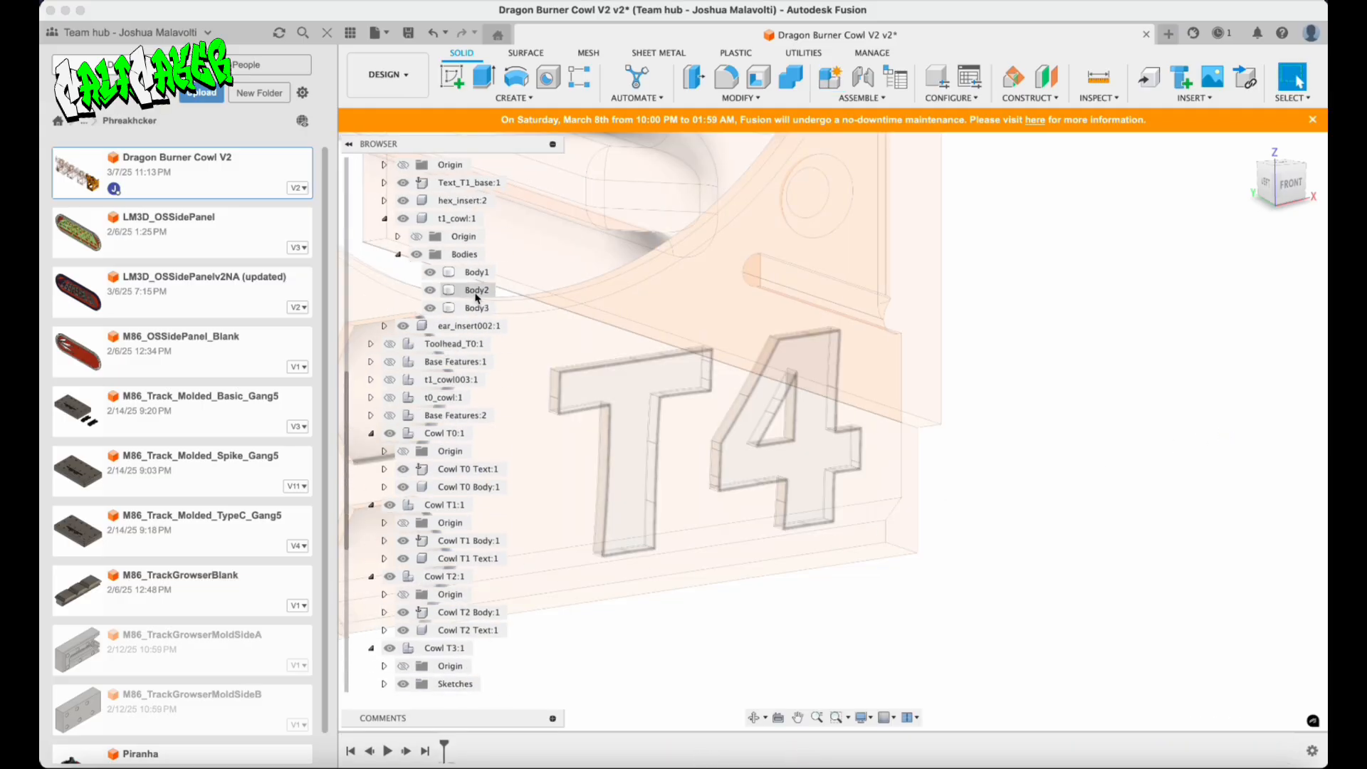
left_click(478, 272)
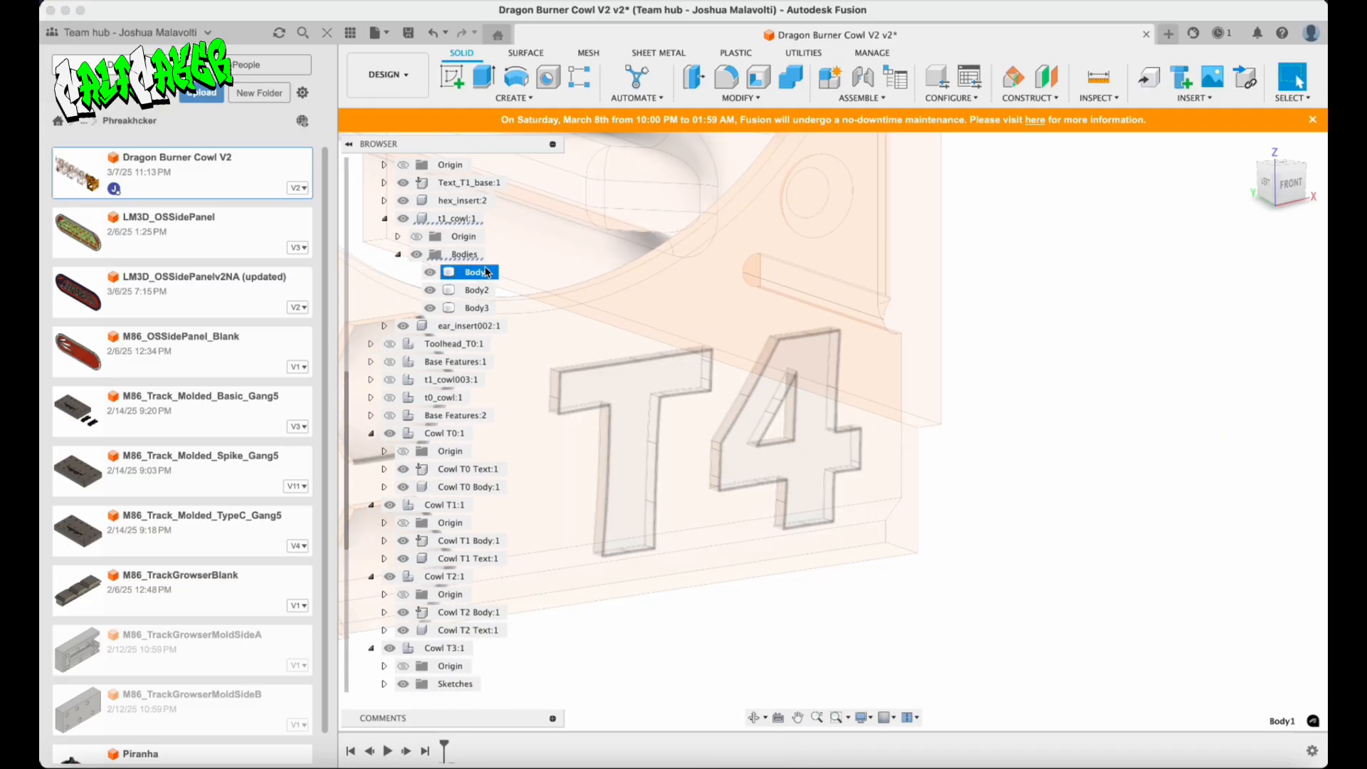
key("m")
scroll(926, 425, "down", 10)
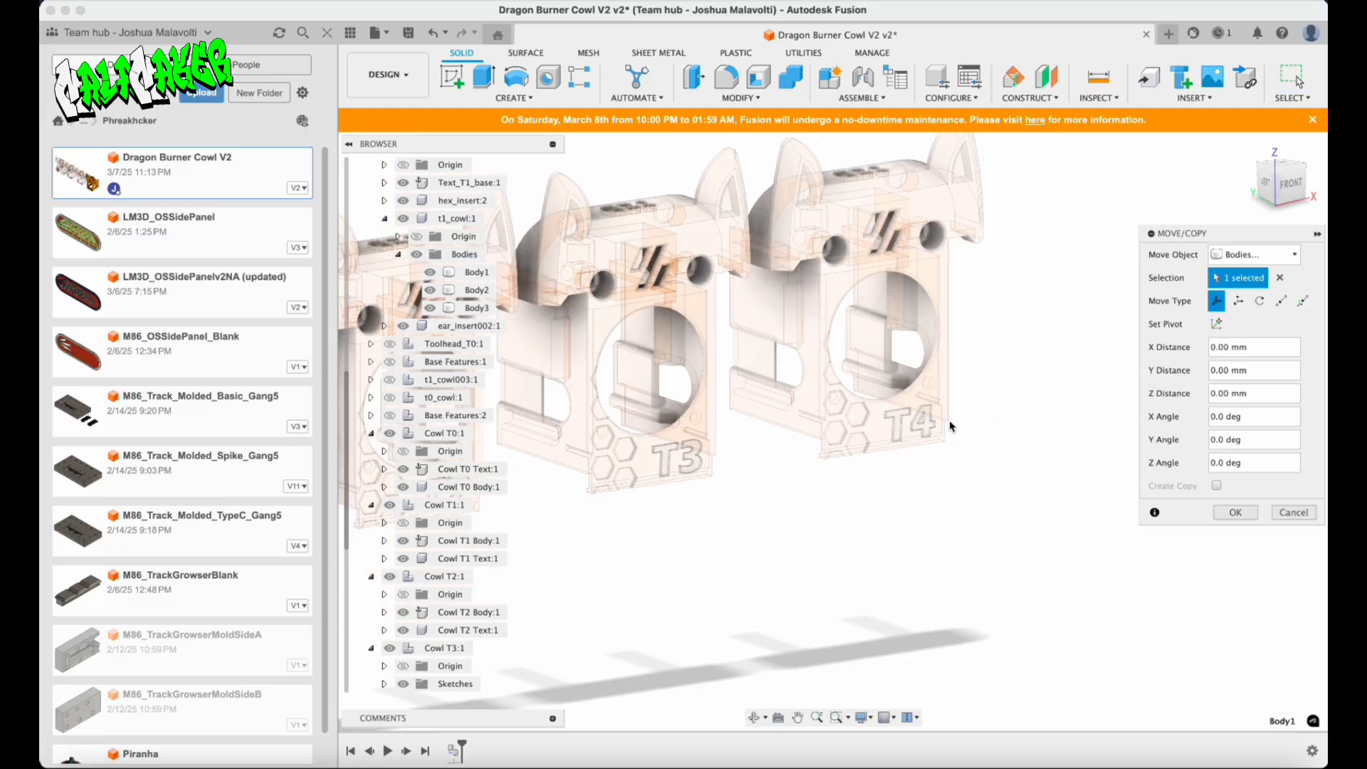
scroll(951, 426, "down", 6)
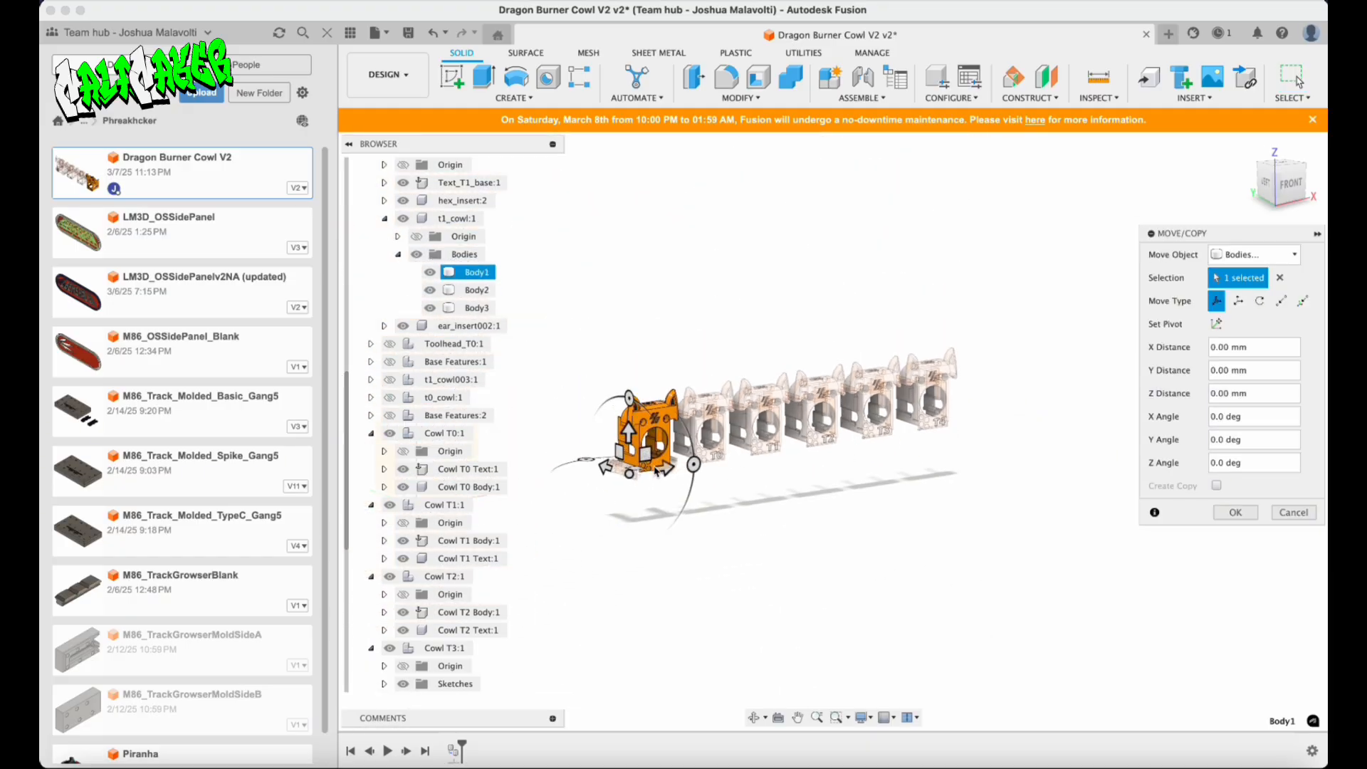
left_click_drag(666, 470, 1005, 441)
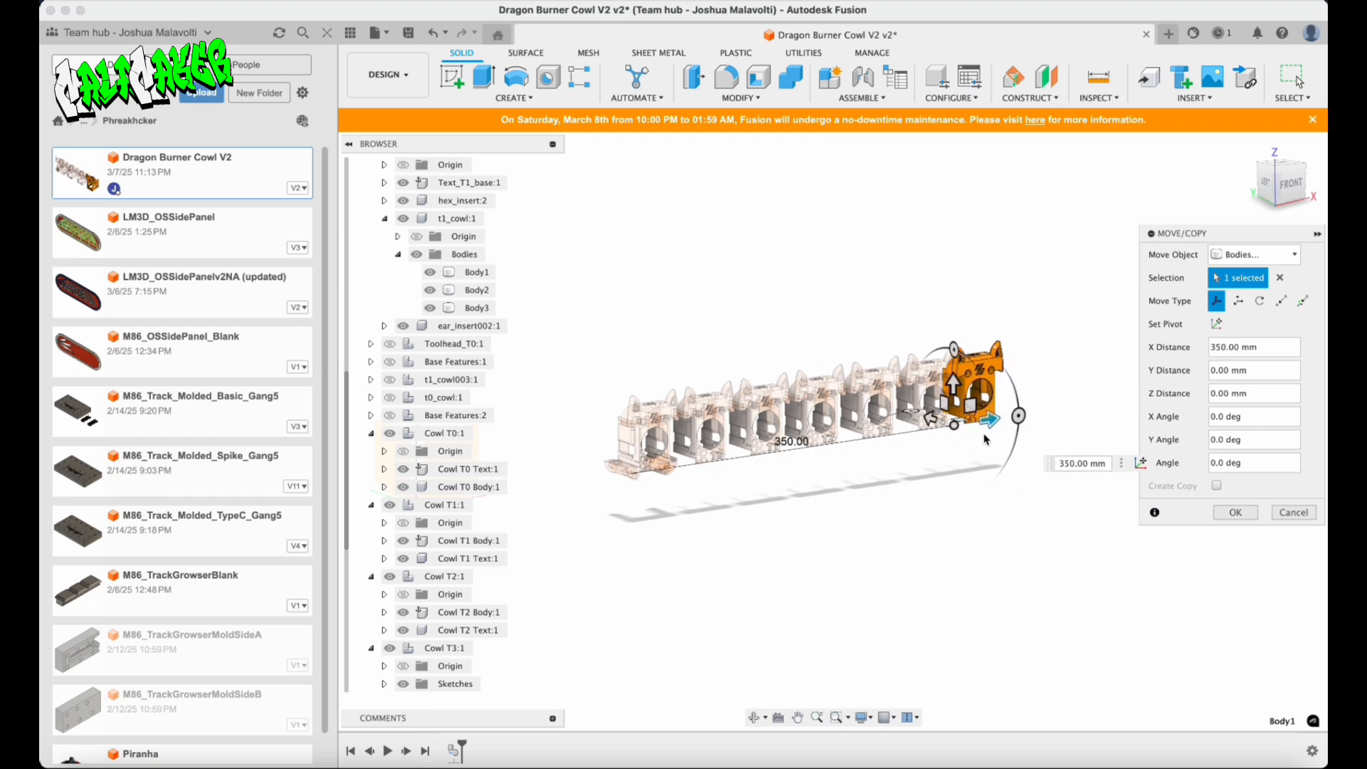
Increase the copied cowl body's X distance to 360 mm to space it from the T4 cowl, and apply the move.
scroll(693, 345, "up", 5)
scroll(692, 345, "down", 3)
scroll(912, 442, "up", 5)
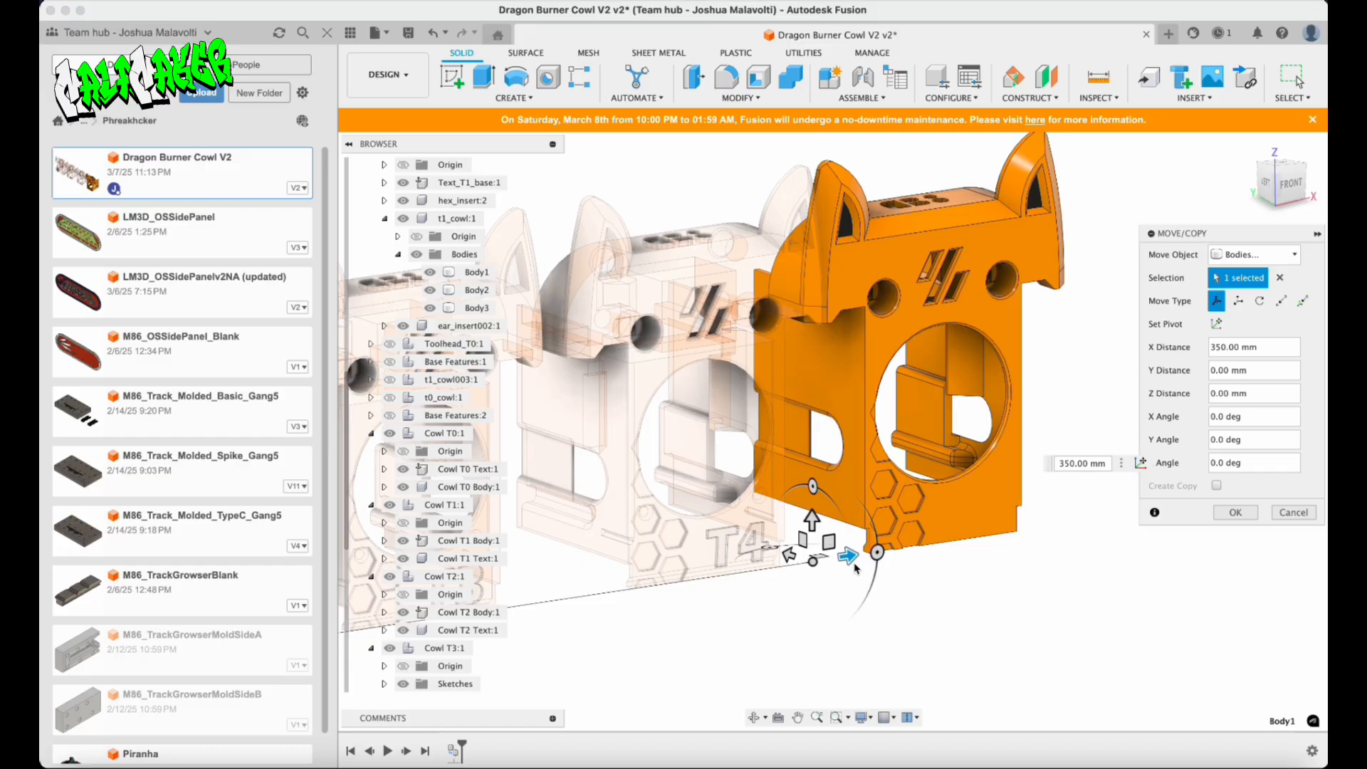
left_click_drag(851, 558, 872, 553)
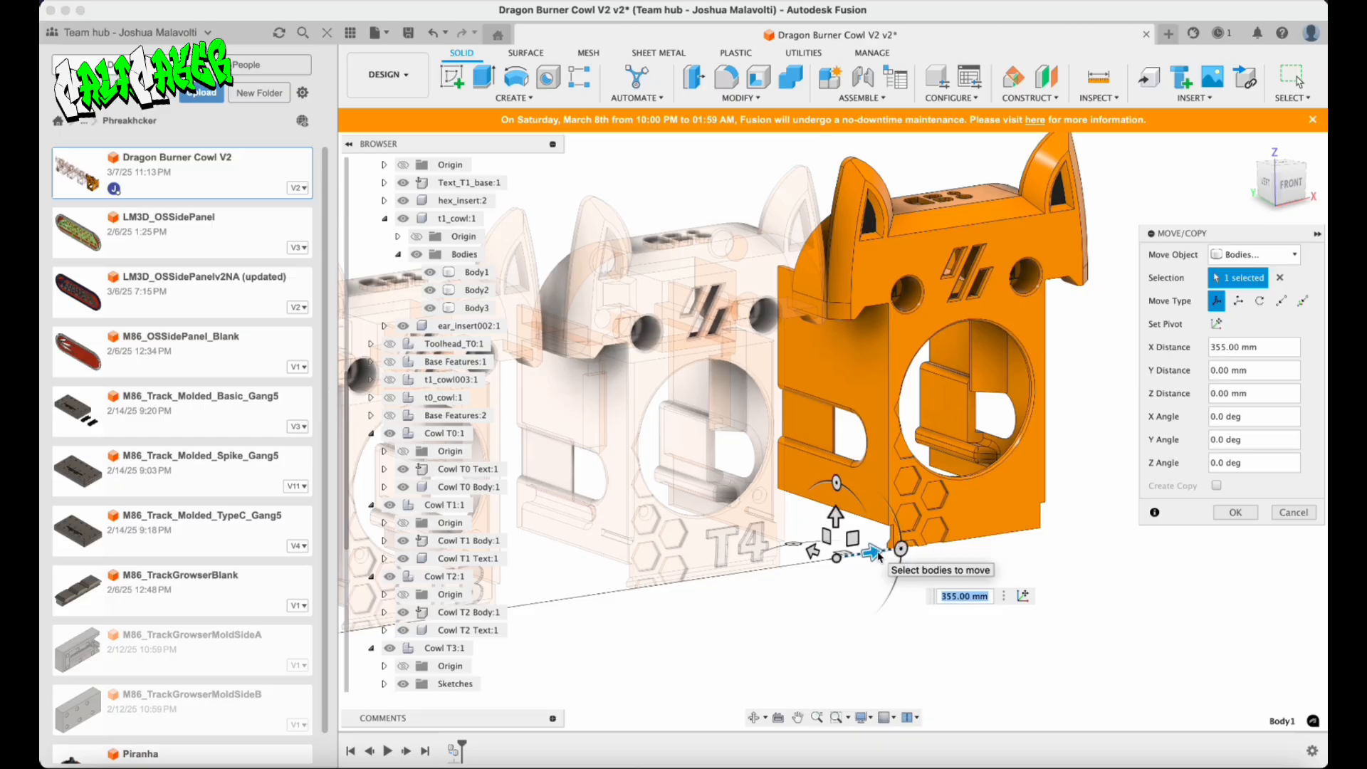
left_click(988, 595)
middle_click_drag(1139, 569, 1088, 568, "shift")
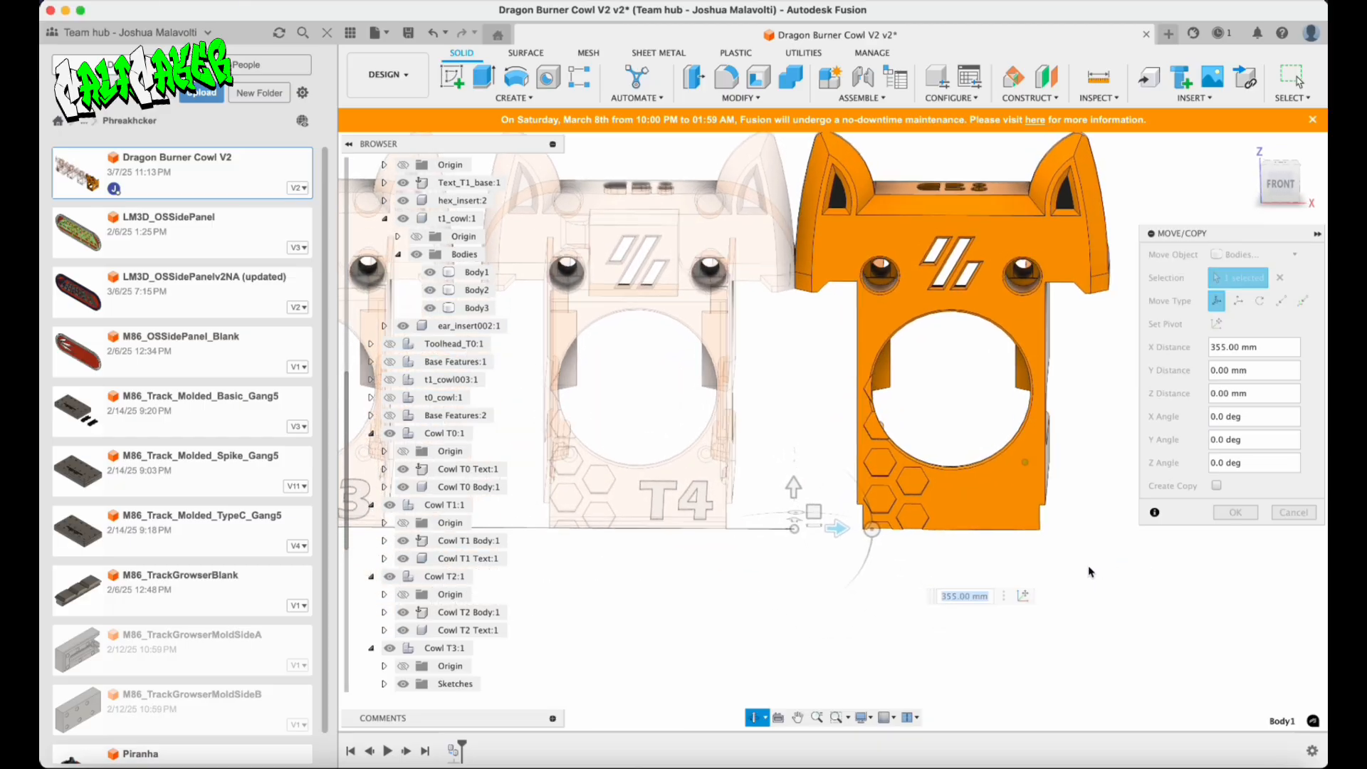
scroll(1078, 558, "down", 5)
scroll(1067, 557, "up", 3)
scroll(934, 546, "up", 3)
scroll(932, 548, "up", 2)
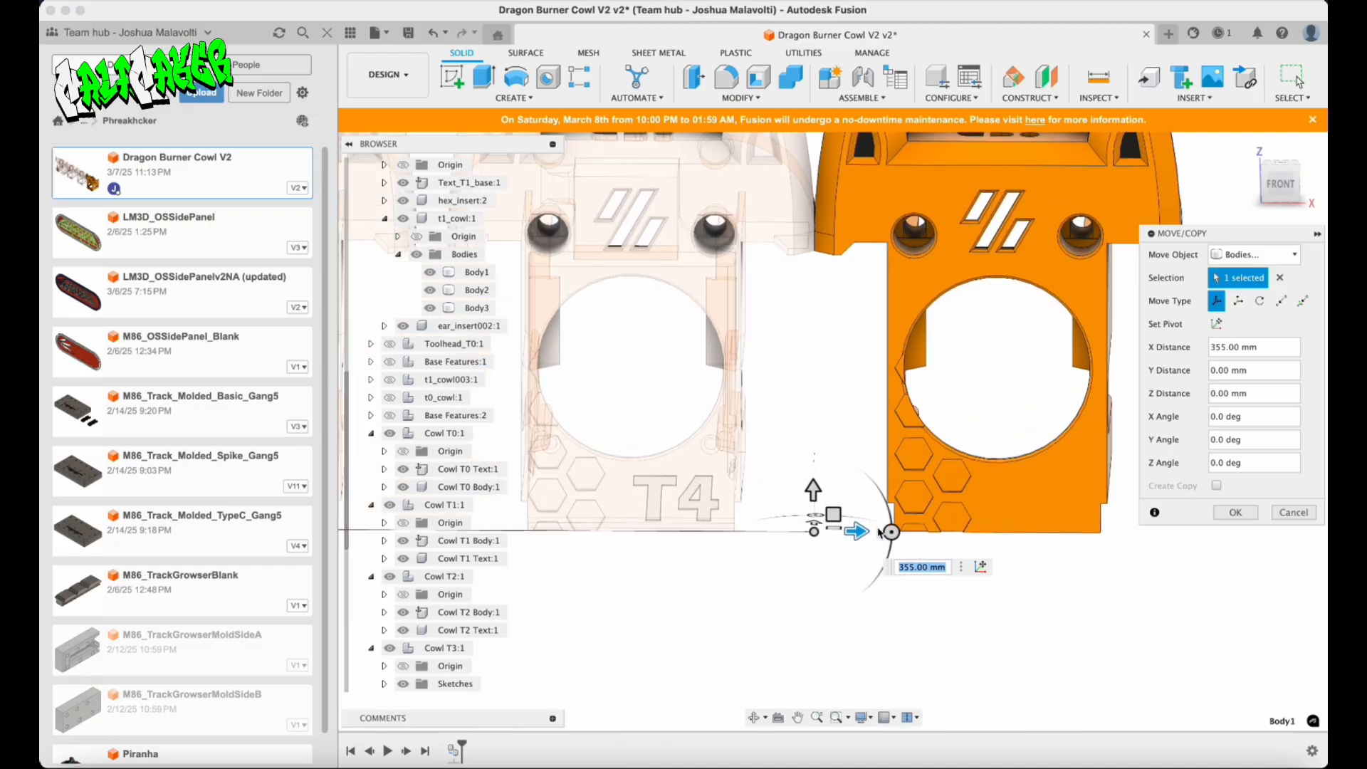
left_click_drag(857, 531, 887, 532)
scroll(867, 543, "down", 3)
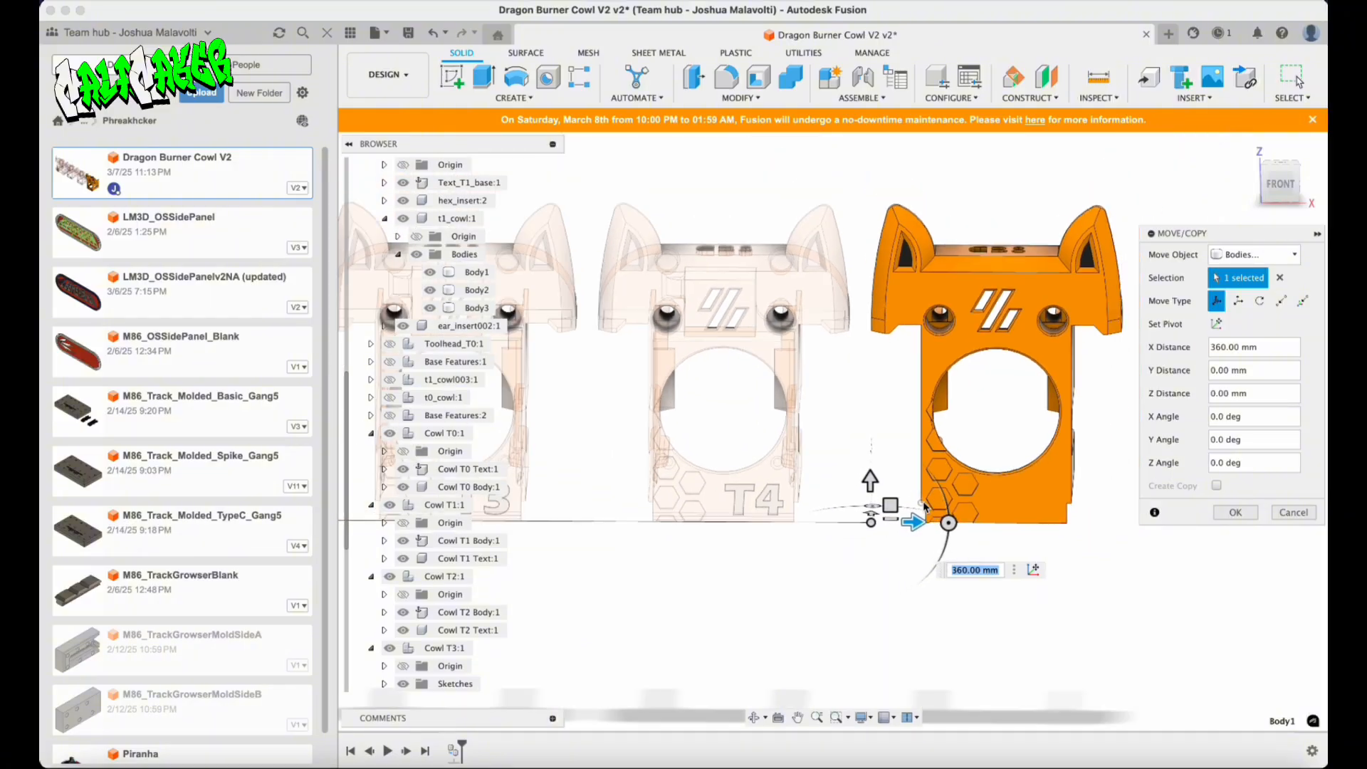
left_click(1230, 512)
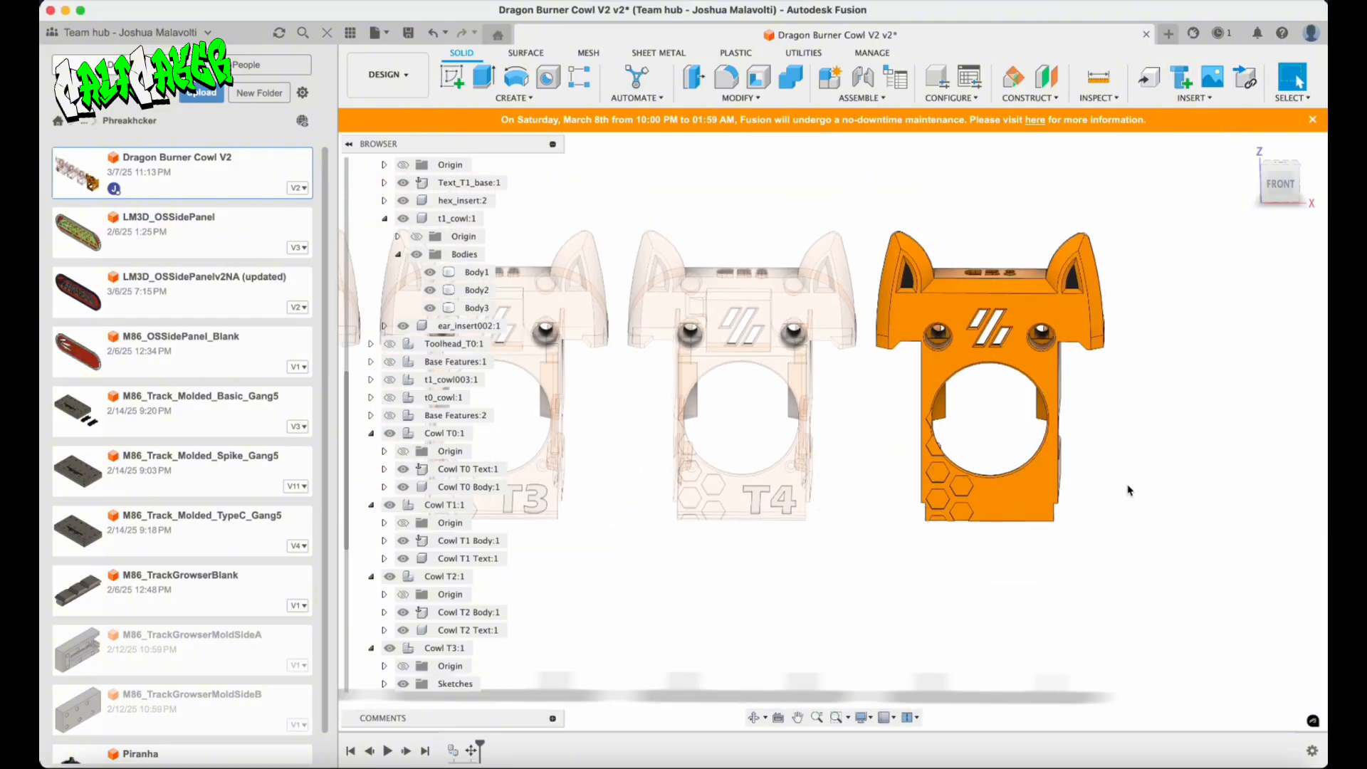
Rename Body1 in the Cowl T5 component to Cowl T5 Body and create a component from it.
scroll(431, 471, "down", 4)
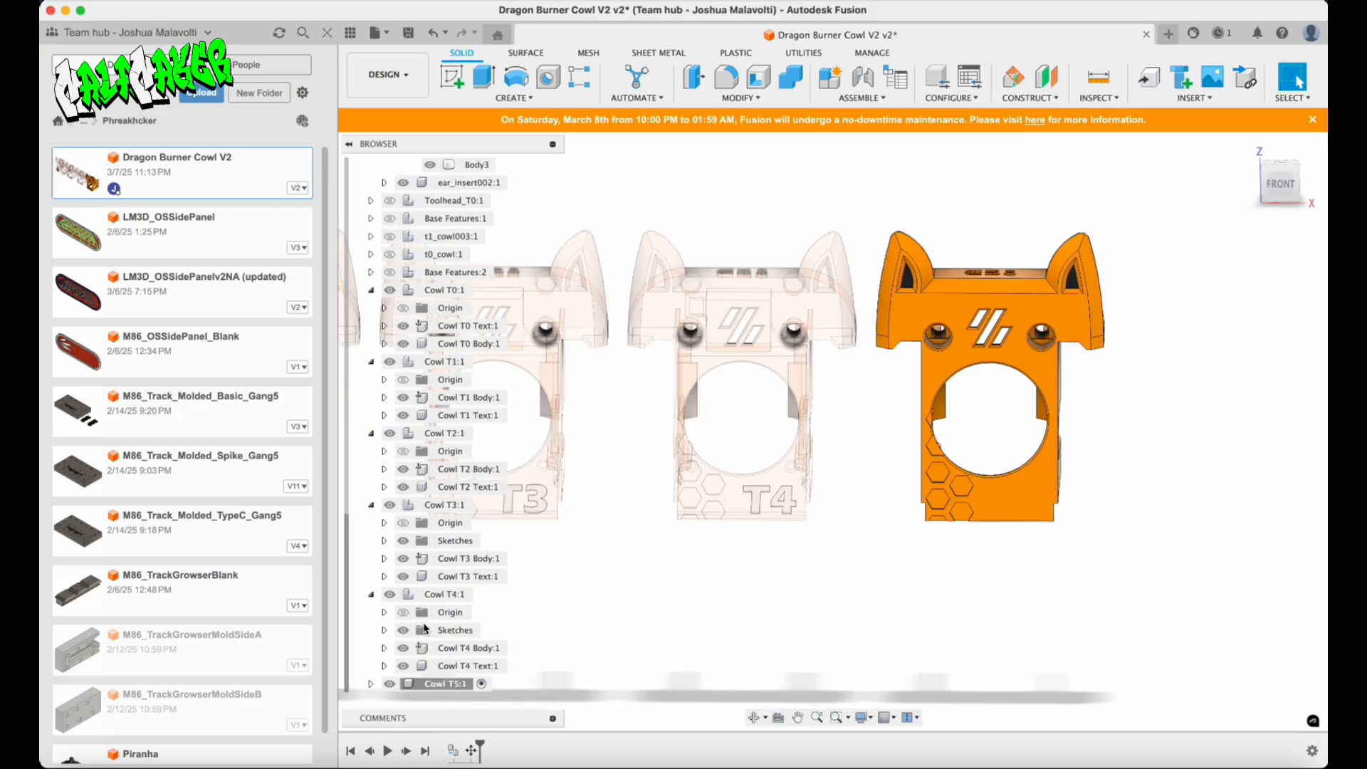
left_click(369, 684)
scroll(370, 687, "down", 2)
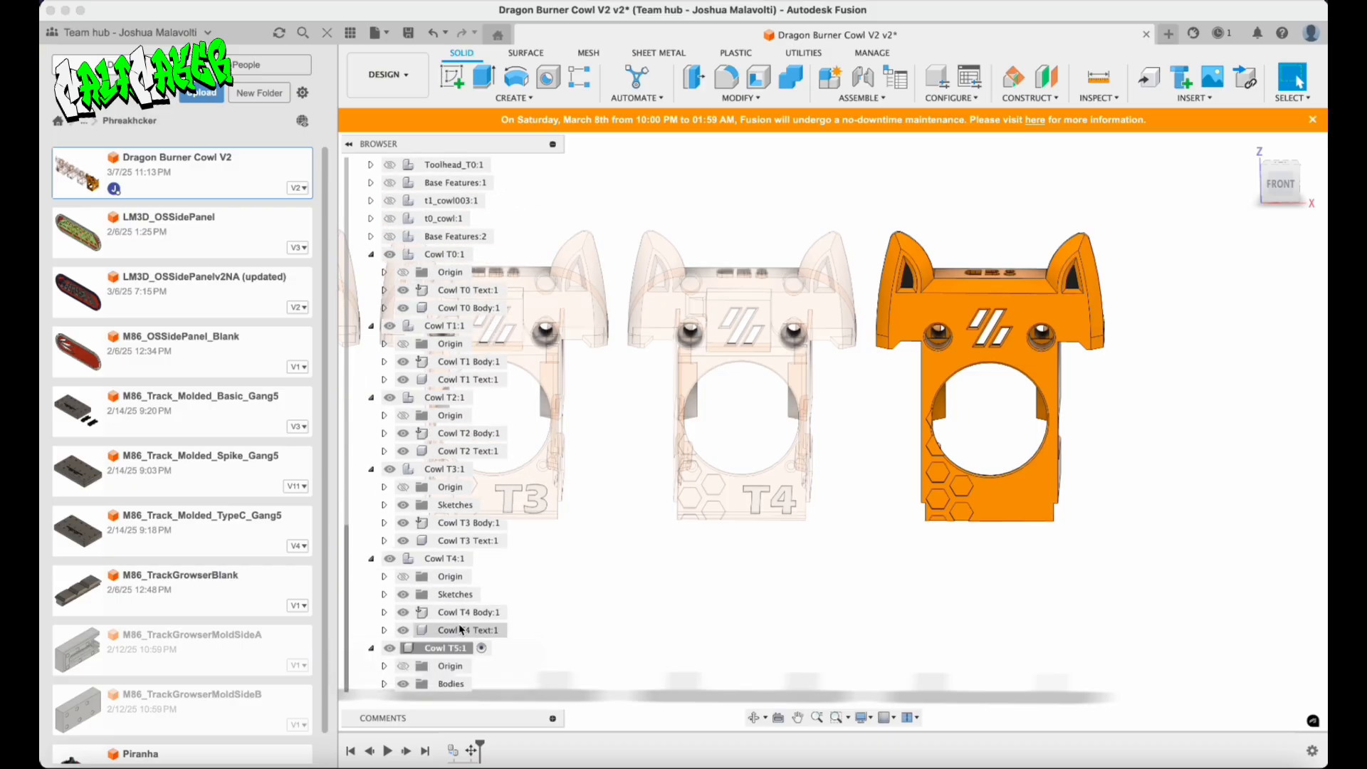
left_click(384, 683)
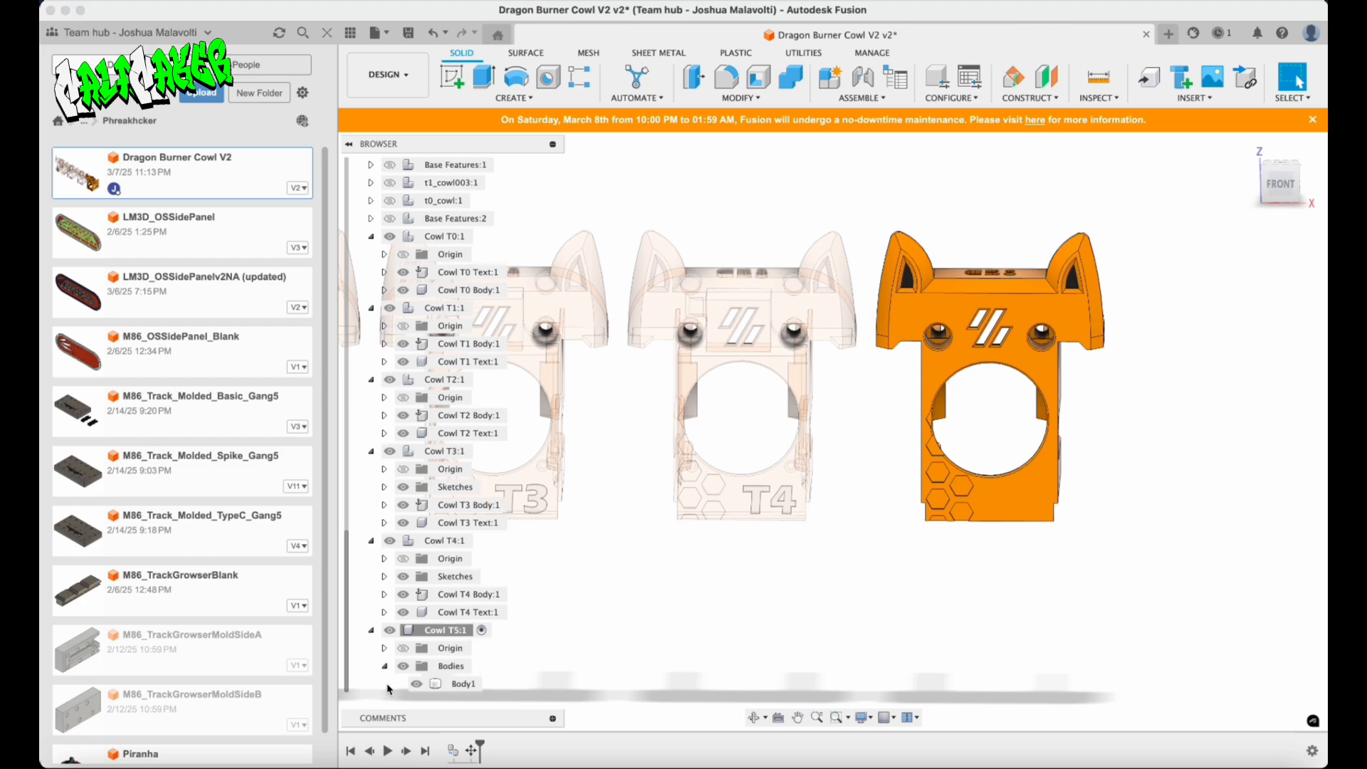
left_click(473, 597)
double_click(473, 597)
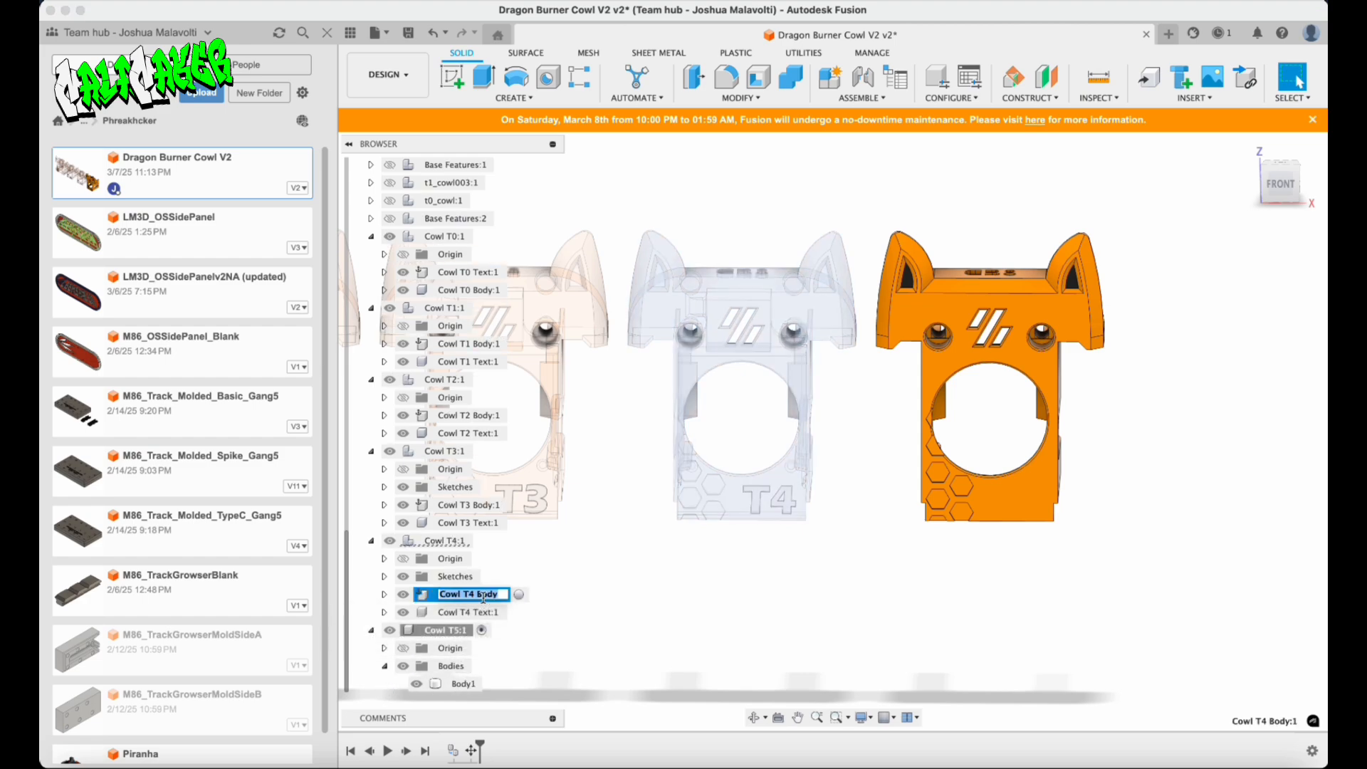
left_click(463, 684)
double_click(462, 685)
key("super+v")
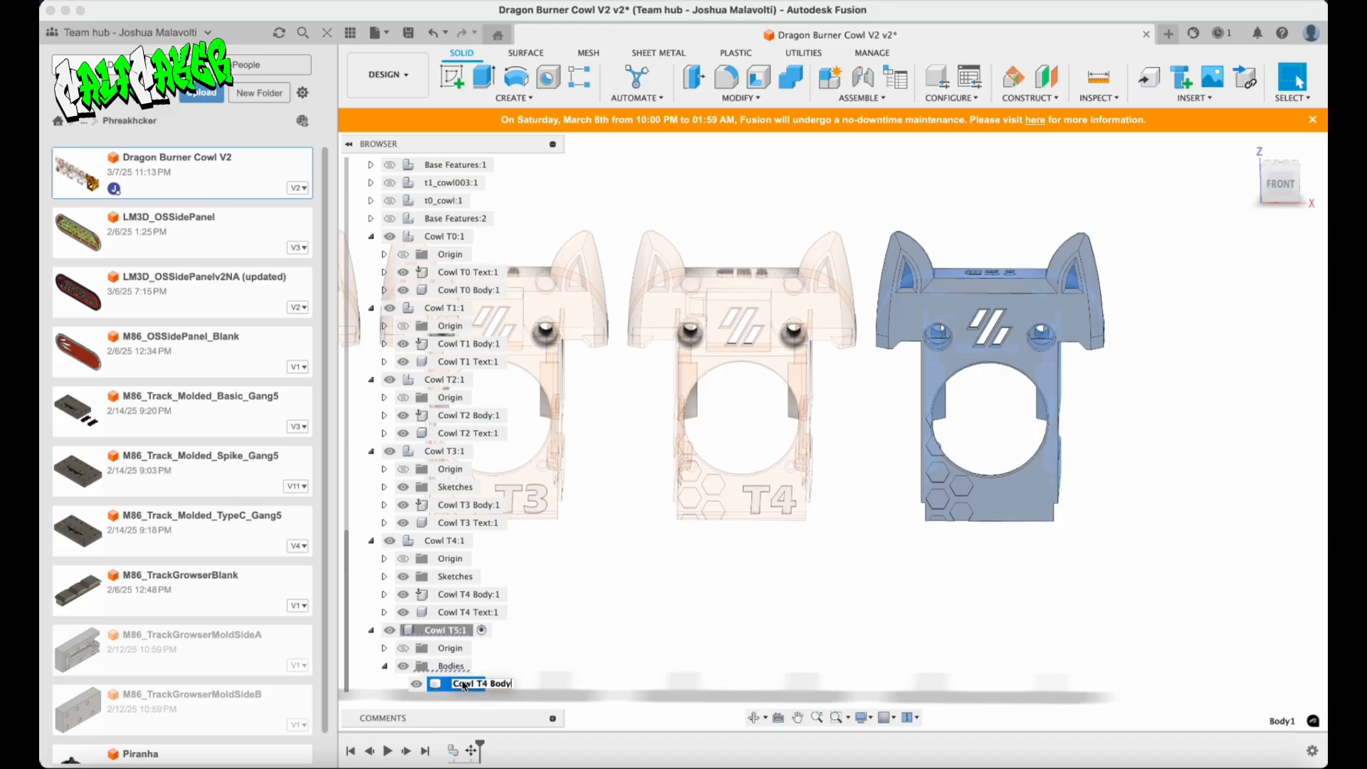
left_click_drag(483, 684, 488, 684)
type("5")
key("Return")
right_click(466, 683)
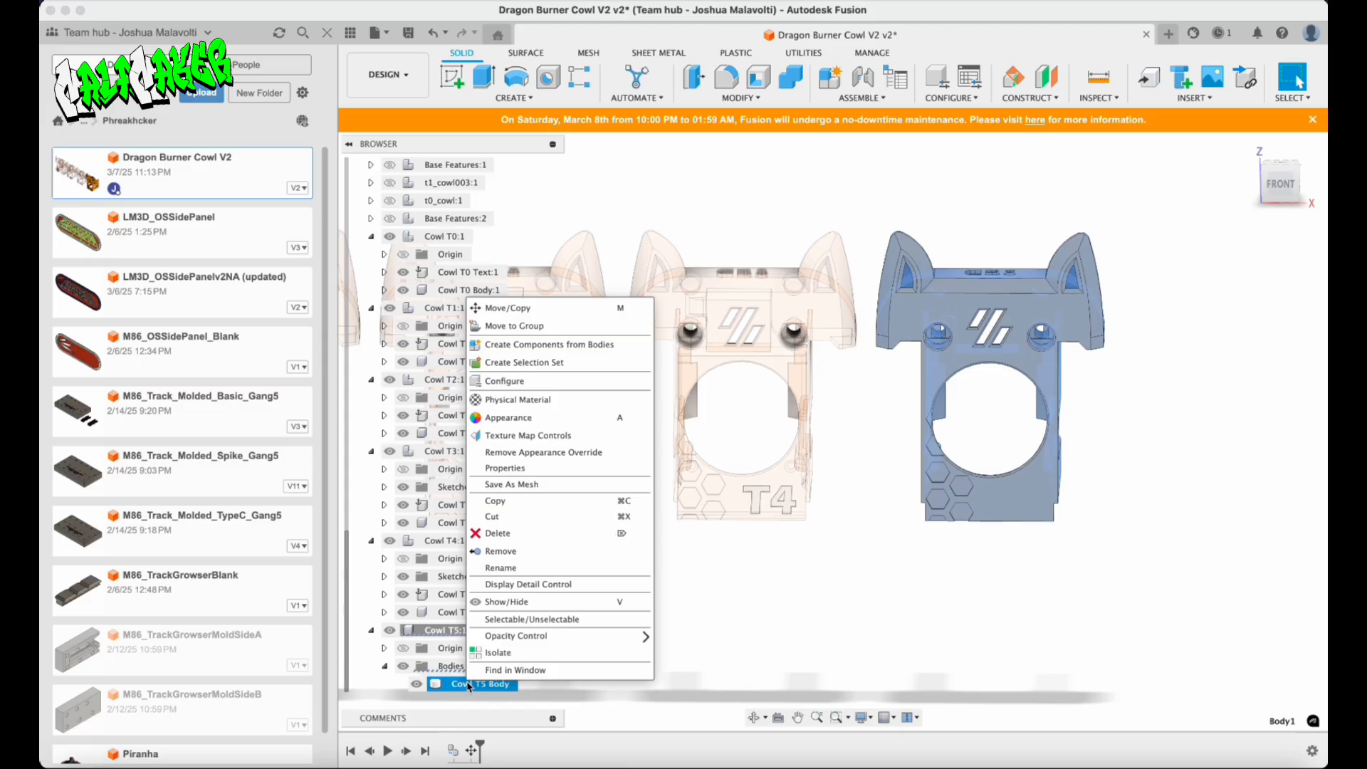
left_click(554, 346)
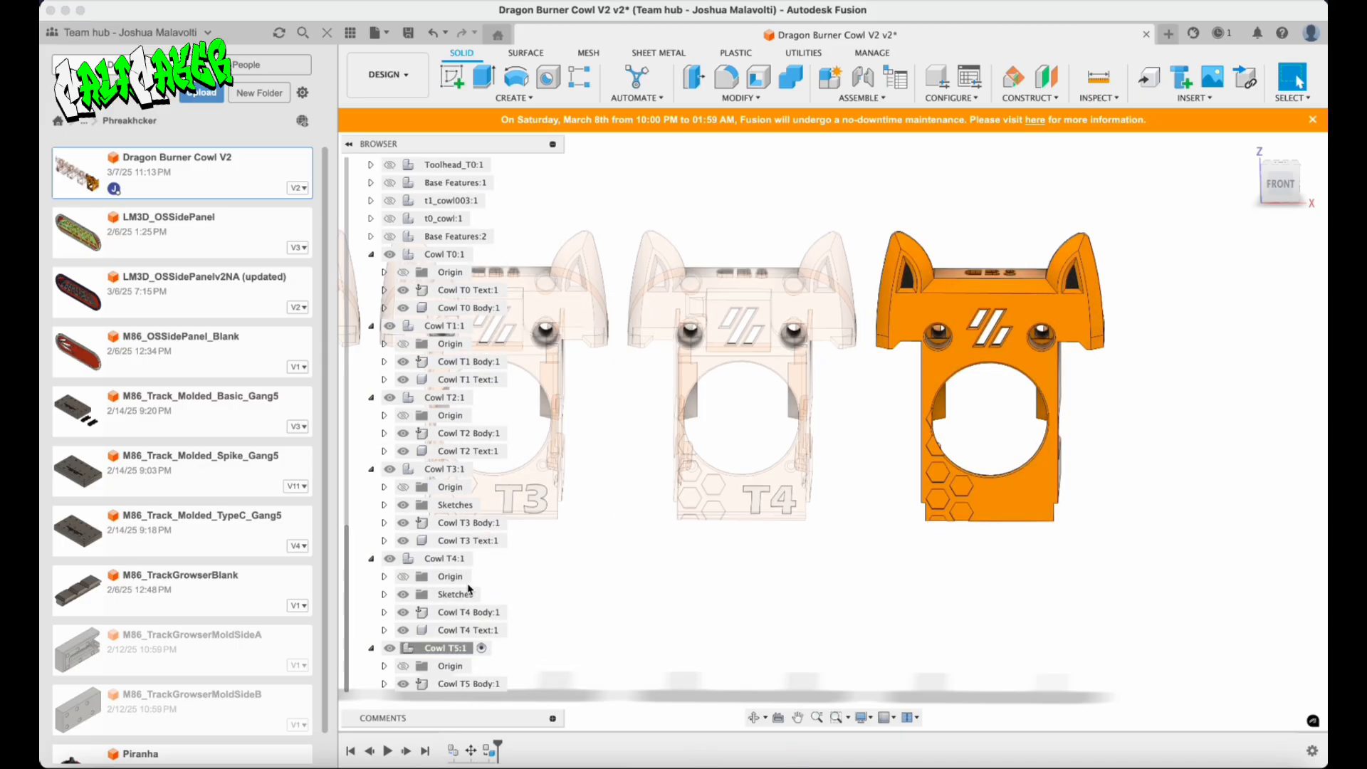
Activate the top-level assembly and roll the timeline marker forward past Sketch7 to restore the sketch.
scroll(483, 212, "up", 10)
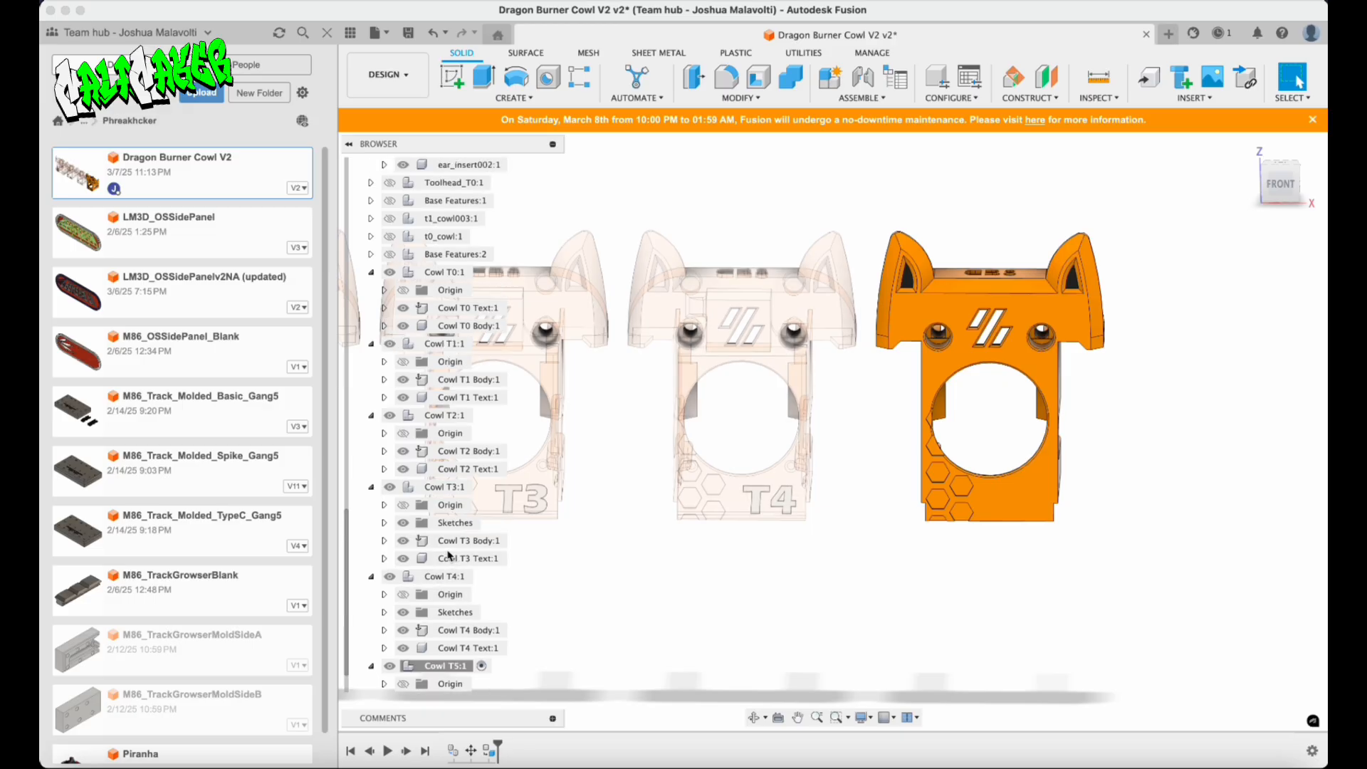
scroll(483, 212, "up", 2)
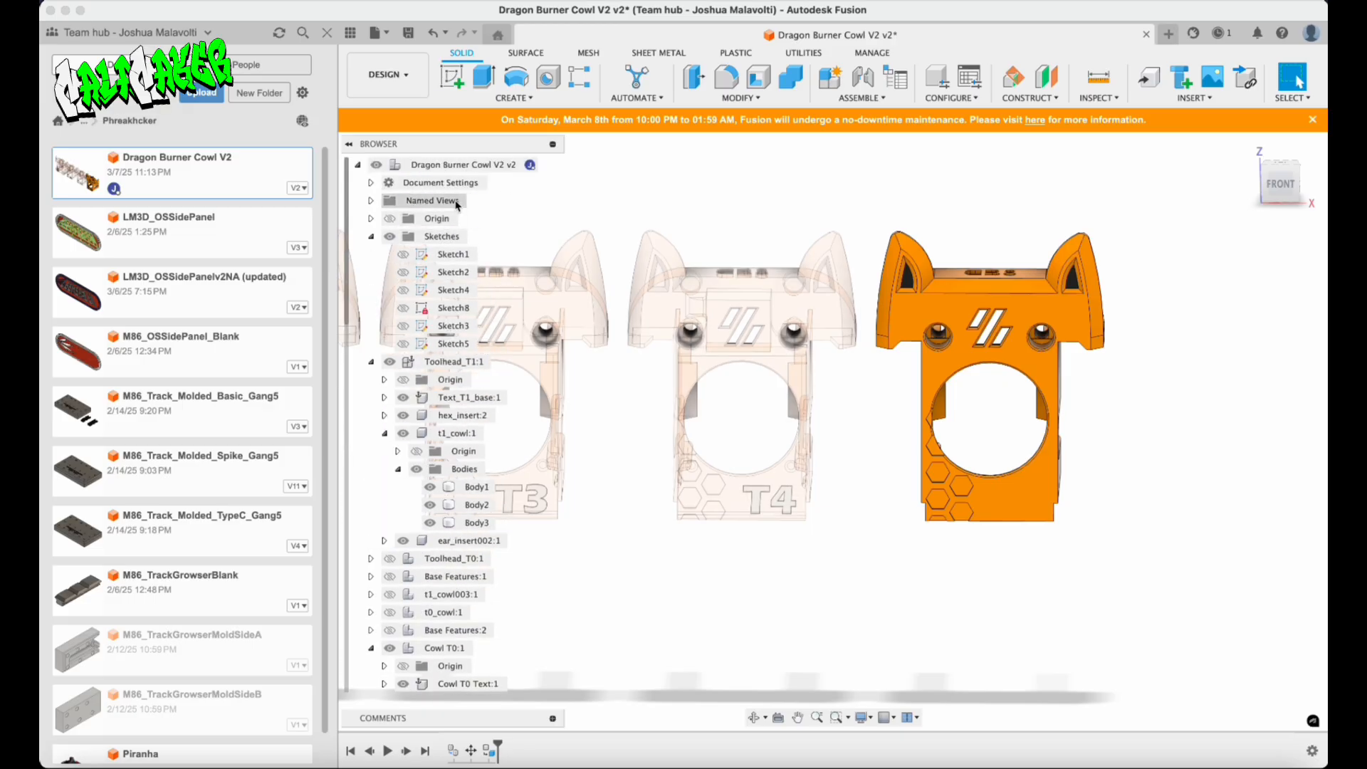
left_click(546, 165)
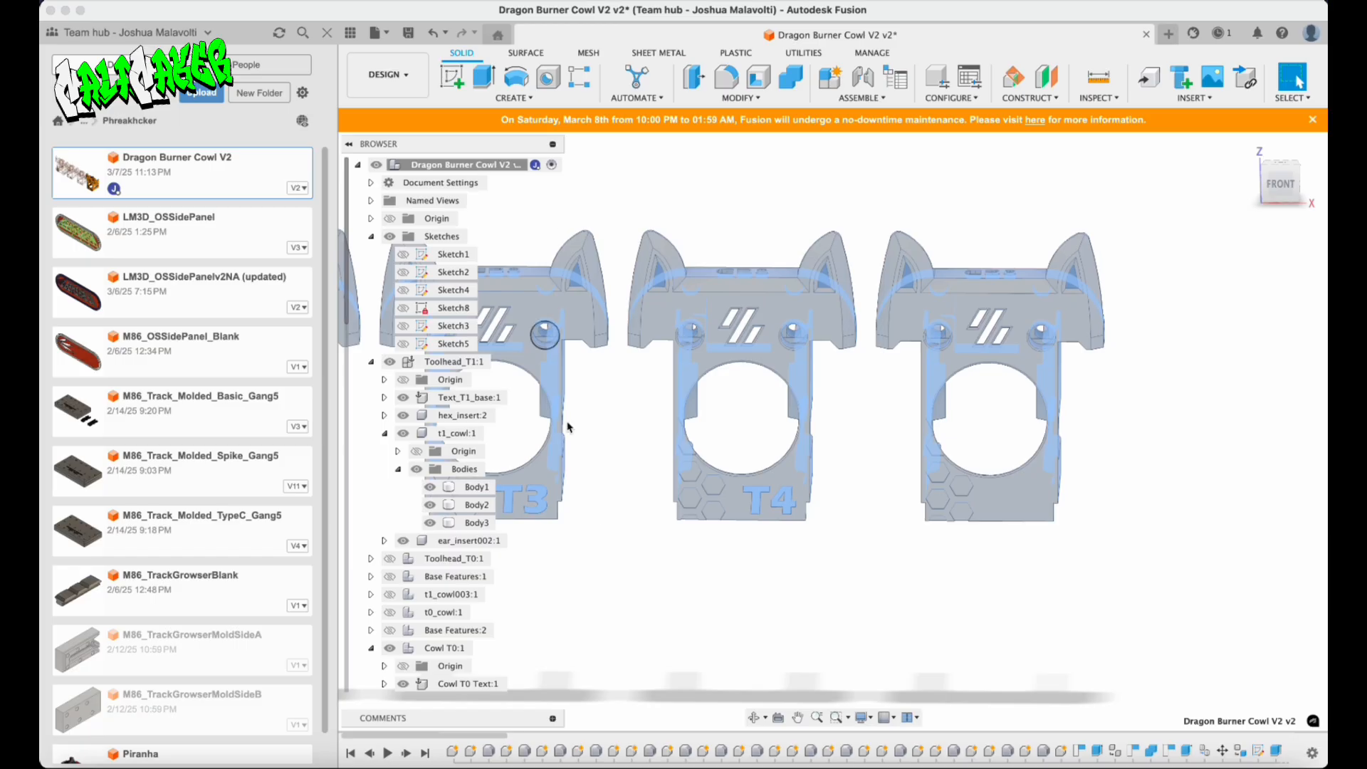
scroll(826, 756, "right", 20)
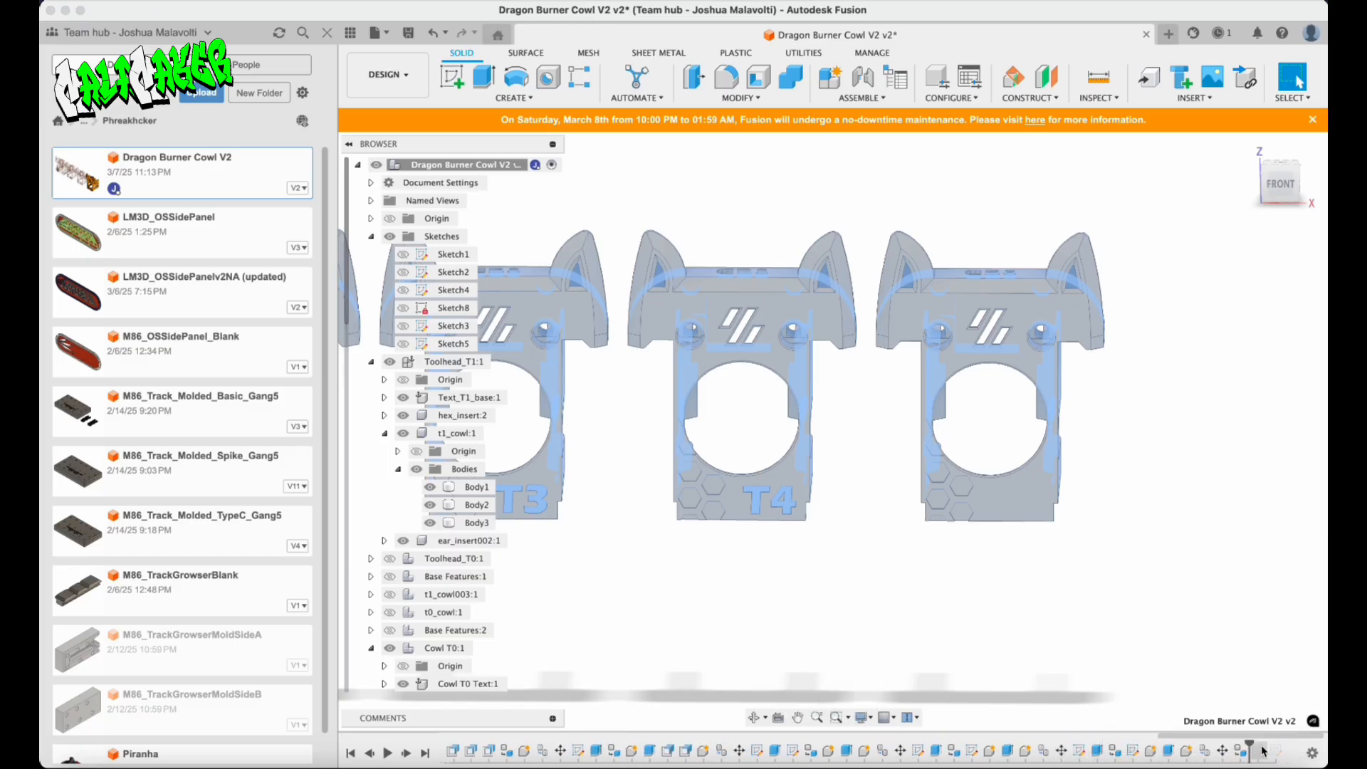
left_click_drag(1249, 744, 1264, 746)
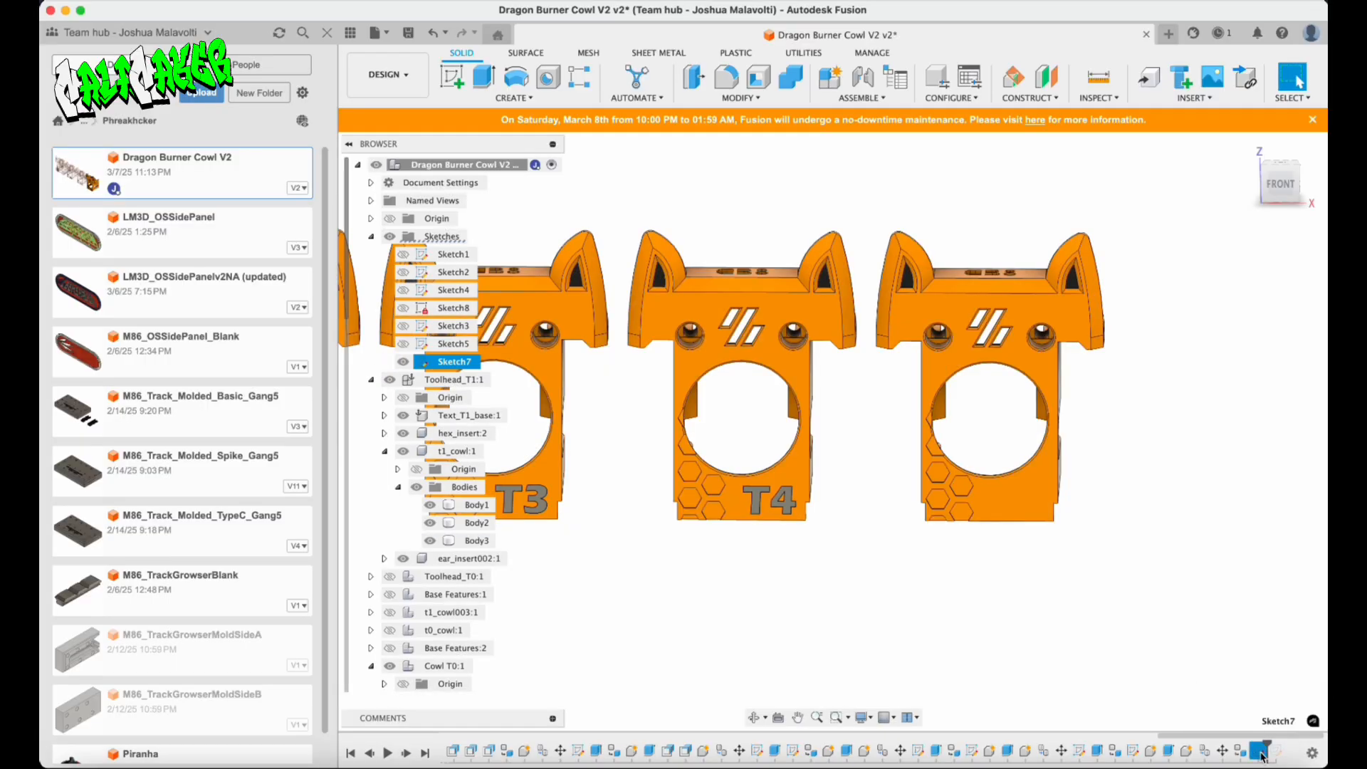
Redefine the sketch plane of Sketch7 to the front face of the new T5 cowl body.
right_click(1259, 753)
left_click(1276, 600)
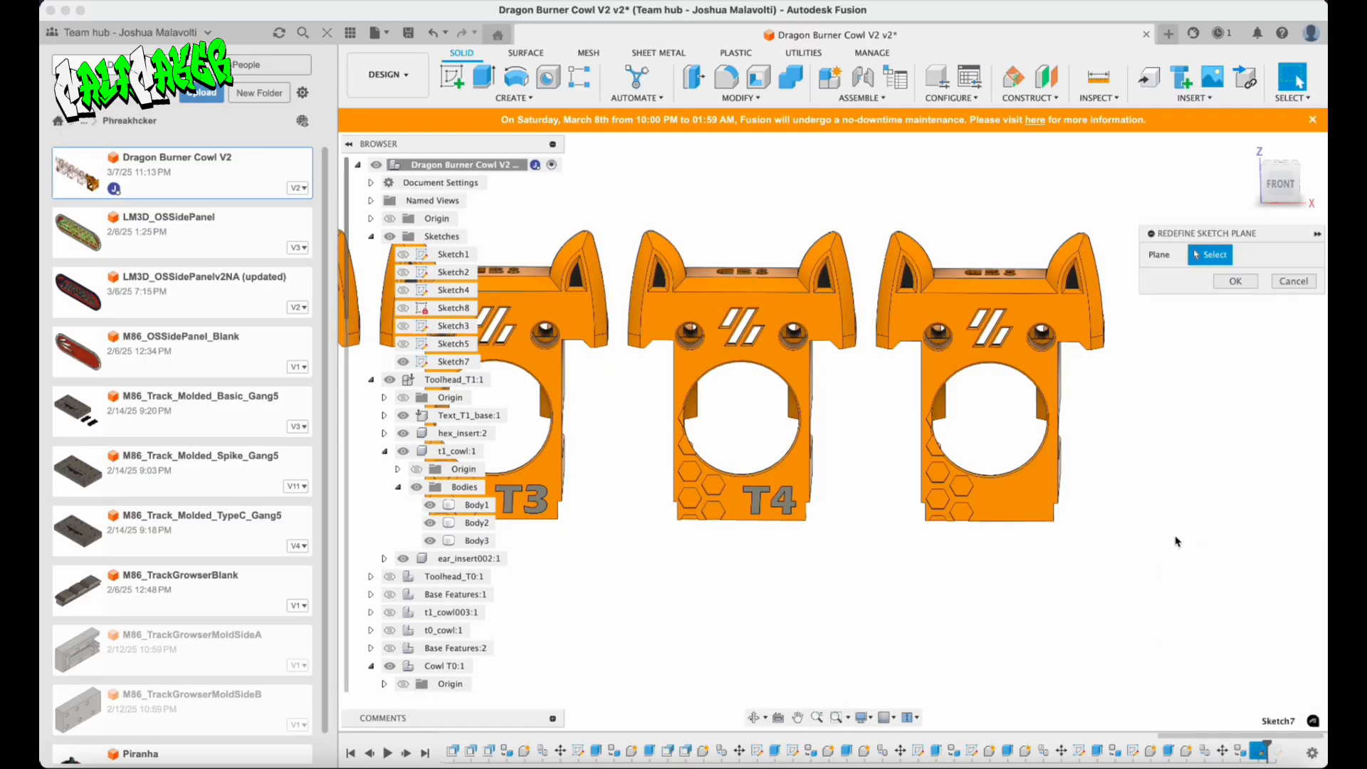
left_click(1021, 492)
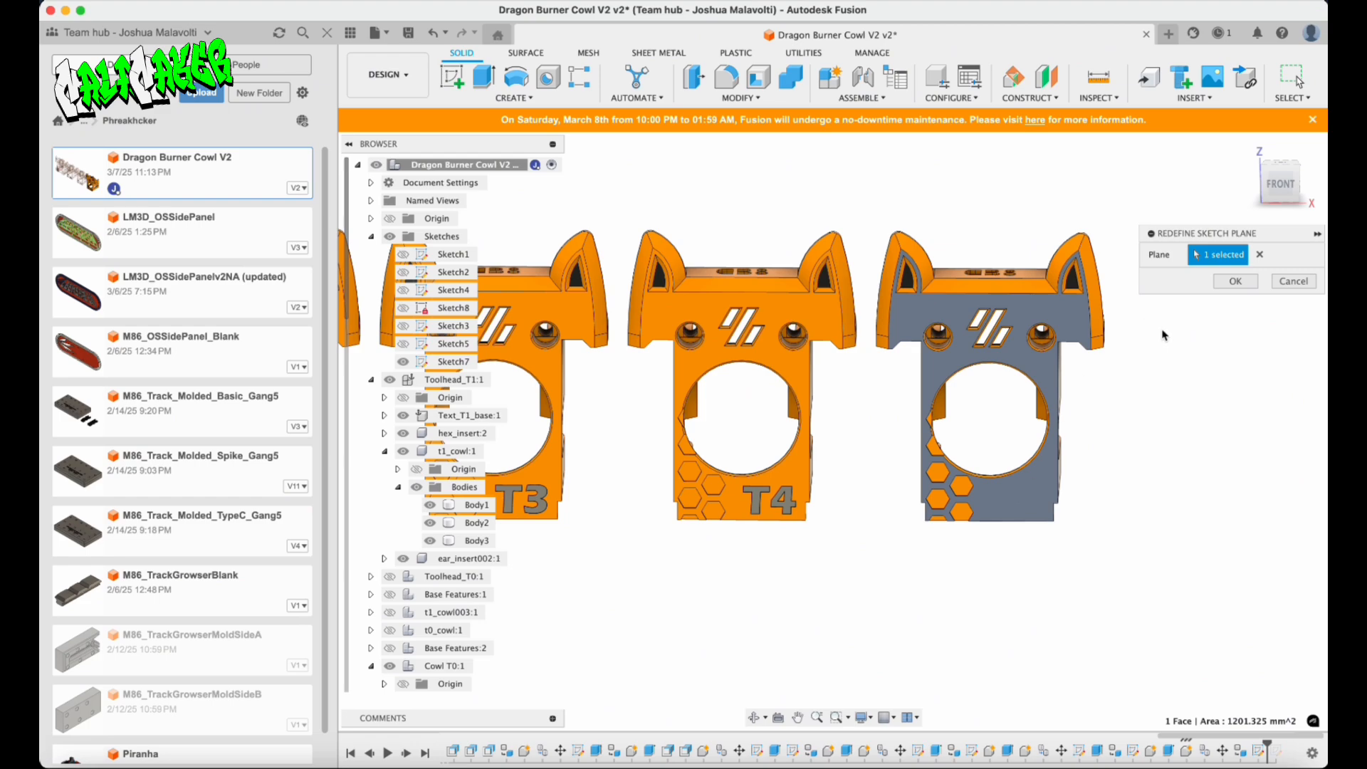
left_click(1225, 282)
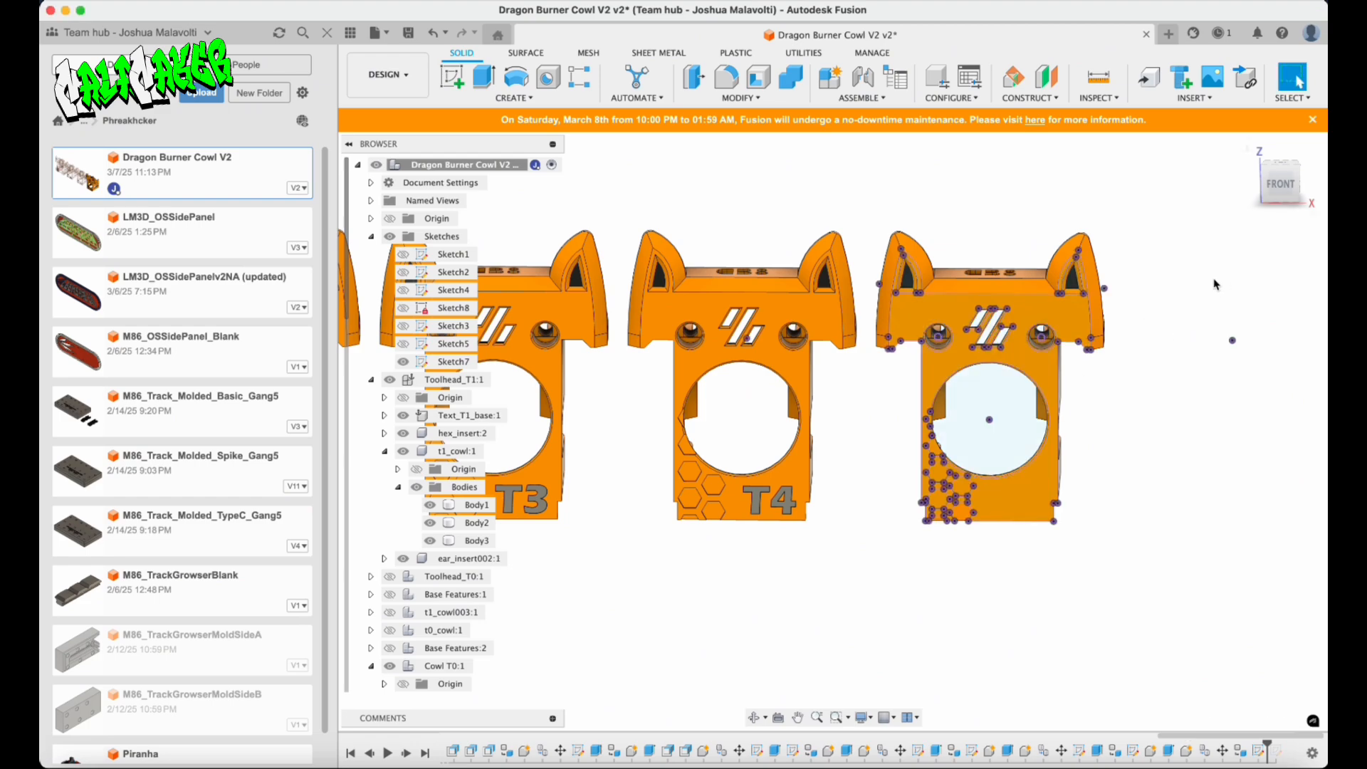
Edit Sketch7 and make the T5 text frame's corner coincident with the lower-right corner of the T5 cowl's front face.
right_click(439, 364)
left_click(476, 433)
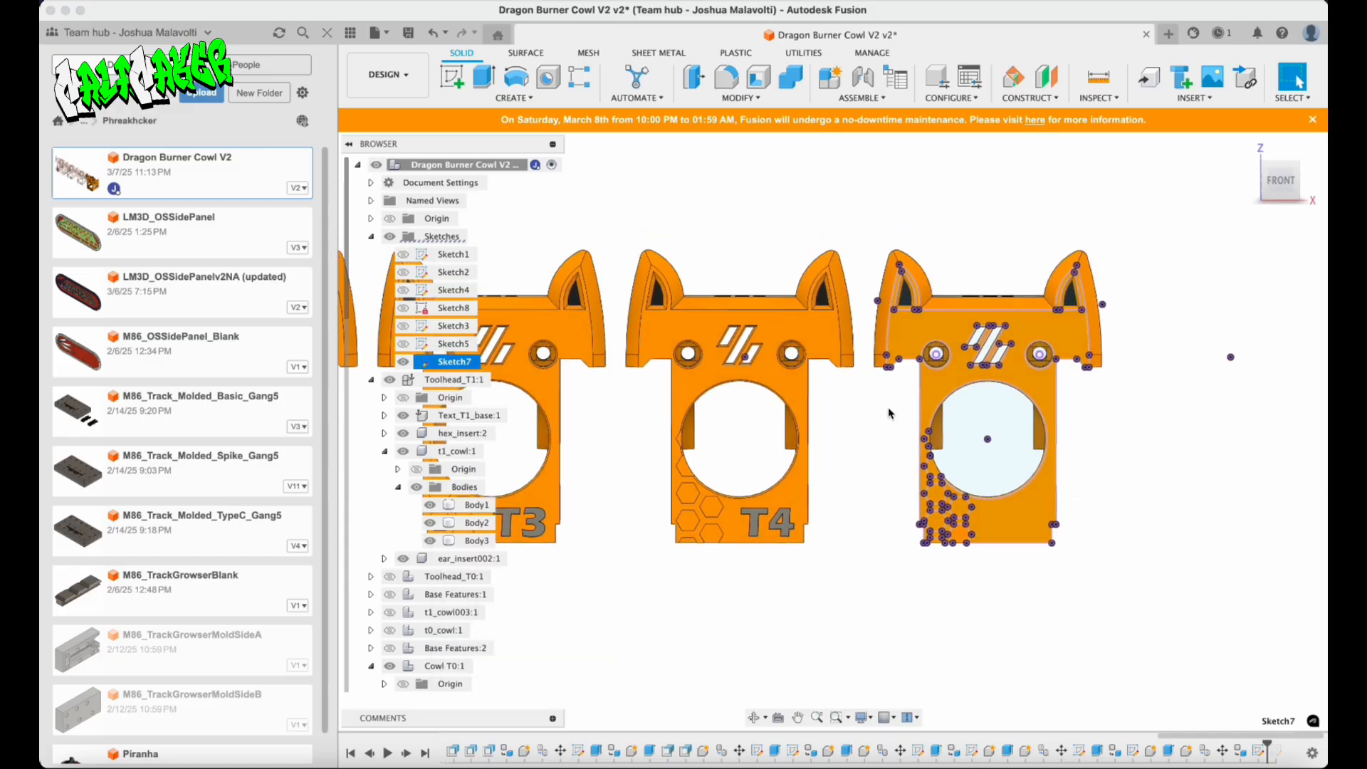
scroll(786, 320, "down", 10)
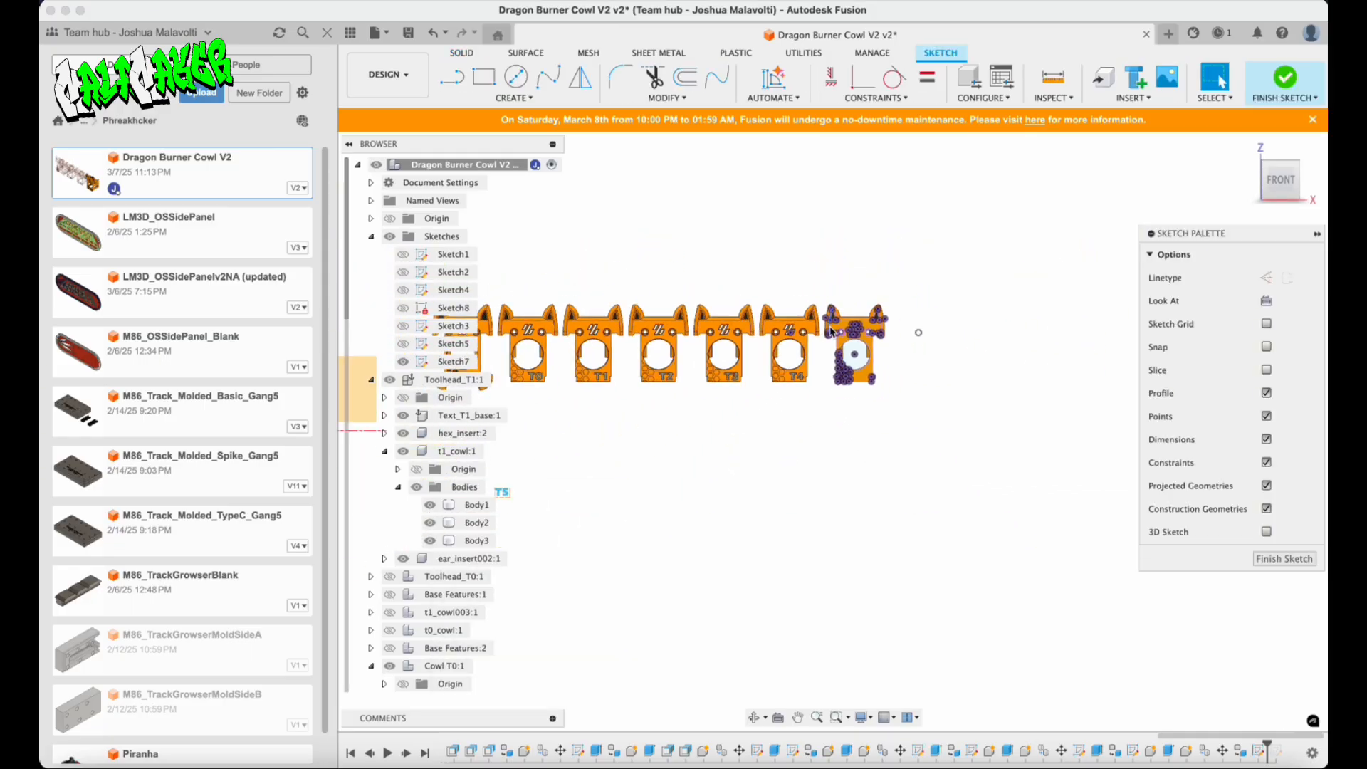
scroll(607, 435, "up", 3)
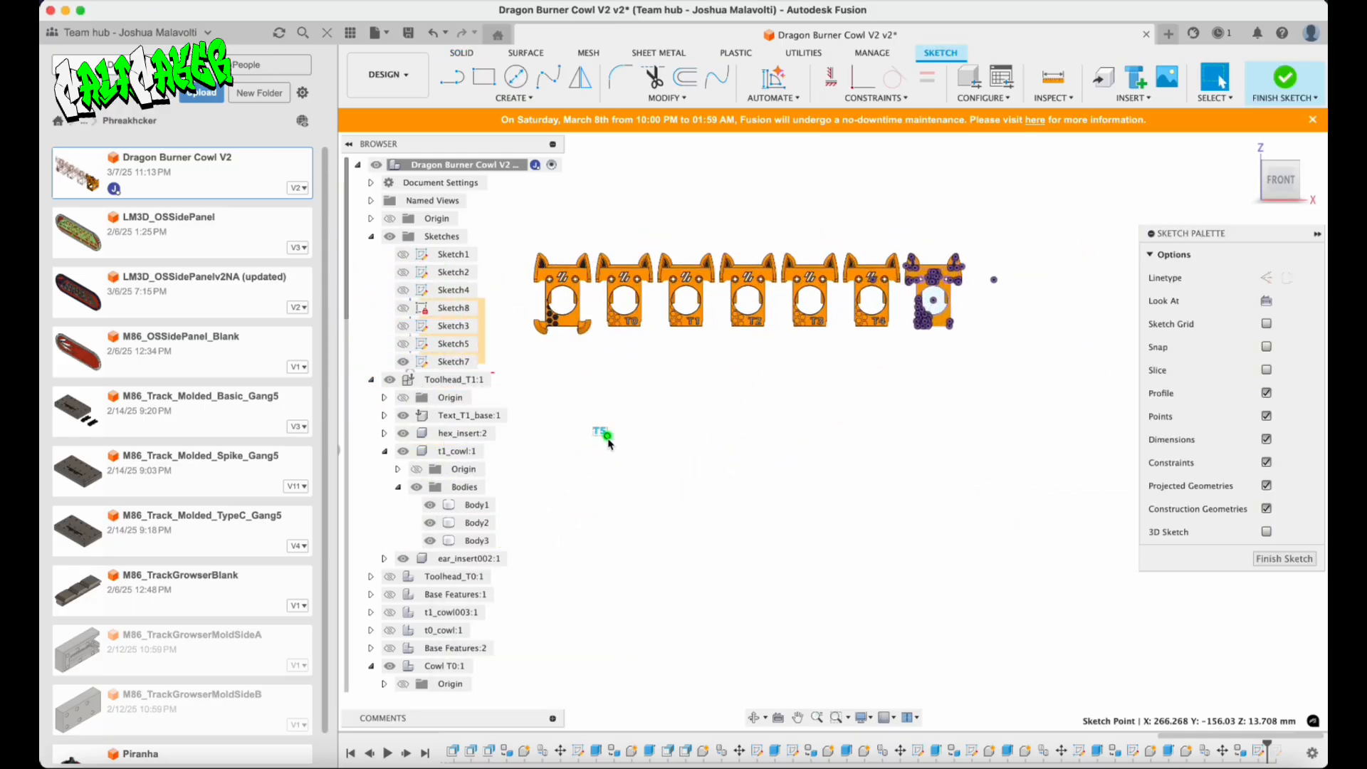
scroll(926, 332, "up", 5)
scroll(902, 339, "up", 5)
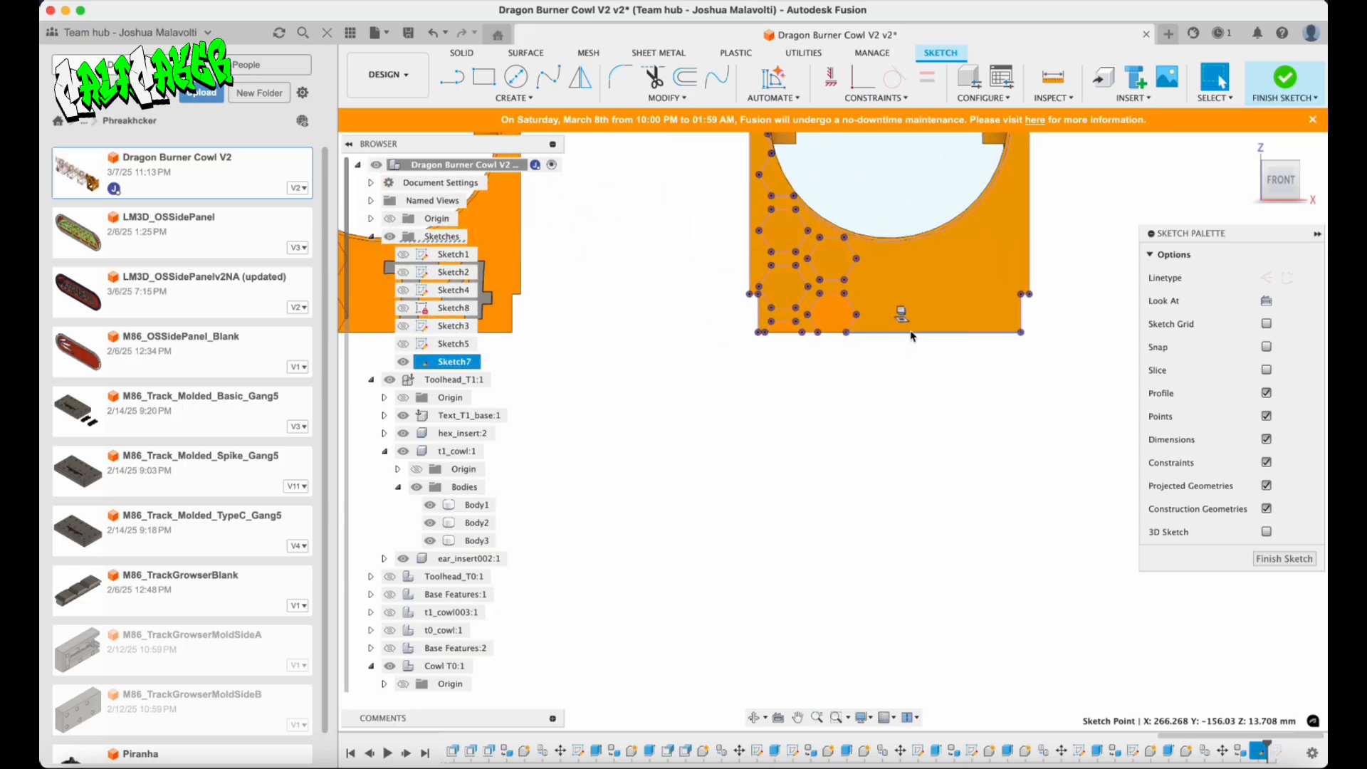
left_click(1021, 335, "shift")
right_click(1022, 340)
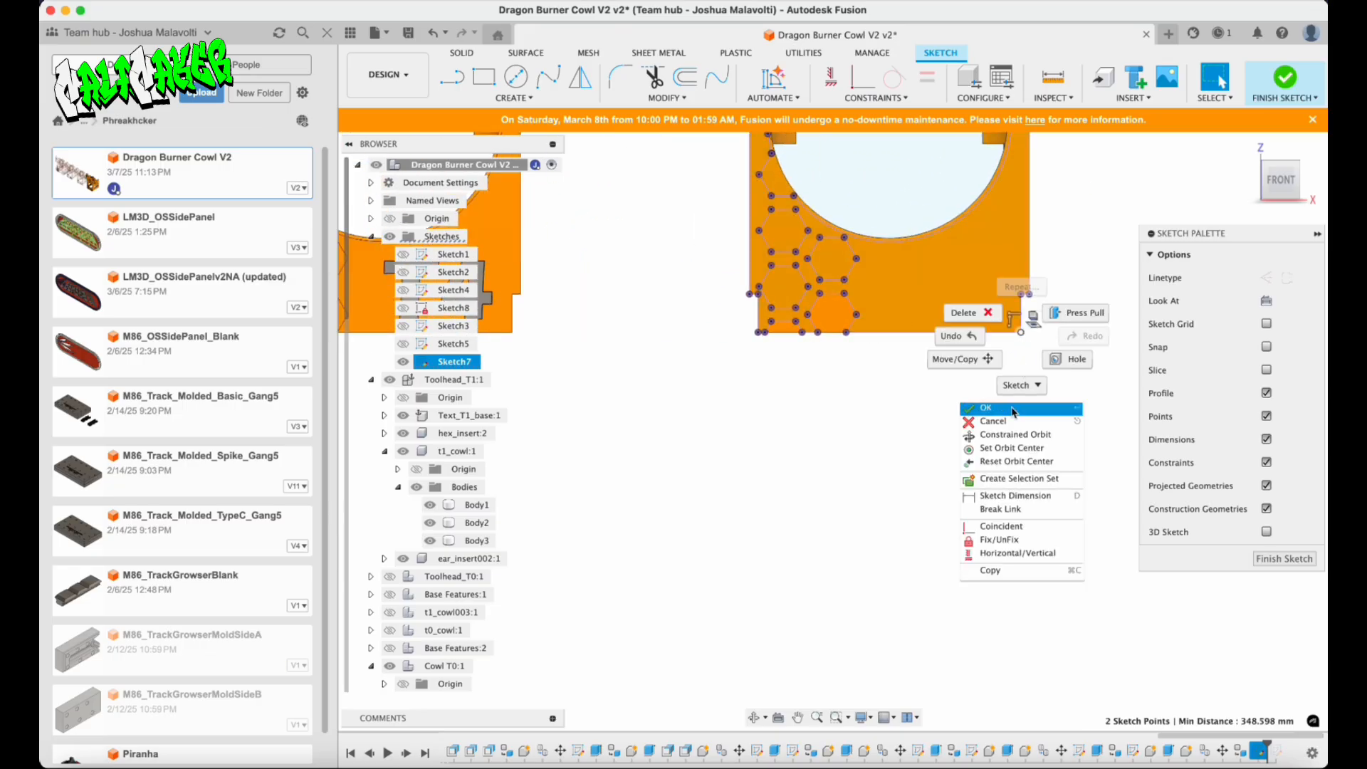
left_click(1008, 527)
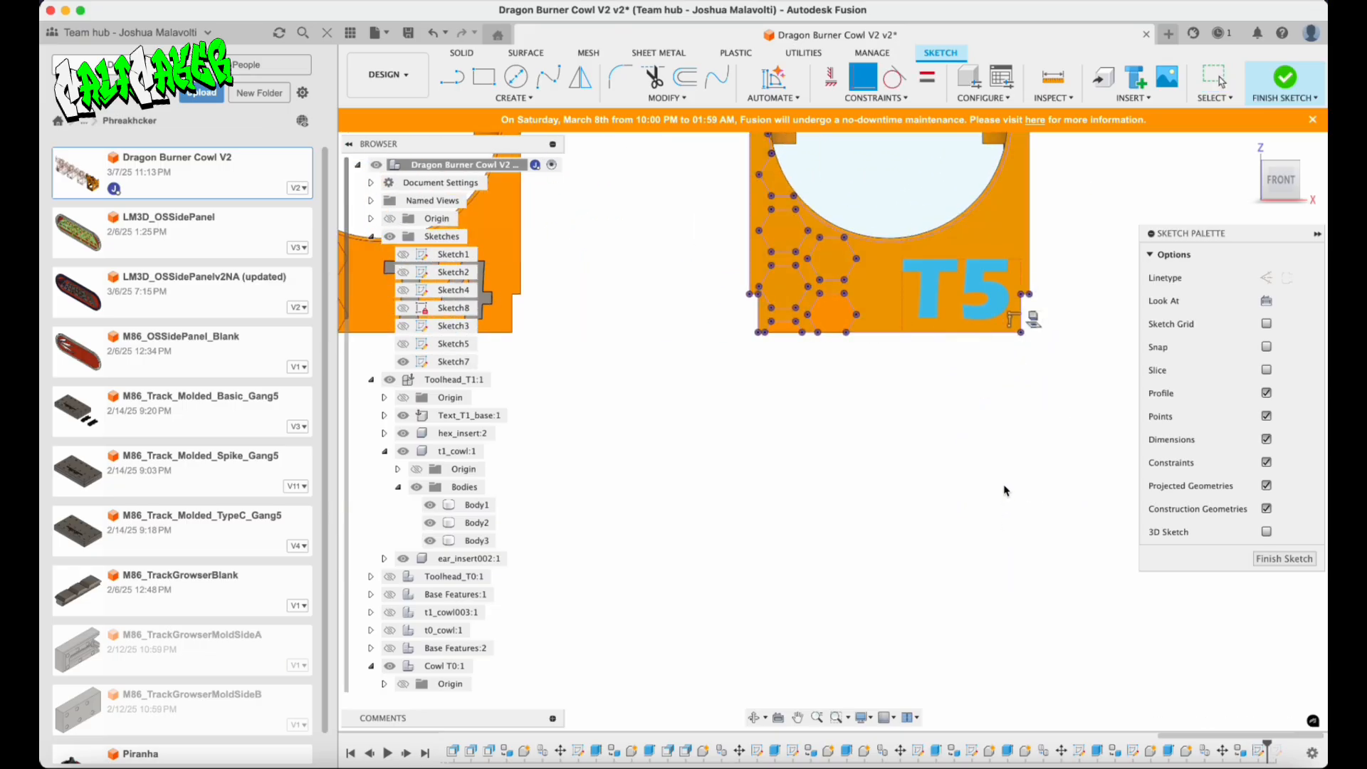
Dimension the width of the T5 text frame using the textWidth parameter of 17.50 mm.
scroll(1011, 260, "up", 3)
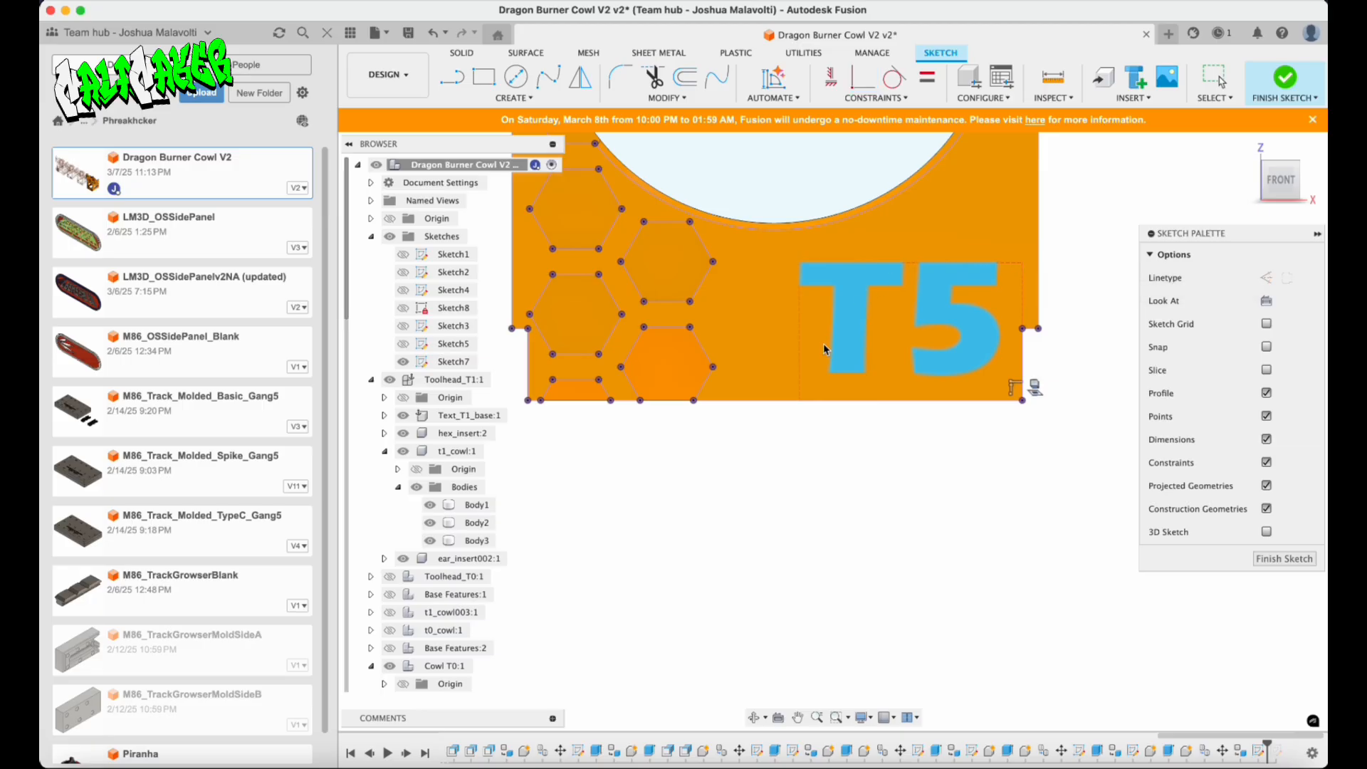
key("d")
left_click(799, 341)
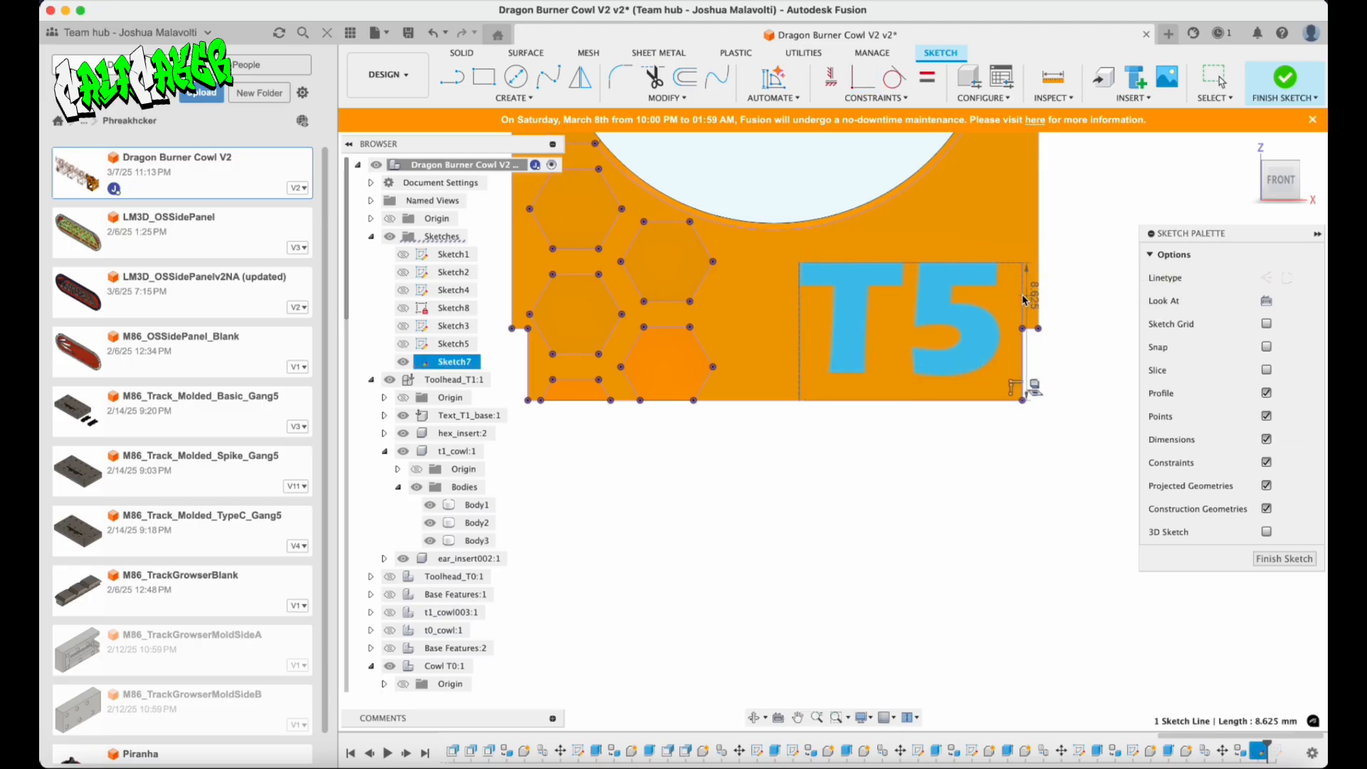
left_click(1021, 300)
left_click(1016, 299)
type("w")
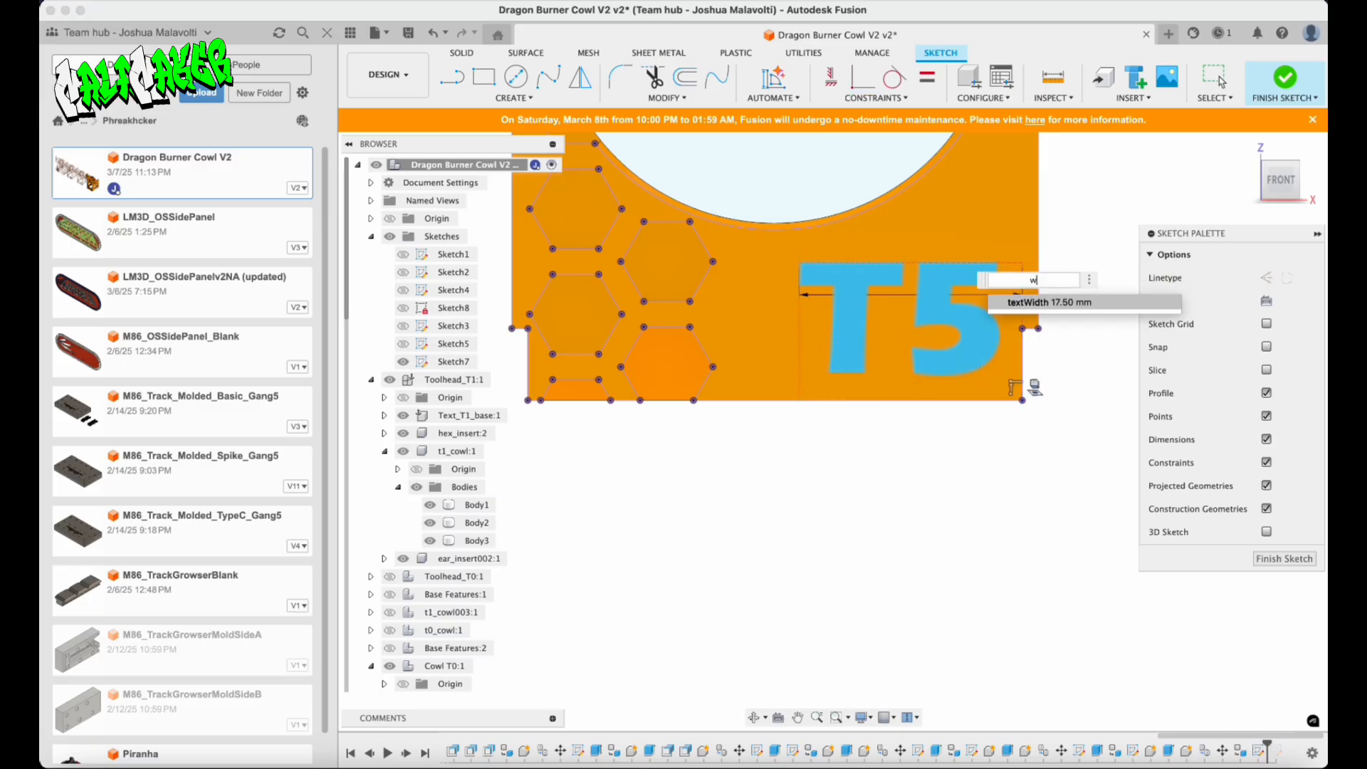
left_click(1025, 302)
key("Return")
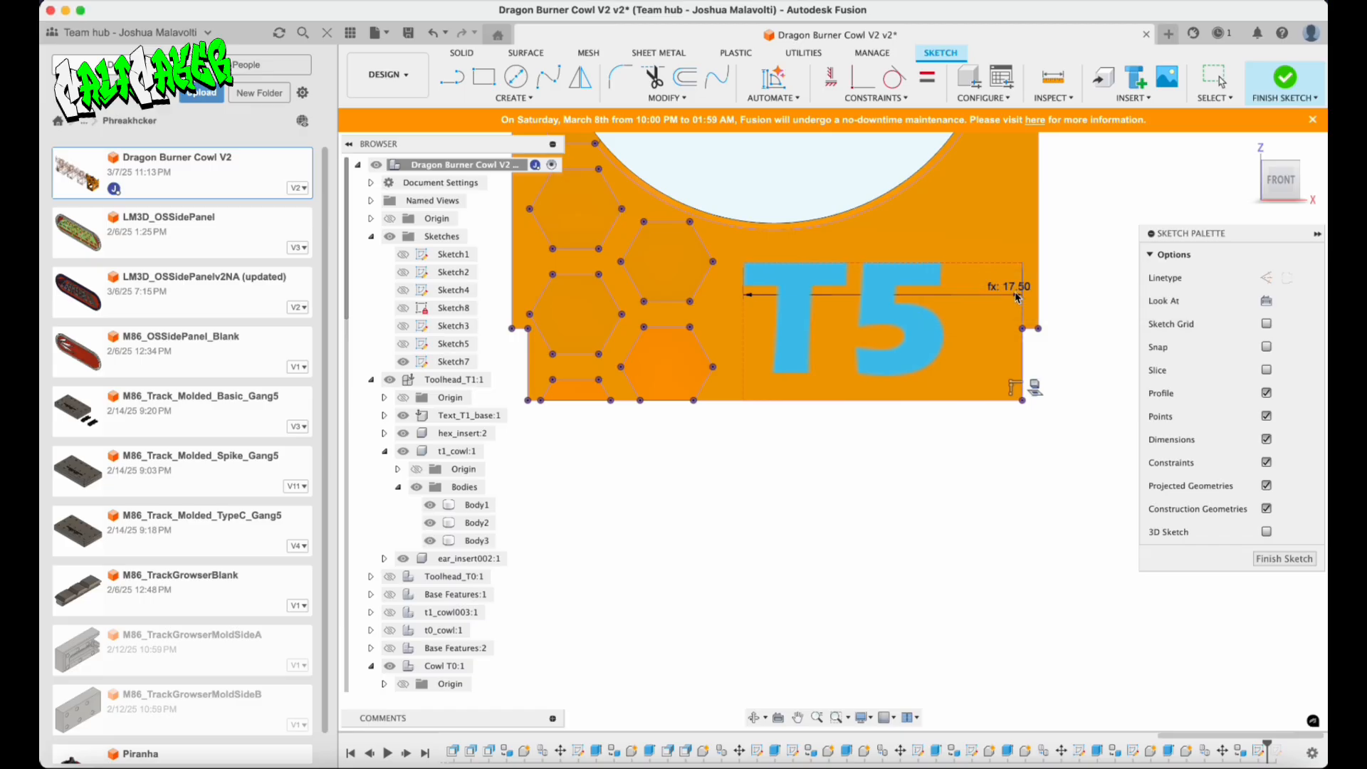
Dimension the height of the T5 text frame using the stored height parameter of 10.00 mm.
left_click(991, 264)
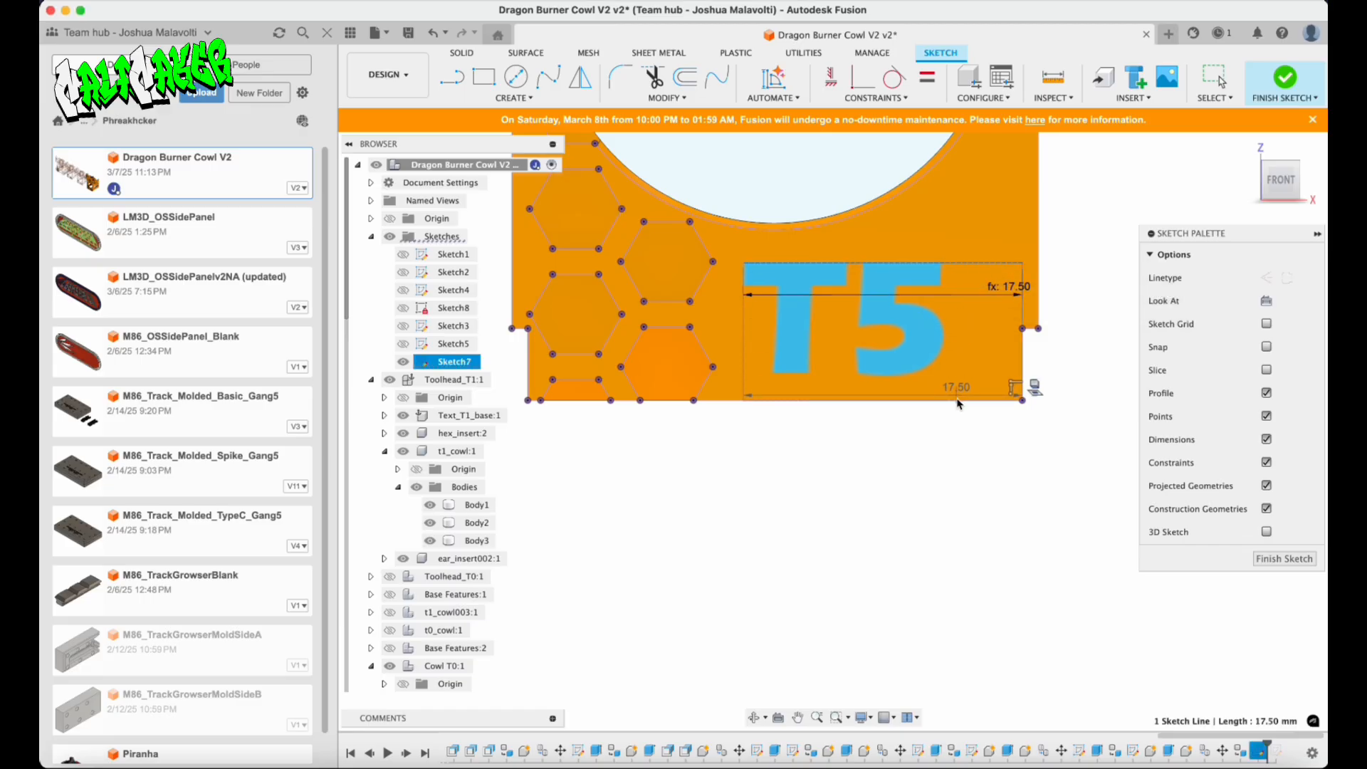
left_click(958, 400)
left_click(972, 326)
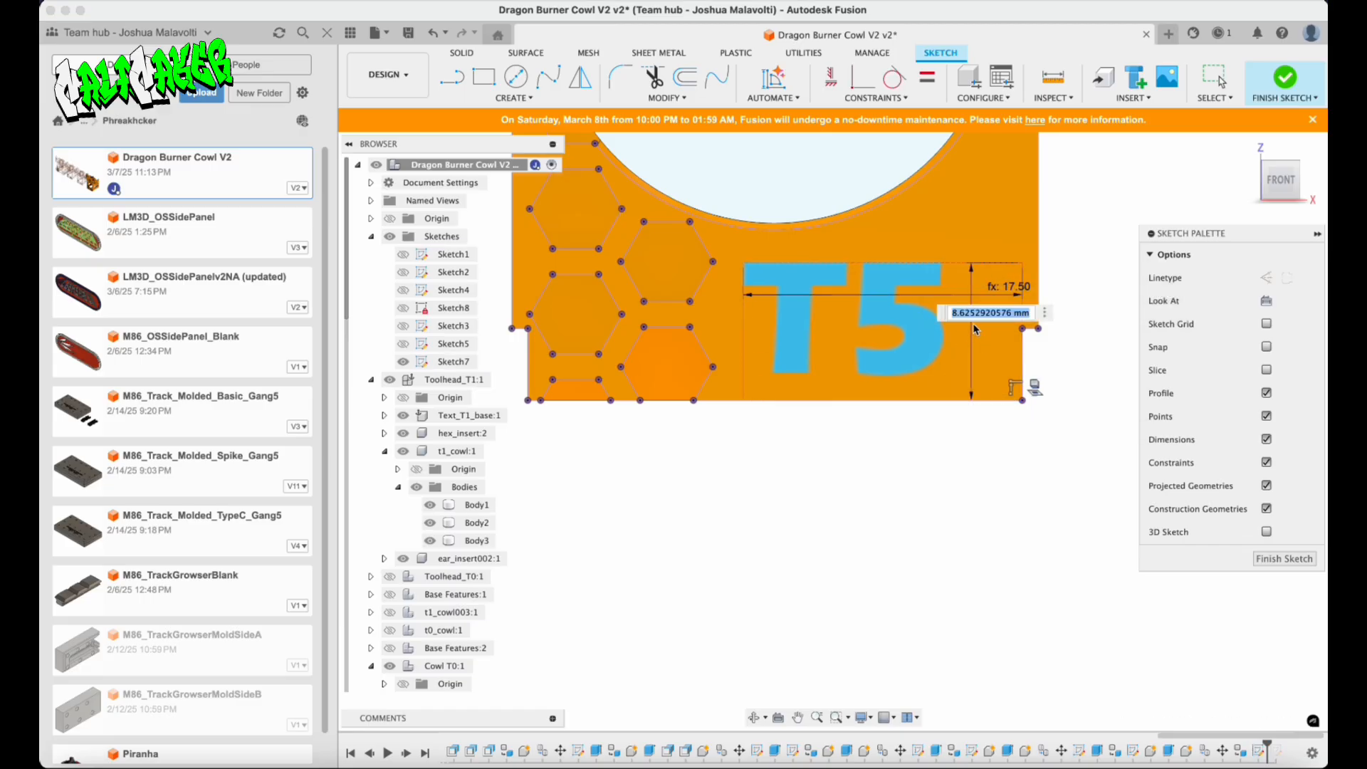
type("h")
left_click(998, 350)
key("Return")
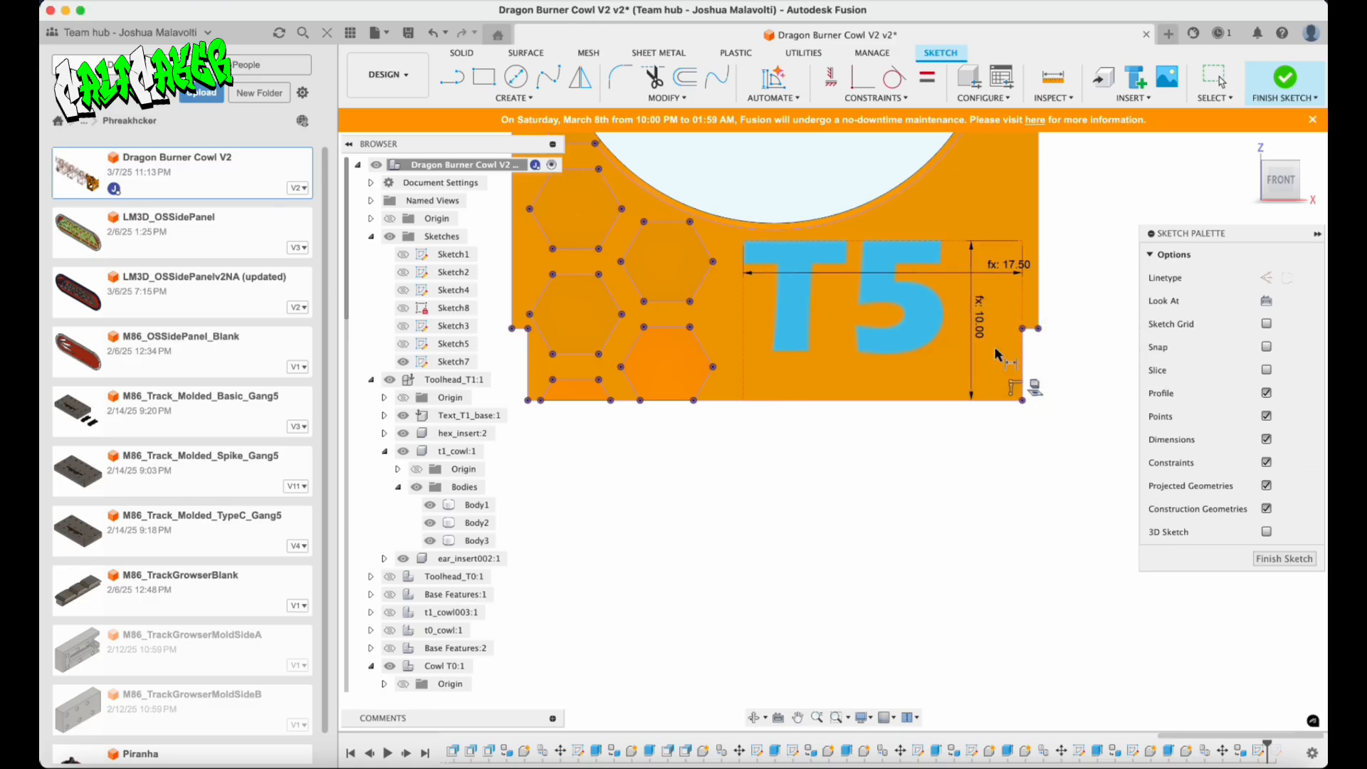
Center the T5 text horizontally and vertically in its frame and set its text height to the fontHeight parameter.
double_click(931, 312)
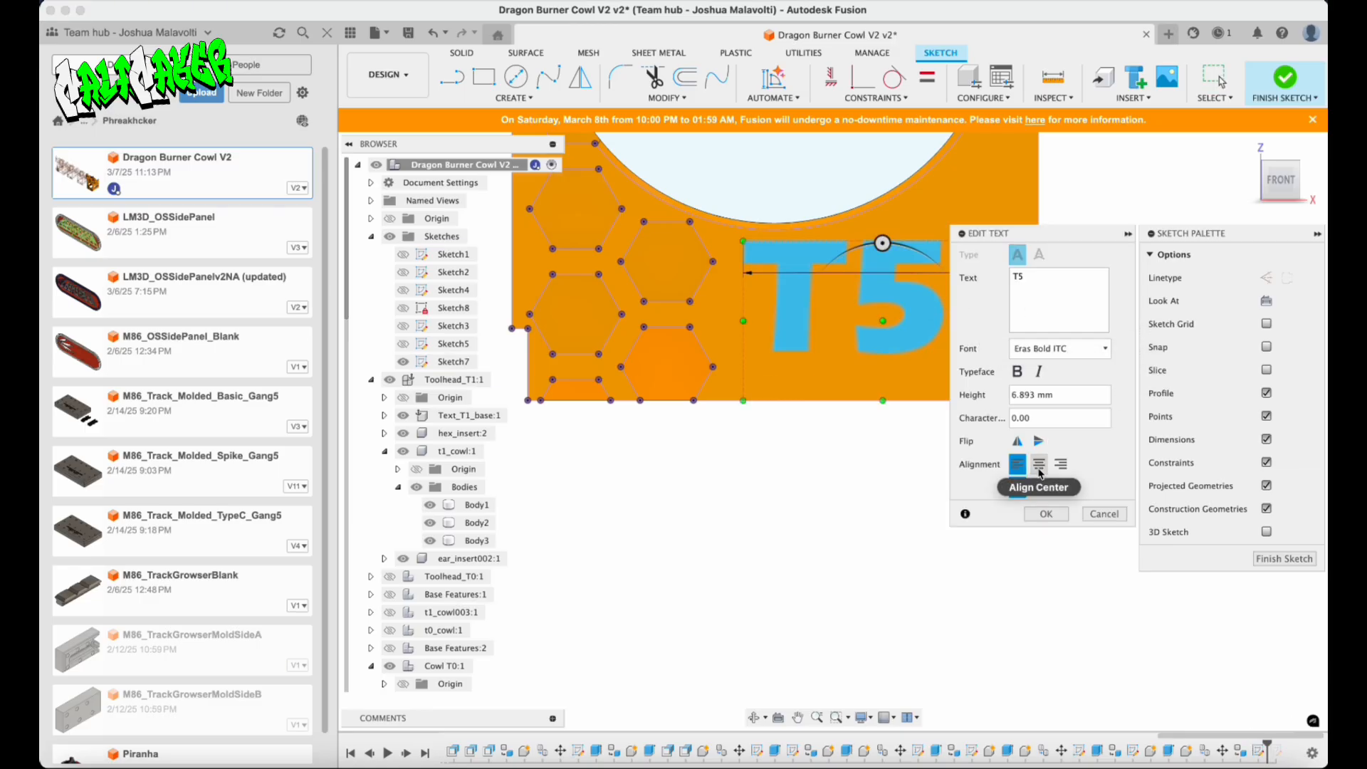
left_click(1040, 464)
left_click(1025, 395)
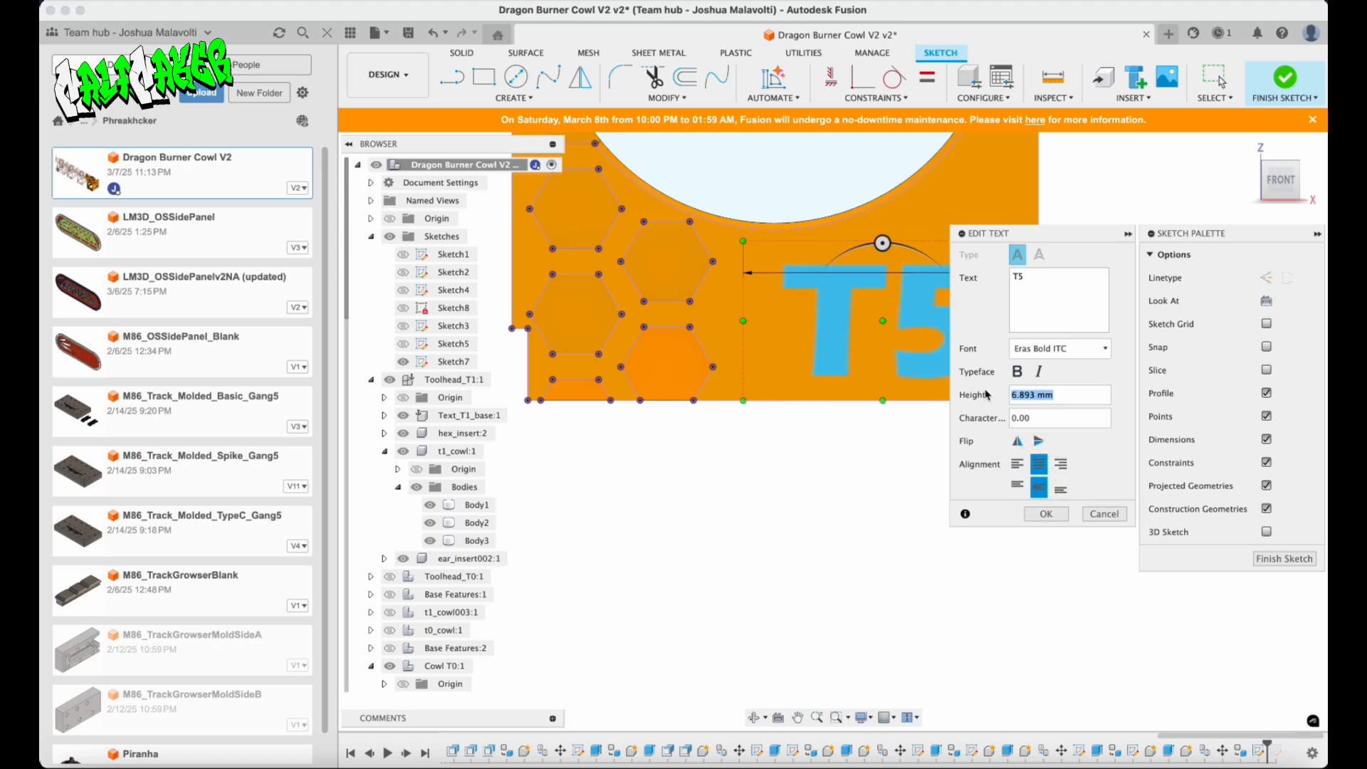
type("f")
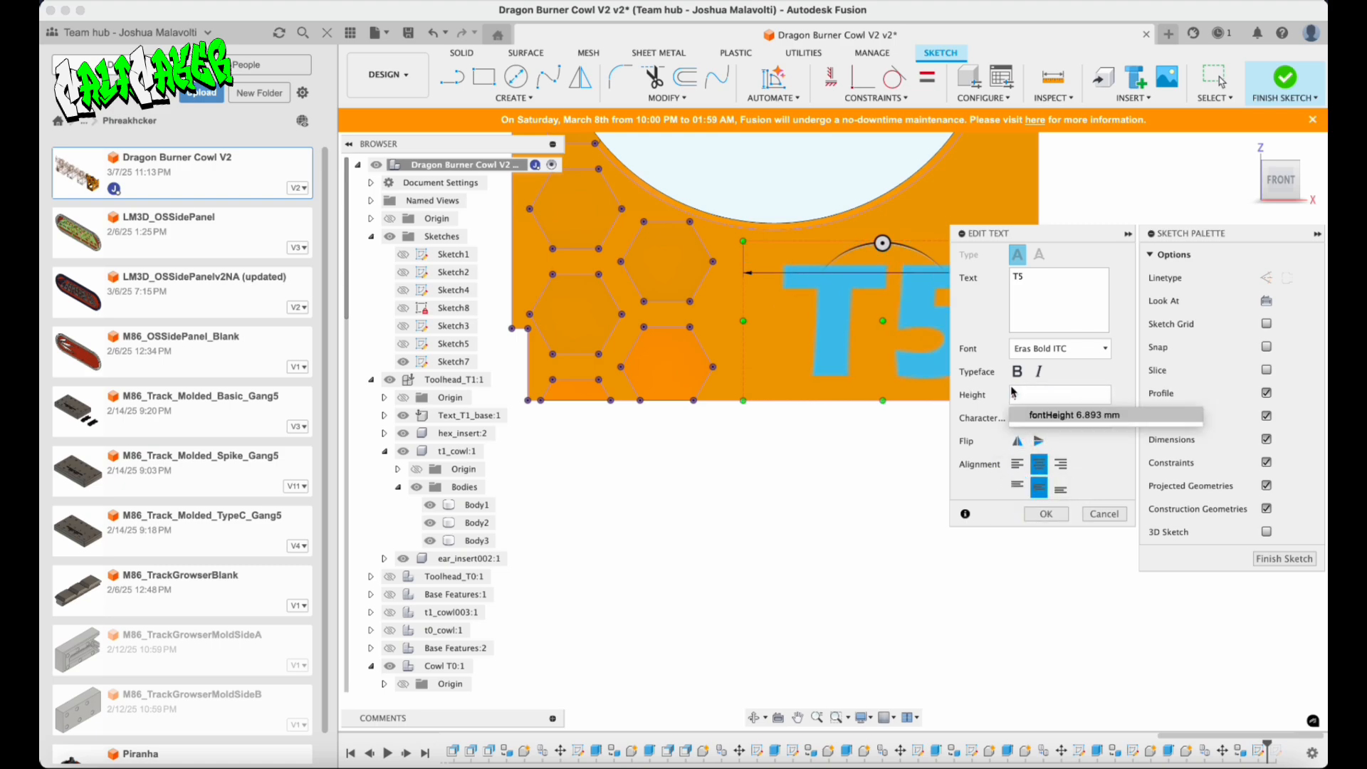
left_click(1047, 417)
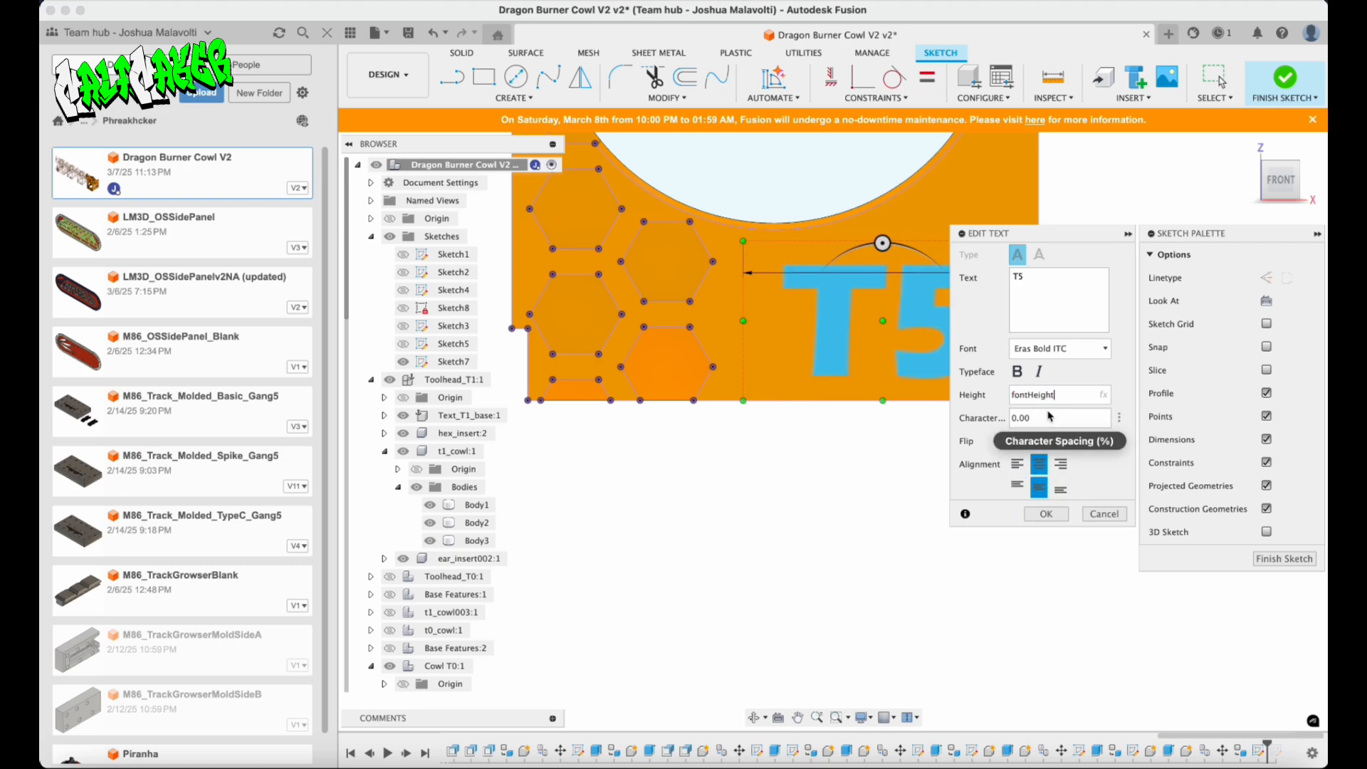
left_click(1046, 514)
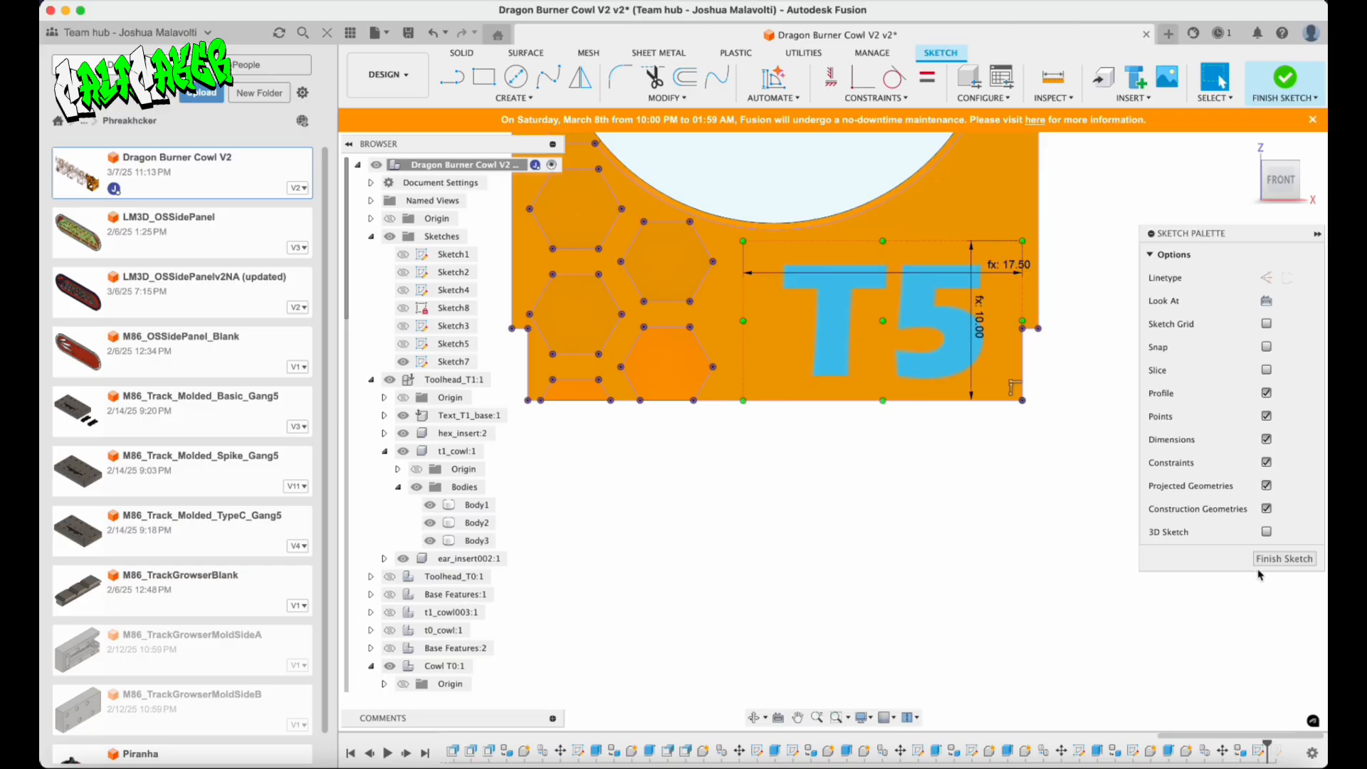
Finish the sketch and activate the Cowl T5 component.
left_click(1283, 558)
scroll(466, 595, "down", 3)
scroll(467, 596, "down", 18)
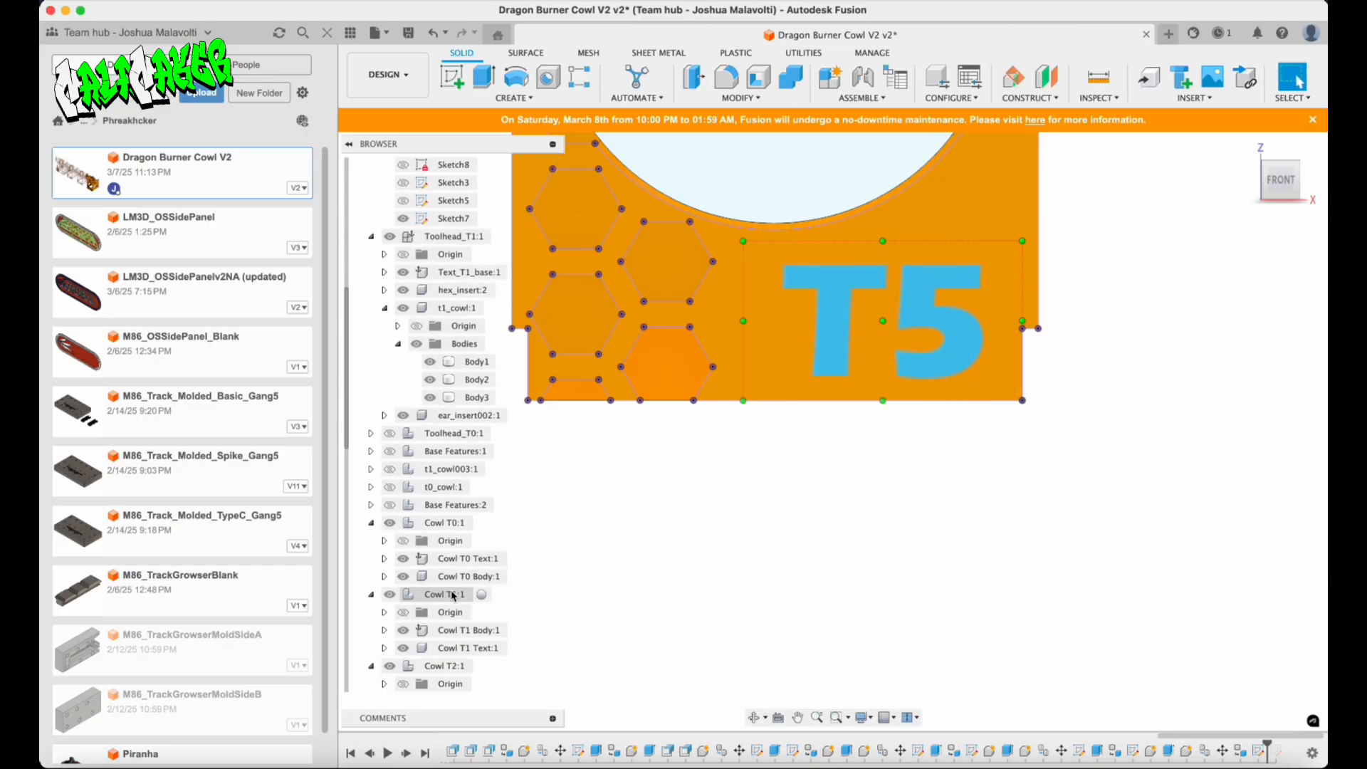
scroll(412, 610, "down", 1)
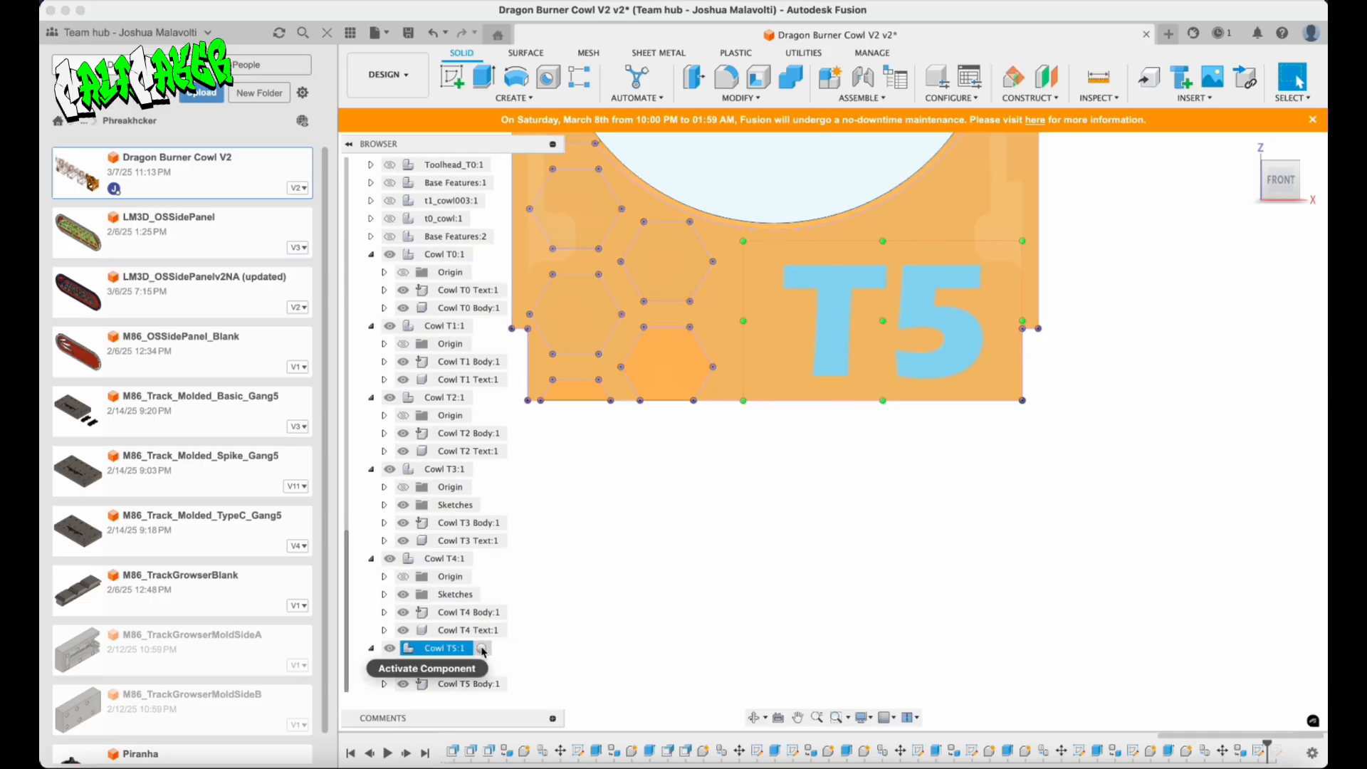
left_click(481, 649)
Extrude the T5 text as a new body, with its extent set to the recessed hexagon face.
left_click(833, 326)
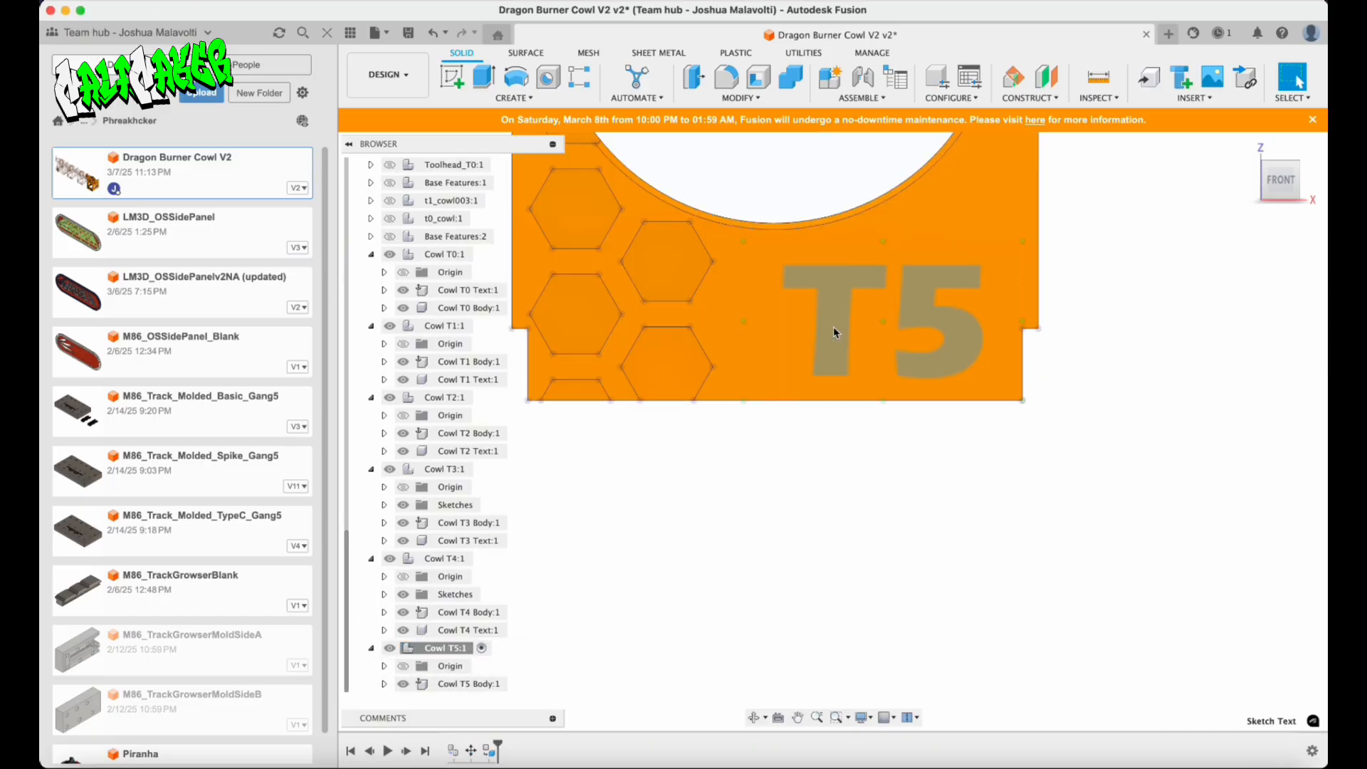
key("e")
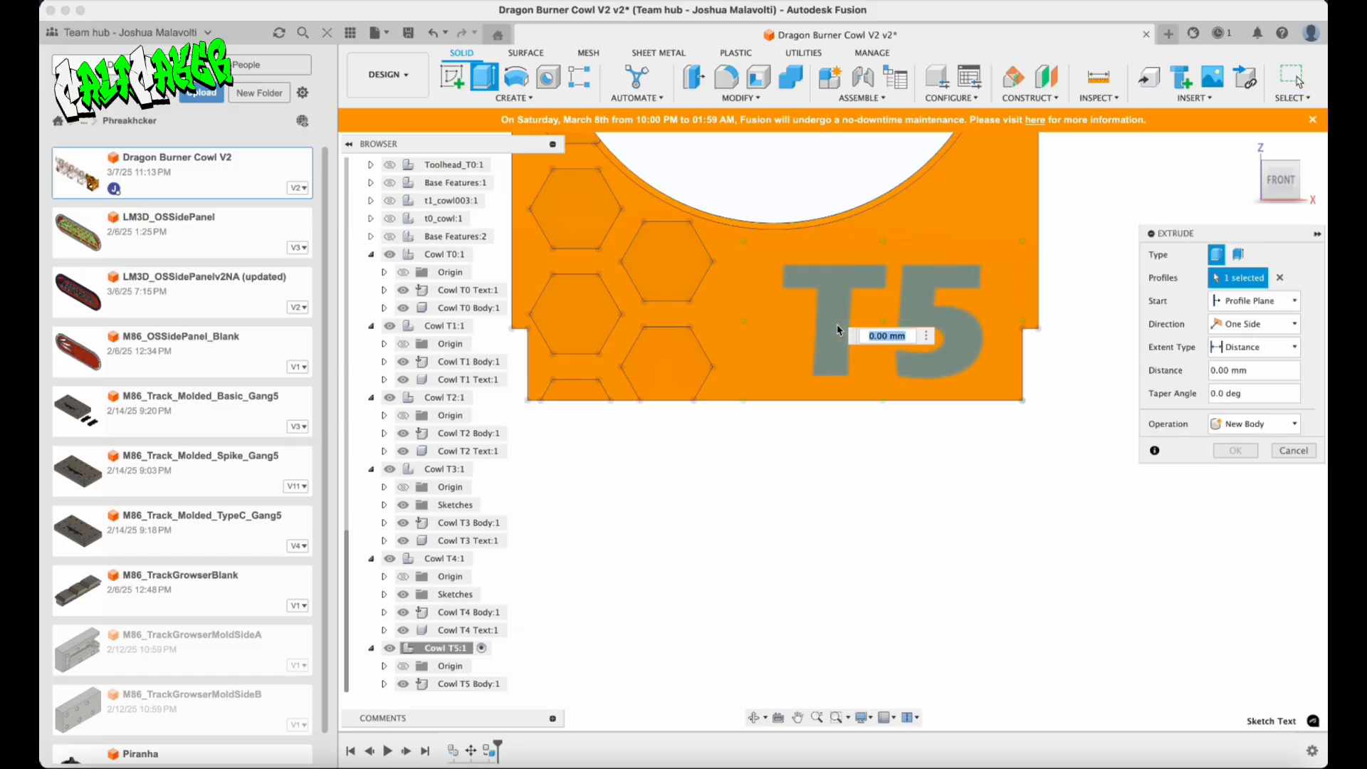
left_click(1245, 347)
left_click(1242, 381)
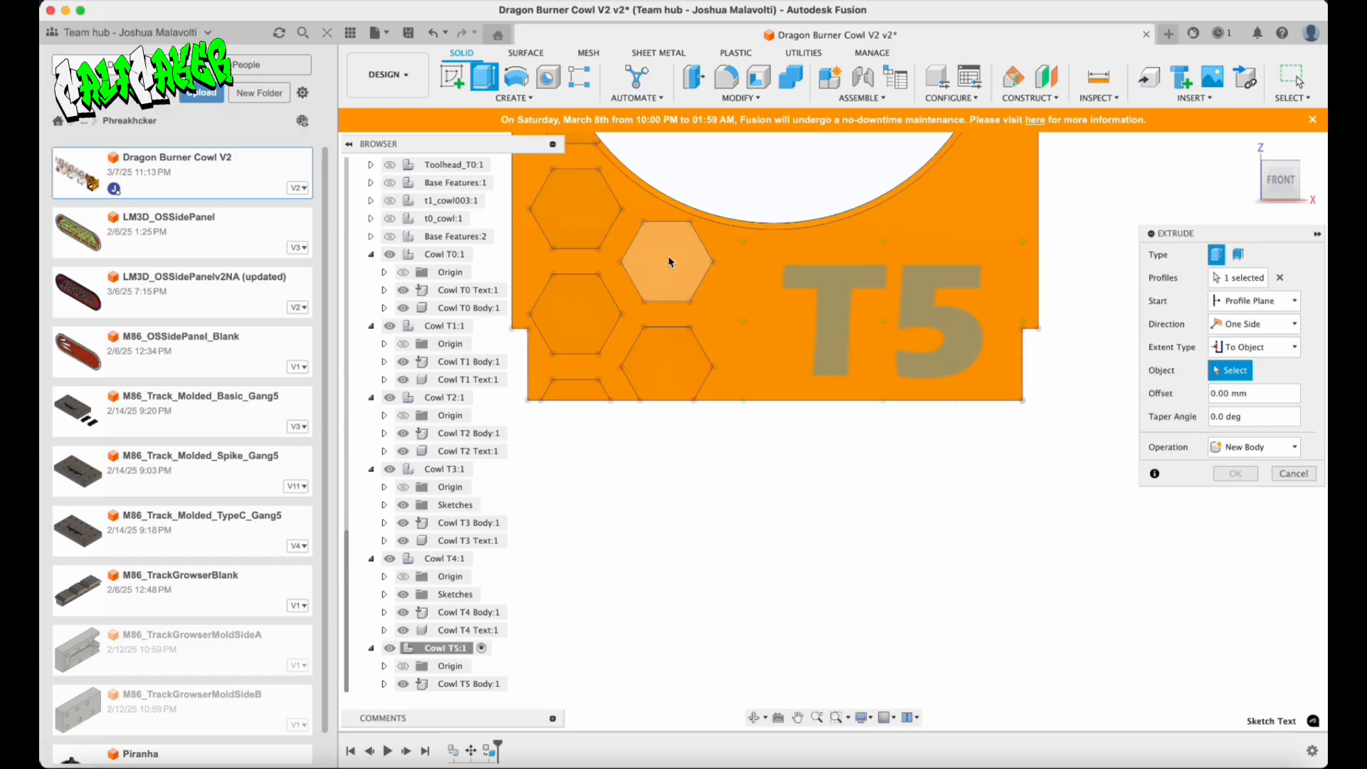
left_click(668, 262)
left_click(1235, 523)
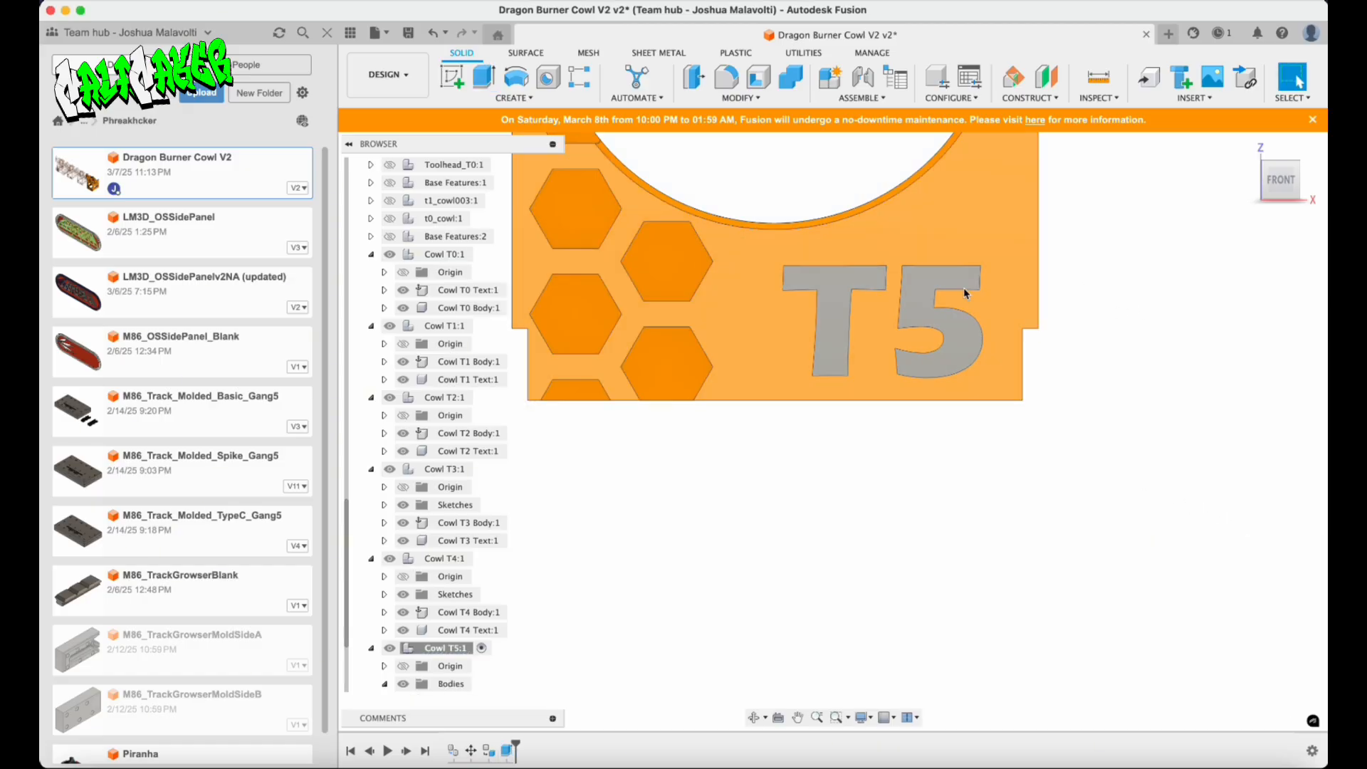
Edit the T5 text extrude in the Cowl T5 component and change its operation to Cut.
scroll(427, 627, "down", 3)
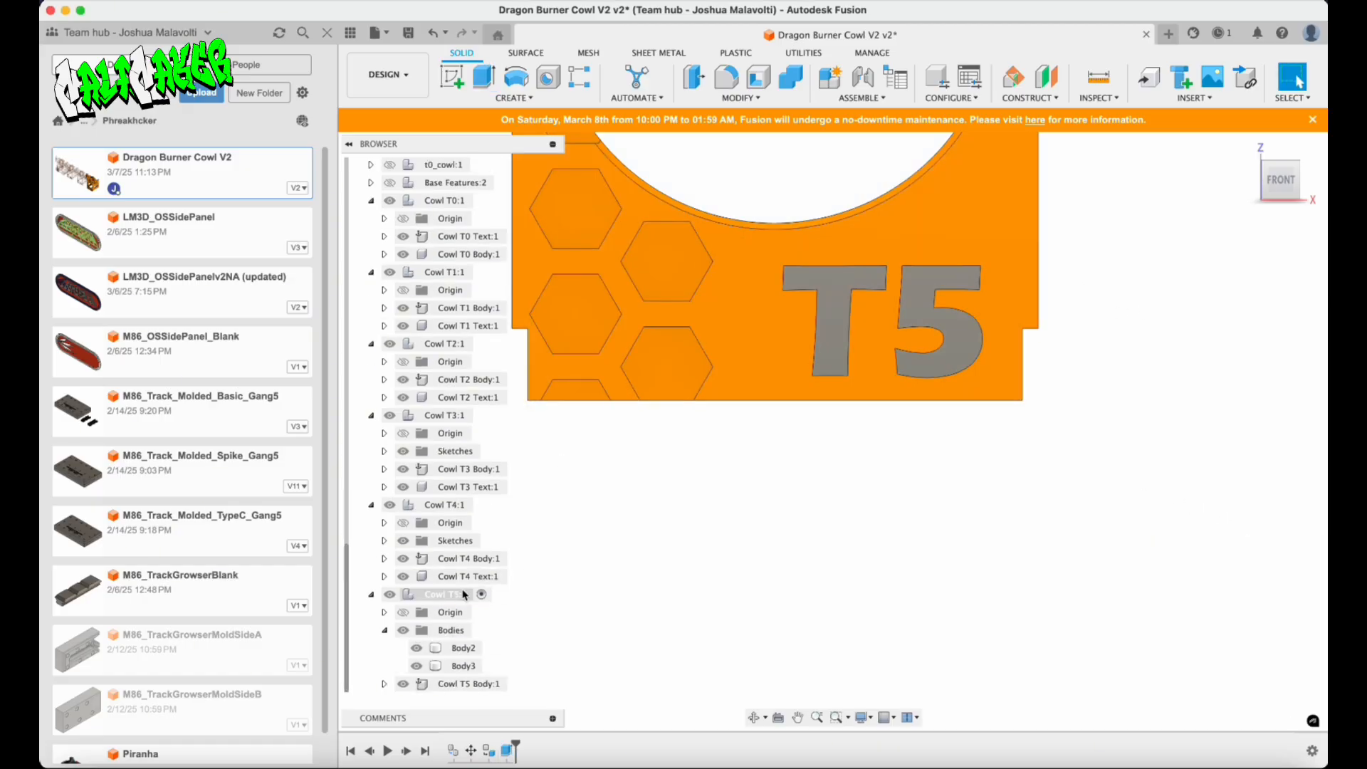
left_click(425, 646)
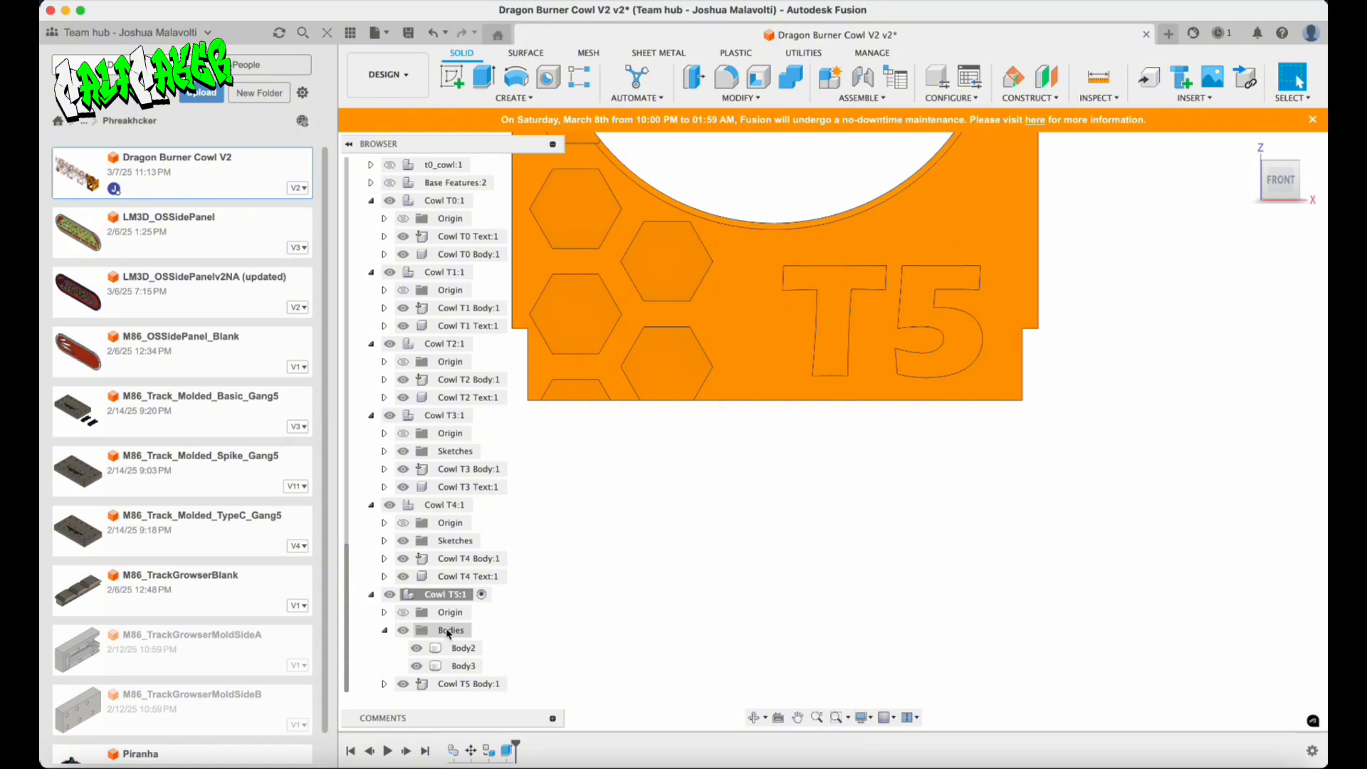
left_click(463, 650)
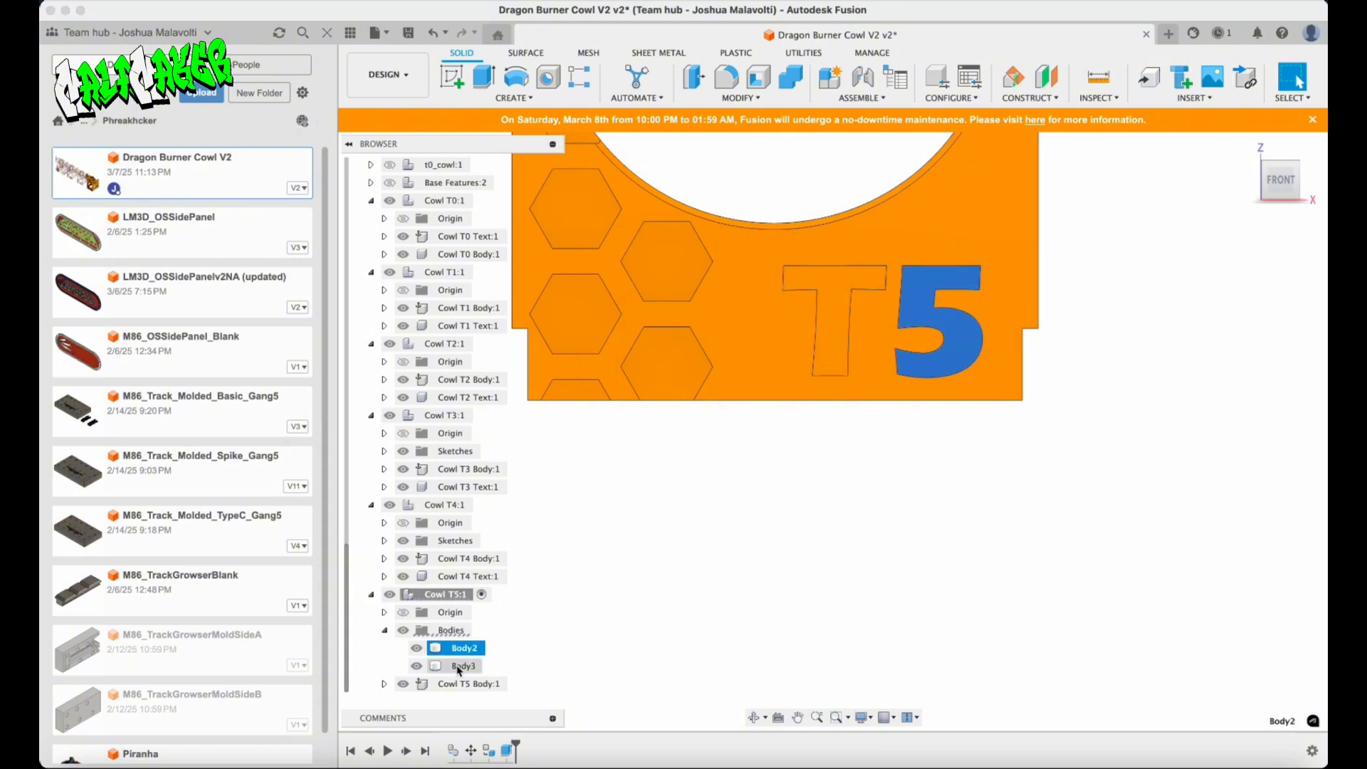
left_click(460, 666, "shift")
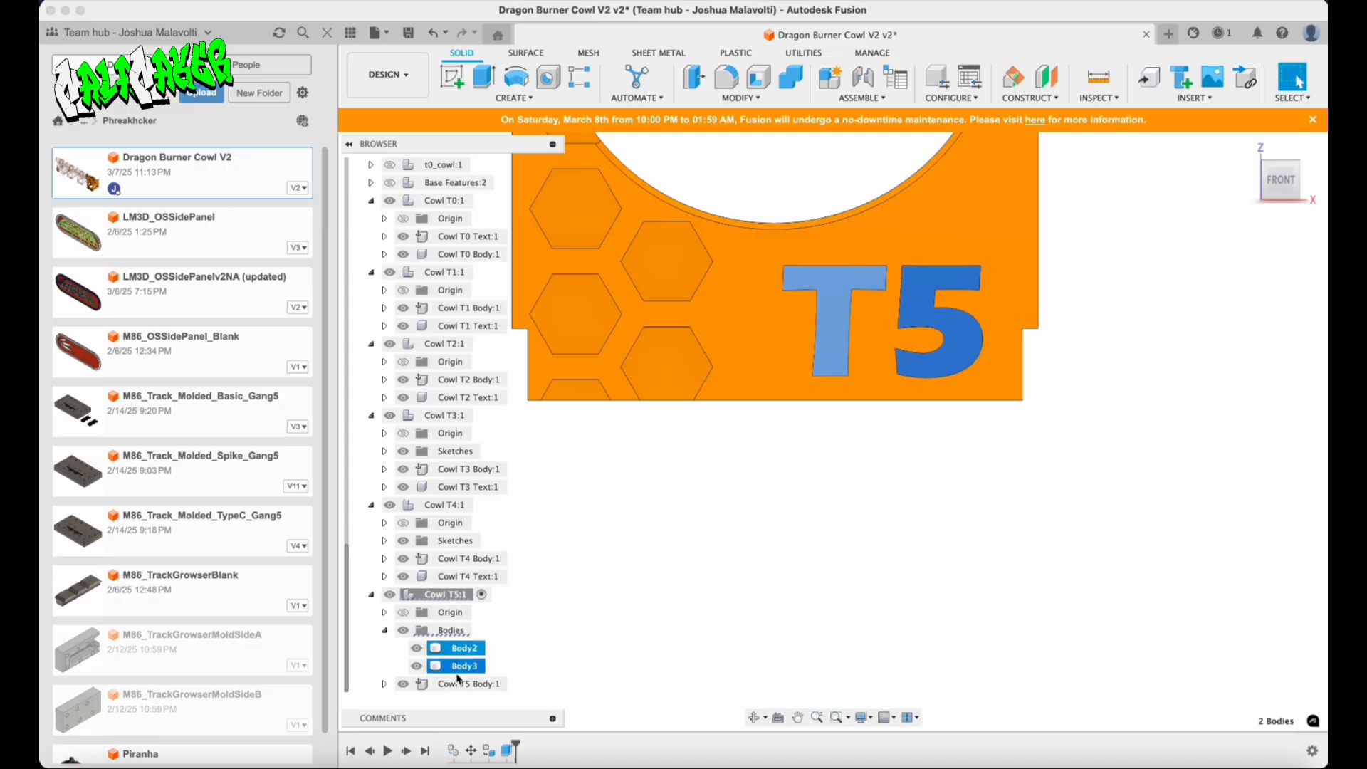
left_click(506, 751)
right_click(506, 751)
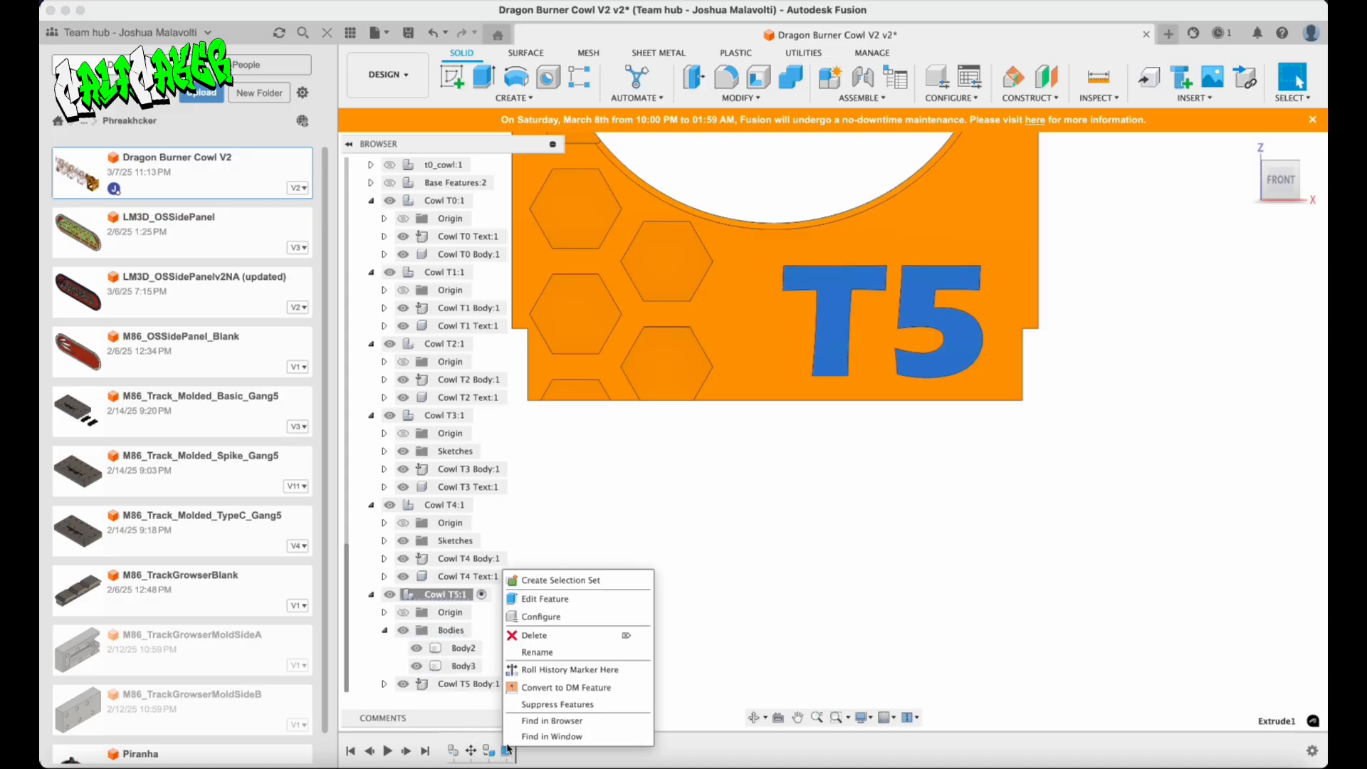
left_click(590, 601)
left_click(1257, 471)
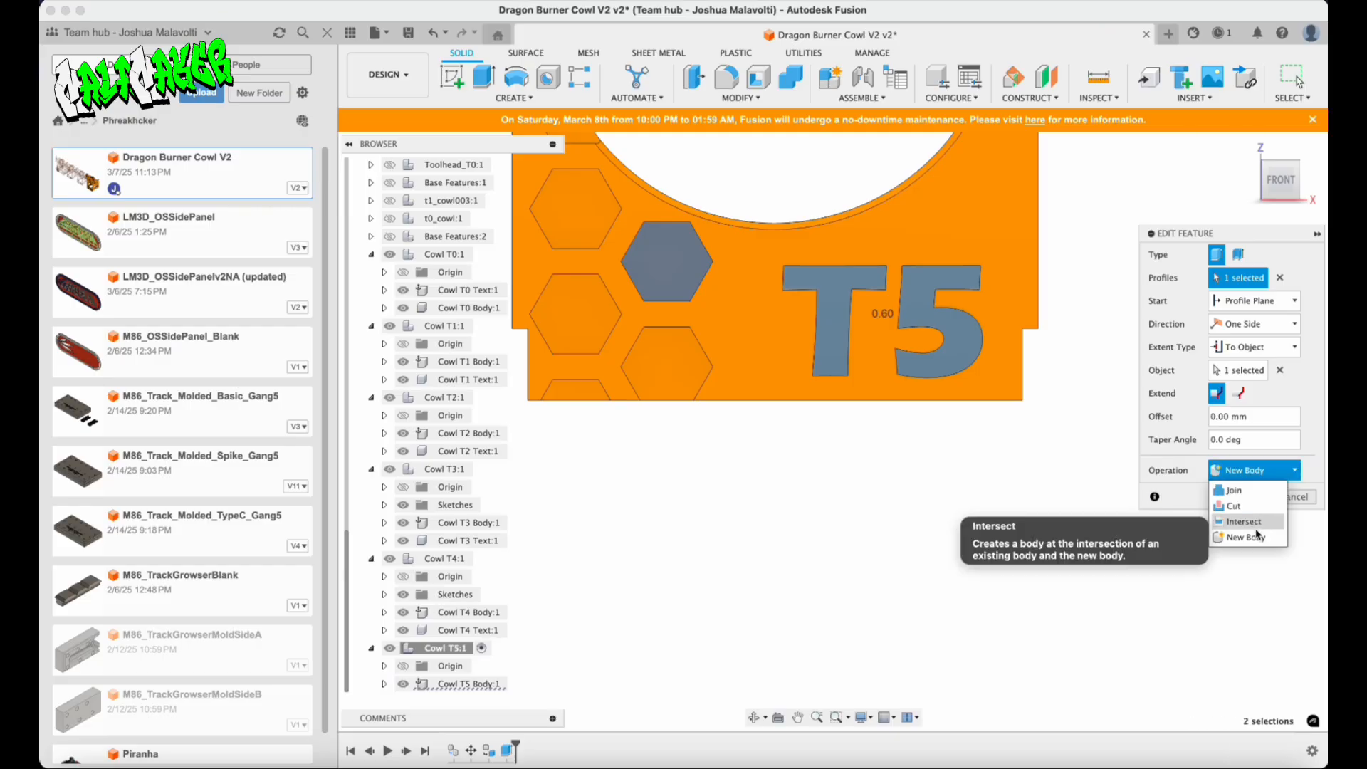
left_click(1245, 505)
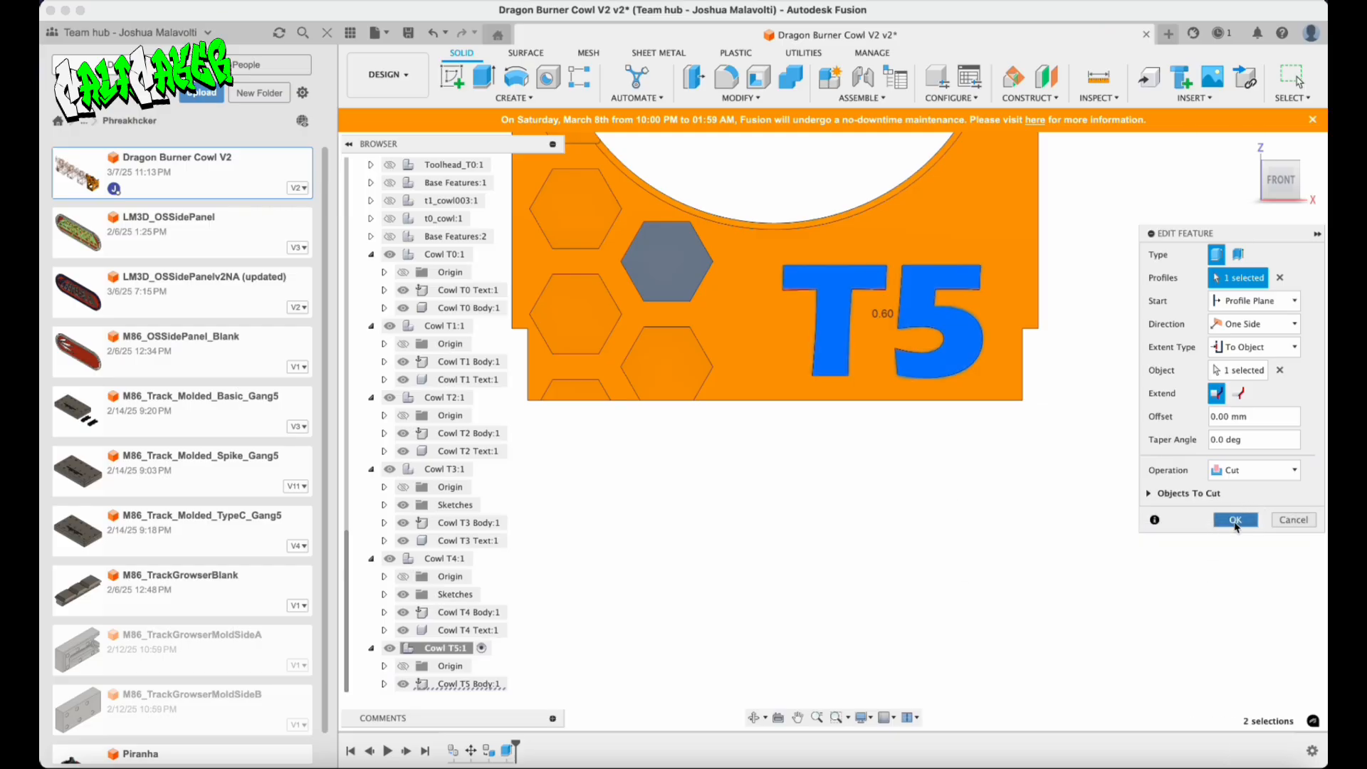
left_click(1235, 521)
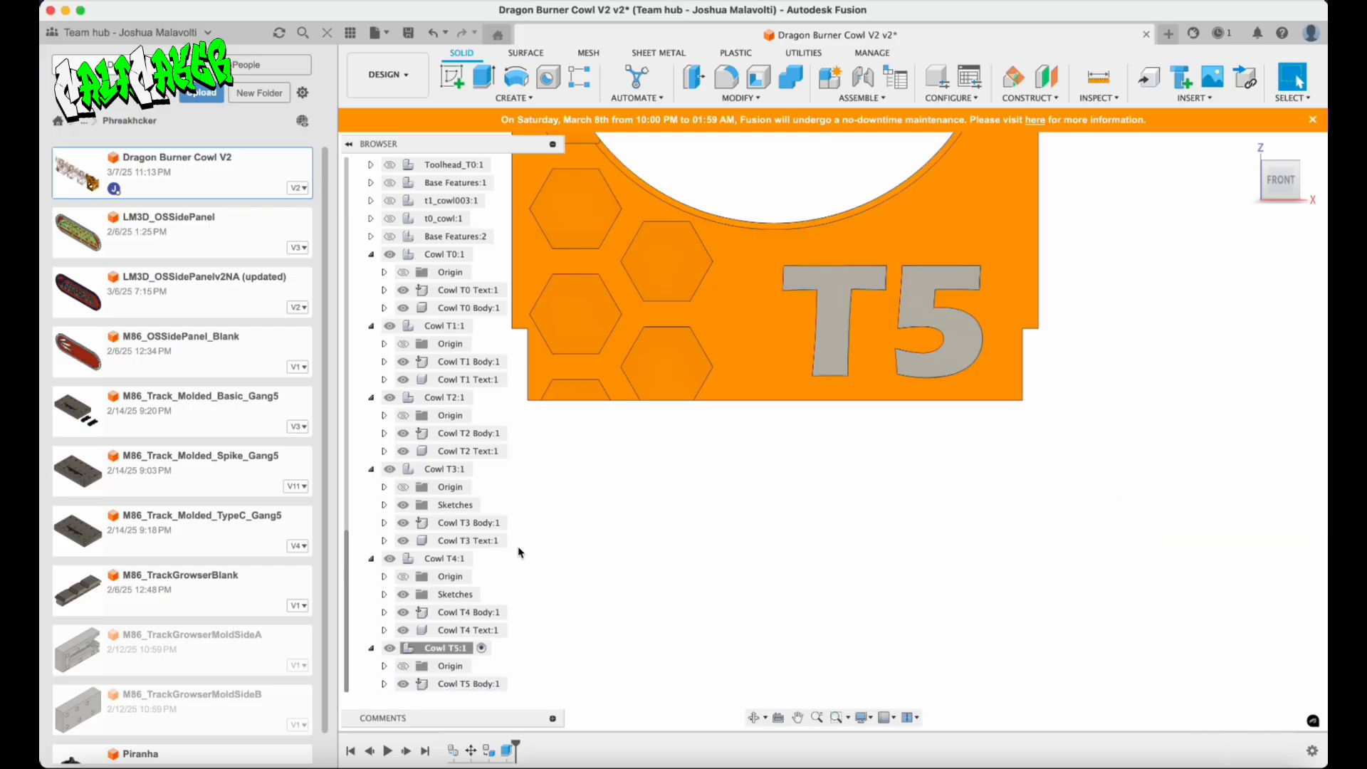
Start a sketch on the recessed floor of the cut letter T and project the face of the digit 5 into it.
left_click(890, 385)
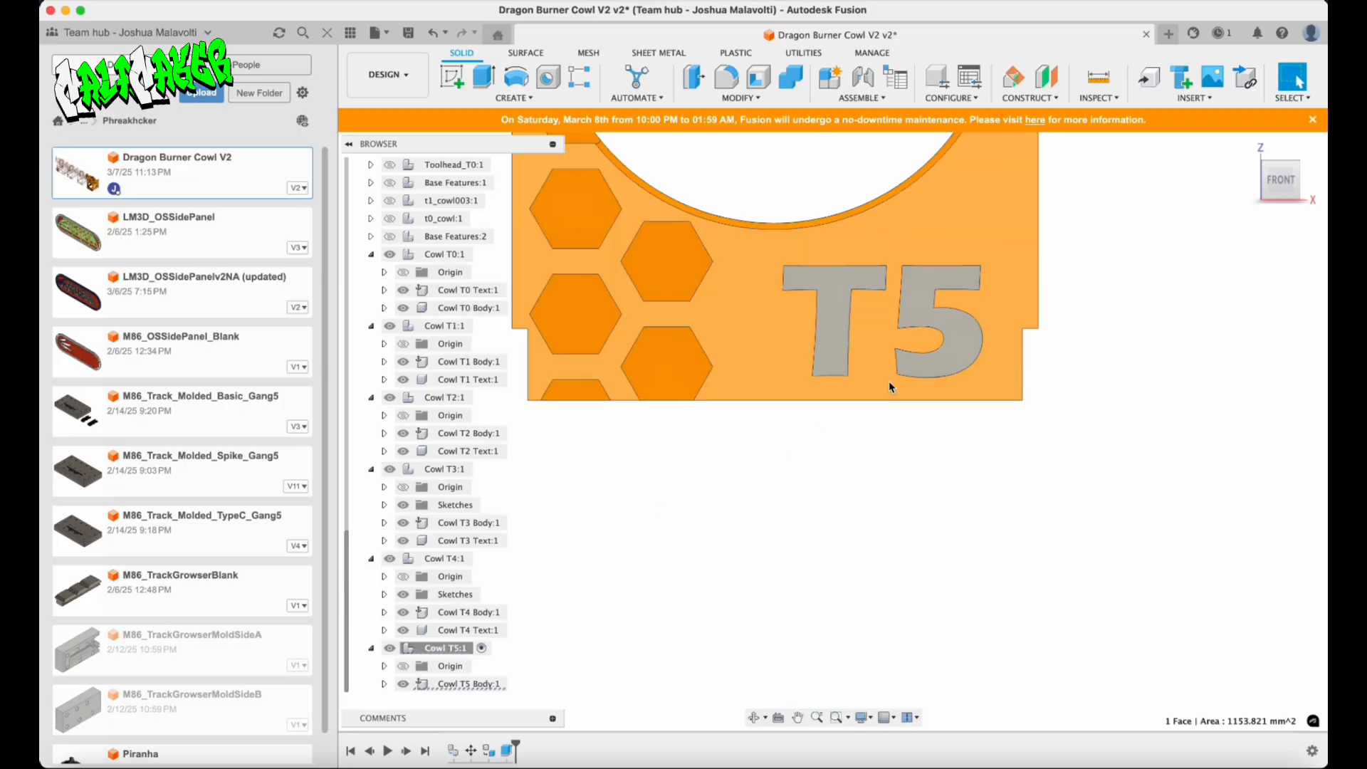
left_click(837, 488)
left_click(835, 299)
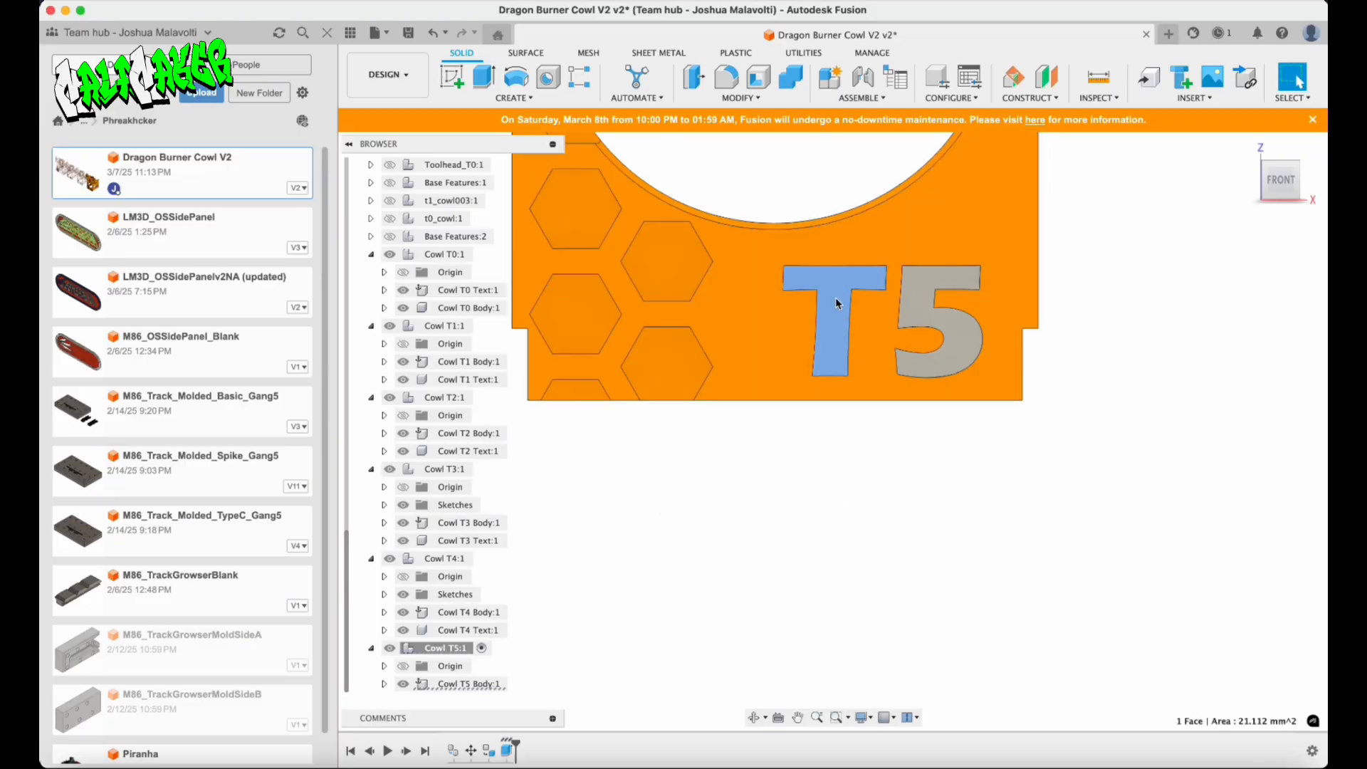
left_click(454, 79)
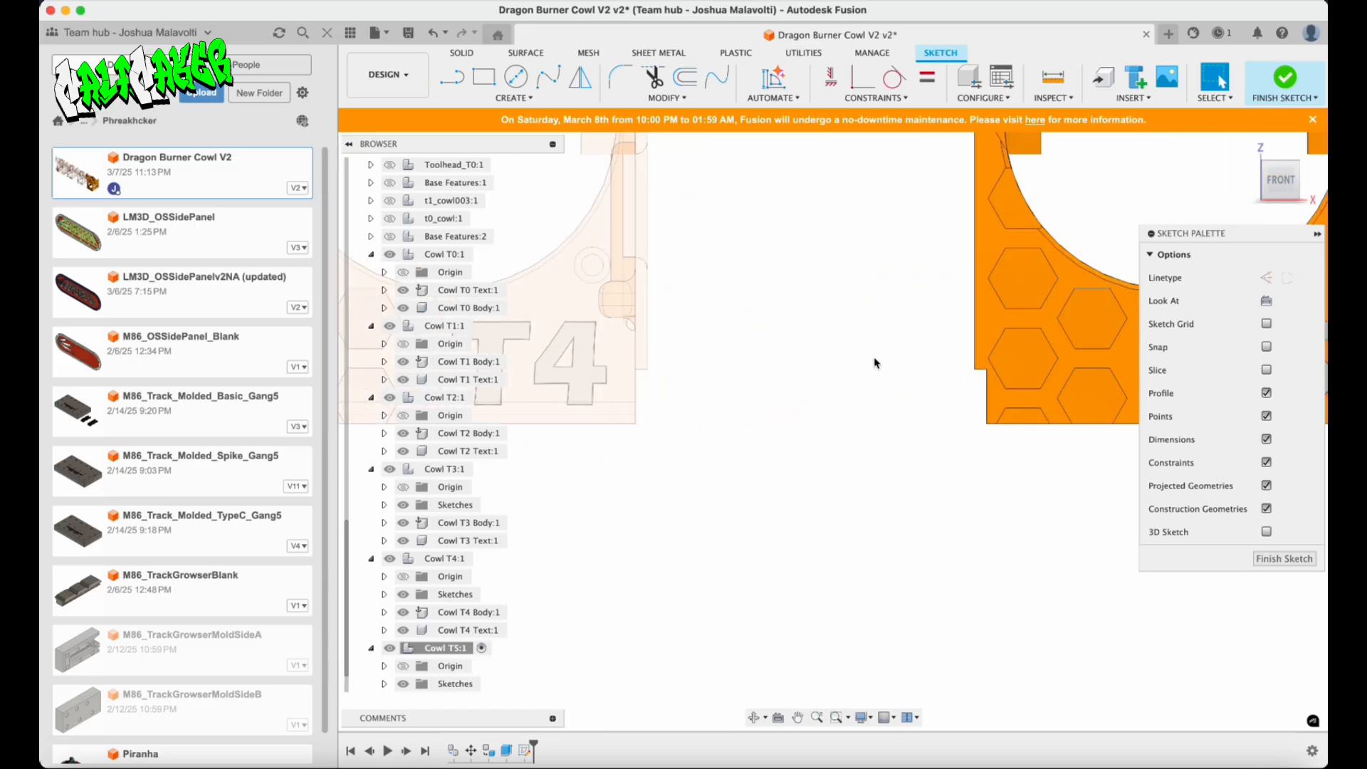
scroll(818, 352, "up", 4)
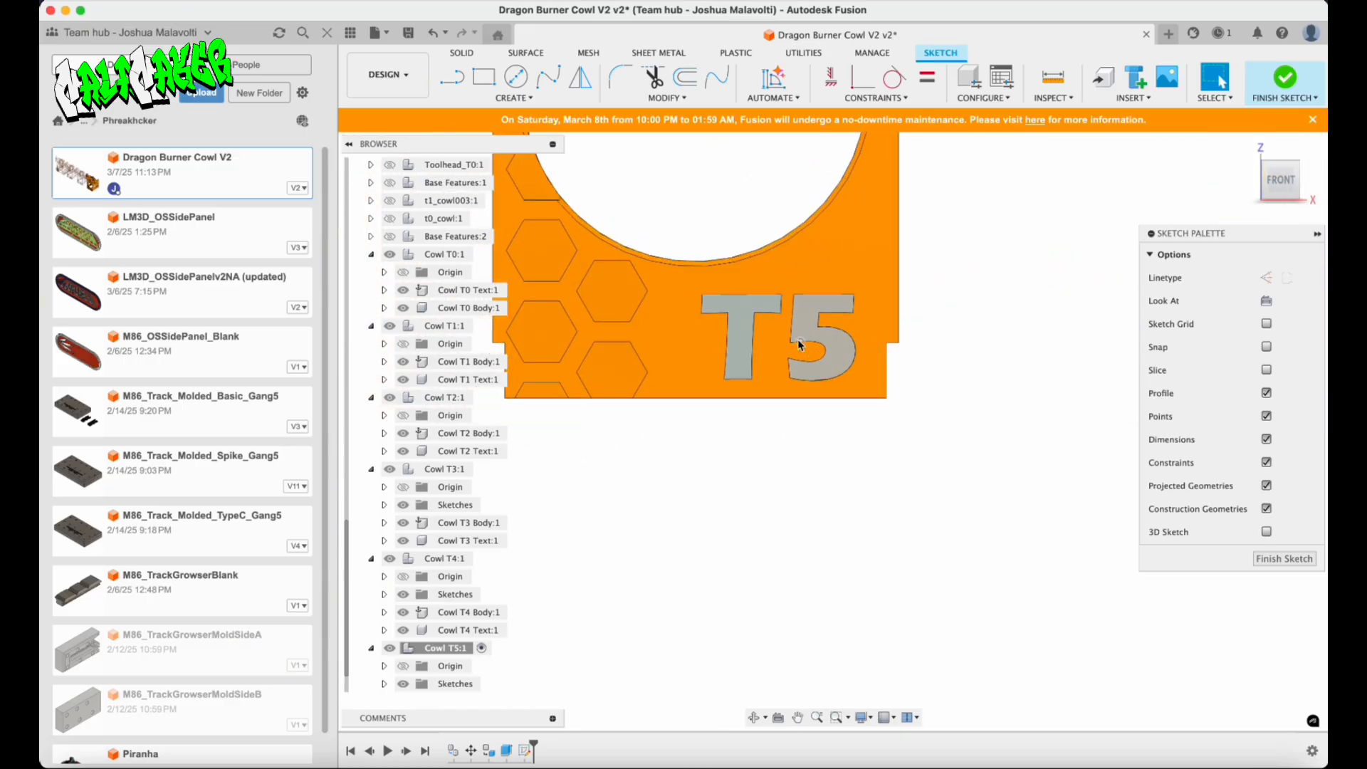
scroll(854, 467, "down", 1)
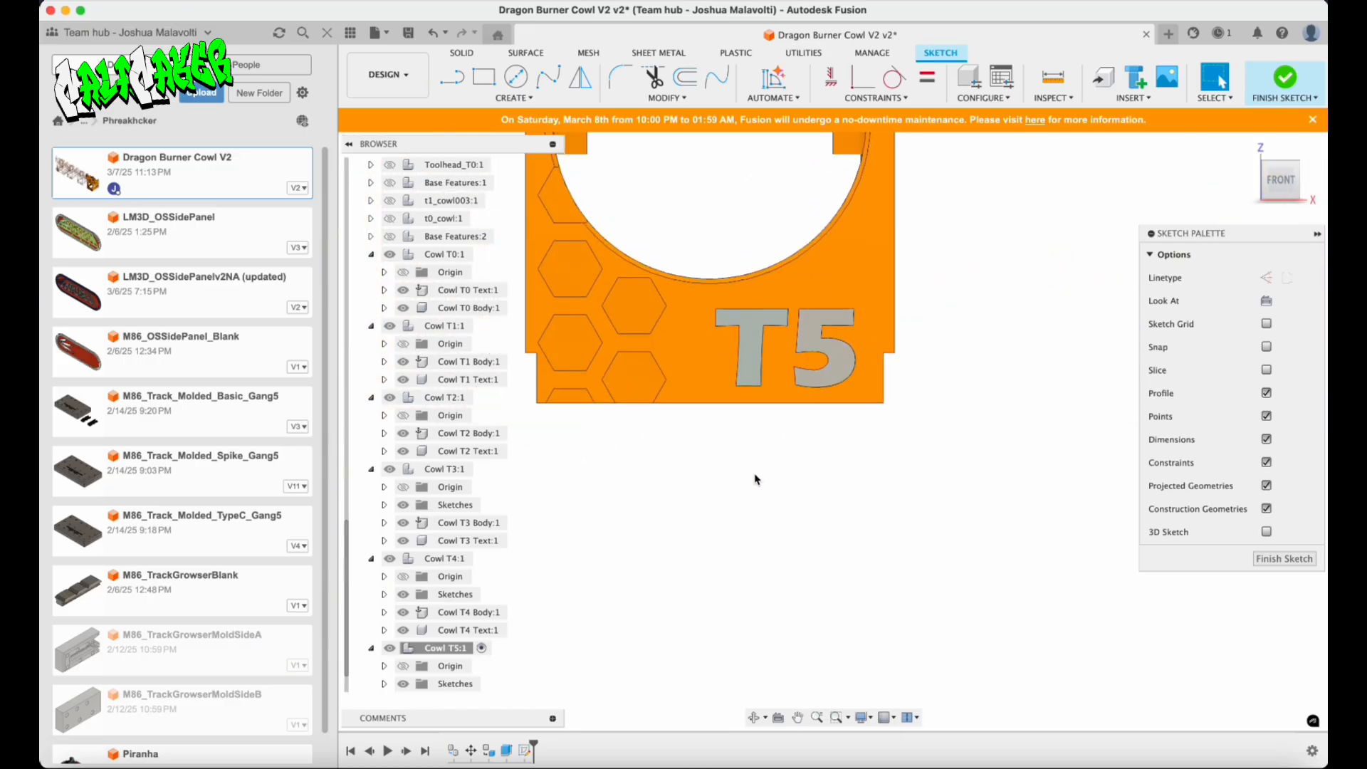
scroll(434, 583, "down", 1)
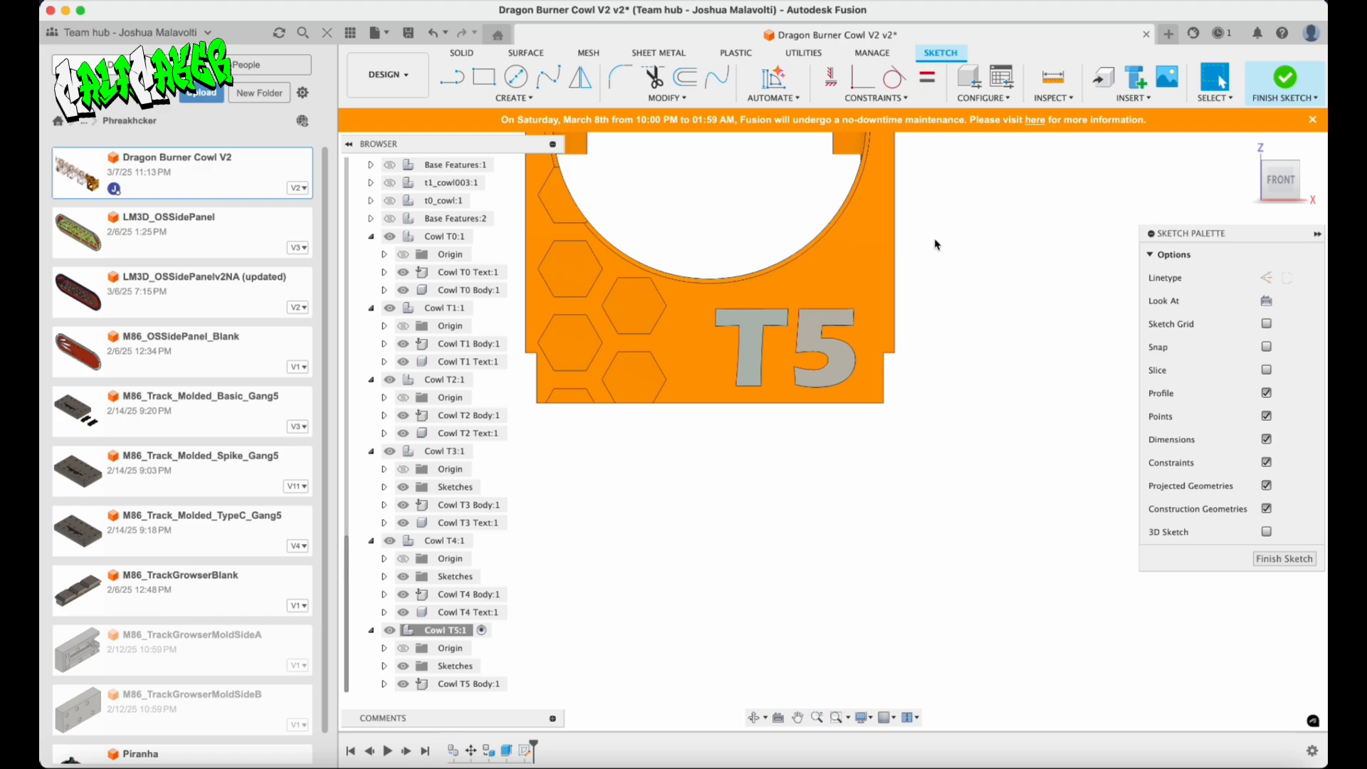
key("p")
left_click(833, 349)
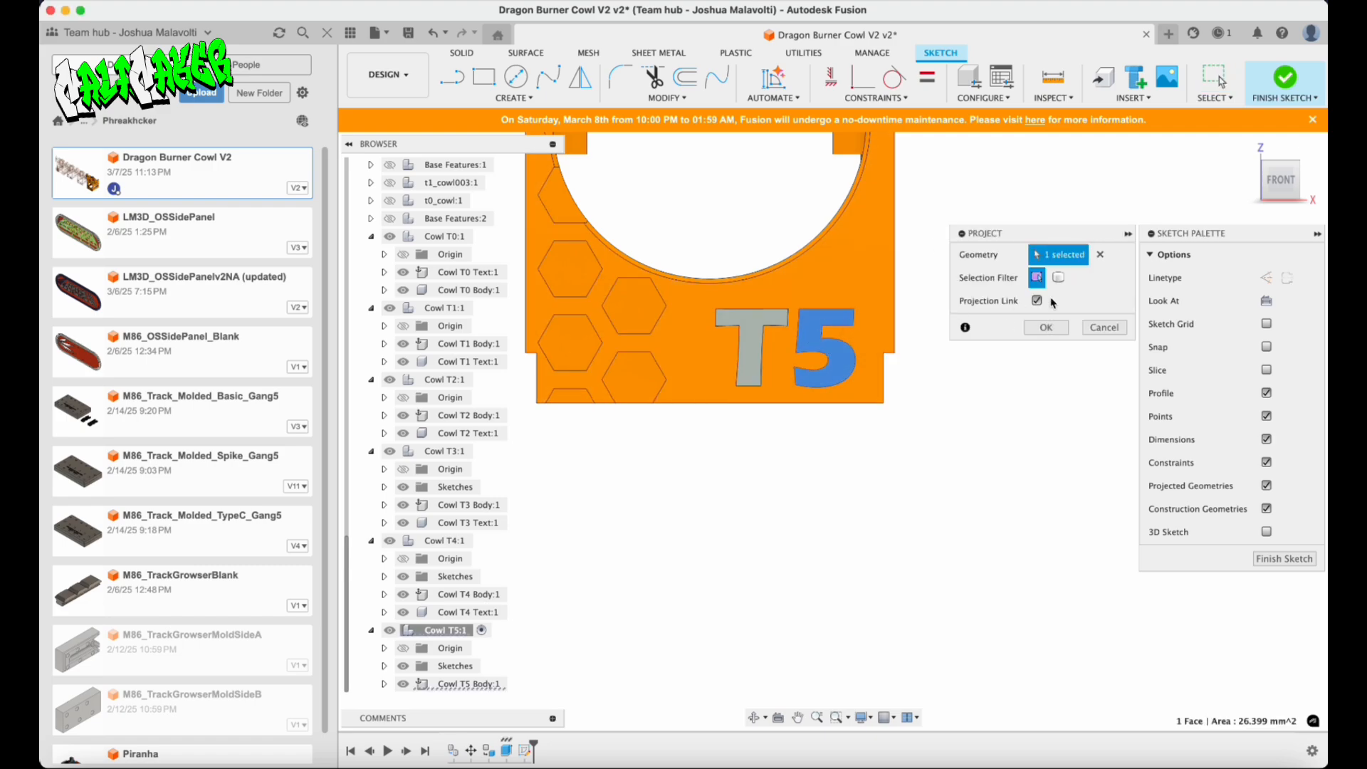
left_click(1046, 328)
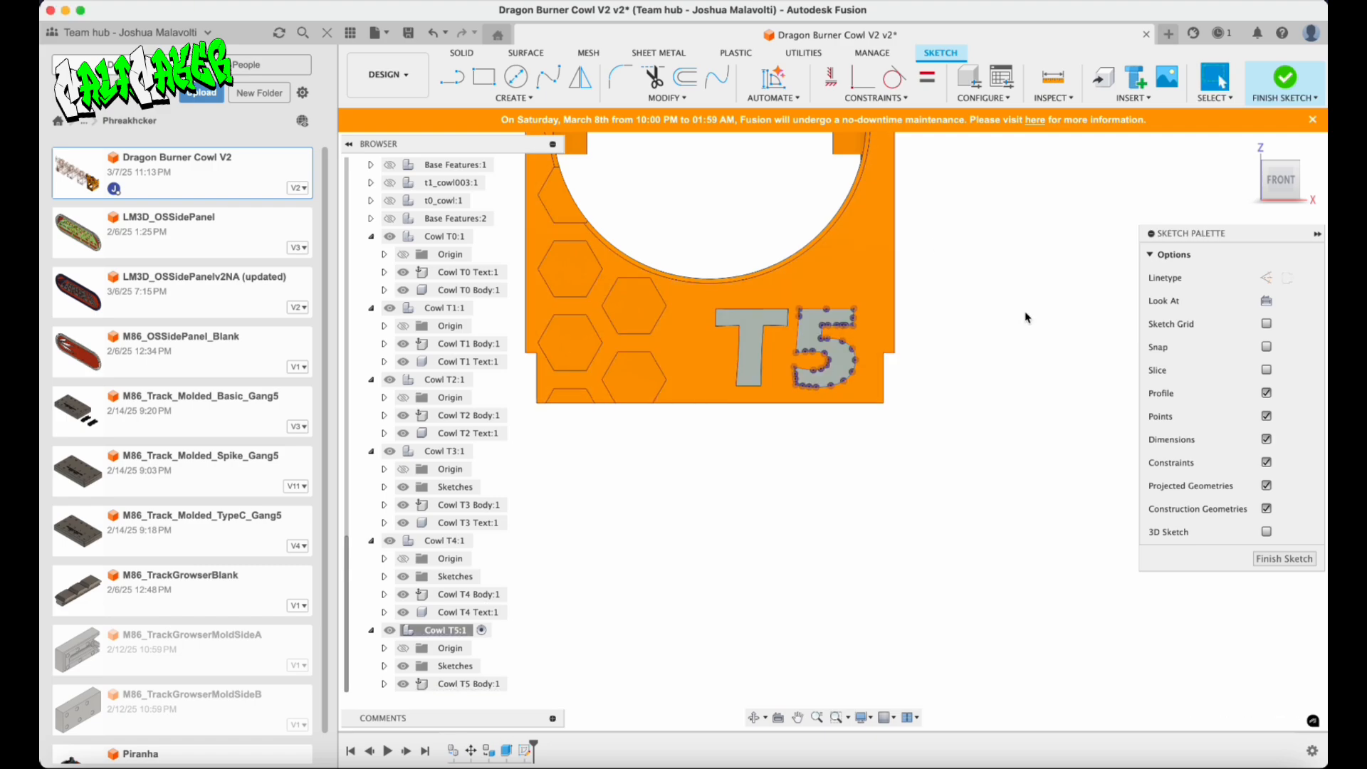
Offset the outline of the letter T inward by 0.05 mm.
scroll(740, 356, "up", 5)
key("o")
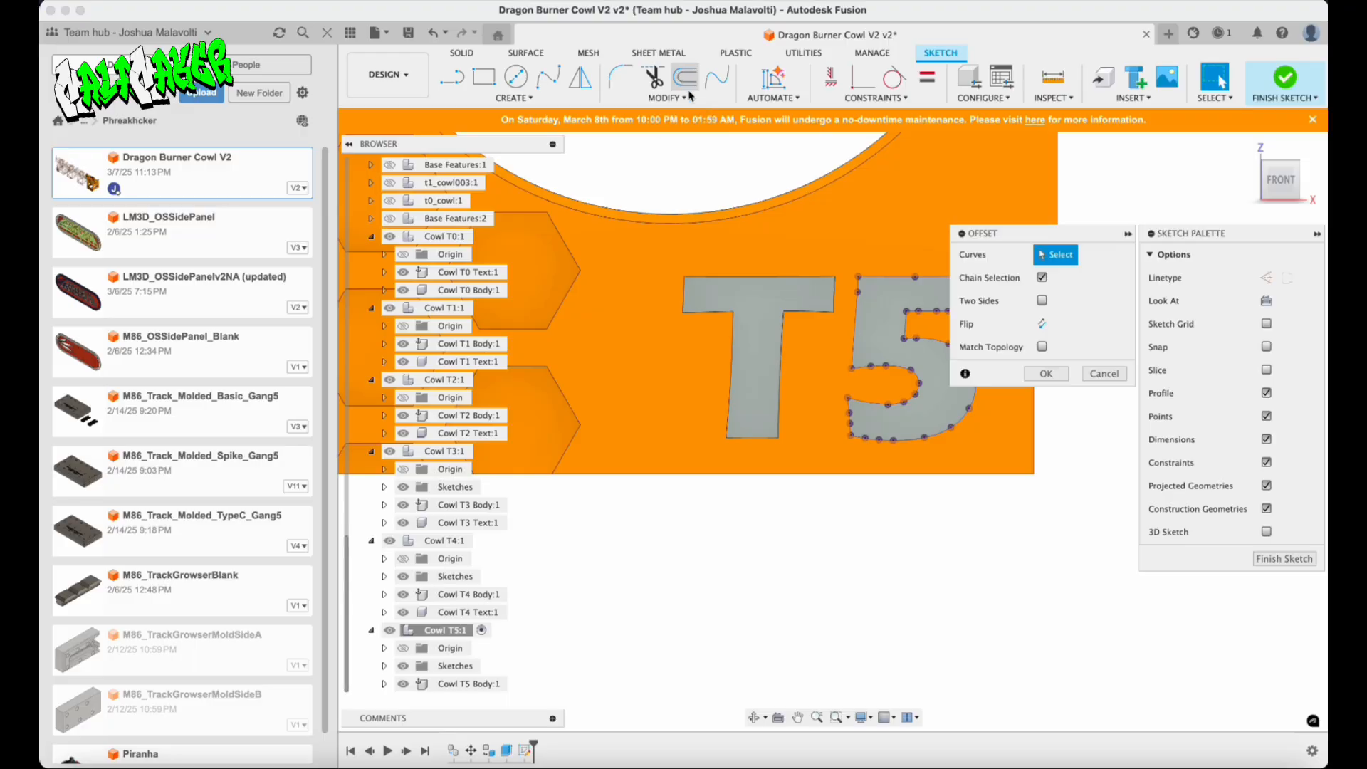
left_click(755, 284)
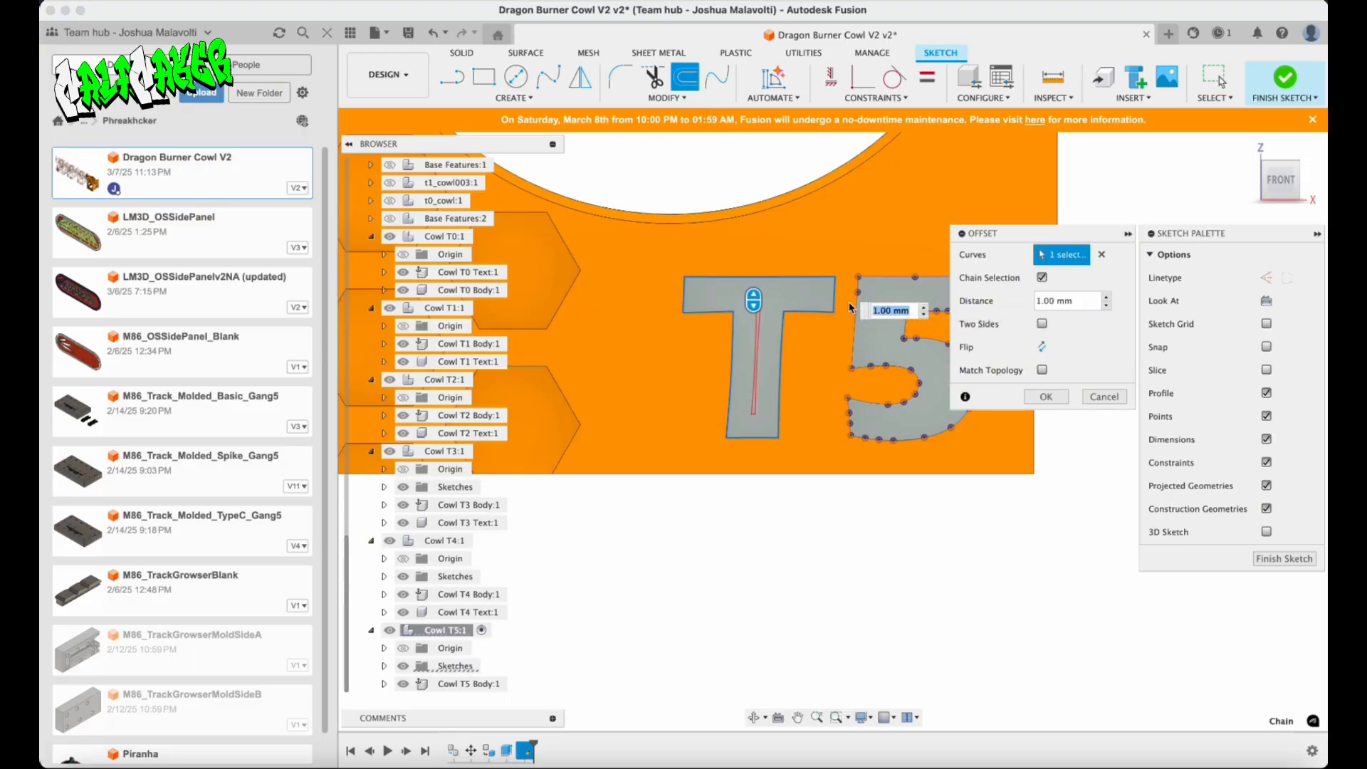
type("0.")
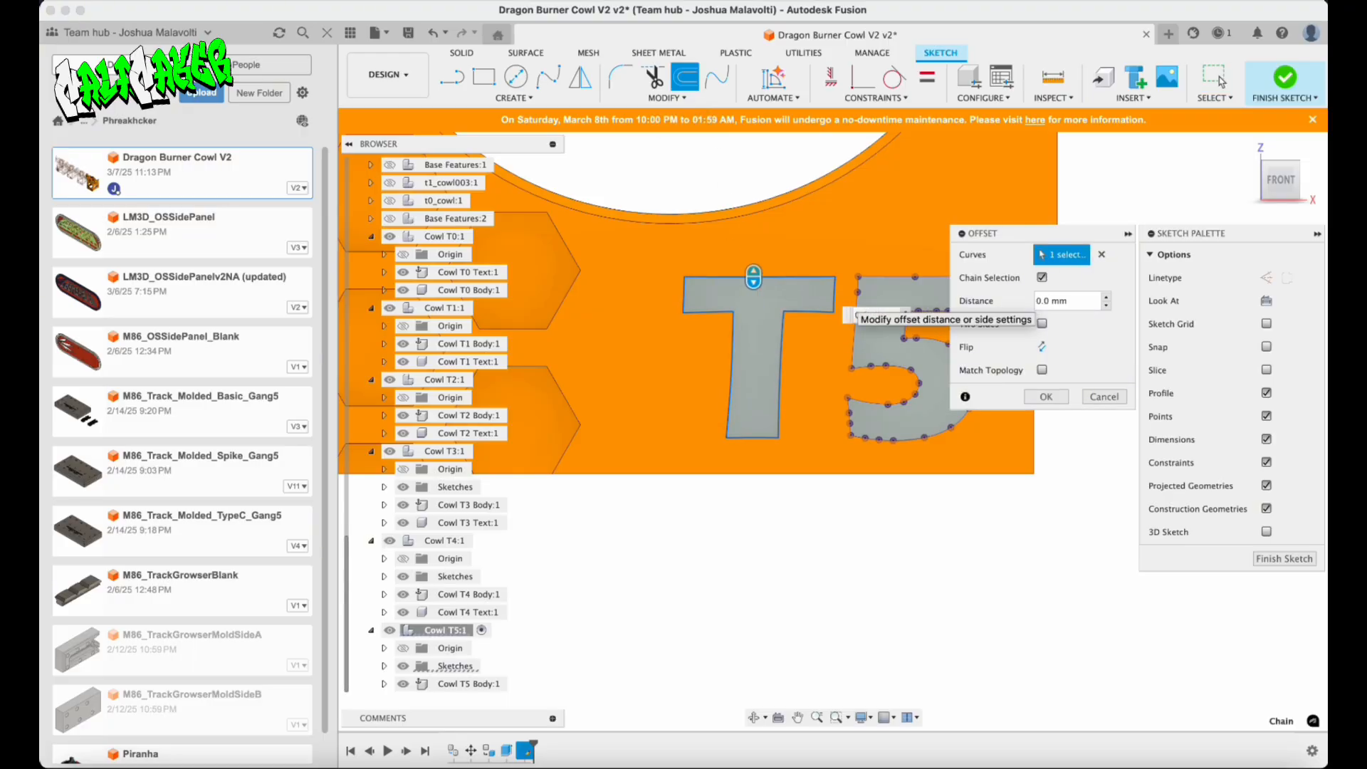
type("05")
key("Return")
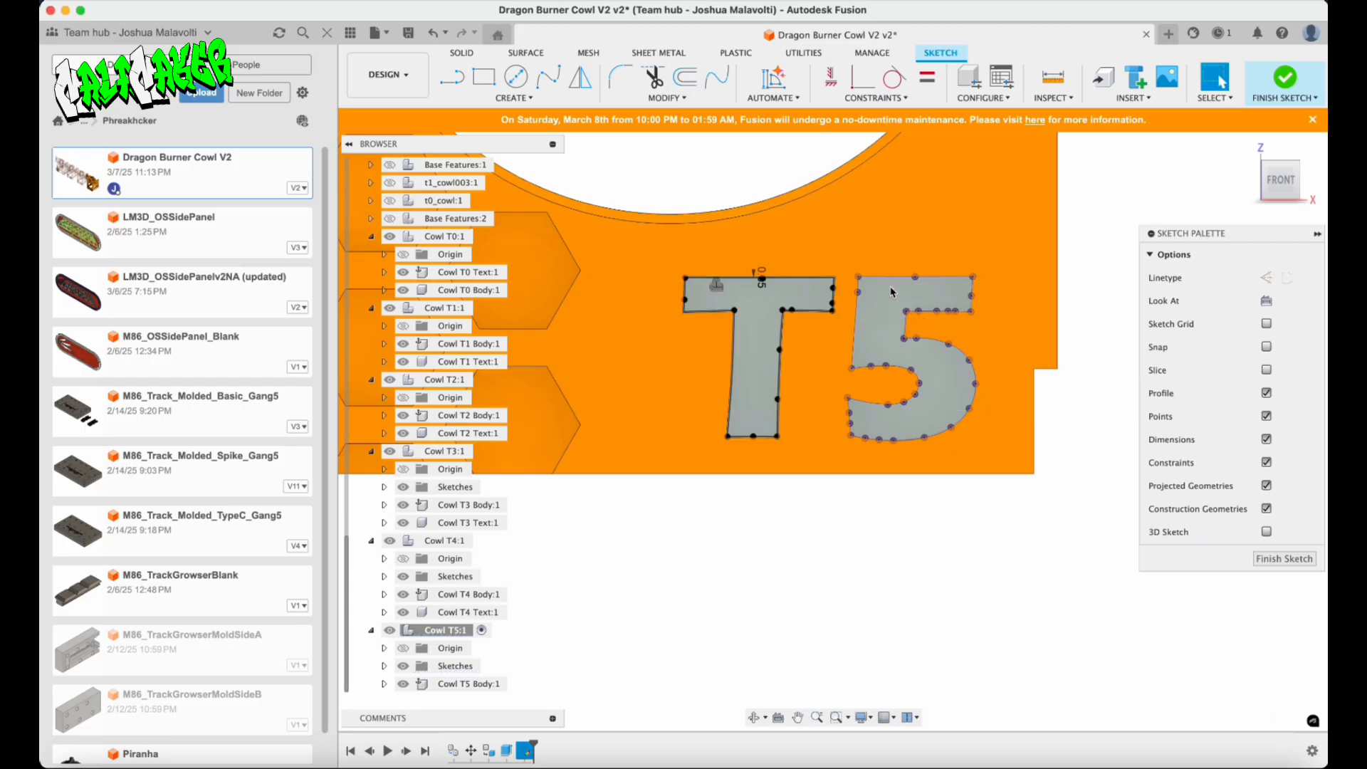
Offset the projected outline of the digit 5 inward by 0.05 mm.
left_click(685, 76)
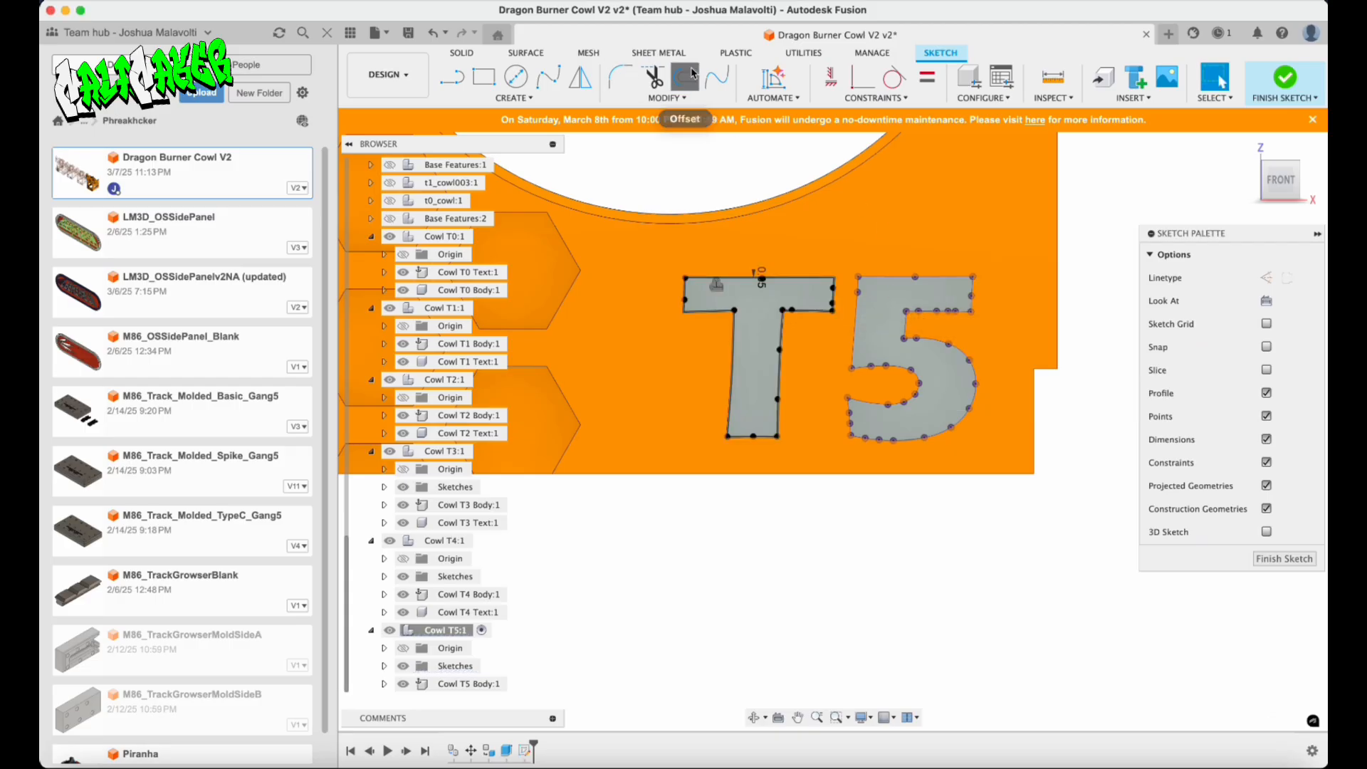
left_click(907, 282)
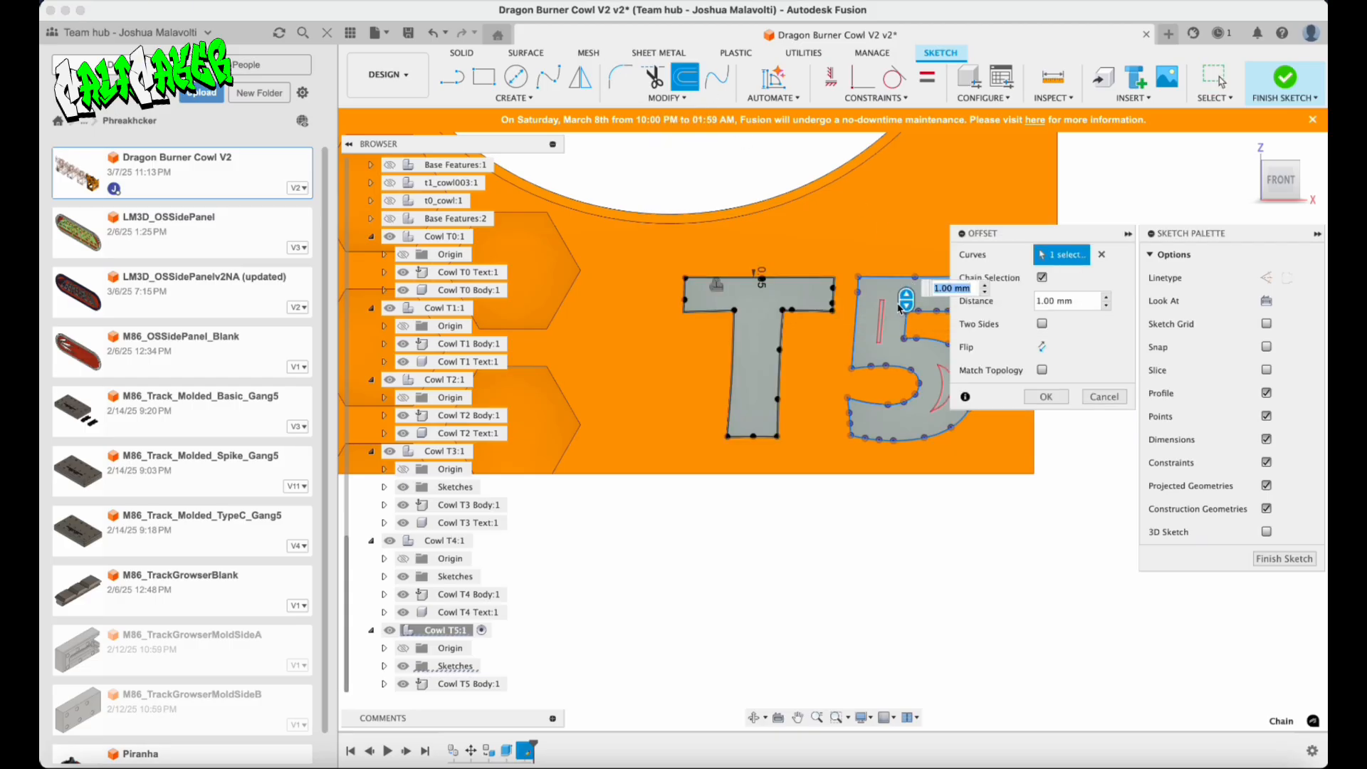
type("0.05")
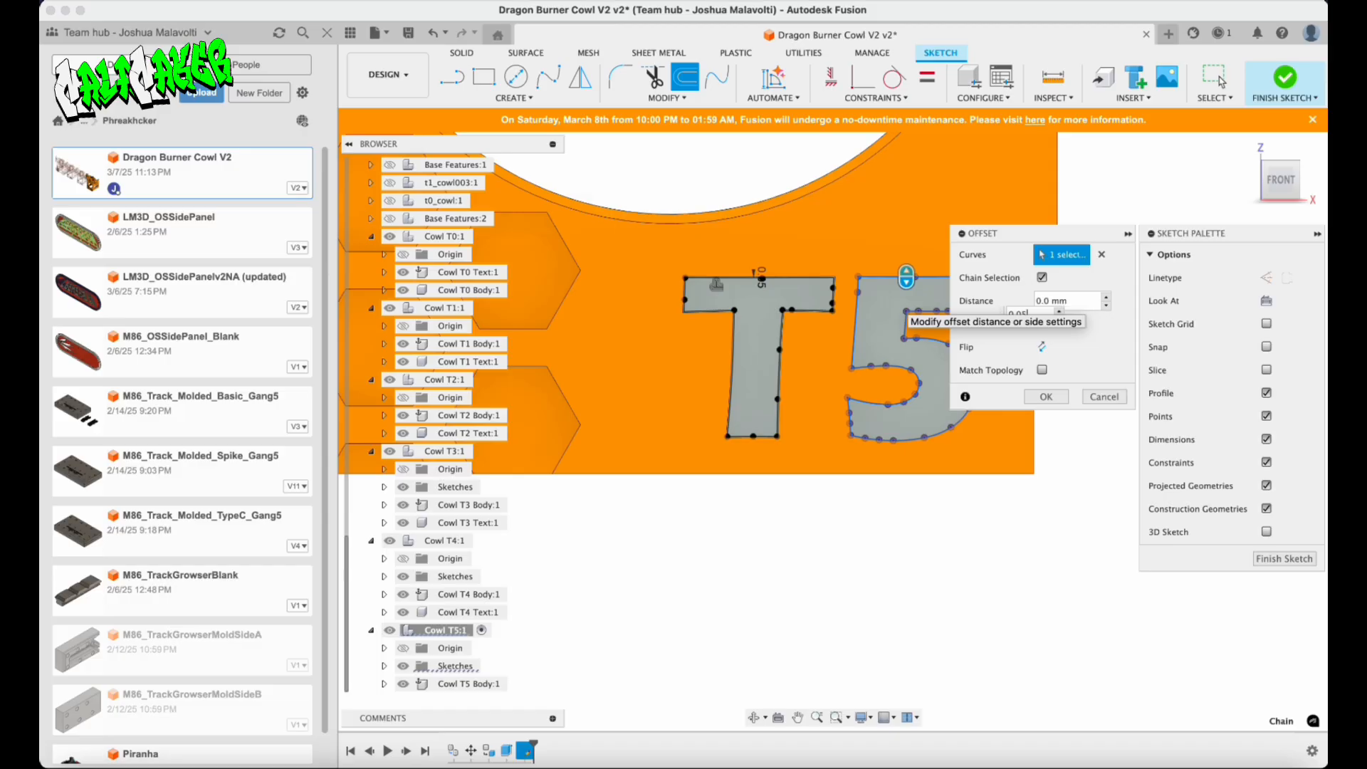
scroll(654, 356, "down", 3)
scroll(915, 305, "up", 5)
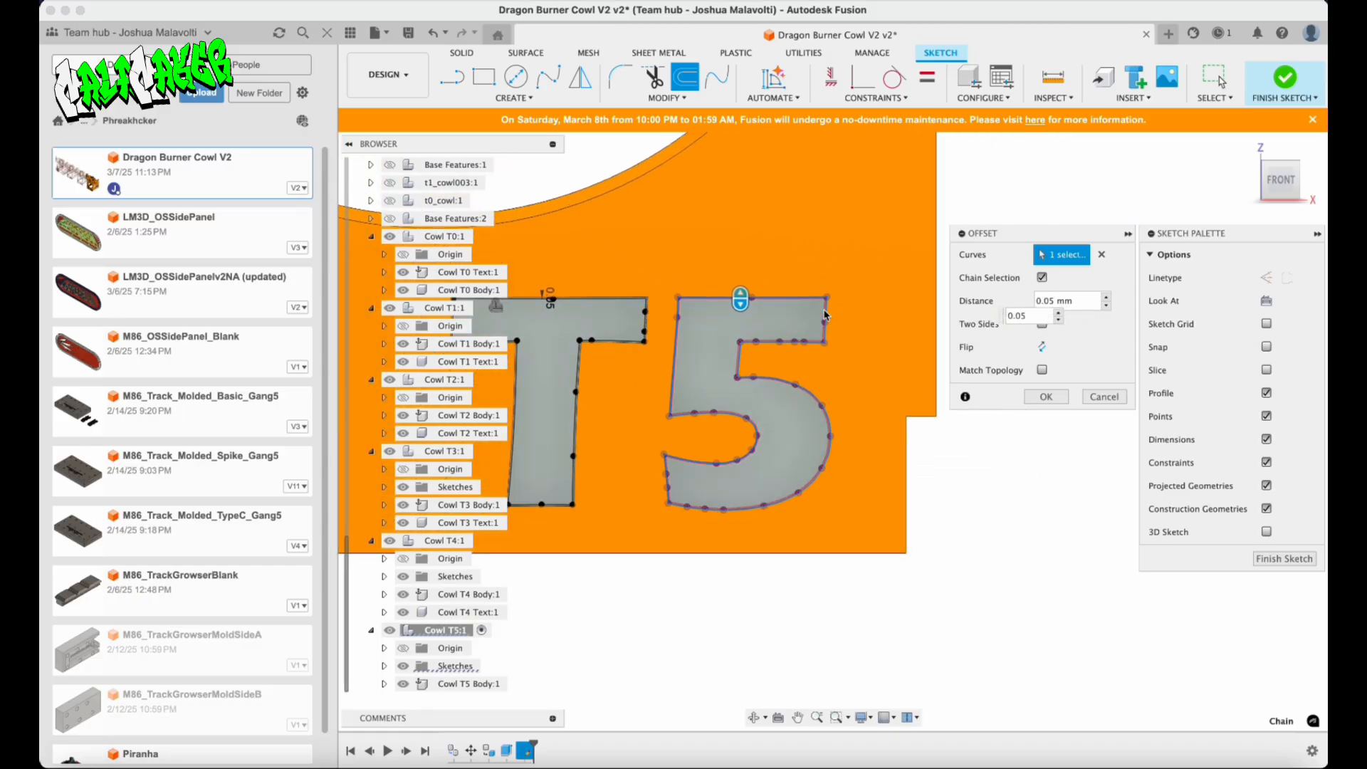
scroll(826, 314, "up", 5)
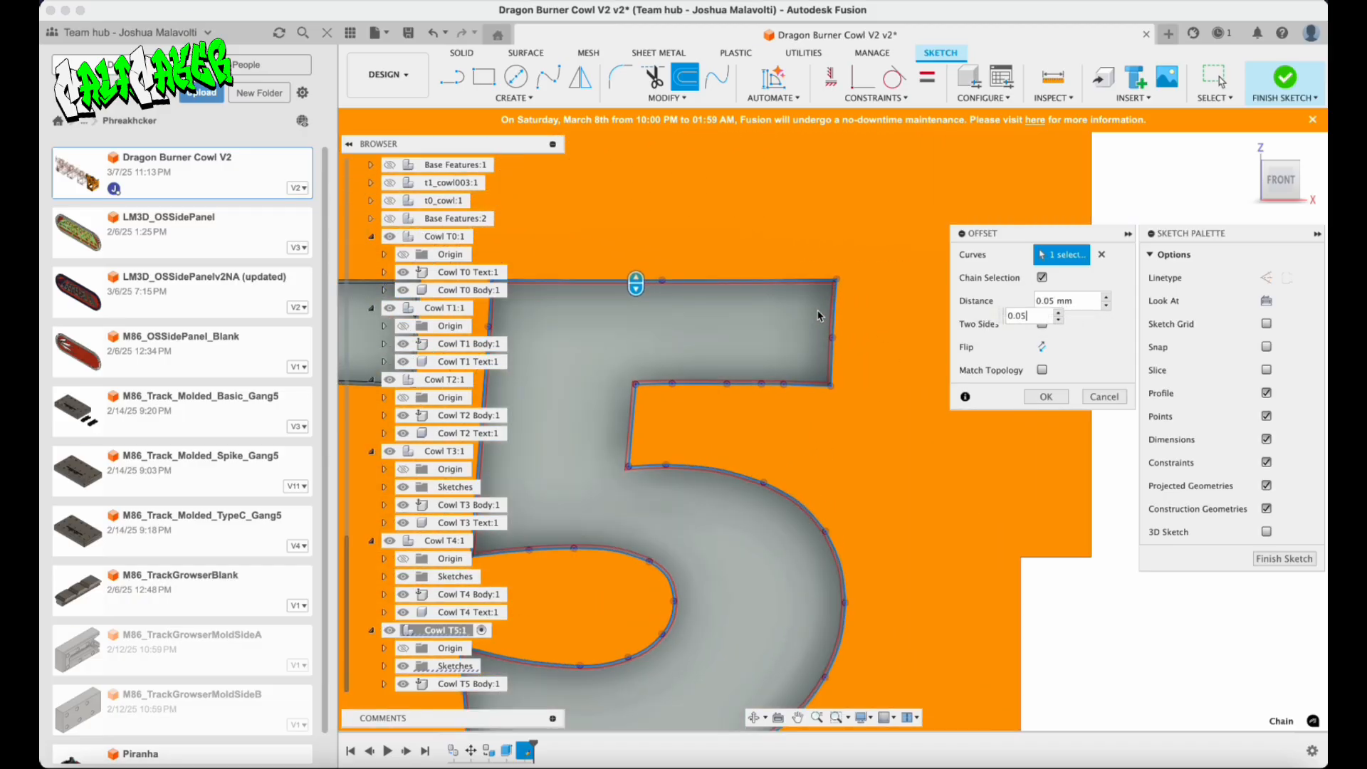
left_click(1046, 397)
Extrude the offset T and 5 profiles up to the cowl's front face as a new component.
scroll(900, 344, "down", 5)
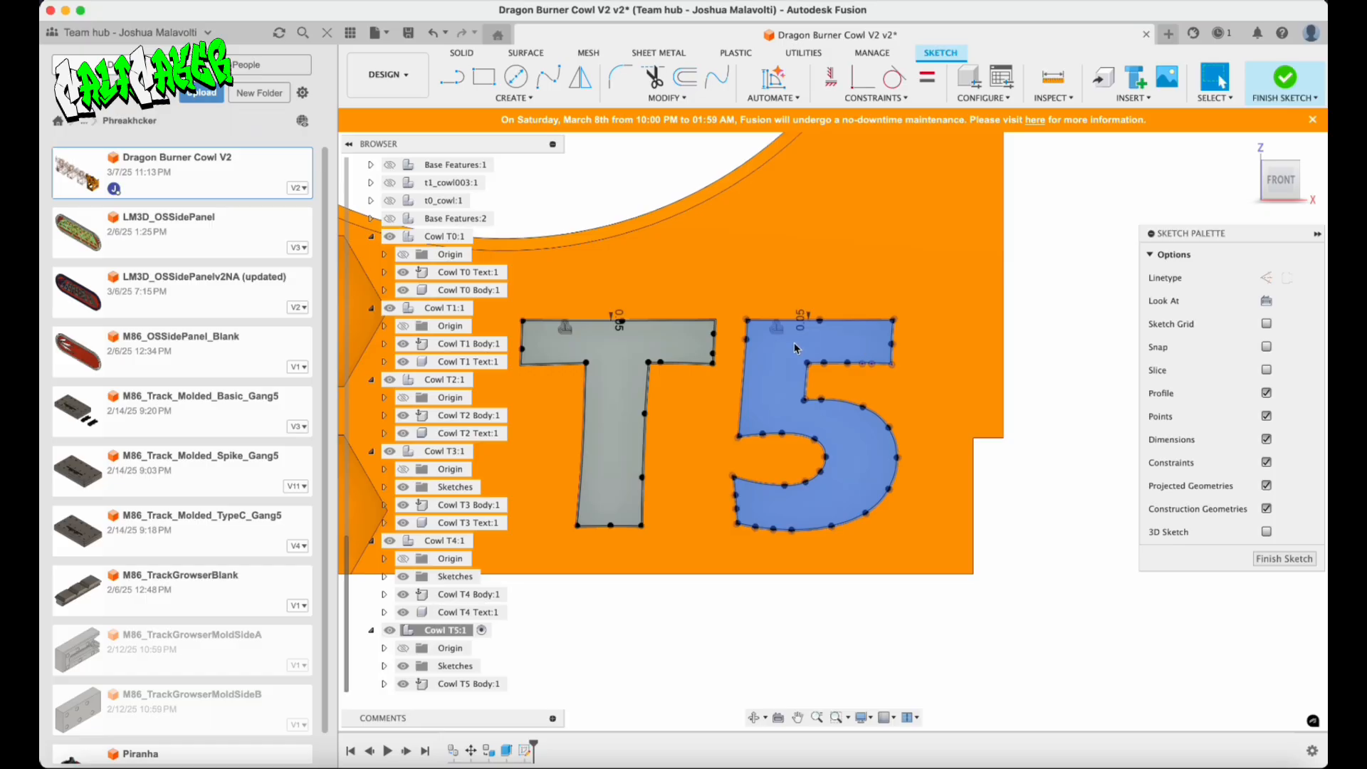
key("e")
left_click(795, 342)
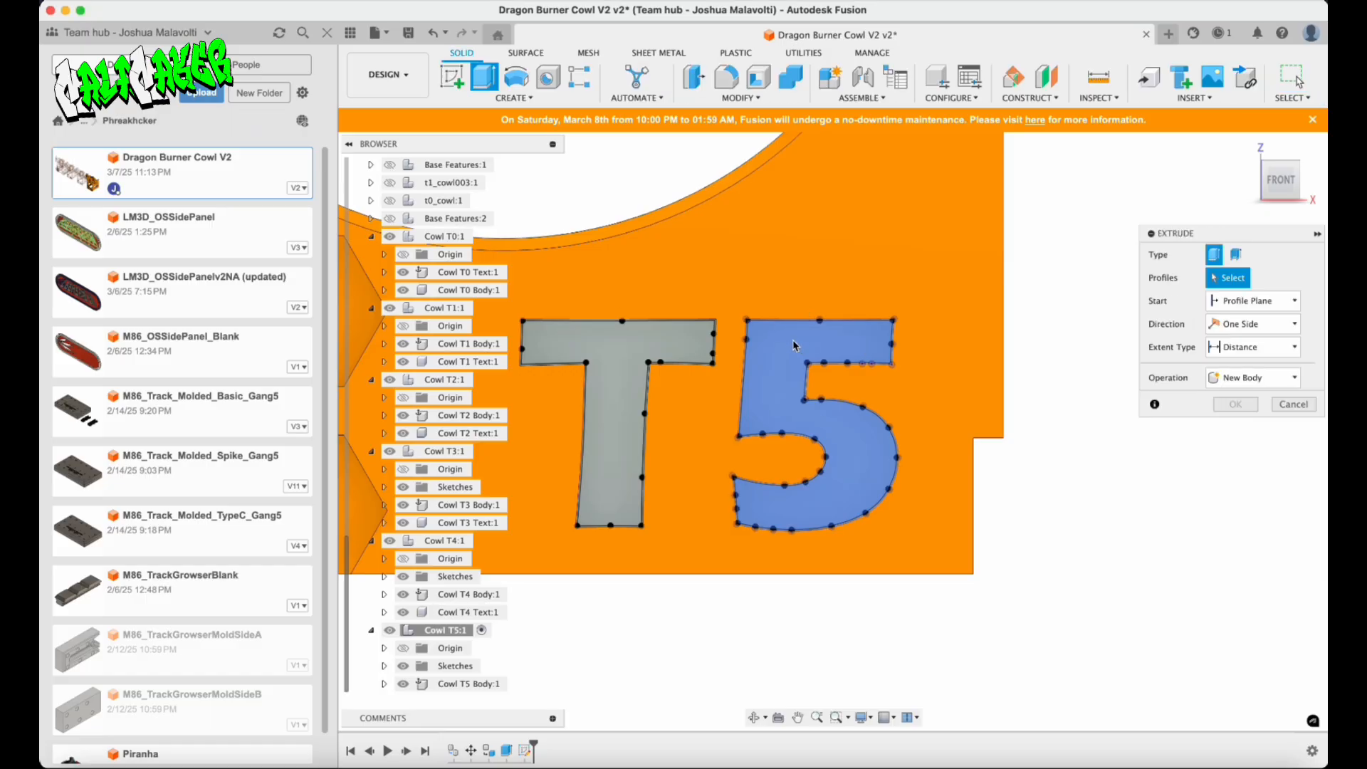
left_click(613, 334)
left_click(1255, 347)
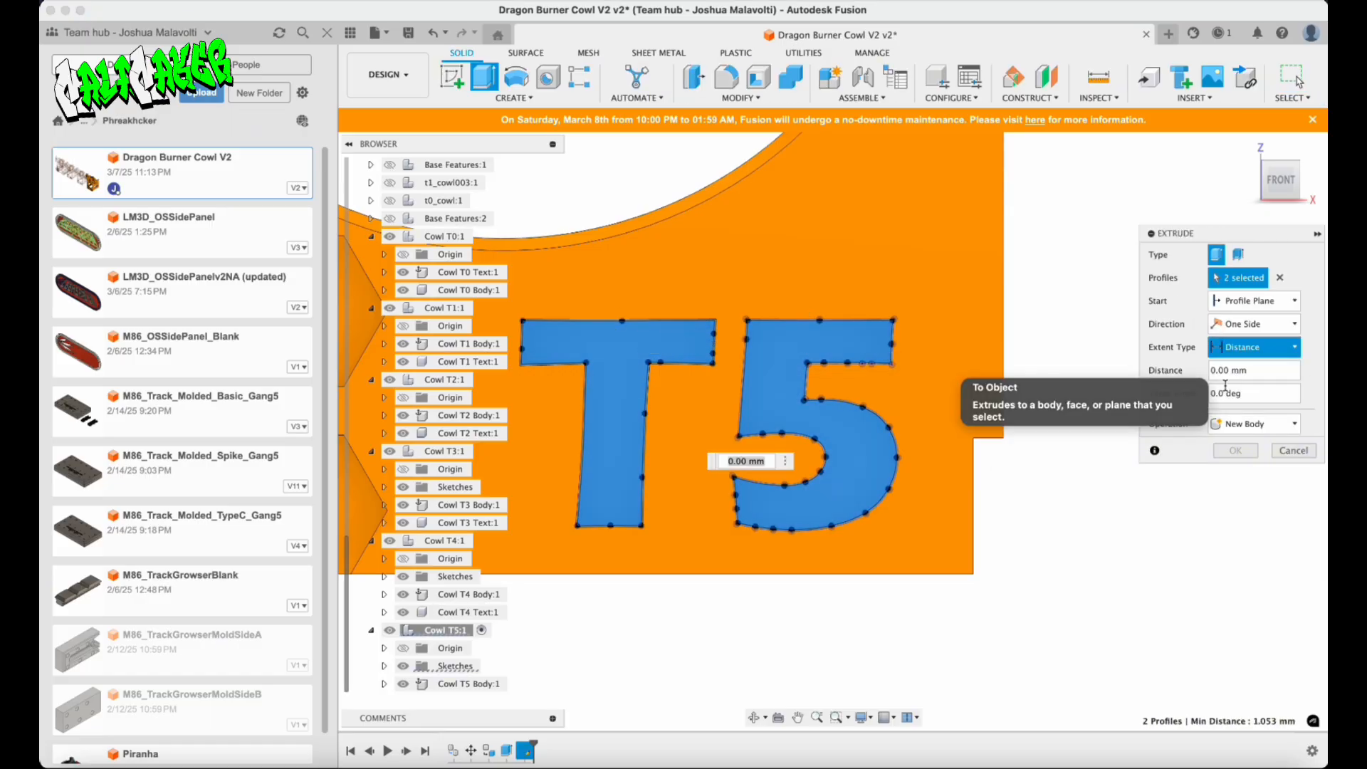
left_click(1226, 385)
middle_click_drag(797, 399, 696, 401, "shift")
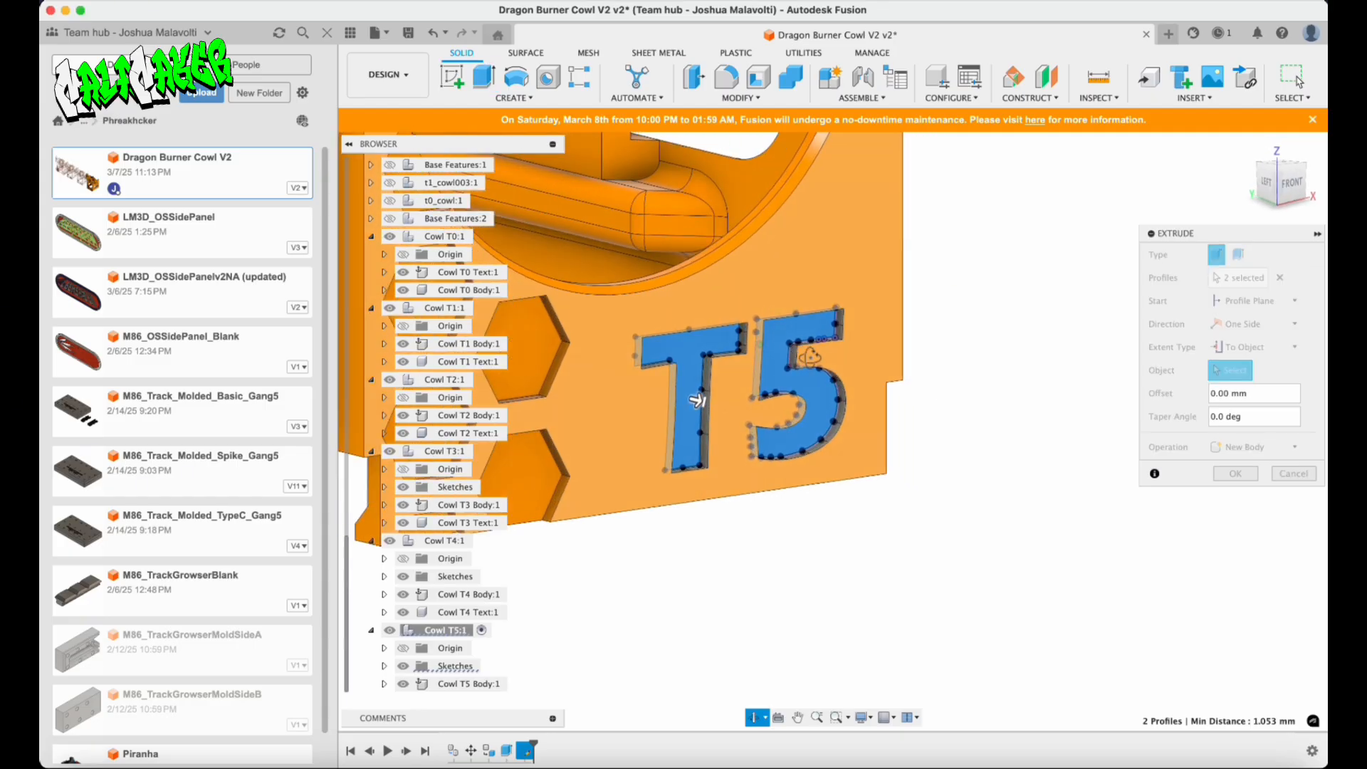
left_click(751, 359)
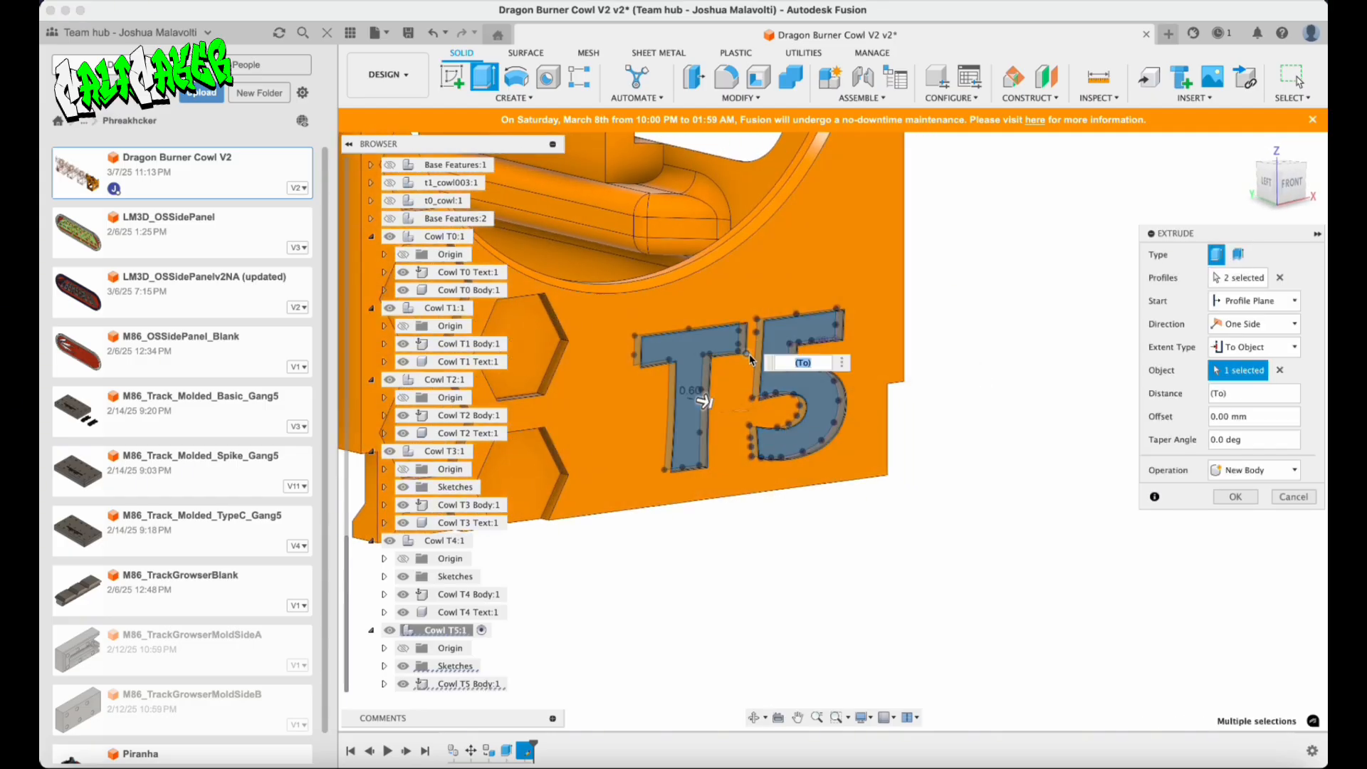
left_click(1243, 469)
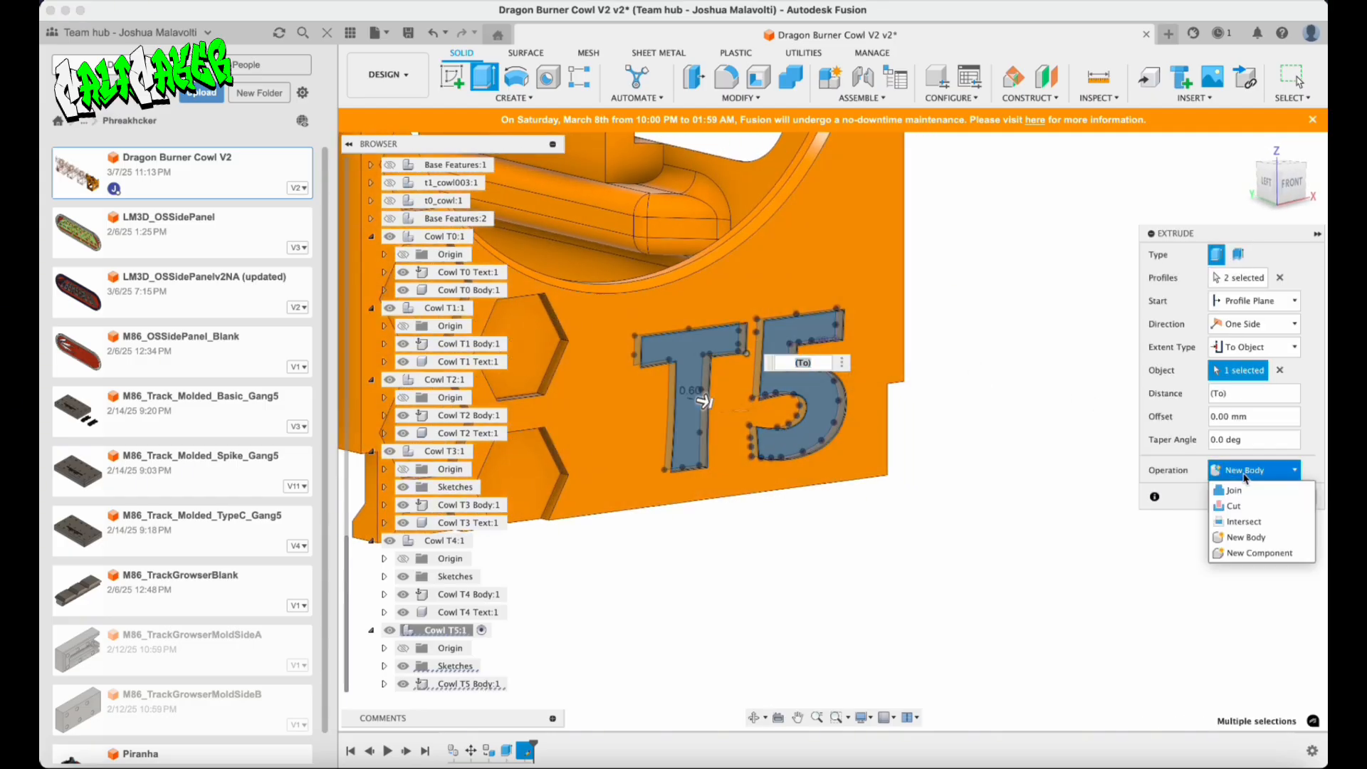
left_click(1242, 548)
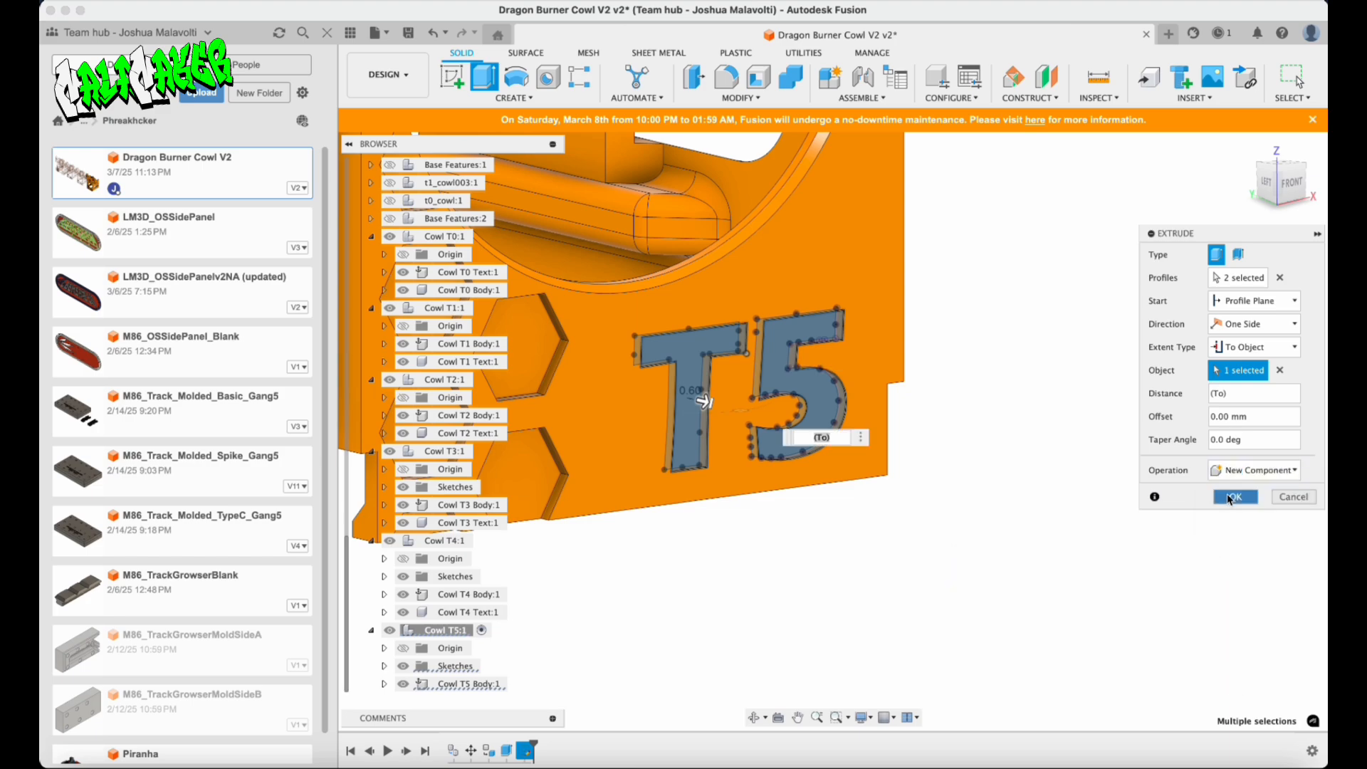
left_click(1230, 497)
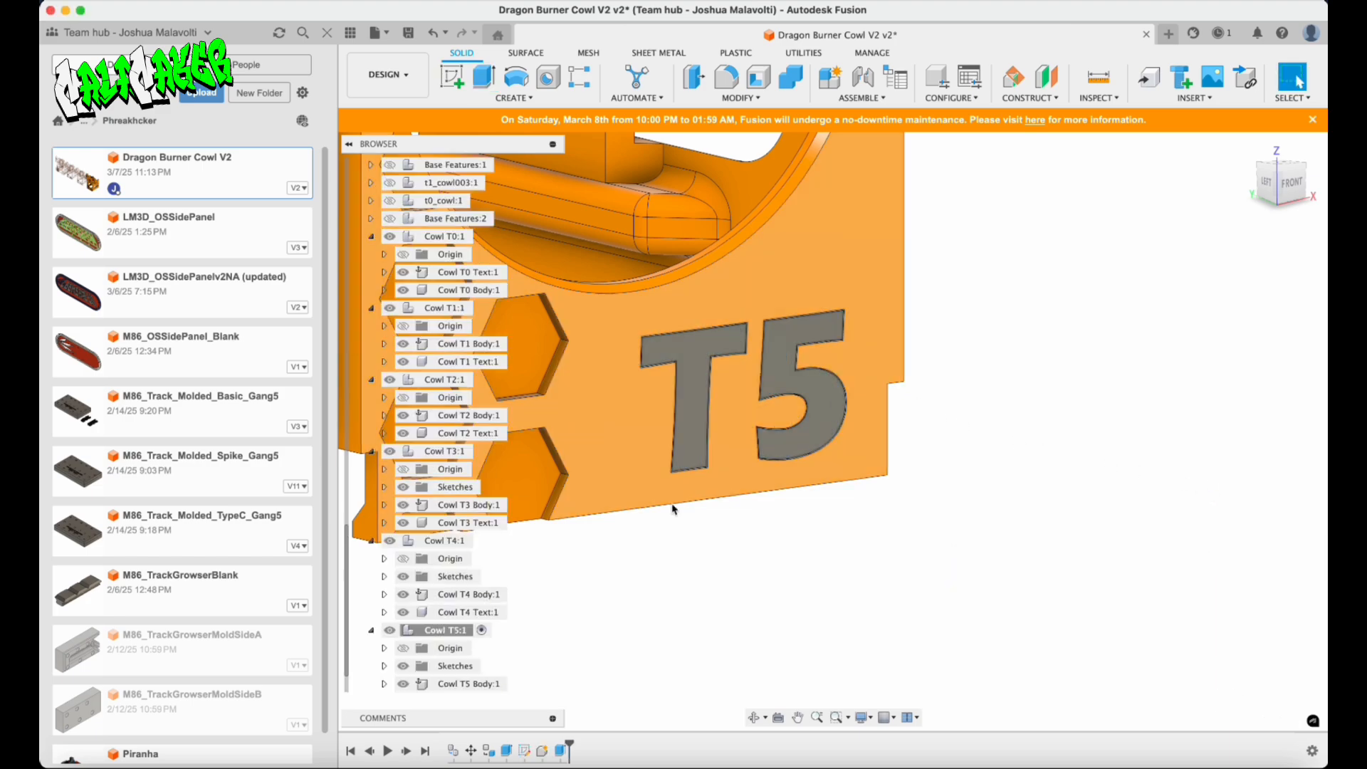
Rename the new text component under Cowl T5 to Cowl T5 Text, reusing the Cowl T4 Text name.
scroll(472, 568, "down", 1)
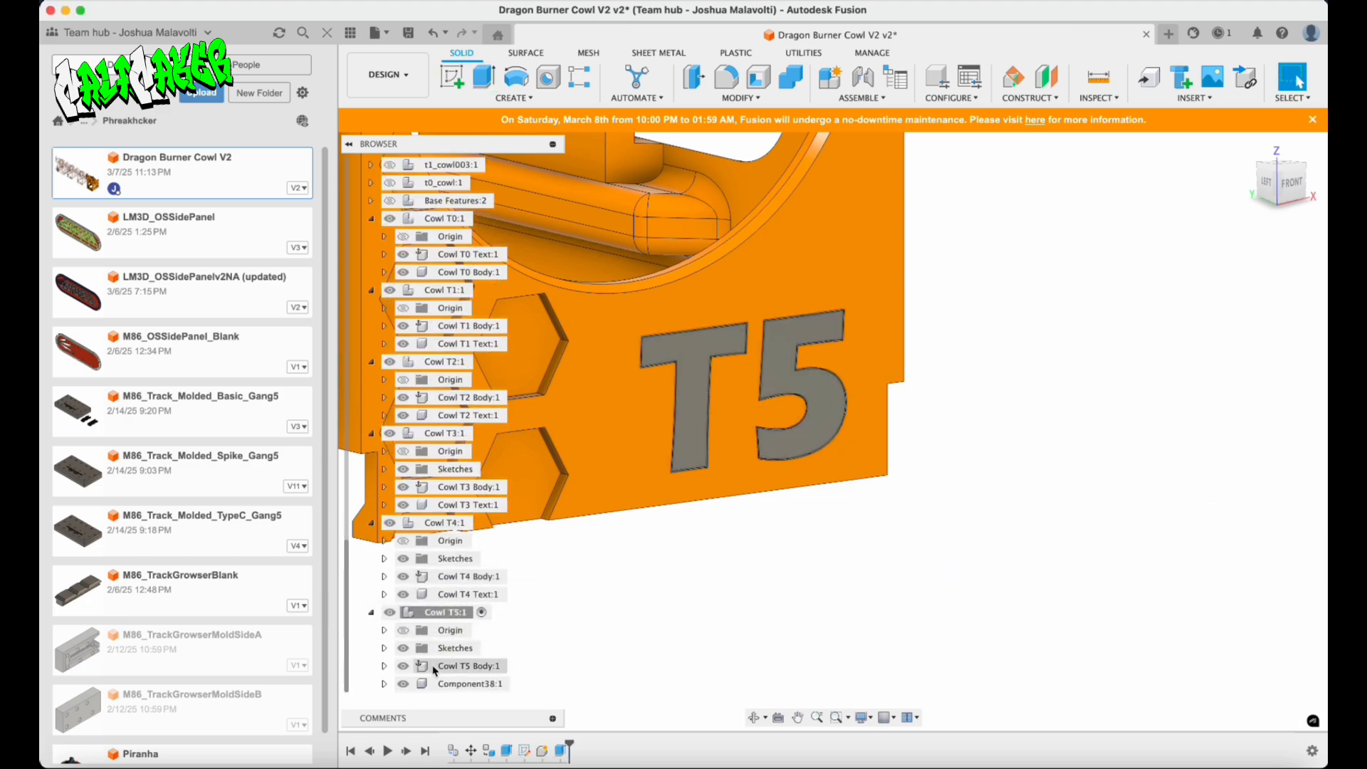
left_click(476, 598)
double_click(476, 598)
key("super+c")
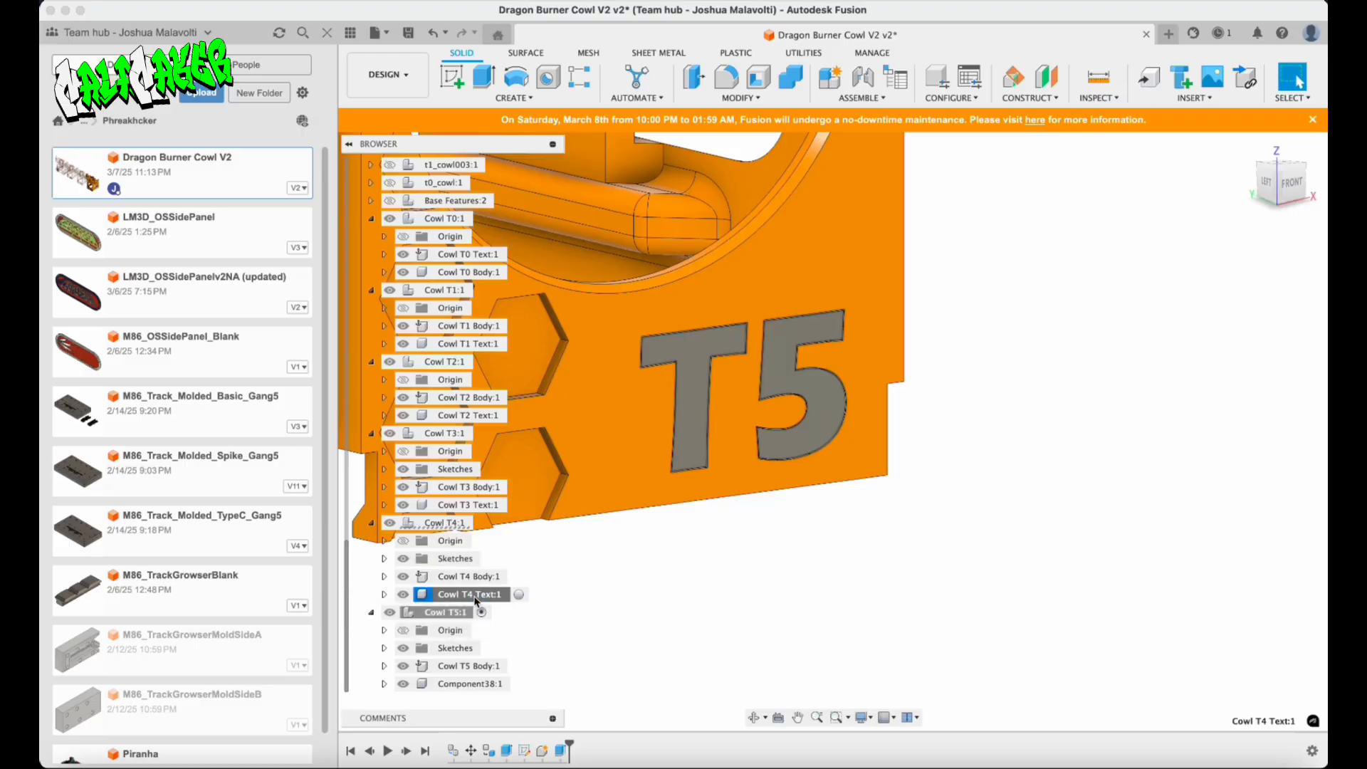
left_click(470, 683)
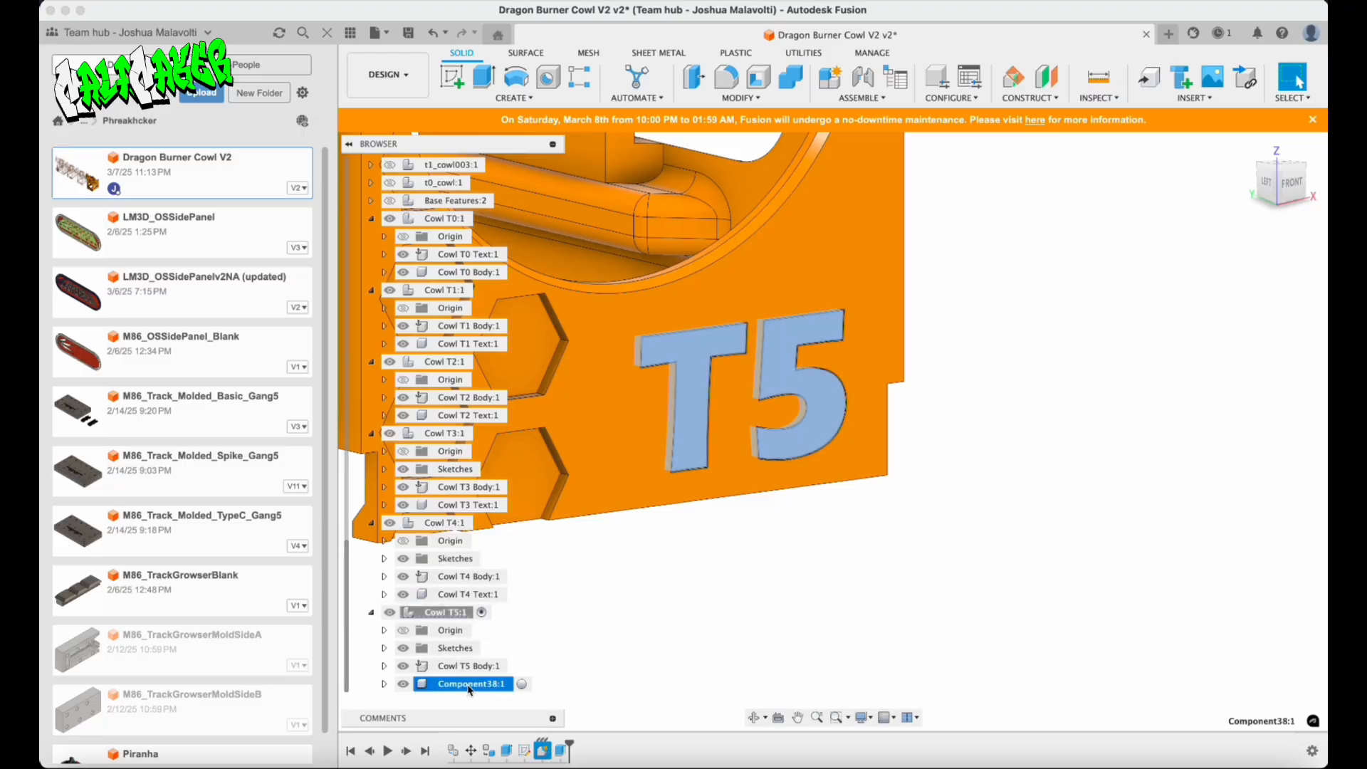
double_click(470, 685)
key("super+v")
key("Return")
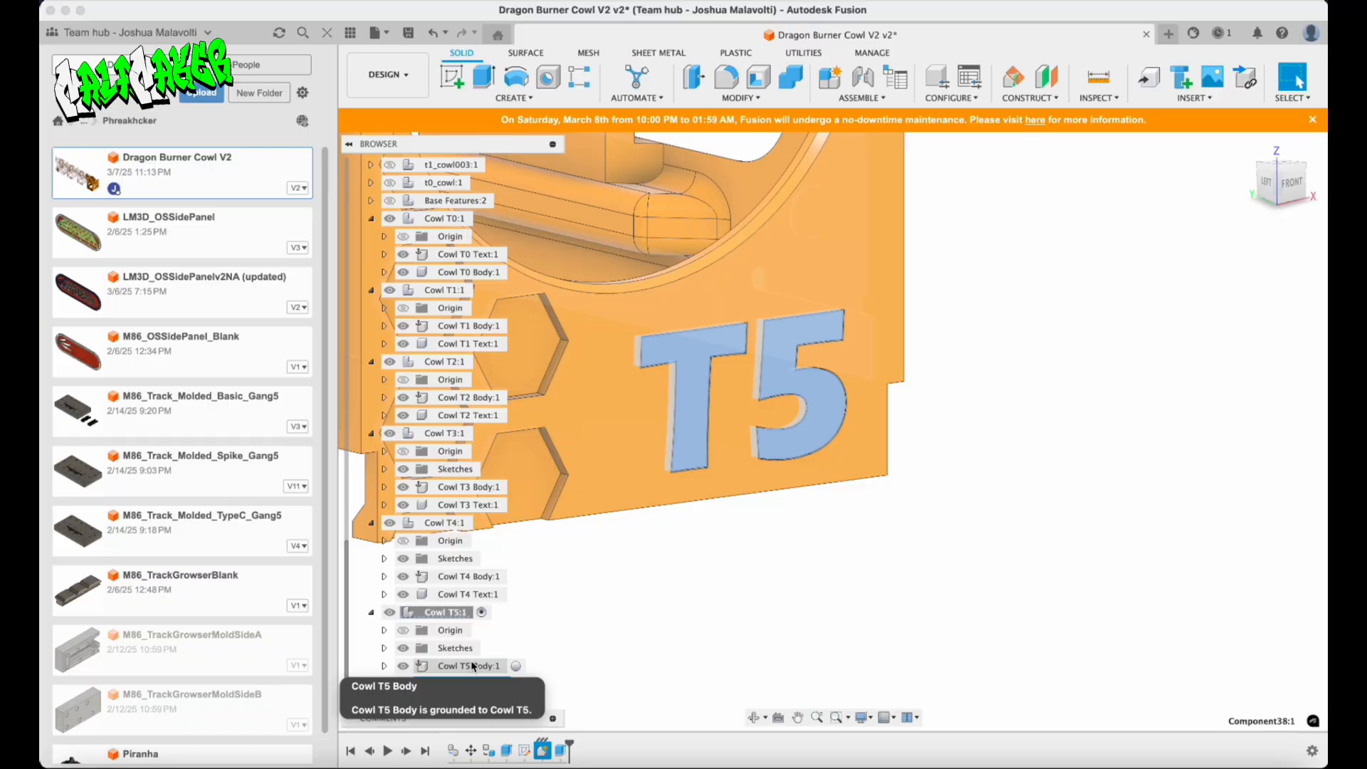
left_click(746, 578)
Export the Cowl T5 Body component as a binary STL mesh in millimetres to the Downloads folder.
scroll(911, 505, "down", 5)
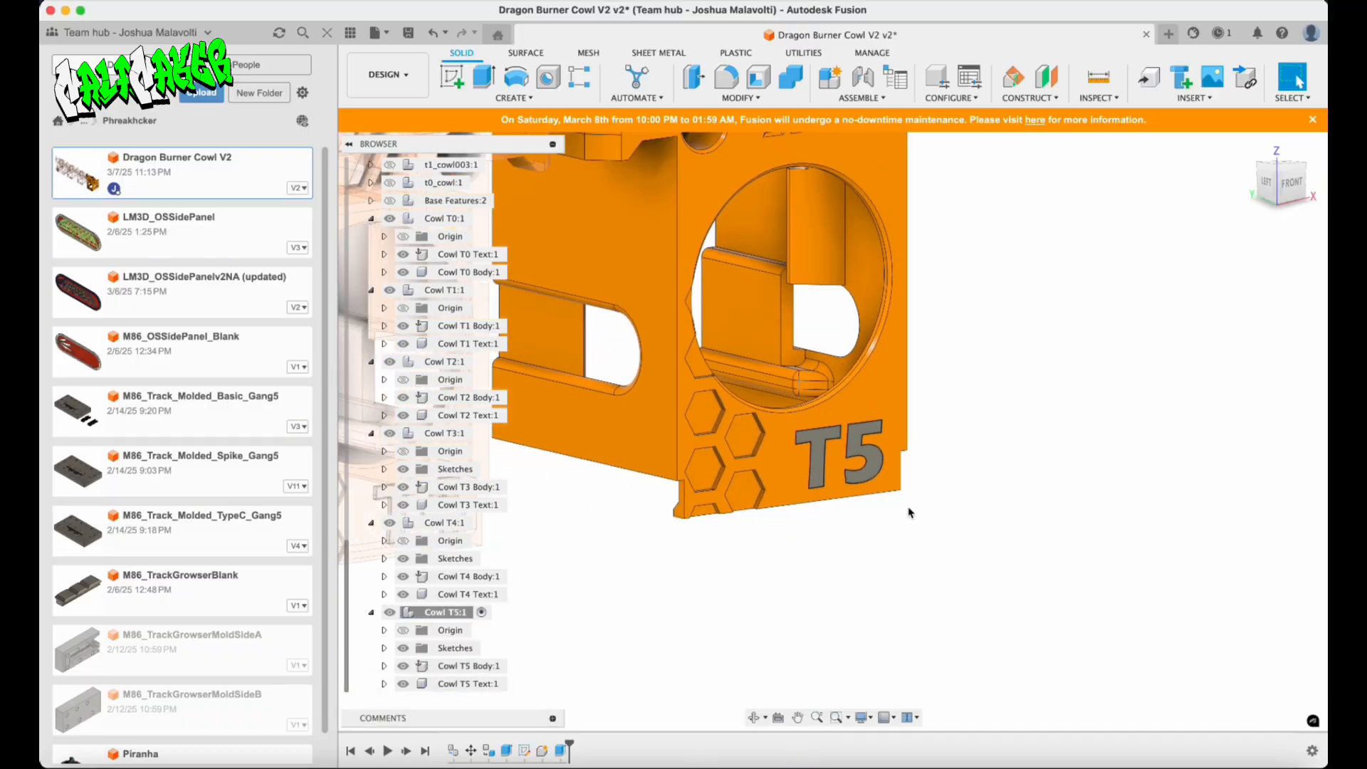
scroll(909, 512, "down", 5)
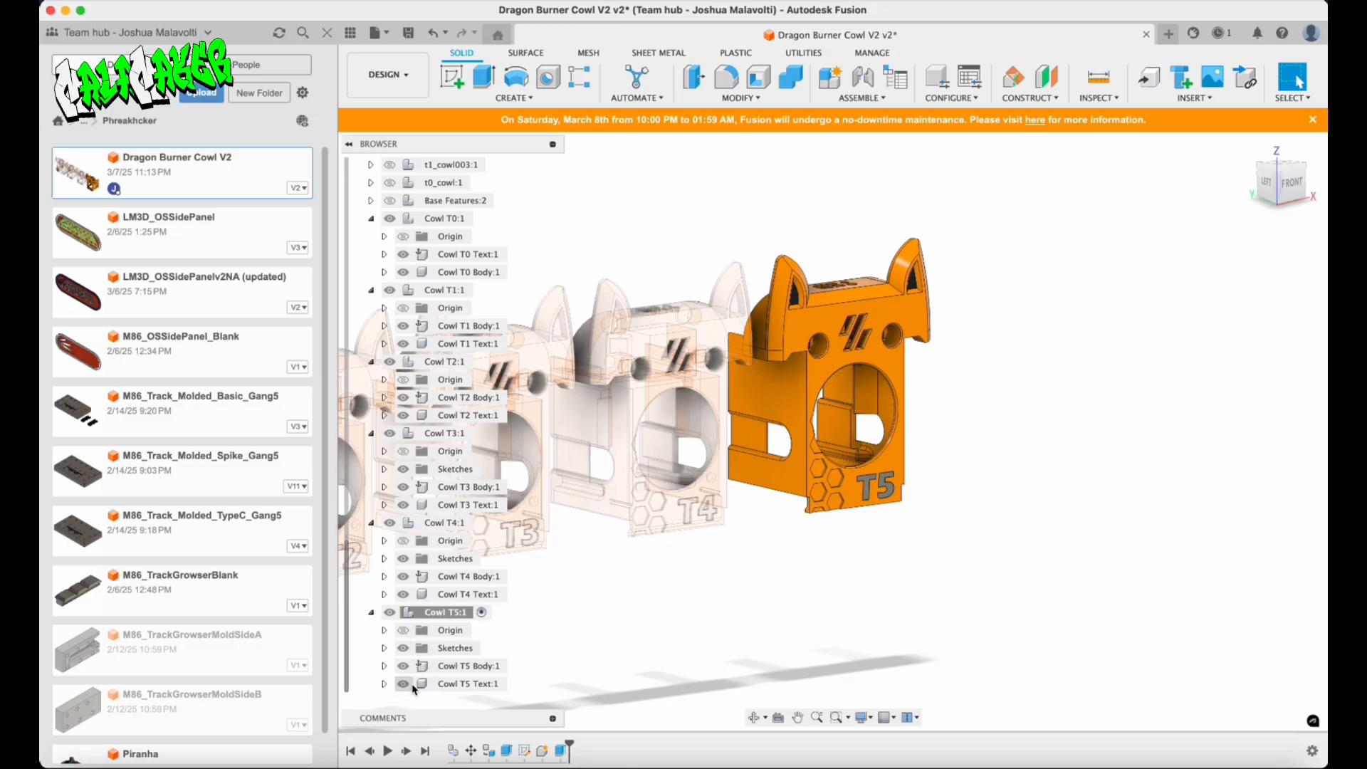
right_click(459, 669)
left_click(554, 405)
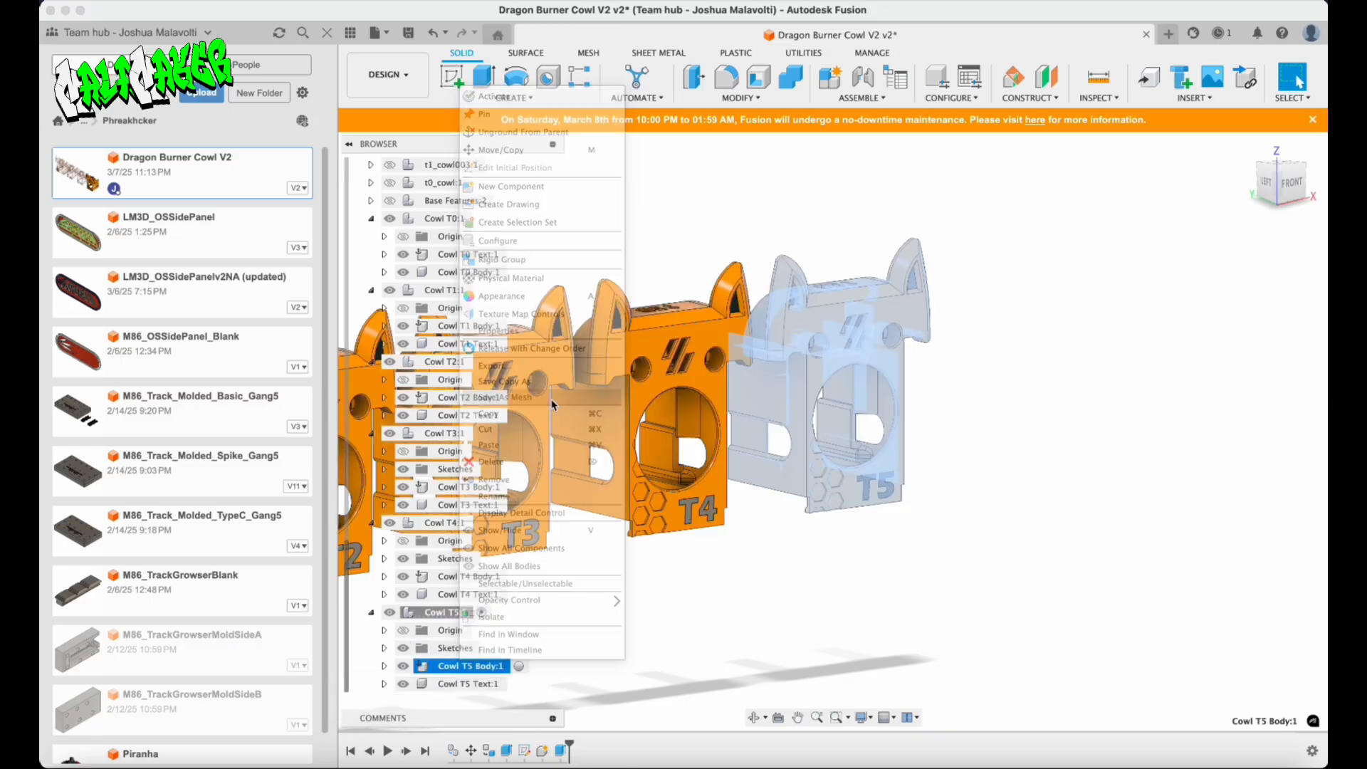
key("Return")
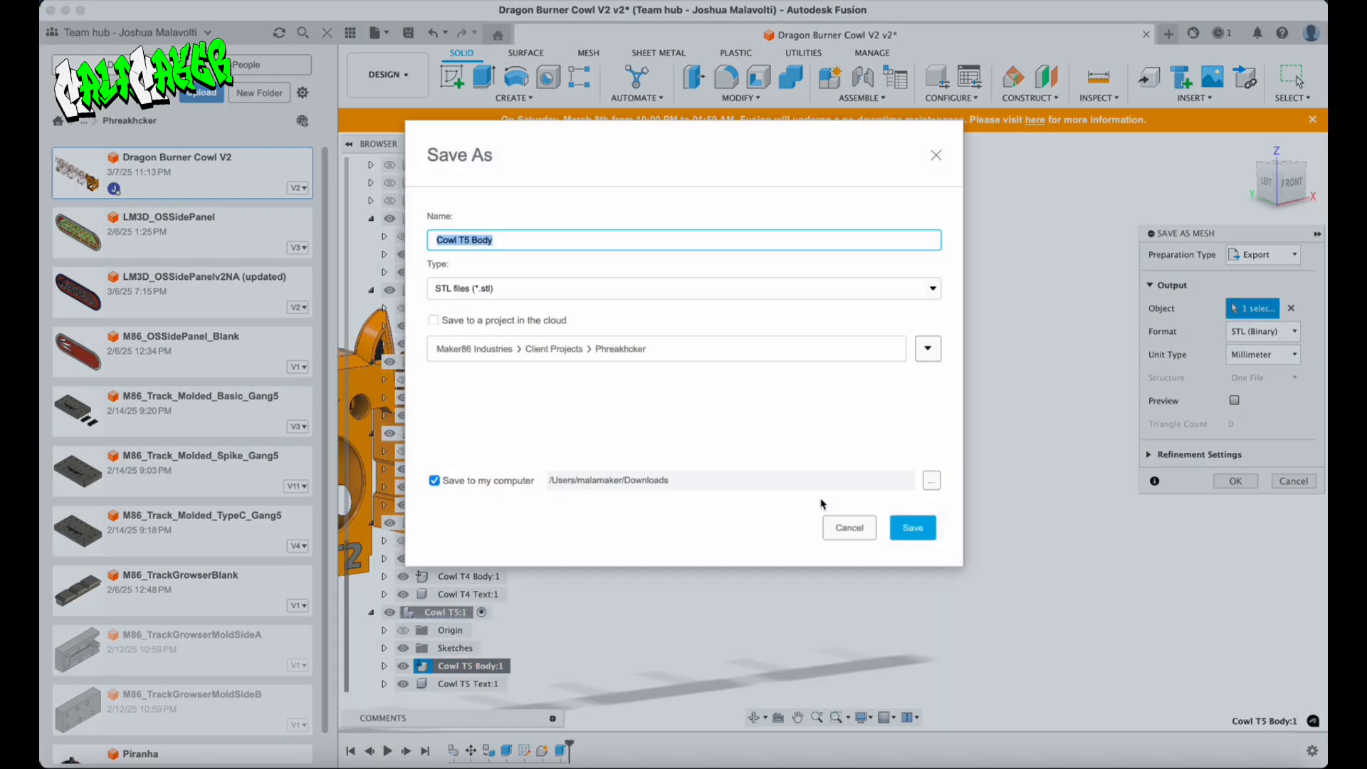
left_click(933, 537)
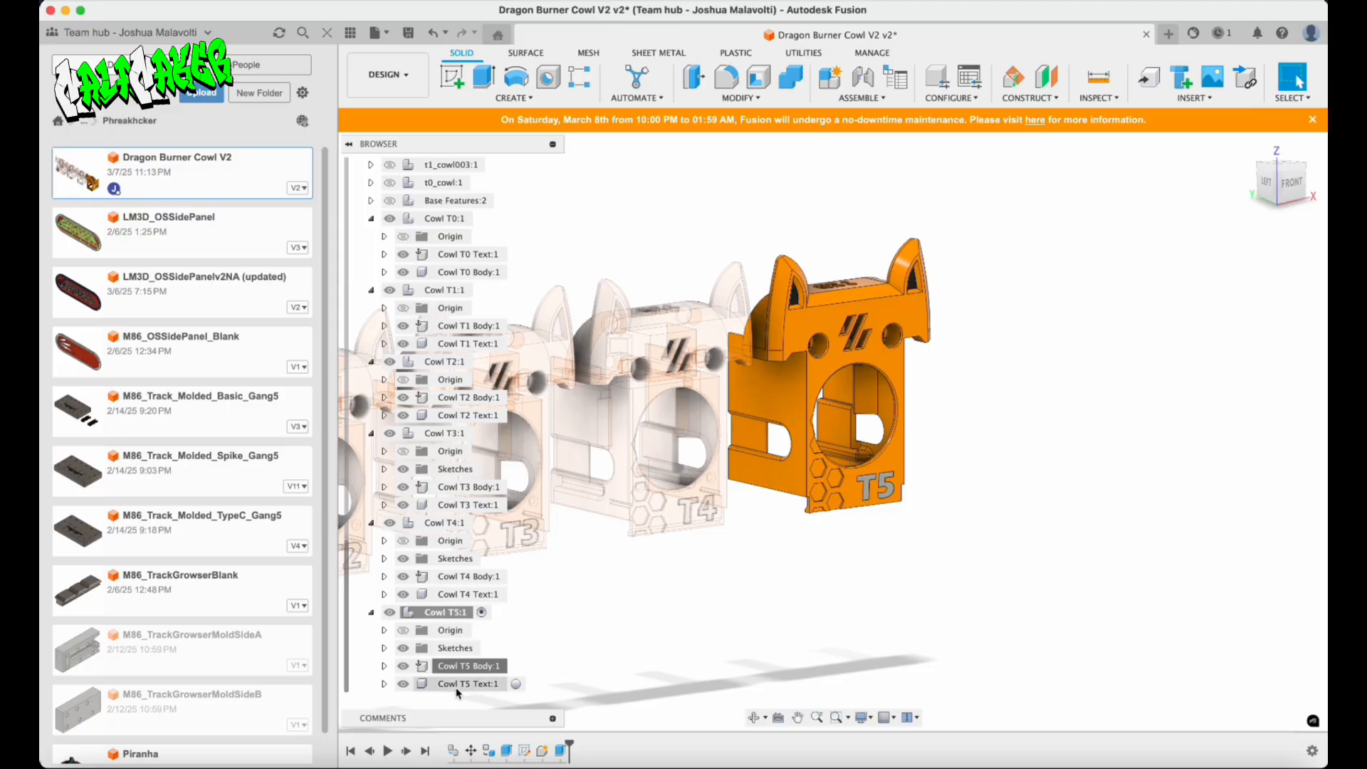
Export the Cowl T5 Text component as a binary STL mesh in millimetres to the Downloads folder.
right_click(459, 683)
left_click(504, 420)
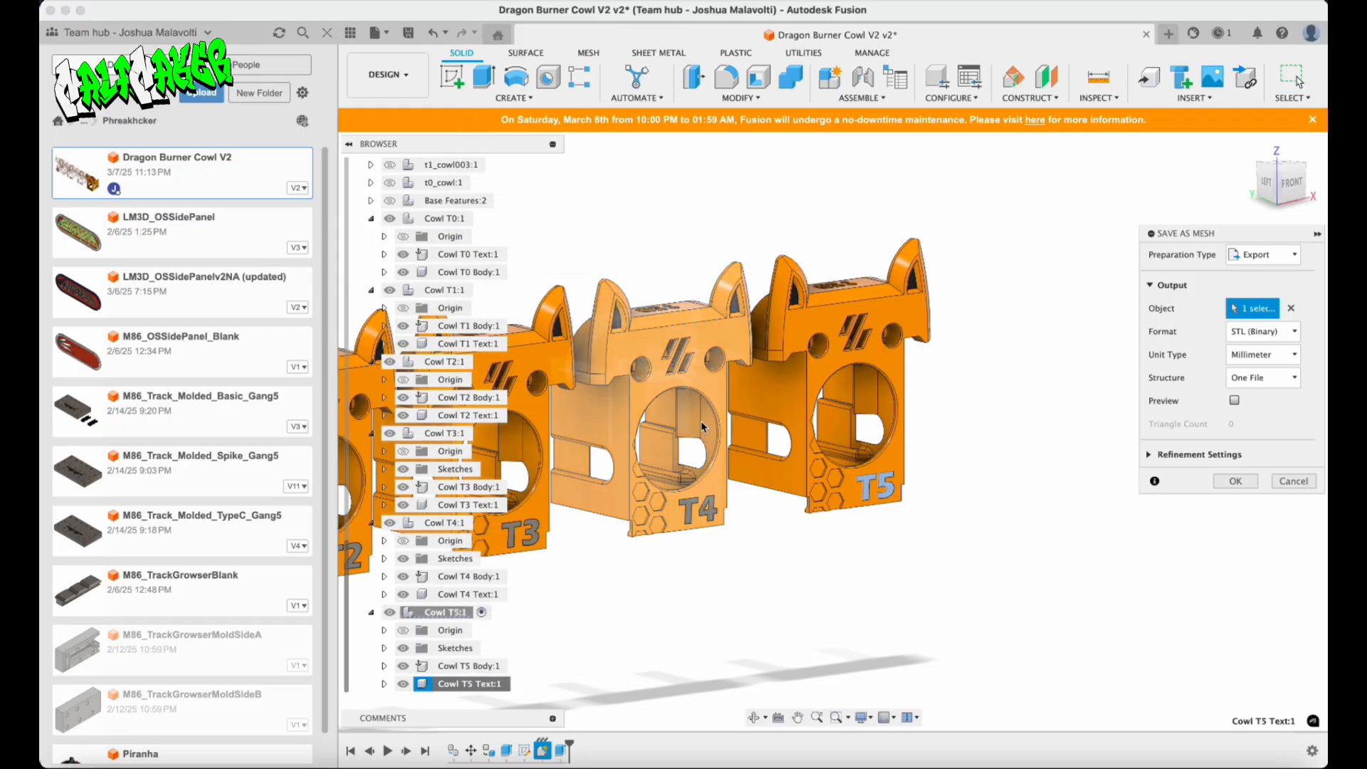
left_click(1232, 482)
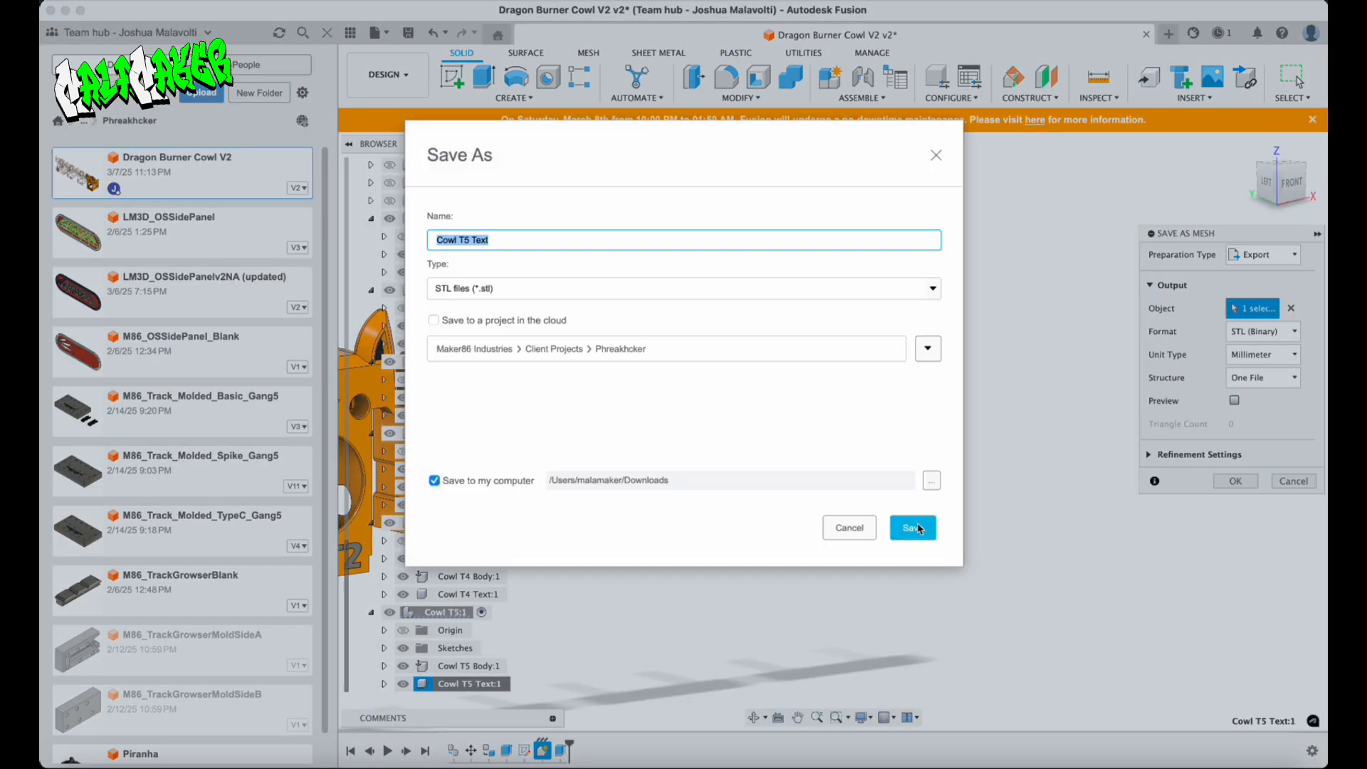
left_click(914, 524)
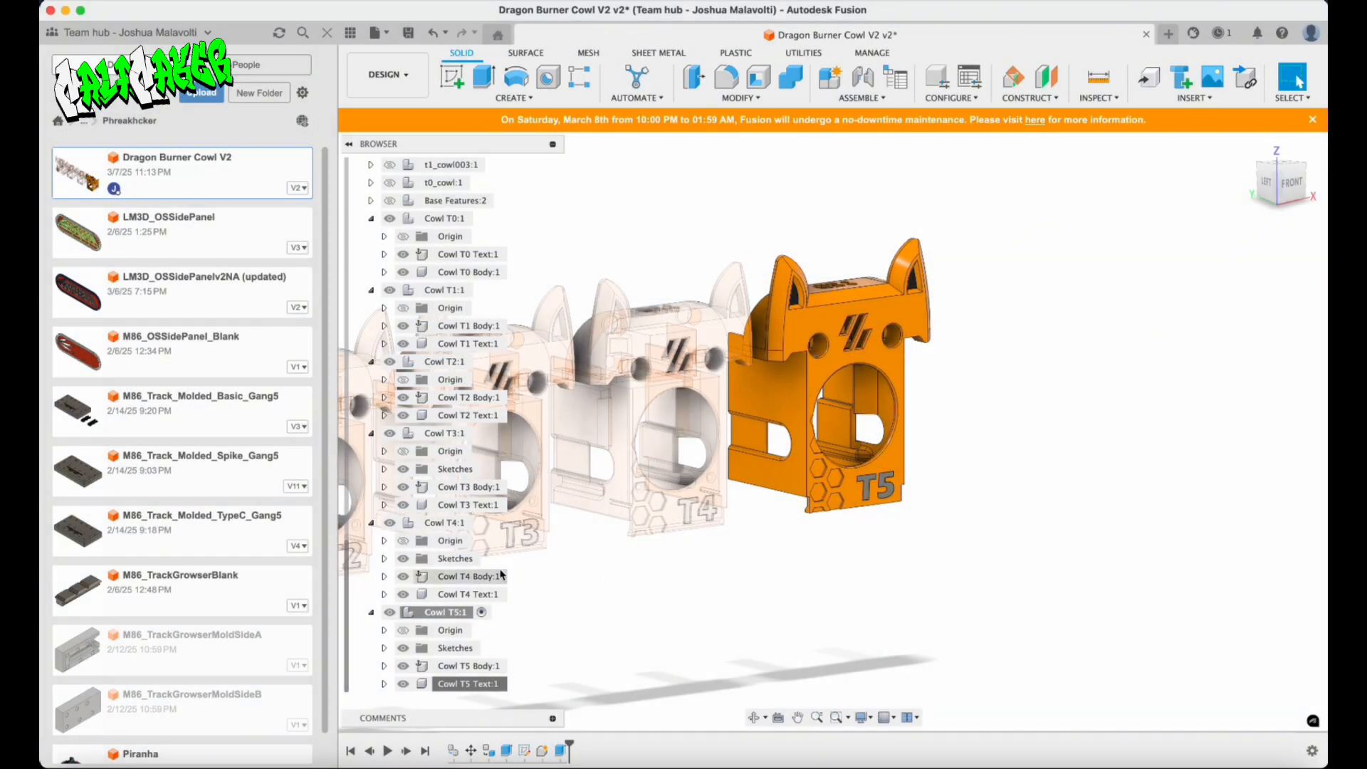
Export the Cowl T4 Body component as a binary STL in millimetres to Downloads, replacing the existing Cowl T4 Body.stl.
right_click(466, 577)
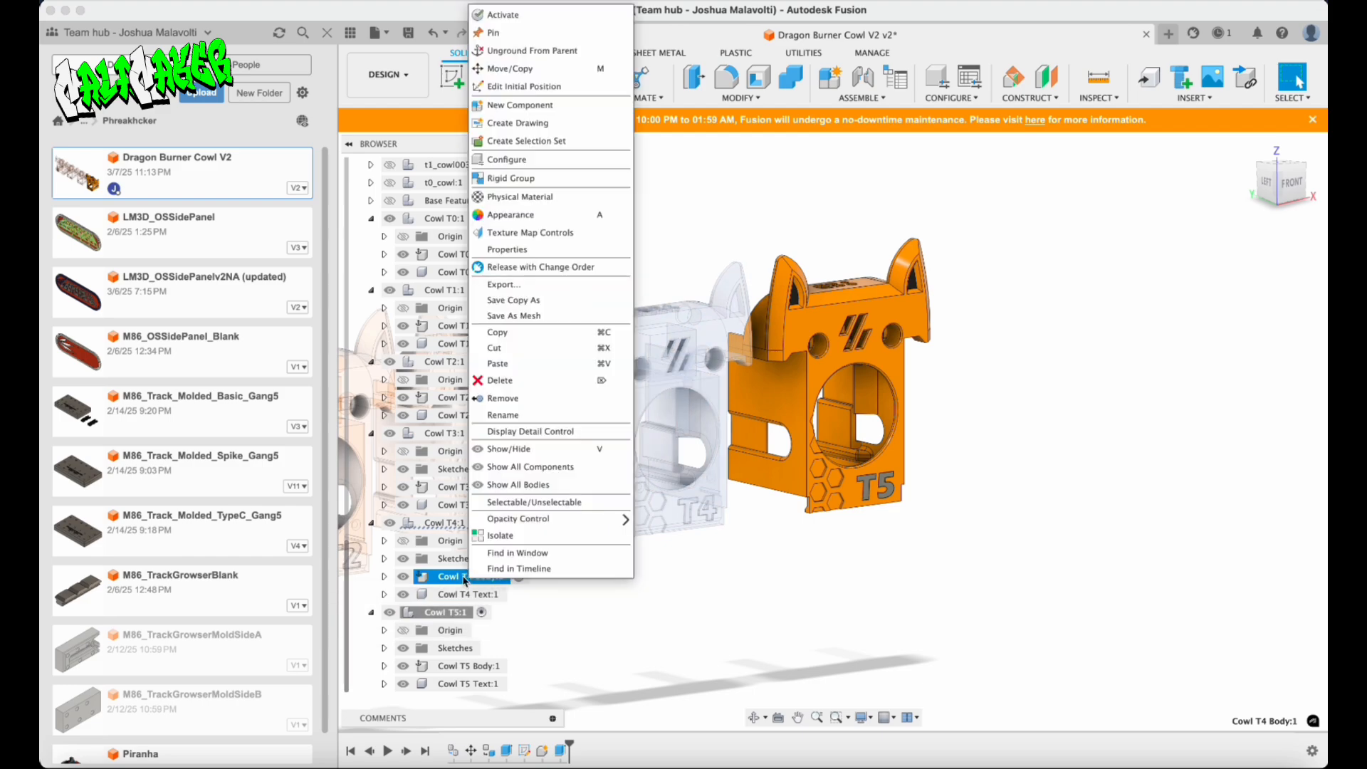
left_click(557, 321)
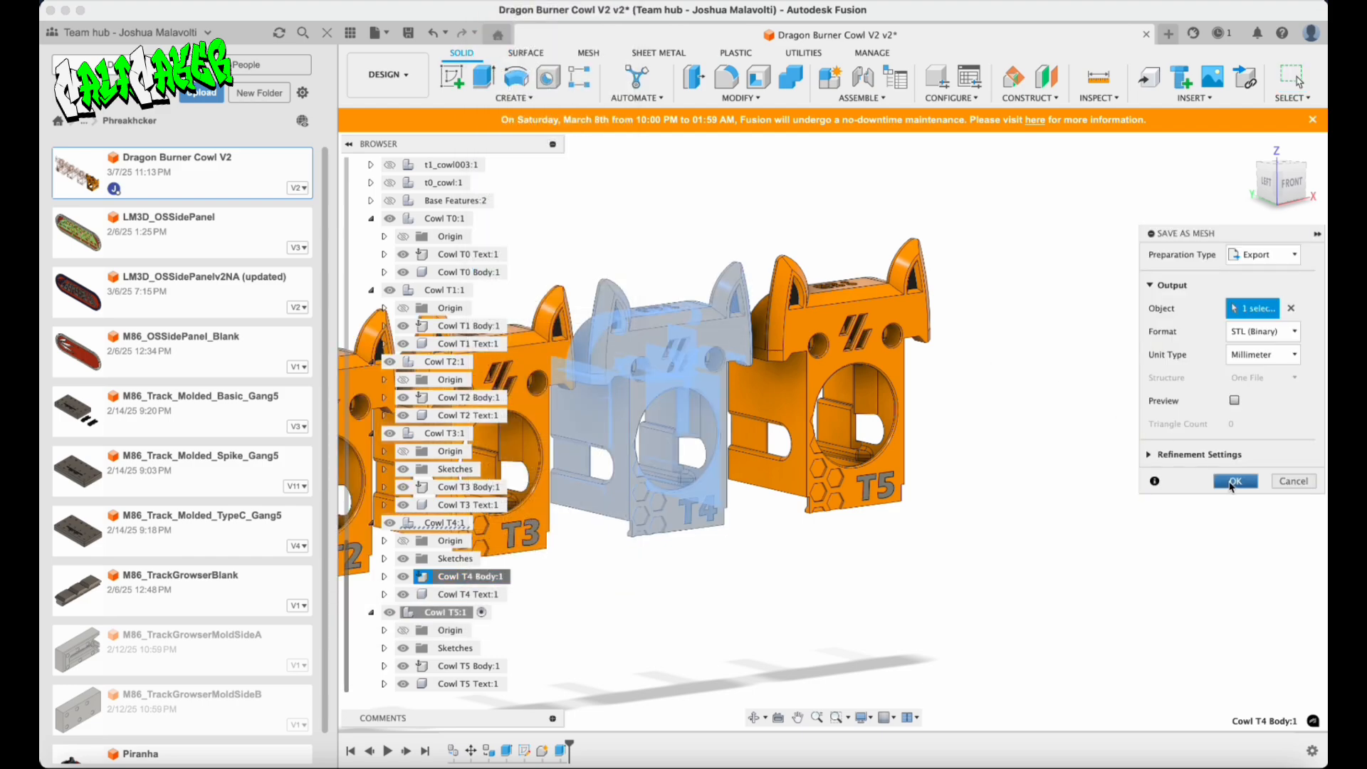
left_click(1232, 482)
left_click(911, 525)
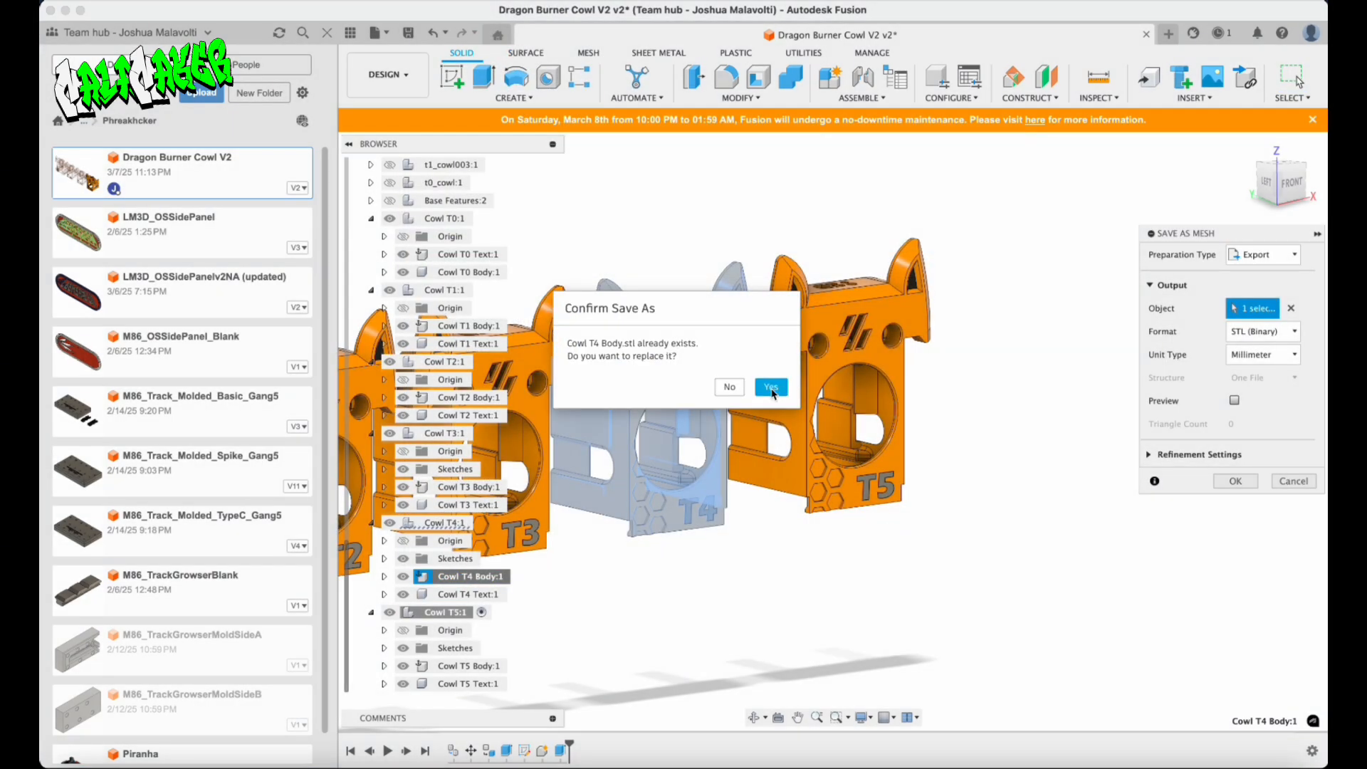
left_click(771, 388)
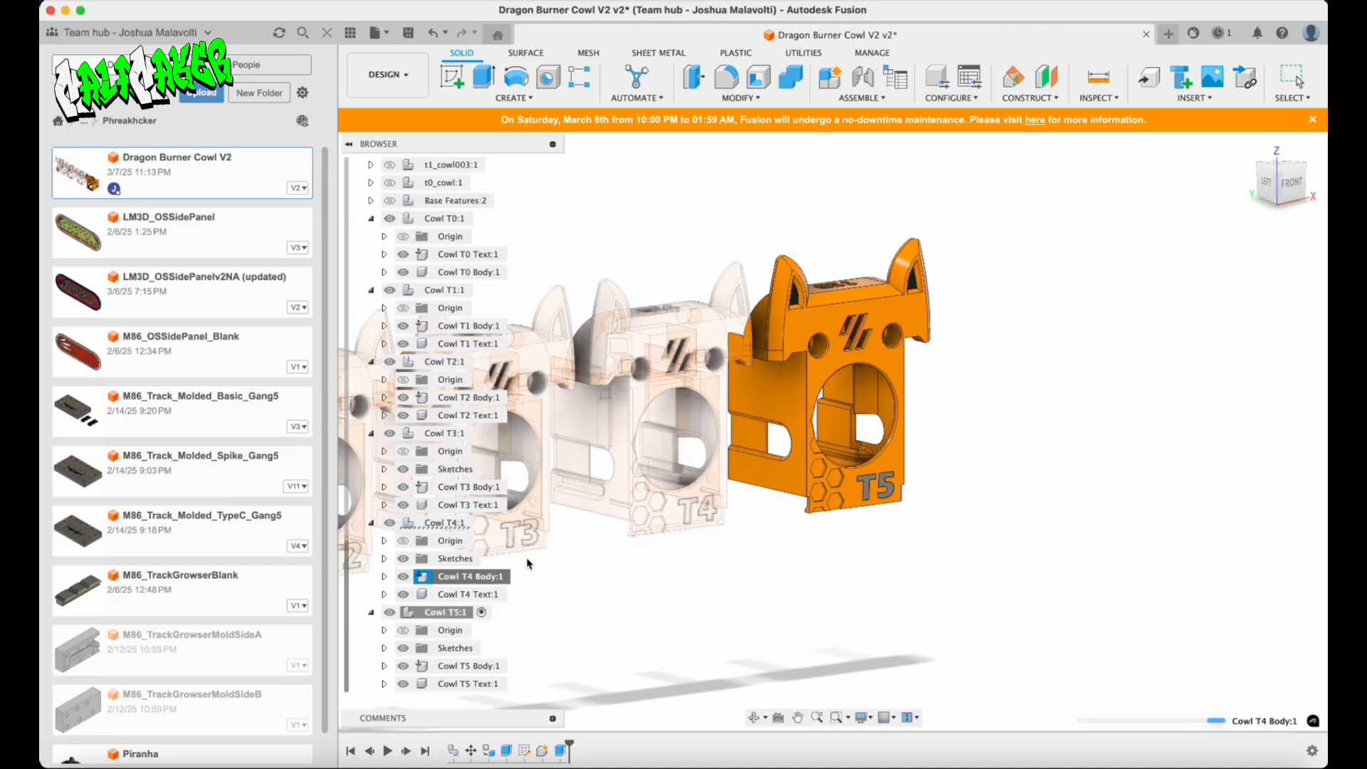
Export the Cowl T4 Text component as a binary STL in millimetres to Downloads, replacing the existing file.
right_click(470, 594)
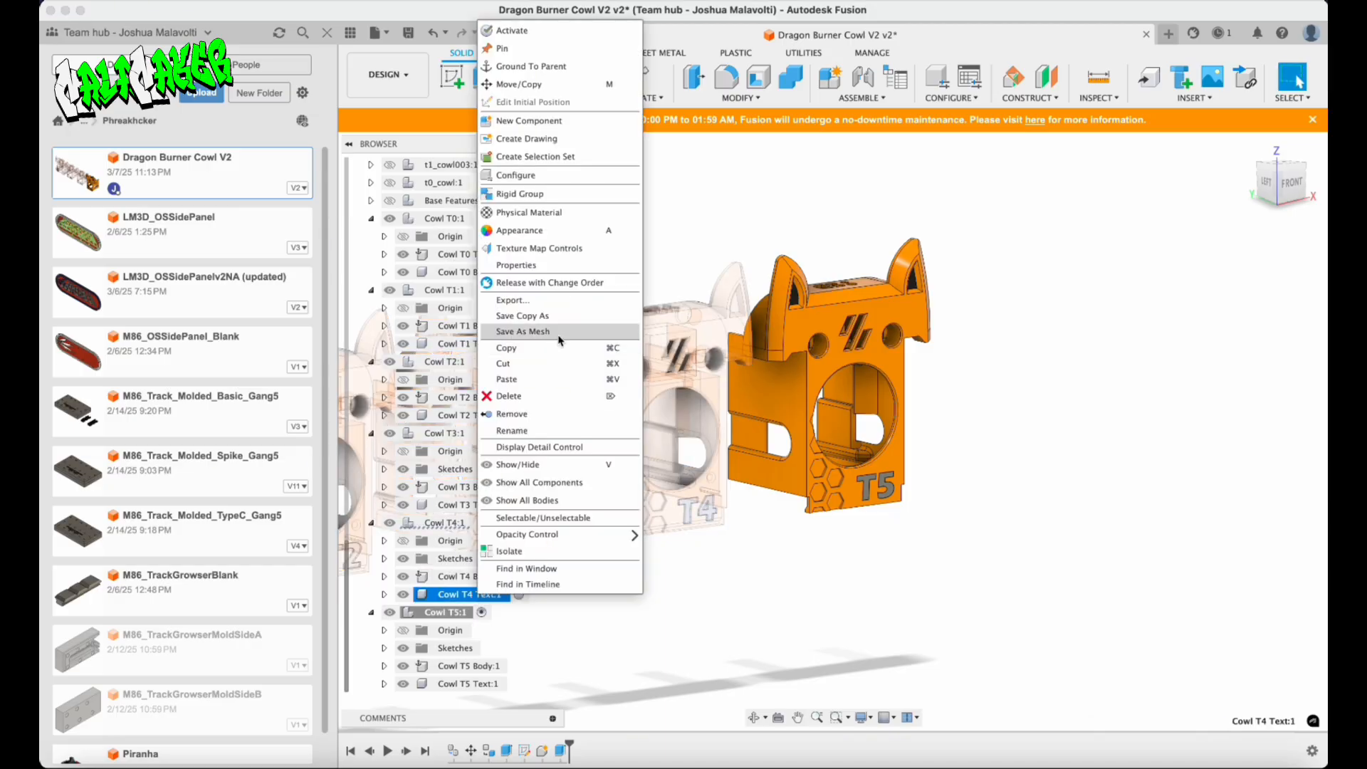
left_click(522, 331)
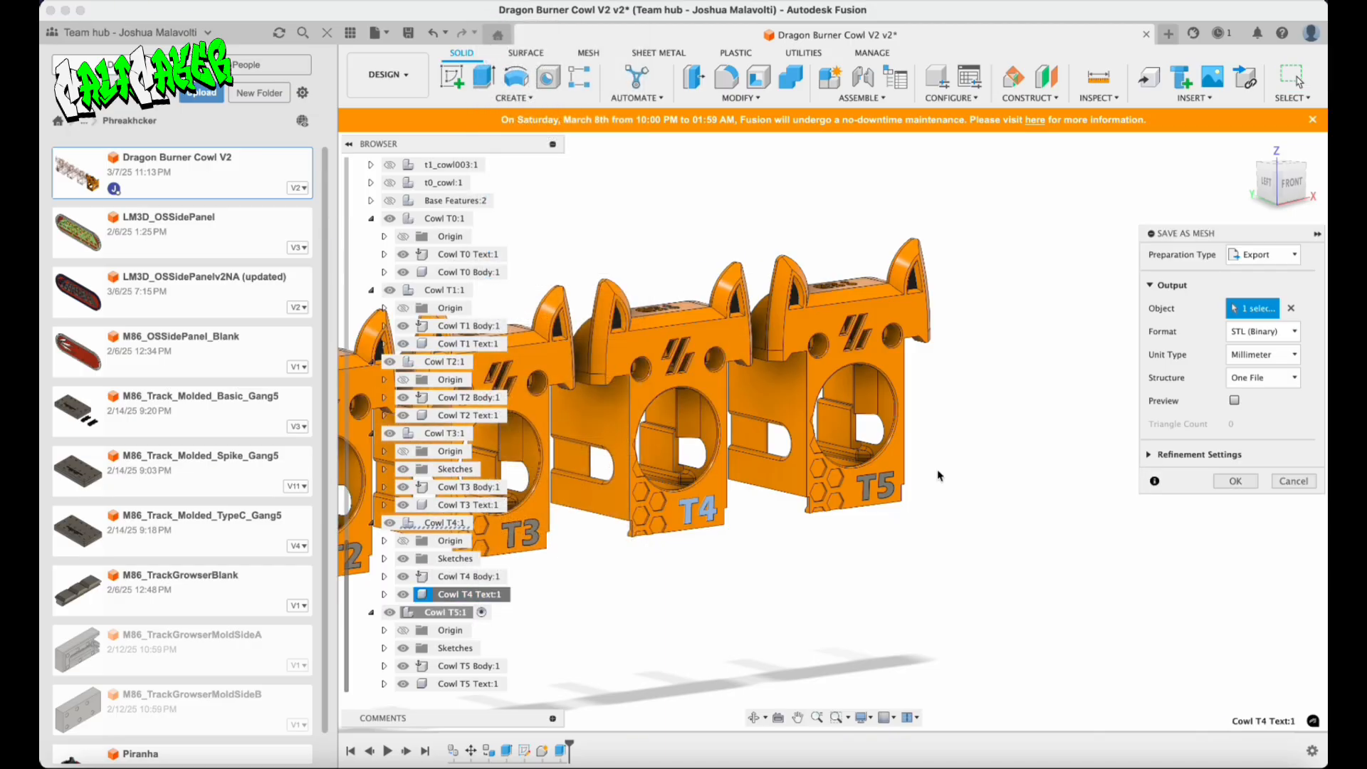
left_click(1233, 482)
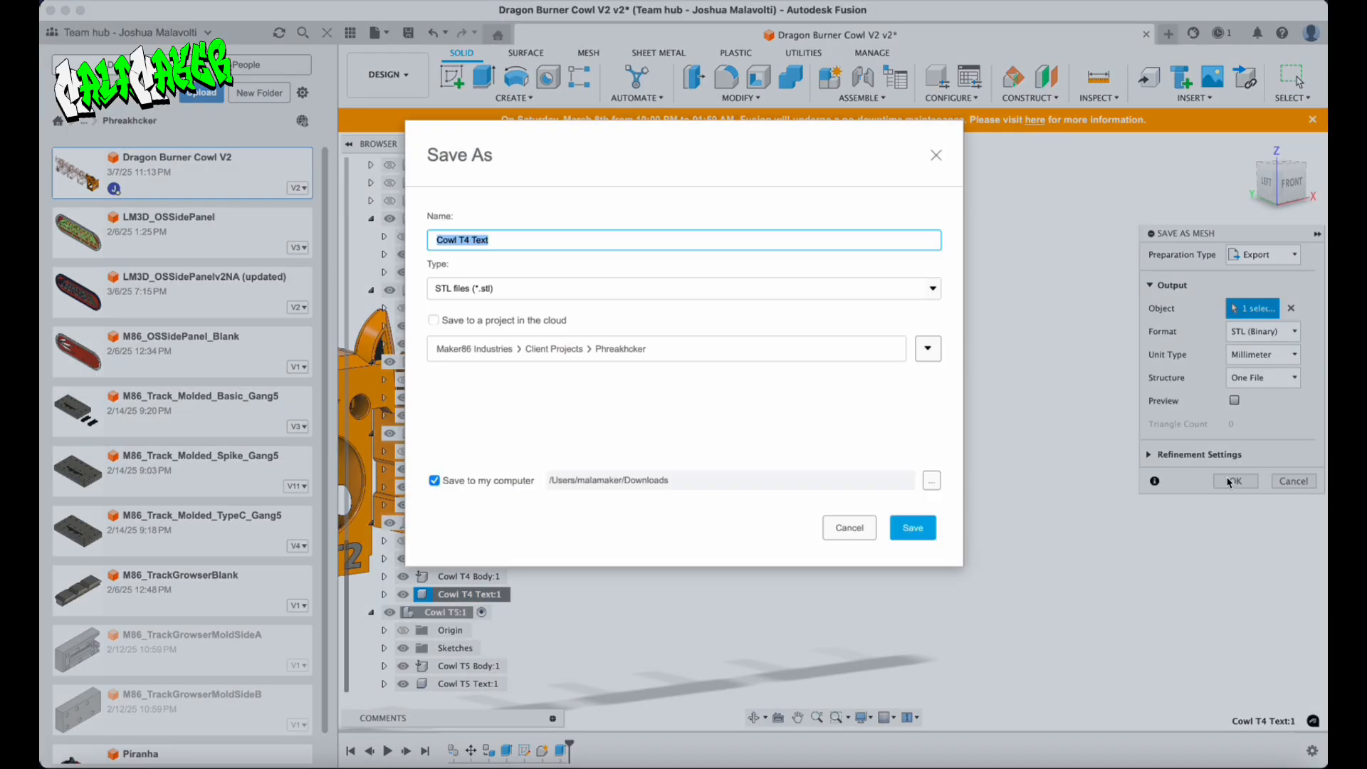
left_click(915, 527)
left_click(764, 386)
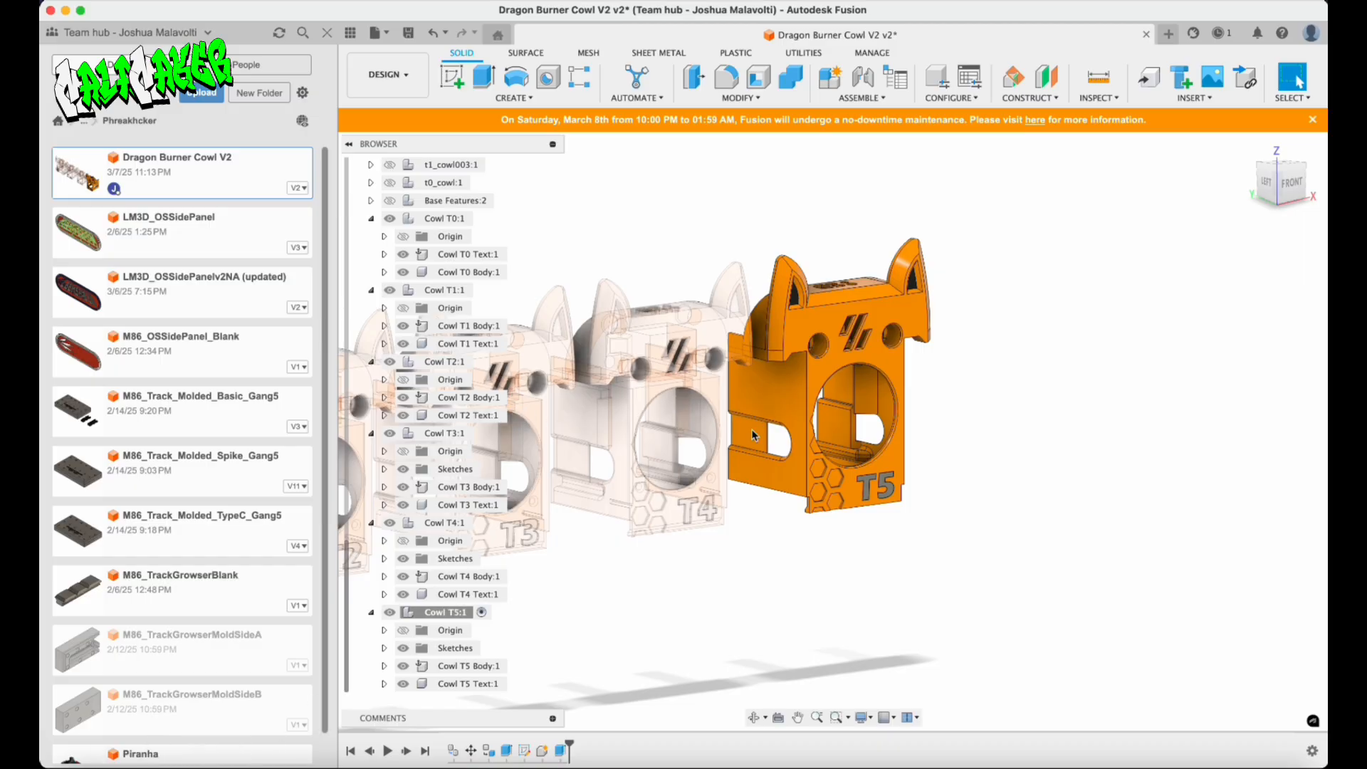
Paste a copy of Cowl T0's Toolhead_T1 component into Cowl T1, offset 60 mm along X.
scroll(968, 478, "down", 10)
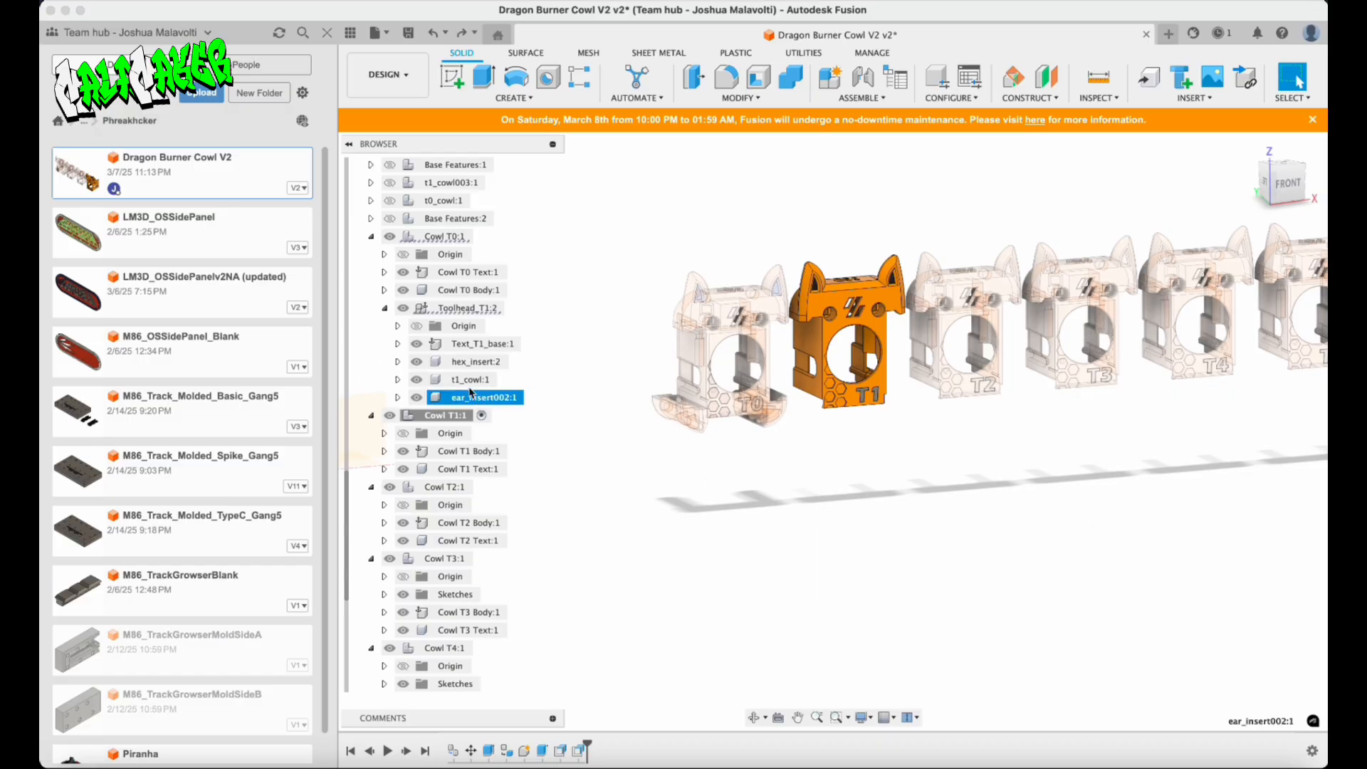
left_click(448, 310)
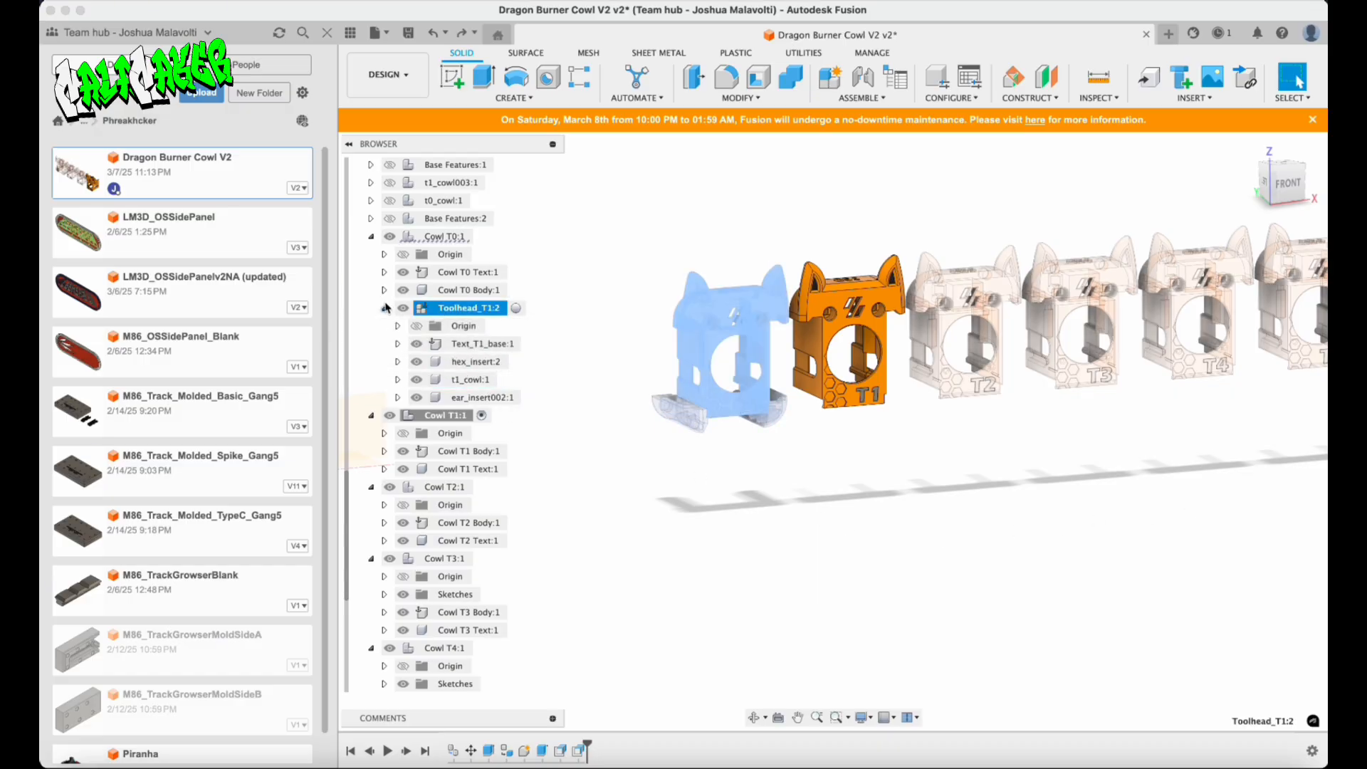
left_click(385, 307)
left_click(464, 315)
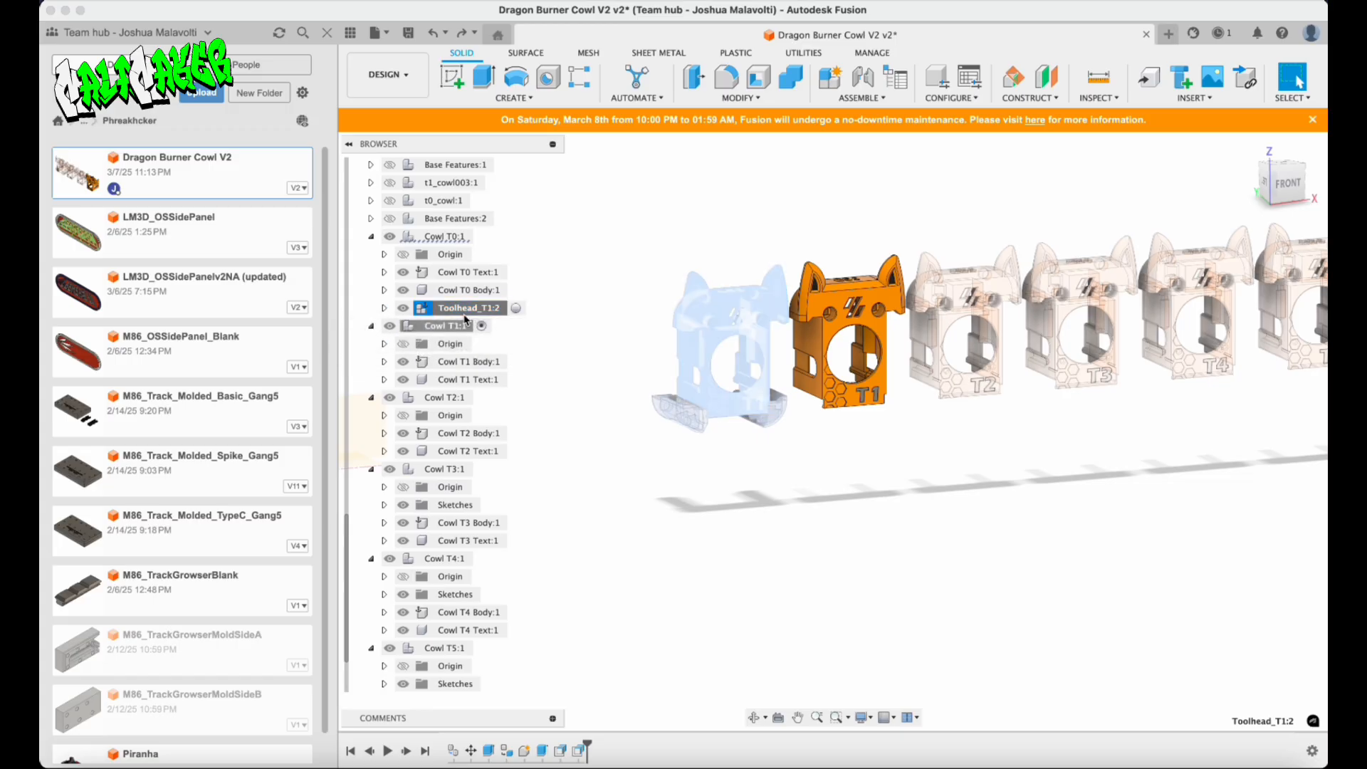
left_click(519, 340)
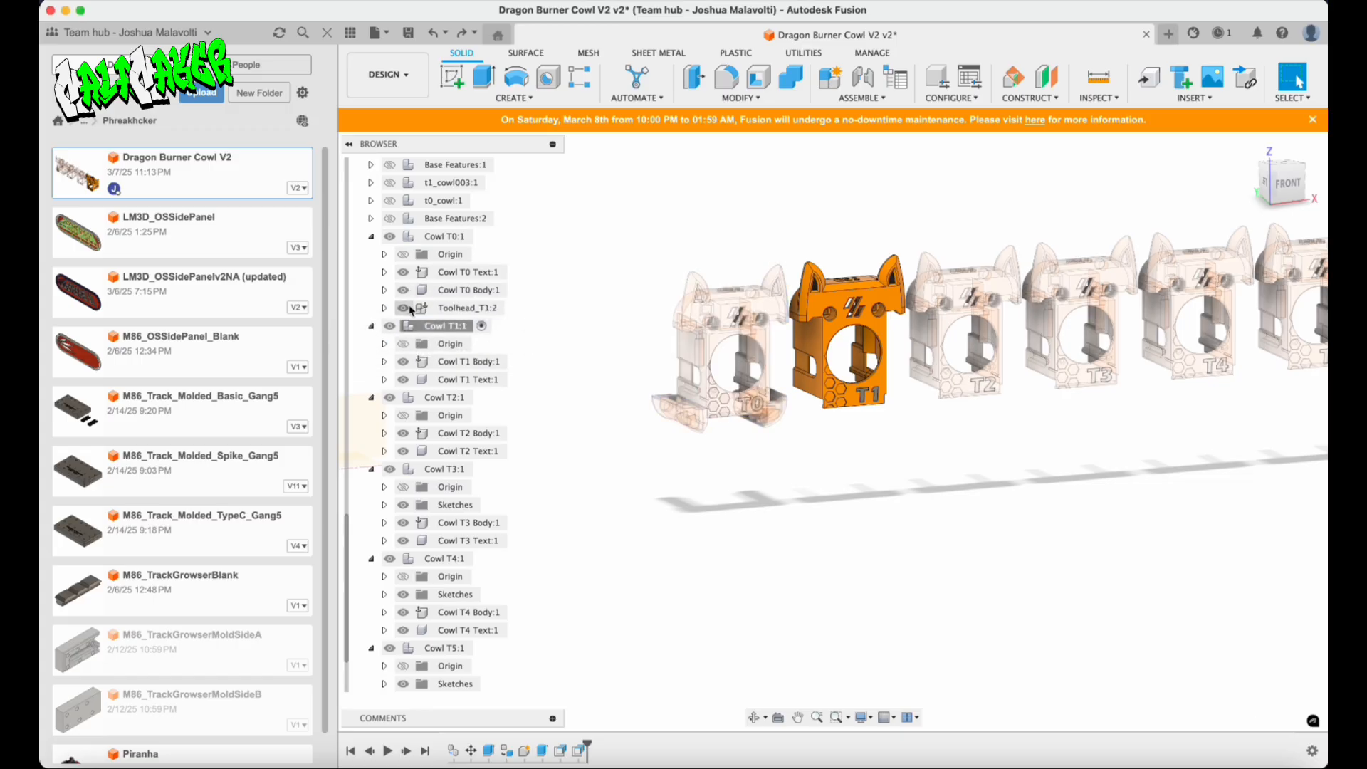
left_click(434, 316)
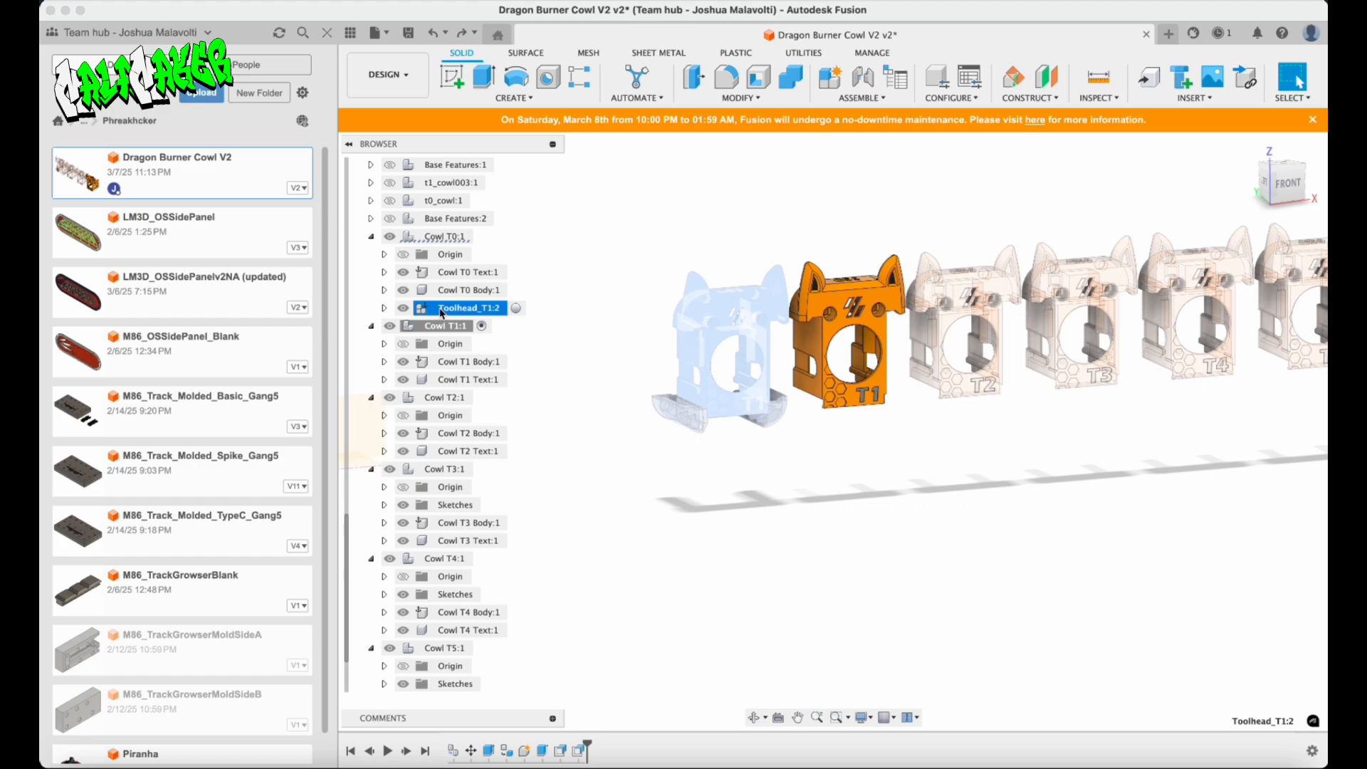
key("super+c")
key("super+v")
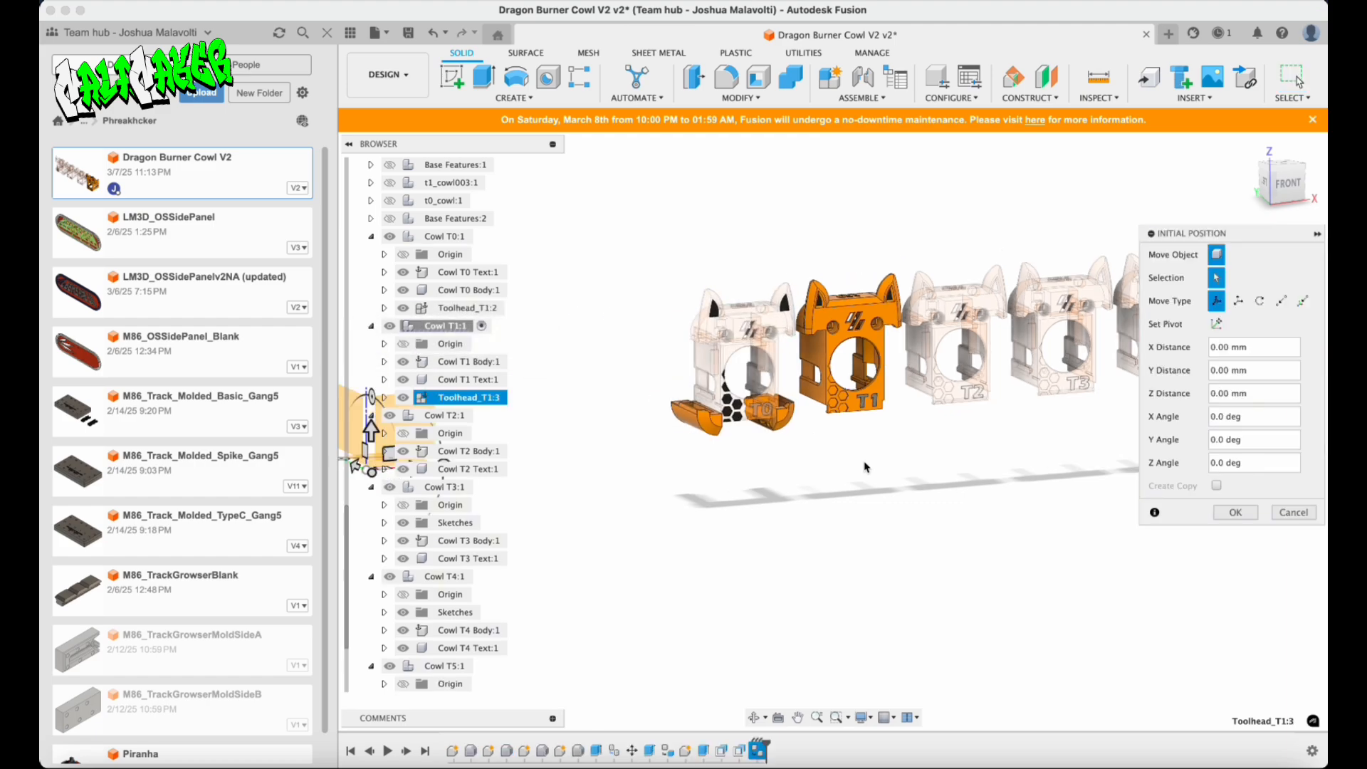
scroll(865, 467, "down", 3)
left_click_drag(573, 468, 634, 463)
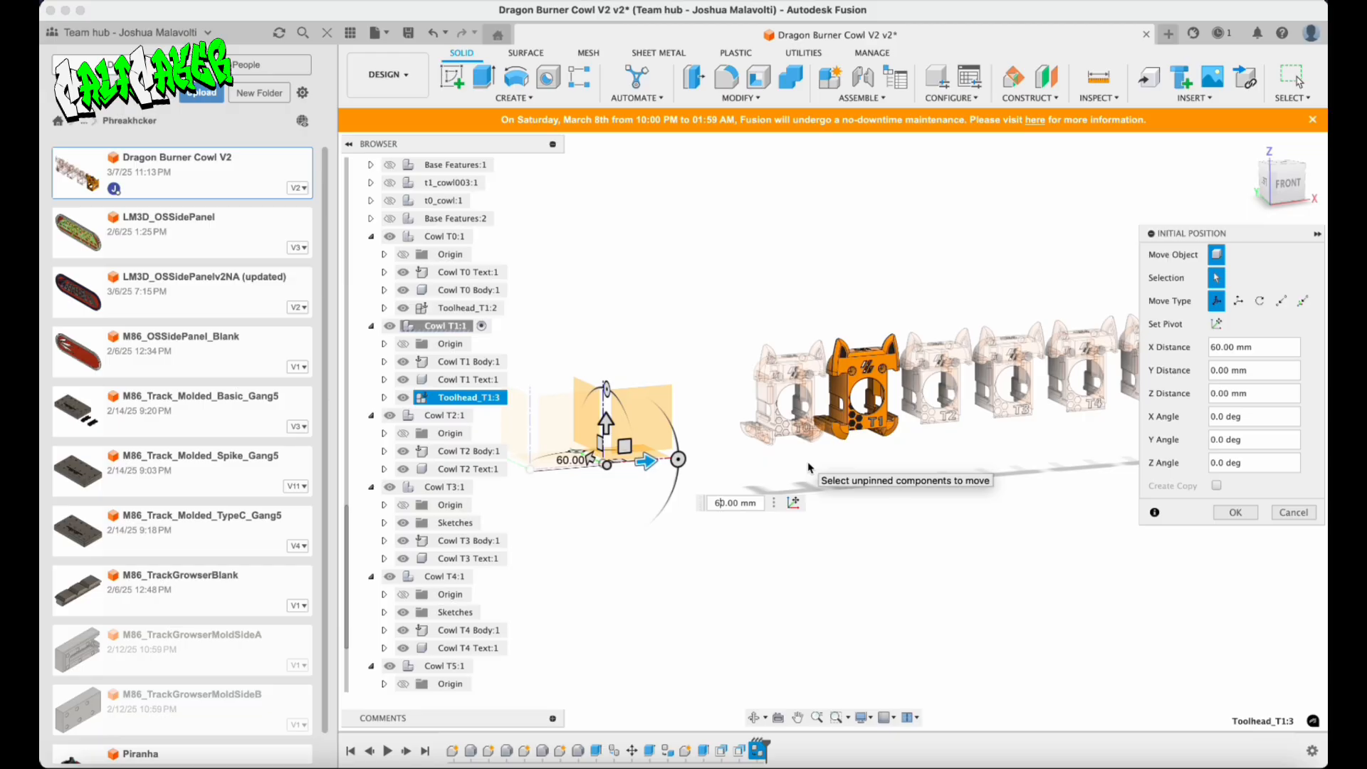
left_click(1298, 78)
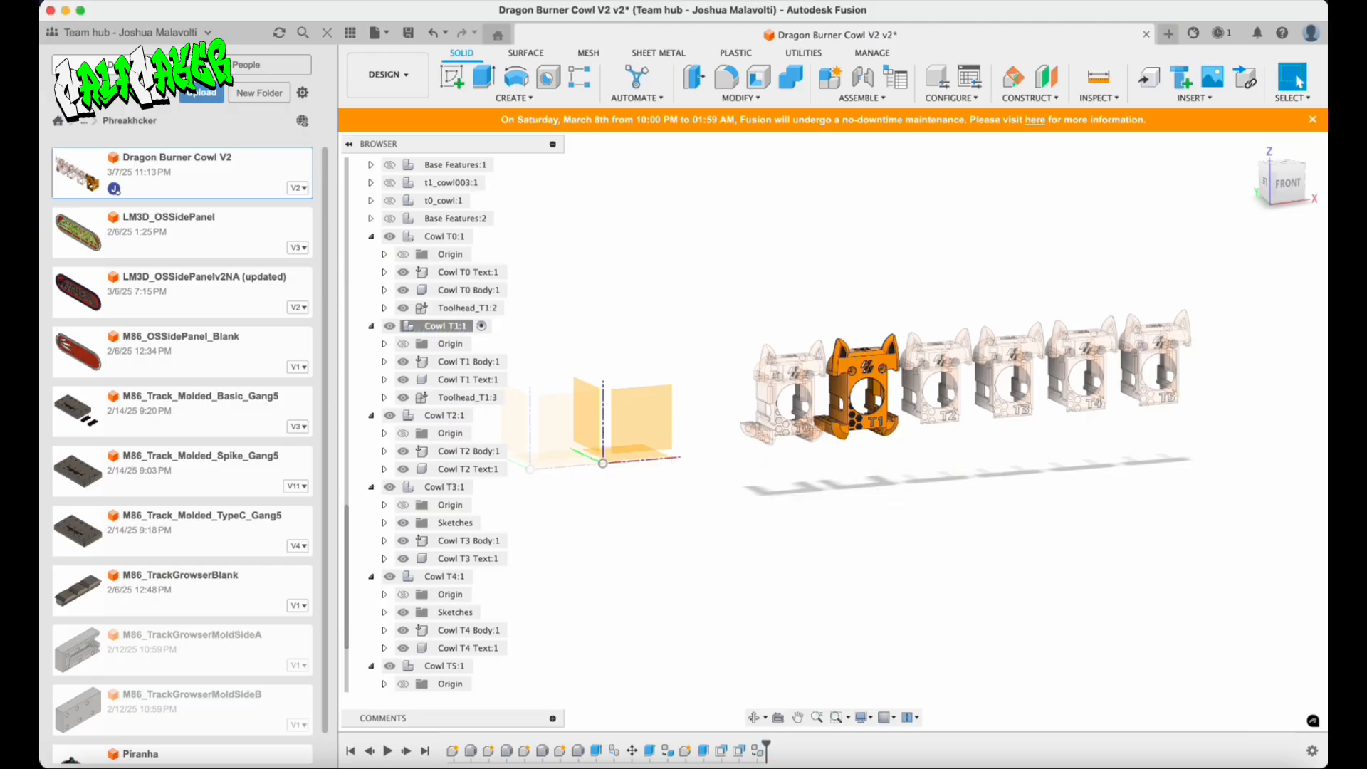
Examine the subcomponents of the Toolhead_T1 instances under Cowl T0 and Cowl T1, and collapse both again.
scroll(644, 464, "down", 1)
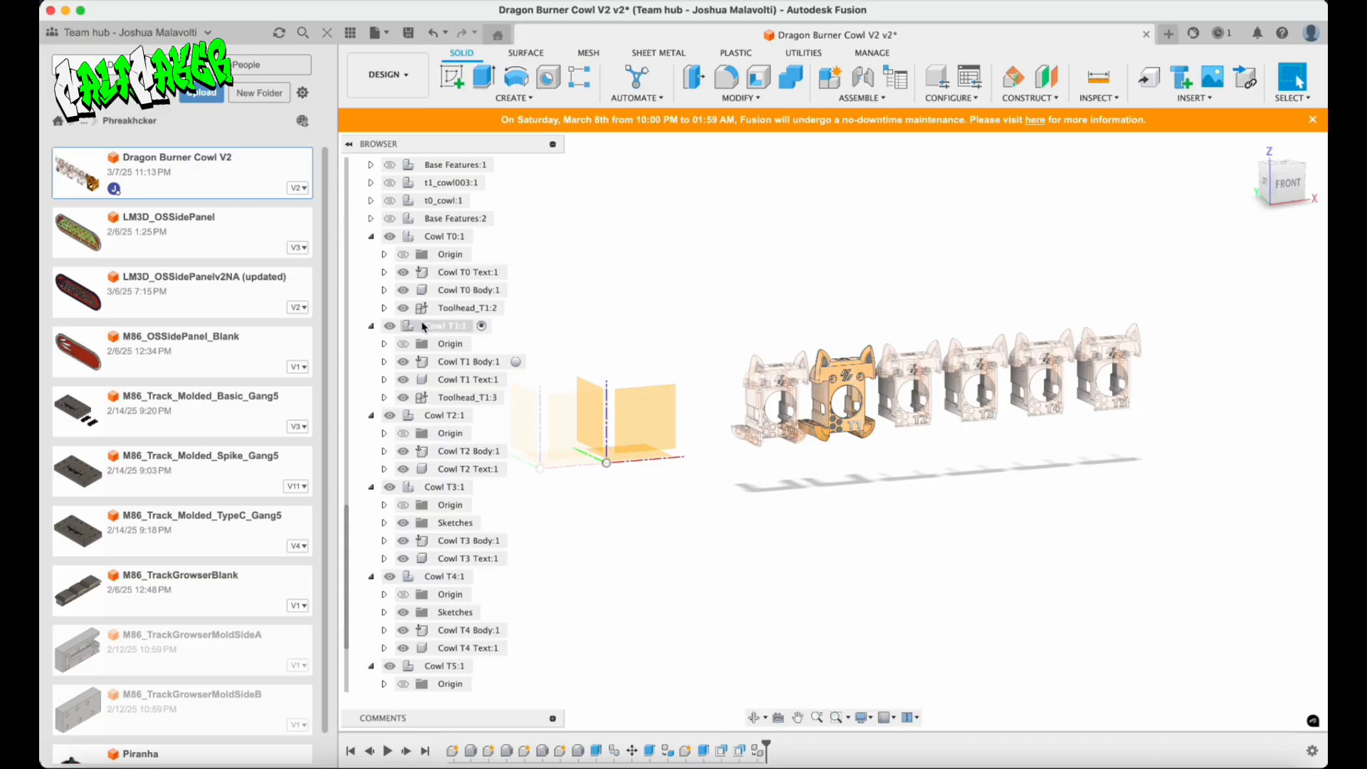
left_click(462, 399)
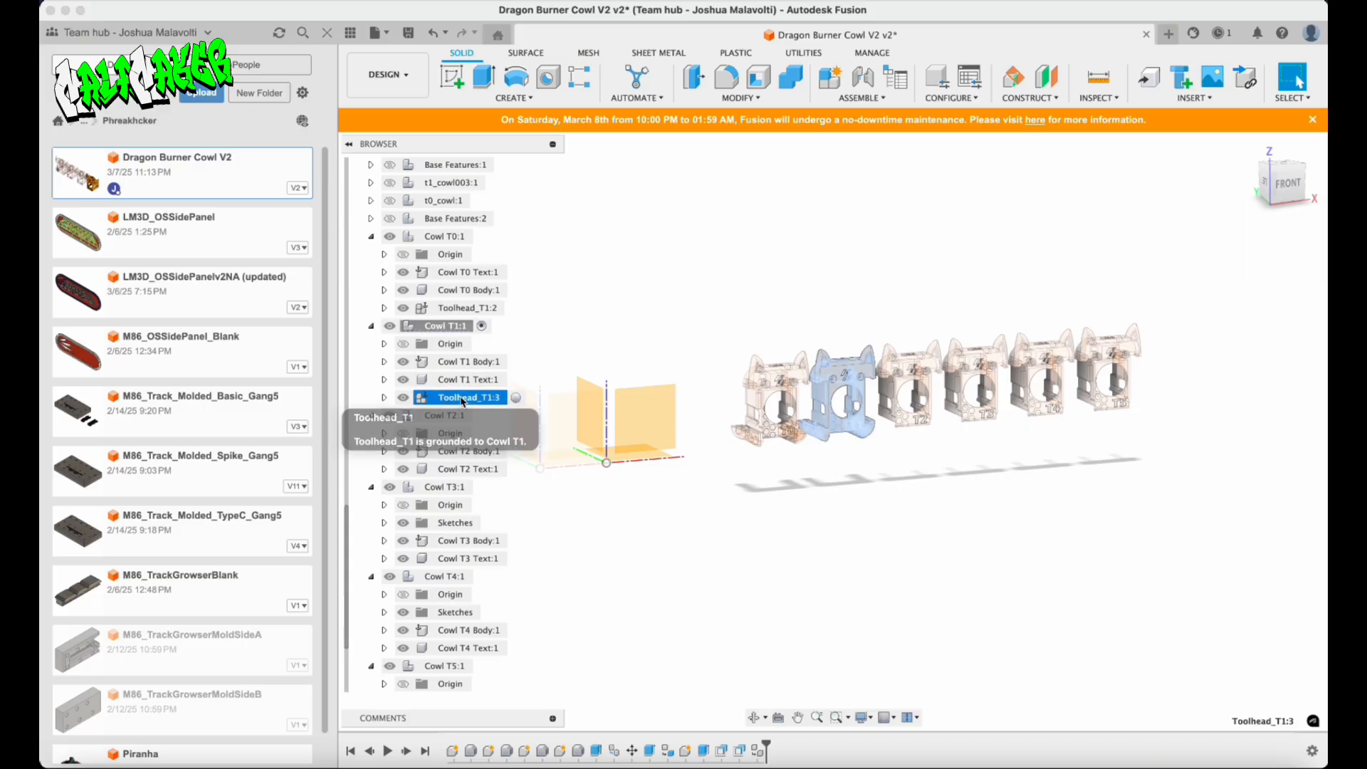
left_click(468, 308)
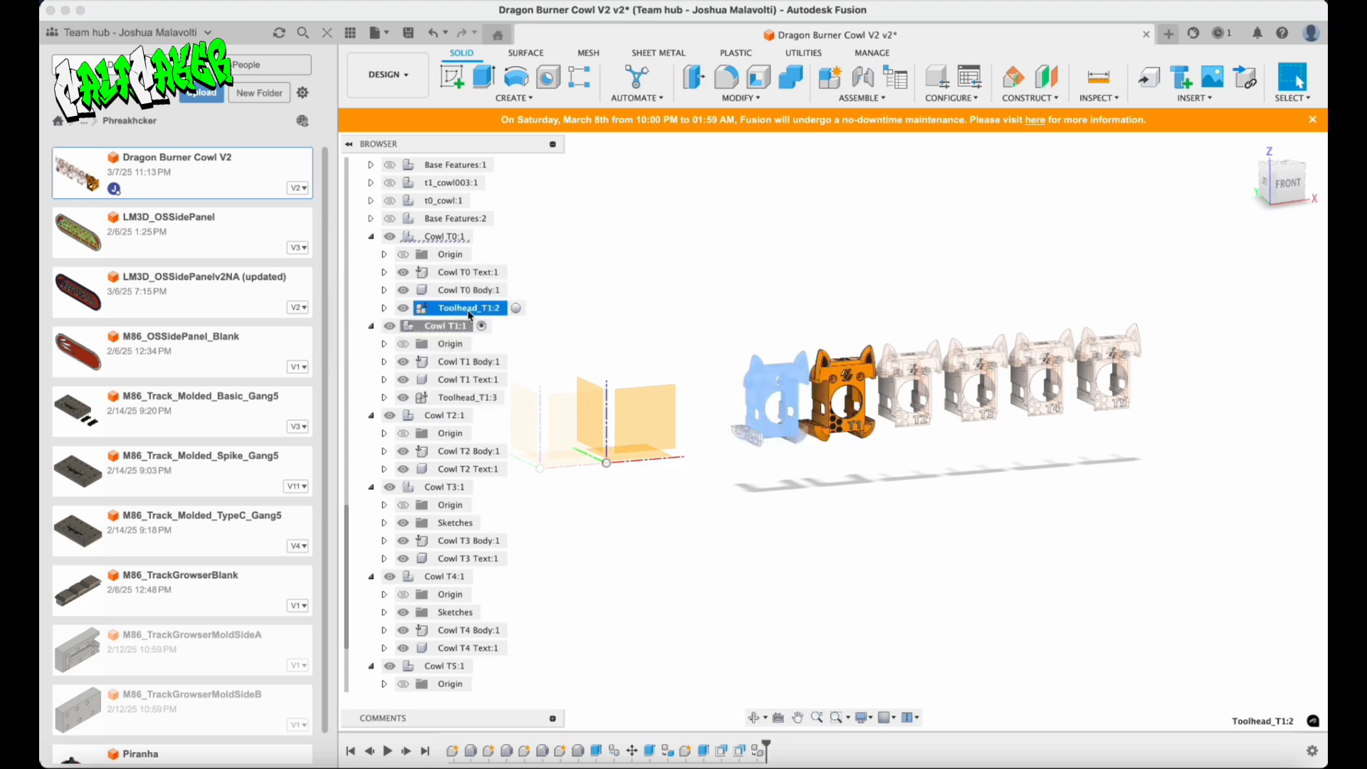
left_click(384, 308)
left_click(638, 430)
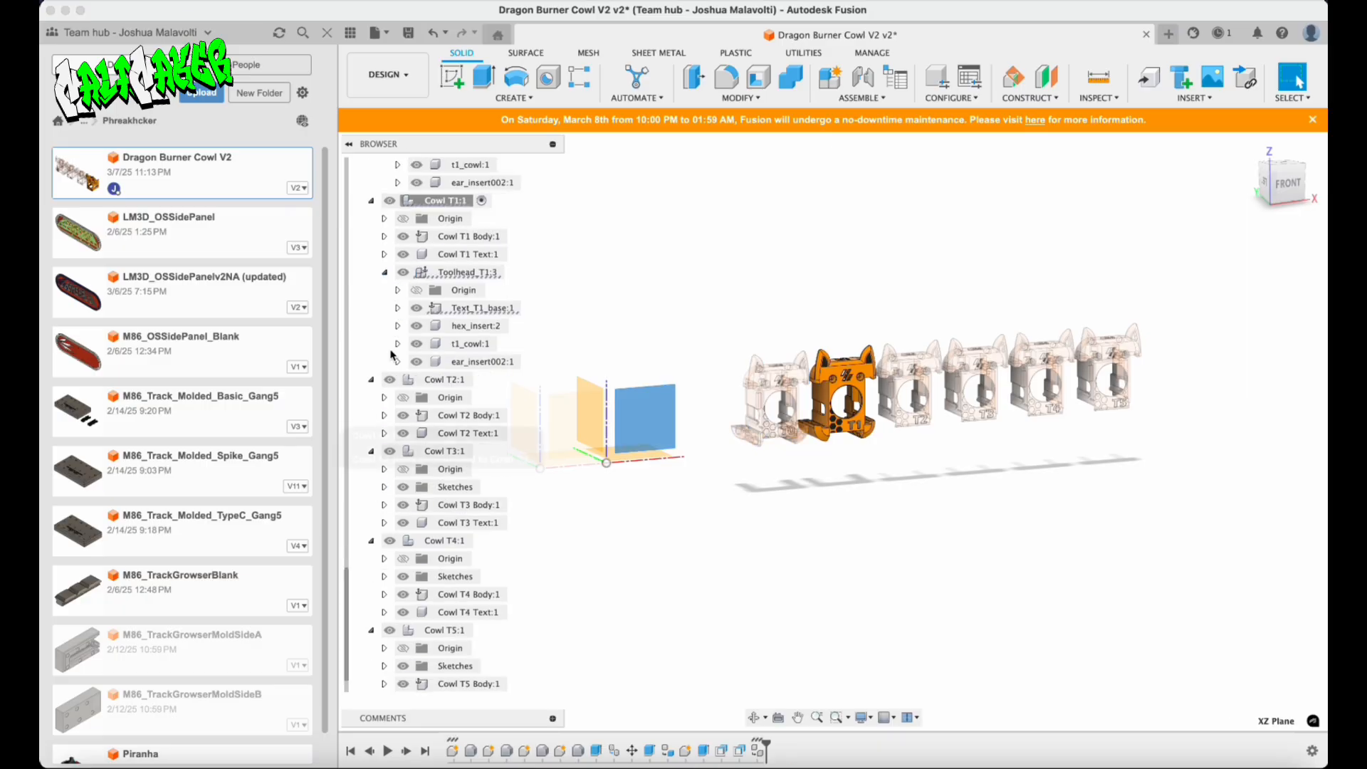
left_click(397, 307)
left_click(430, 325)
left_click(385, 273)
scroll(388, 278, "up", 4)
left_click(386, 273)
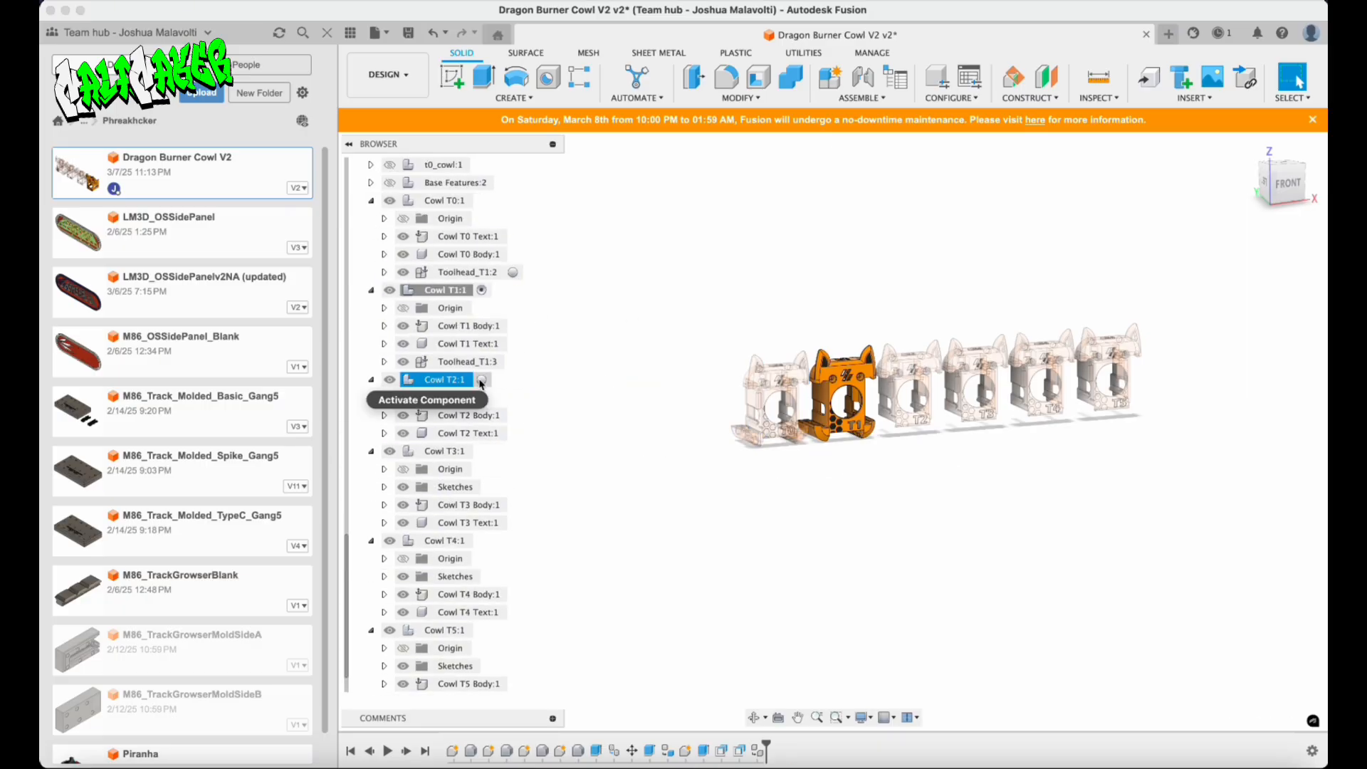
Activate Cowl T2 and paste a copy of Cowl T1's Toolhead_T1 into it, shifted along X onto the T2 cowl.
left_click(482, 379)
left_click(465, 363)
key("super+c")
key("super+v")
left_click_drag(639, 462, 913, 439)
key("Return")
Activate Cowl T3 and paste a copy of Cowl T2's Toolhead_T1 into it, positioned on the T3 cowl.
left_click(481, 469)
left_click(461, 452)
key("super+c")
key("super+v")
key("Return")
Activate Cowl T4 and paste a copy of Cowl T3's Toolhead_T1 into it, positioned on the T4 cowl.
left_click(482, 576)
left_click(470, 561)
key("super+c")
key("super+v")
left_click(1234, 512)
Activate Cowl T5 and paste a copy of Cowl T4's Toolhead_T1 into it, offset 60 mm along X.
scroll(483, 611, "down", 4)
left_click(482, 612)
left_click(468, 595)
key("super+c")
key("super+v")
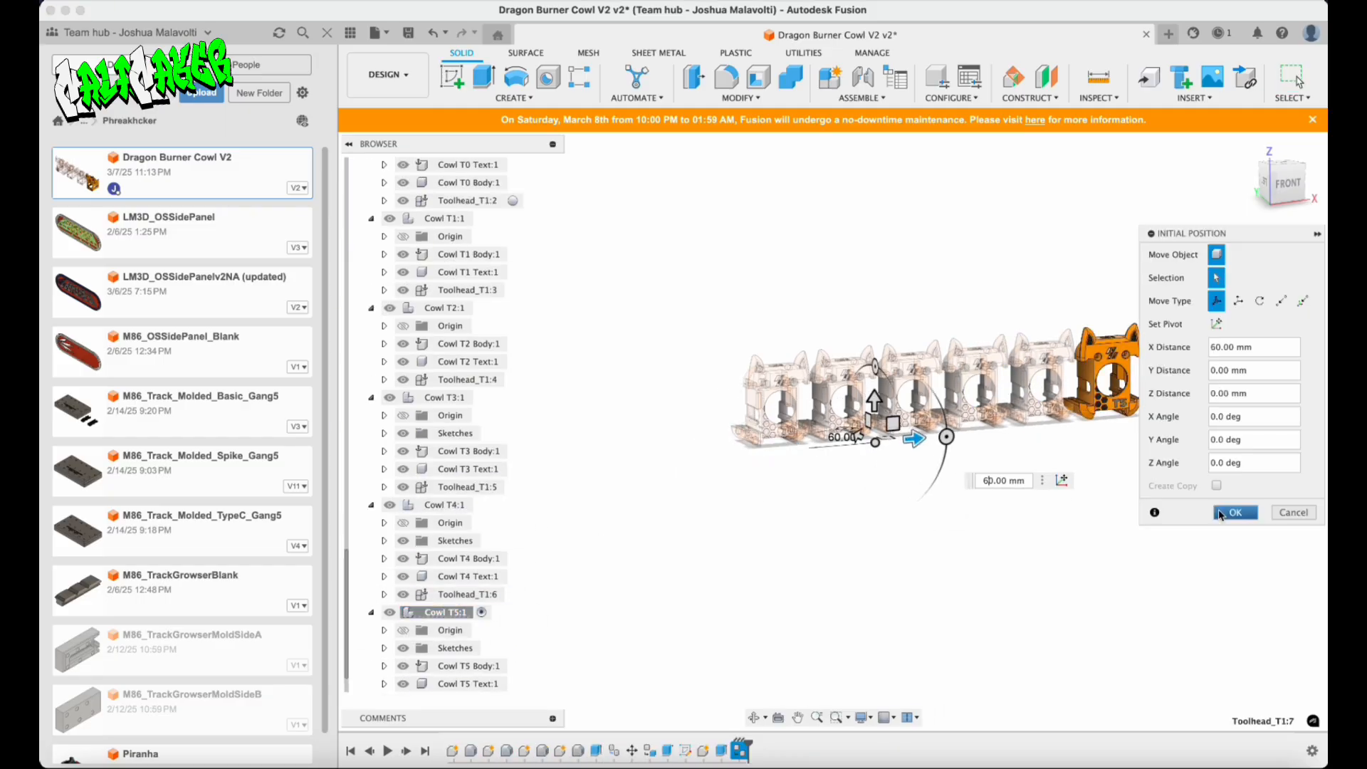
left_click(1234, 512)
Activate the top-level component of the design and save the design.
scroll(453, 448, "up", 20)
left_click(551, 164)
scroll(906, 458, "up", 3)
middle_click_drag(907, 458, 956, 435, "shift")
key("super+s")
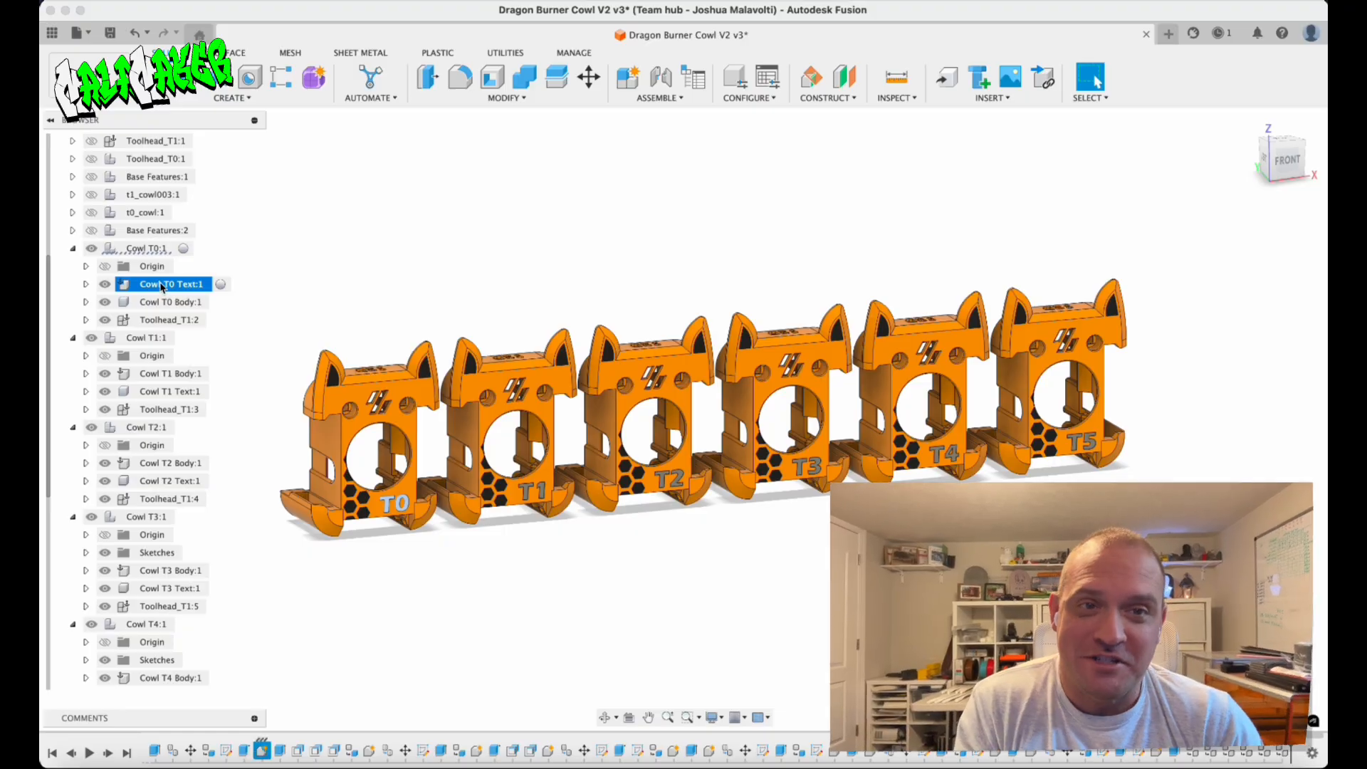
Apply a black appearance from the favorites to the Text components of Cowl T0 through Cowl T5.
right_click(161, 285)
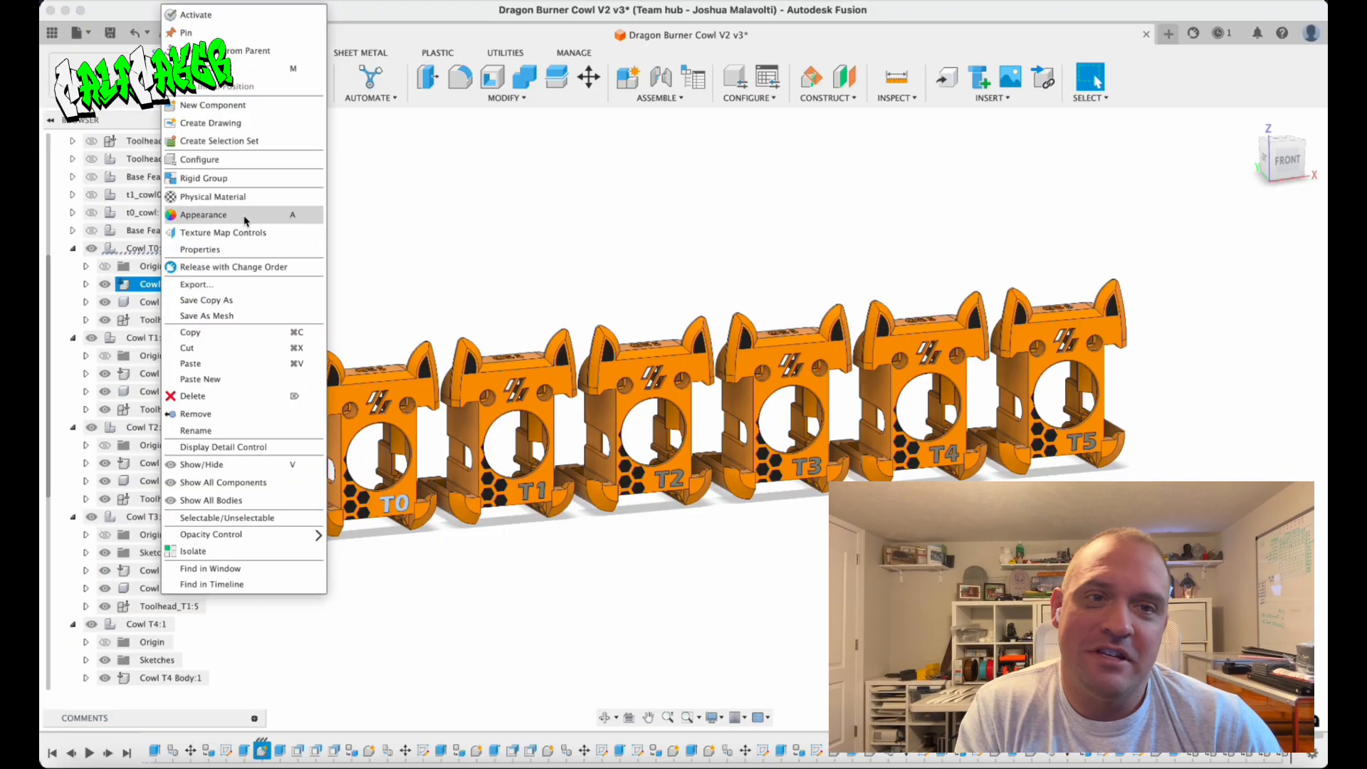
left_click(246, 216)
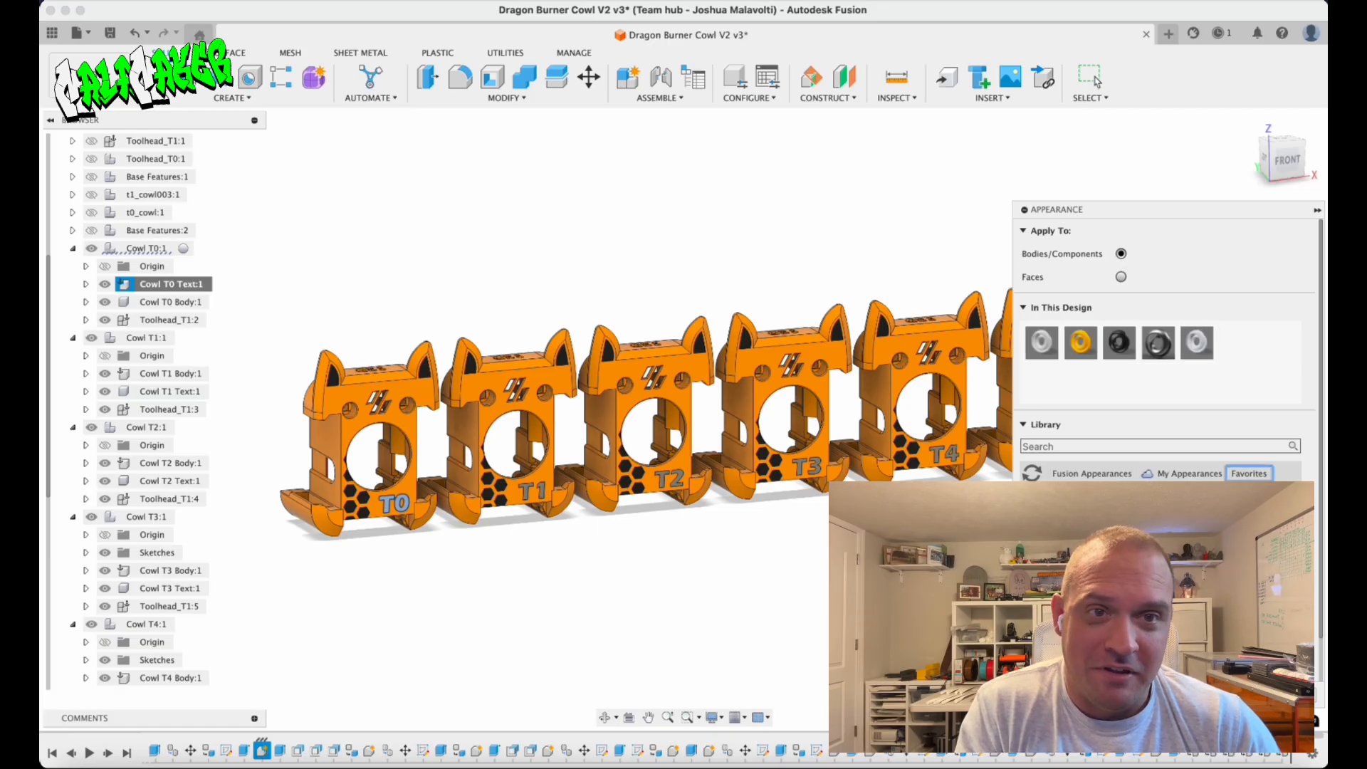
left_click_drag(1054, 541, 150, 288)
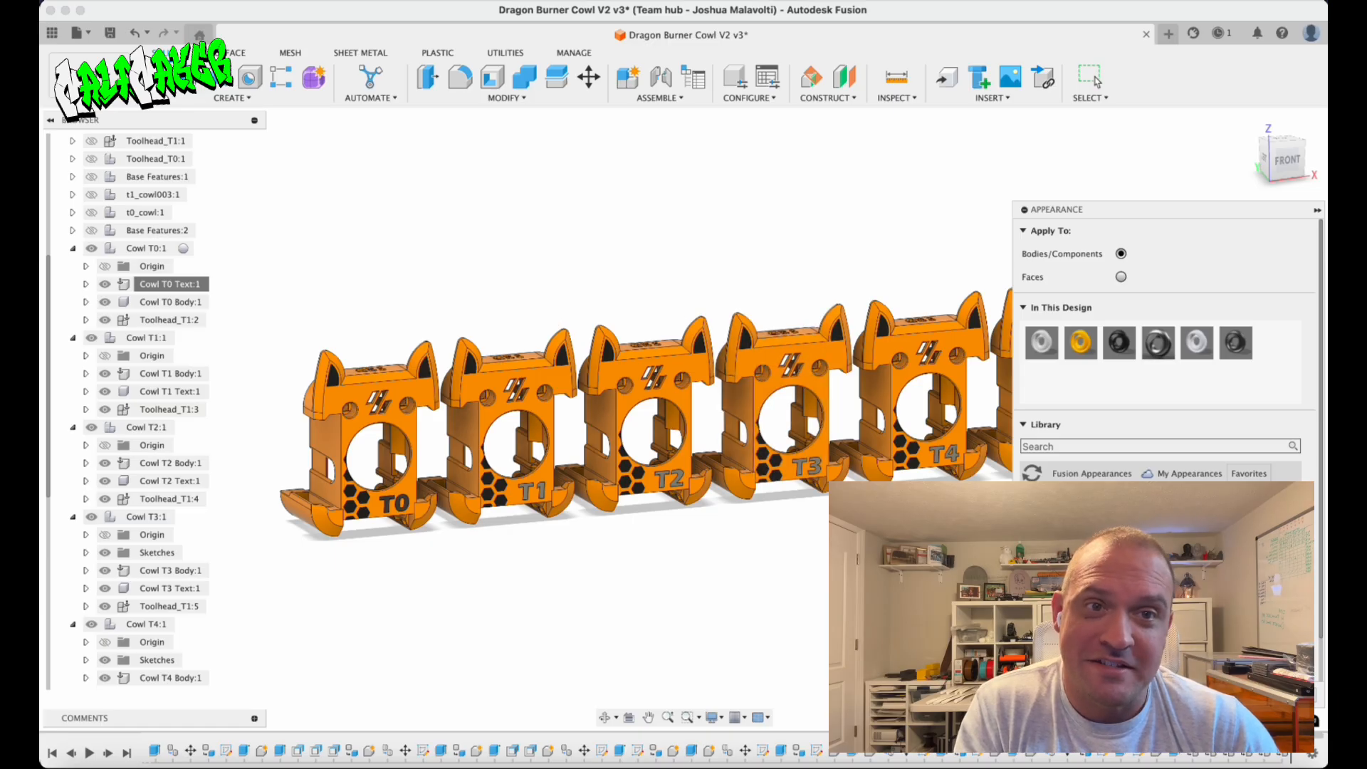
scroll(143, 562, "down", 5)
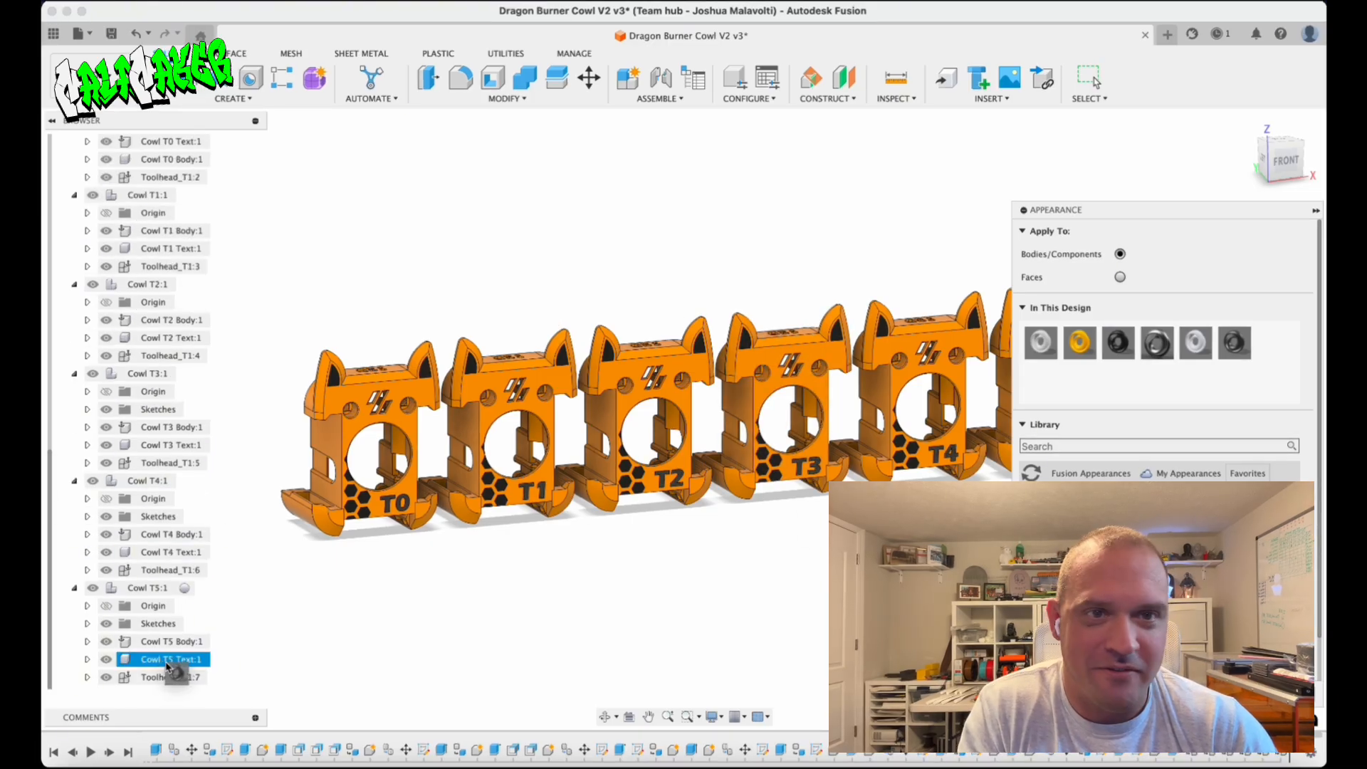
key("Escape")
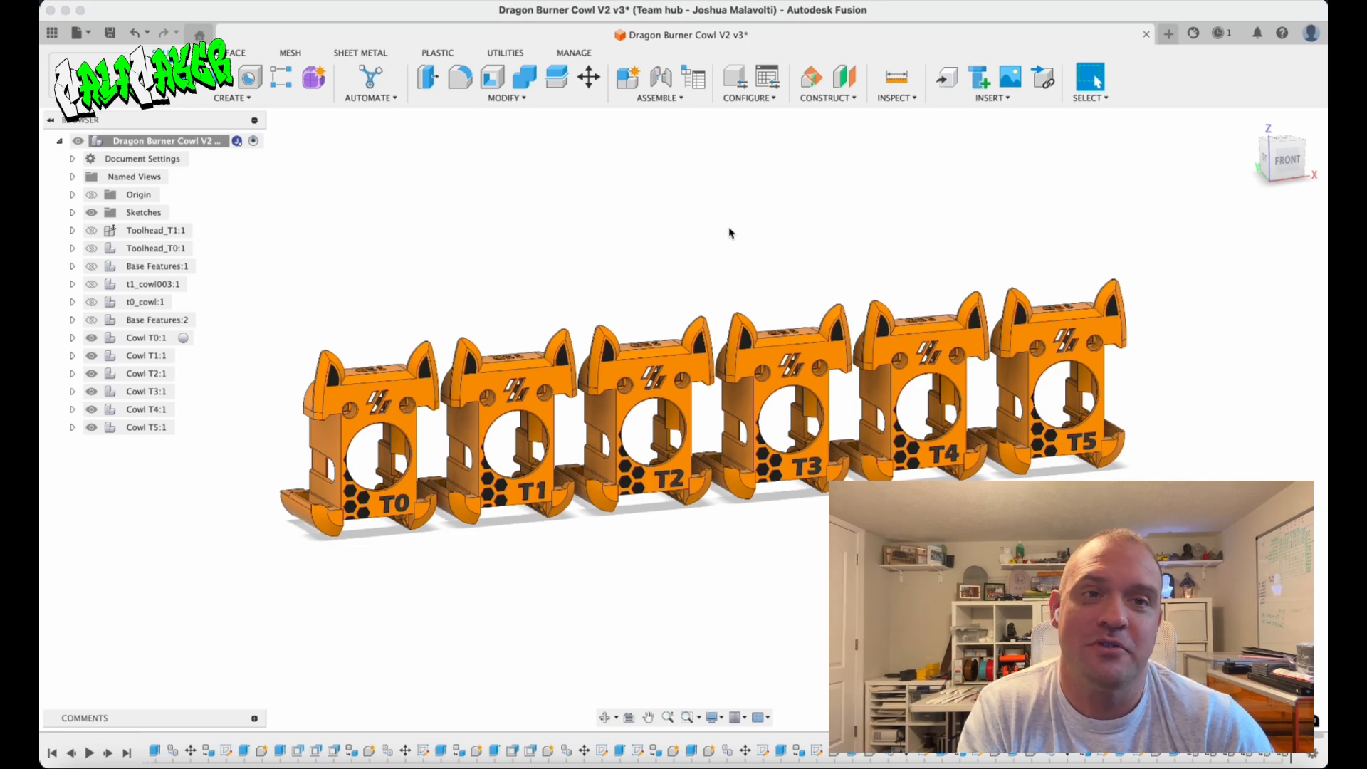
Inspect the row of six cowls from another angle and restore the home view.
middle_click_drag(965, 247, 911, 244, "shift")
scroll(911, 244, "up", 1)
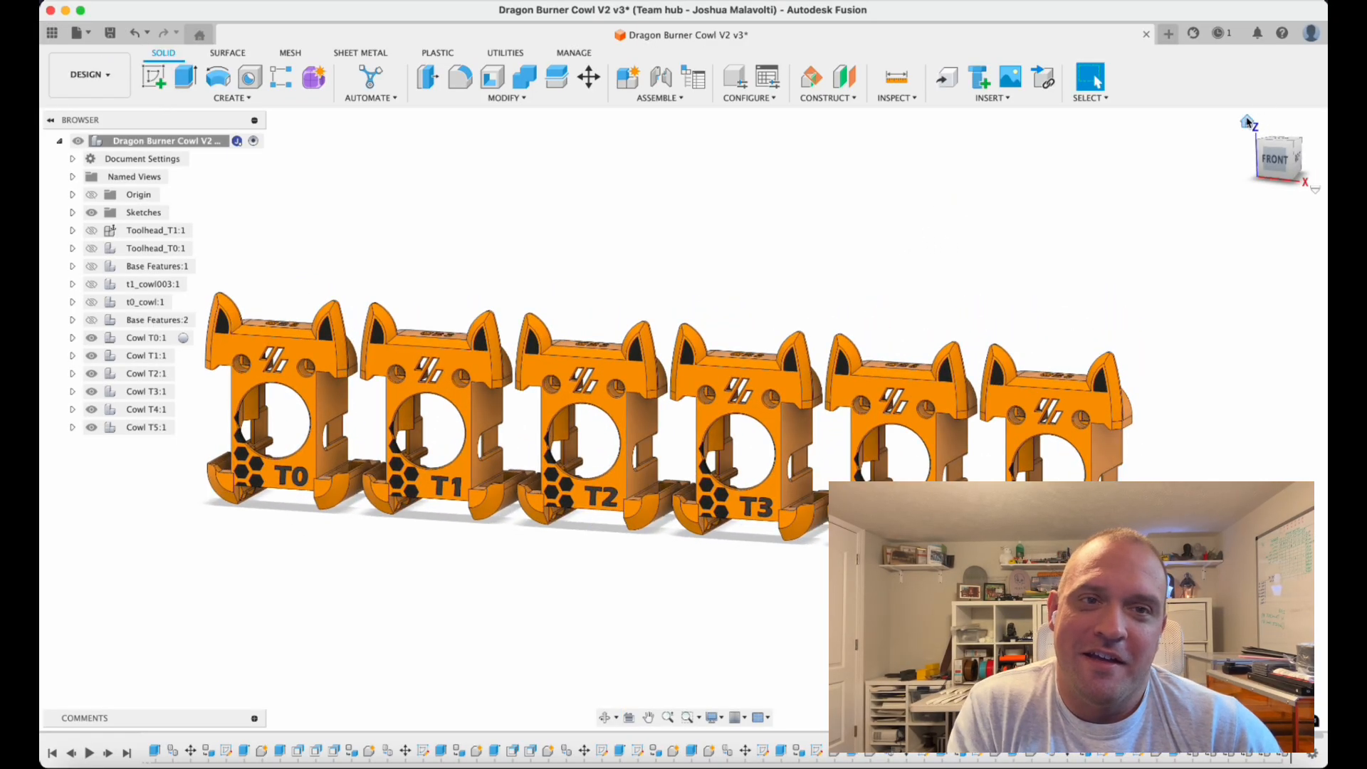
left_click(1246, 121)
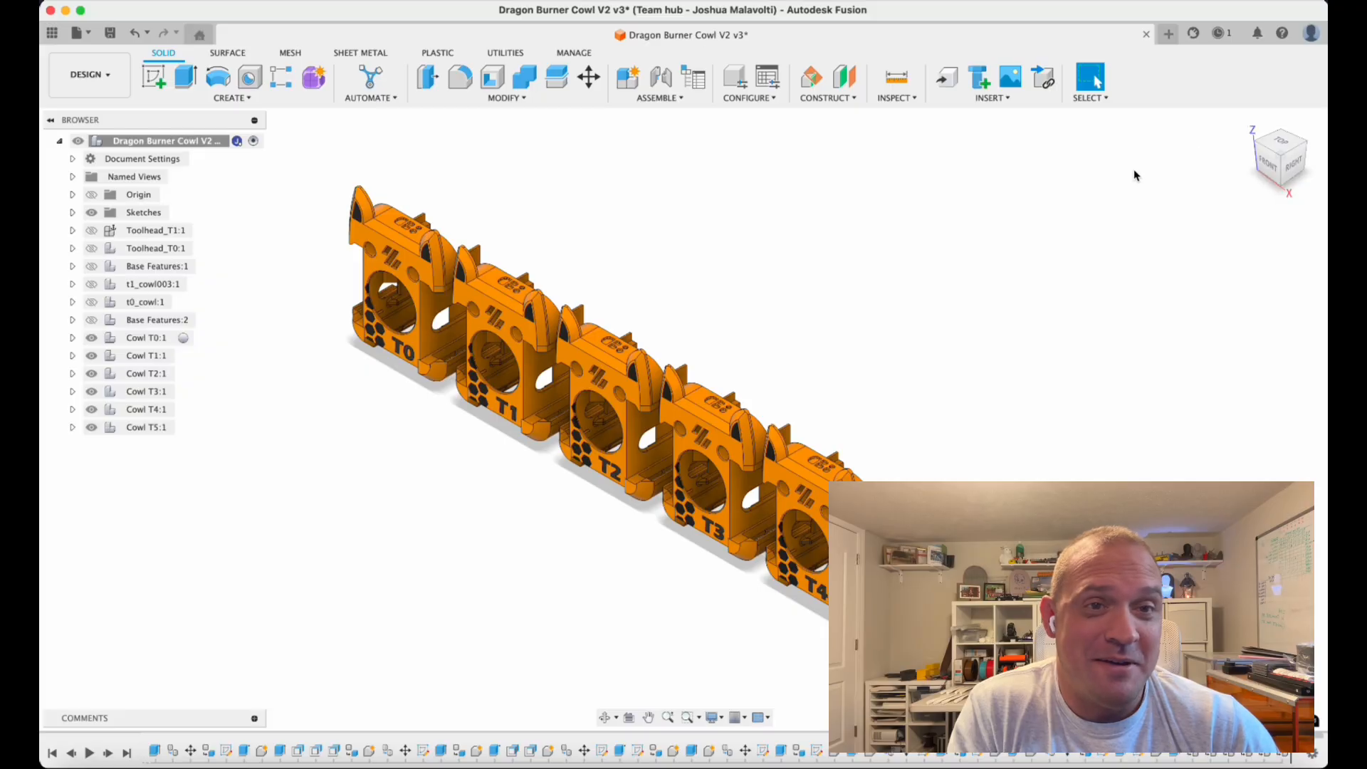